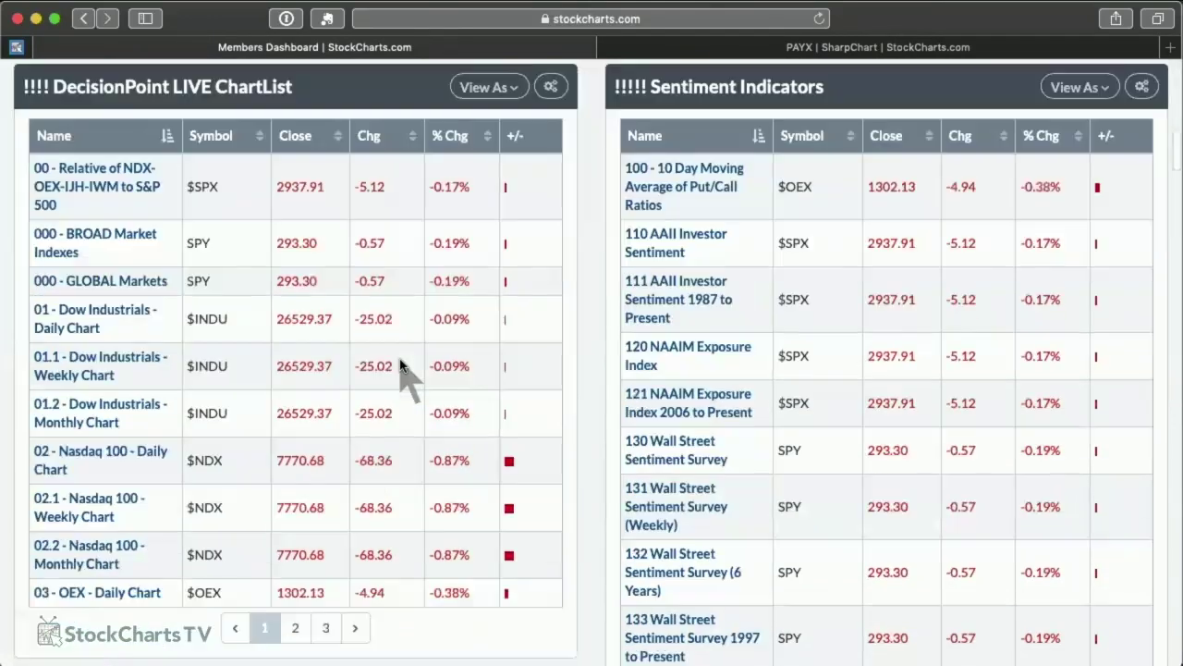
Open the Predefined Scans results page from the Members Dashboard's scan section.
{"action": "scroll", "coordinate": [400, 366], "scroll_direction": "down", "scroll_amount": 4}
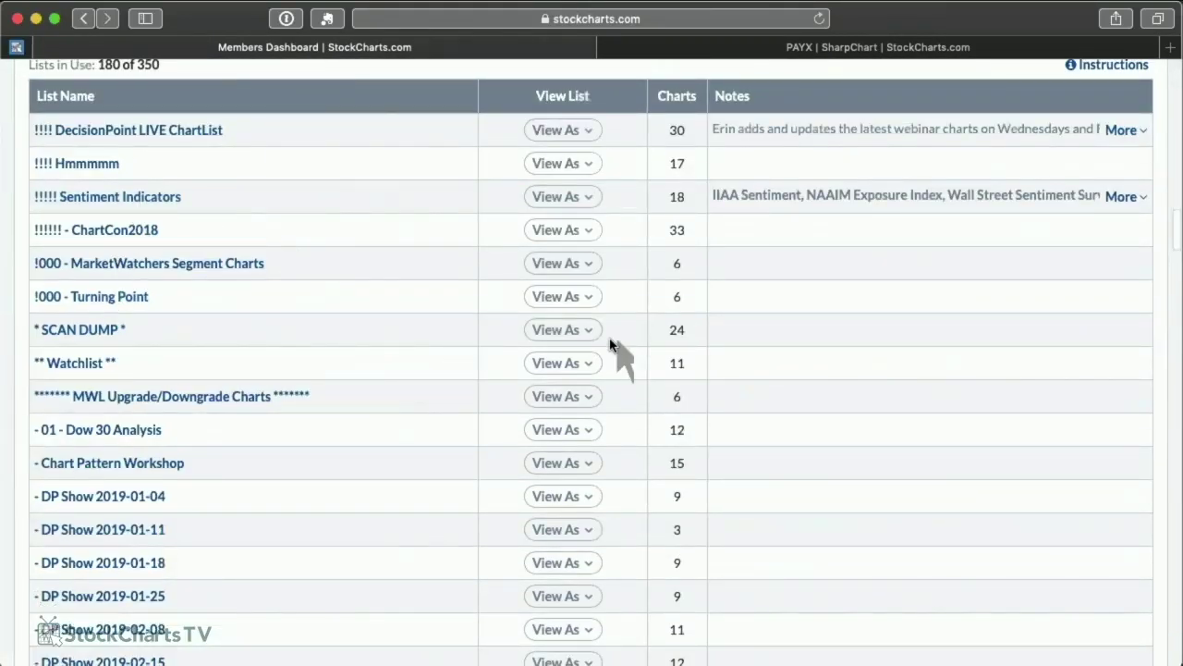
{"action": "scroll", "coordinate": [436, 329], "scroll_direction": "up", "scroll_amount": 1}
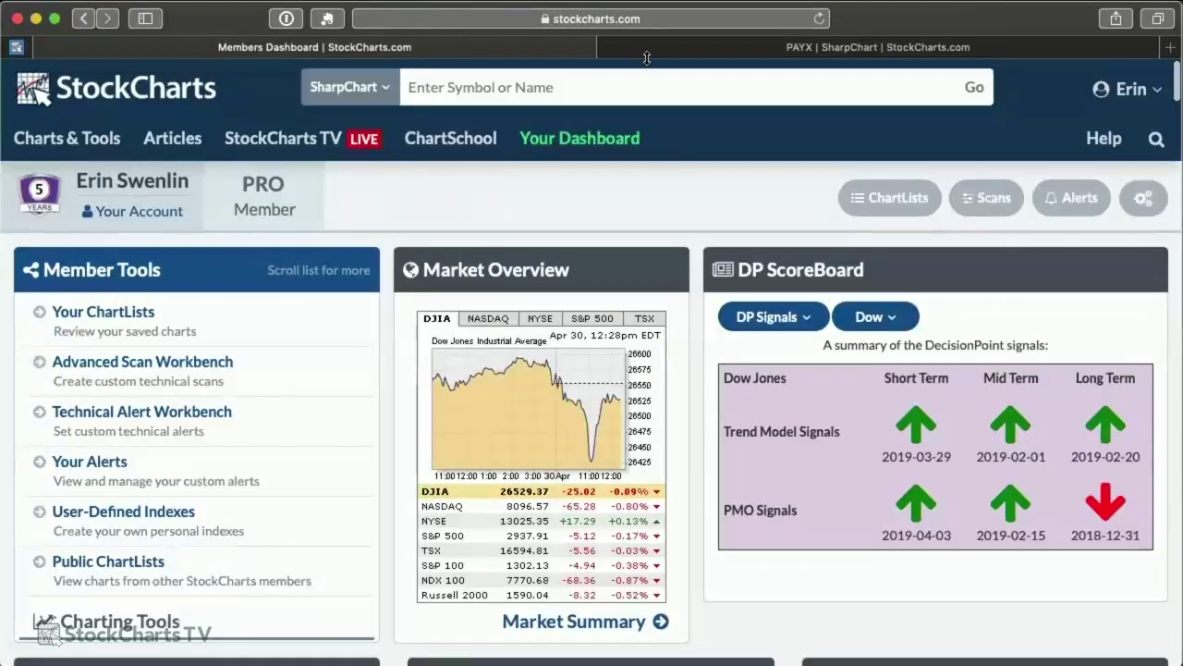
{"action": "scroll", "coordinate": [747, 191], "scroll_direction": "down", "scroll_amount": 10}
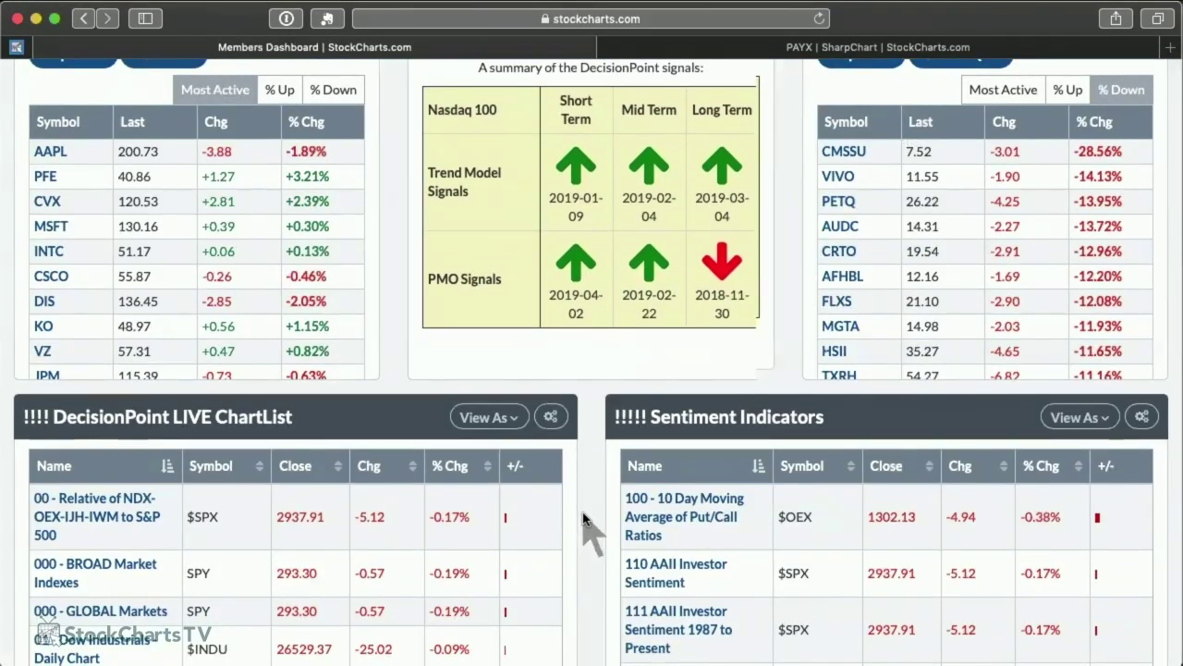
{"action": "scroll", "coordinate": [585, 521], "scroll_direction": "down", "scroll_amount": 5}
{"action": "scroll", "coordinate": [585, 520], "scroll_direction": "down", "scroll_amount": 13}
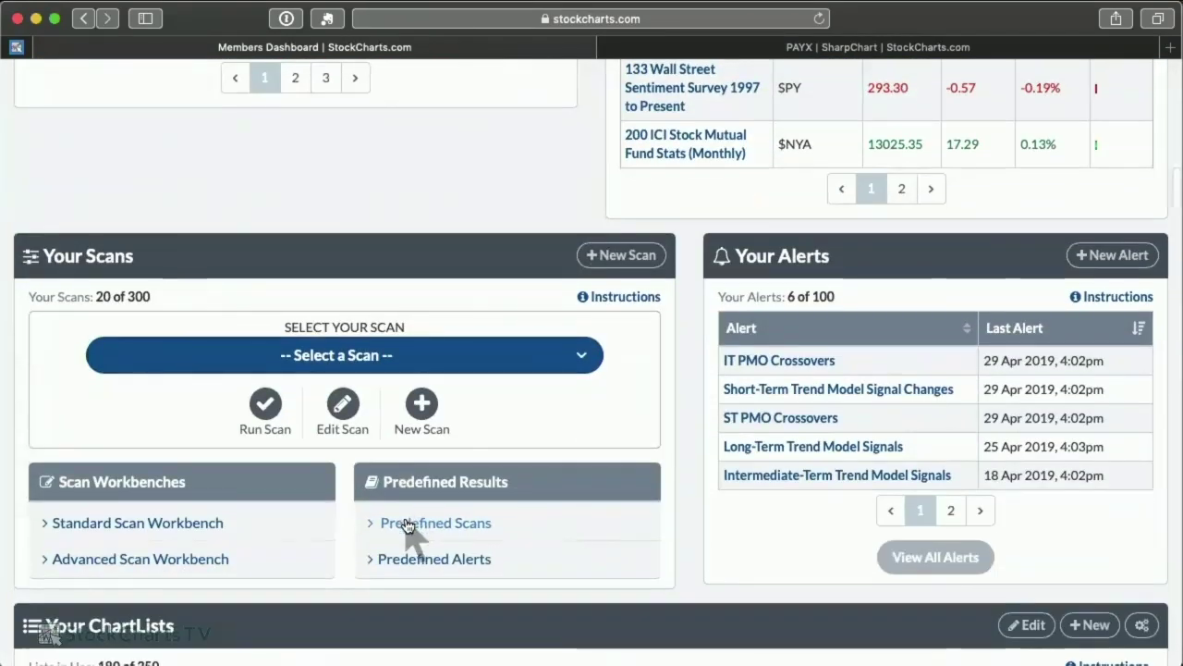
{"action": "left_click", "coordinate": [407, 523]}
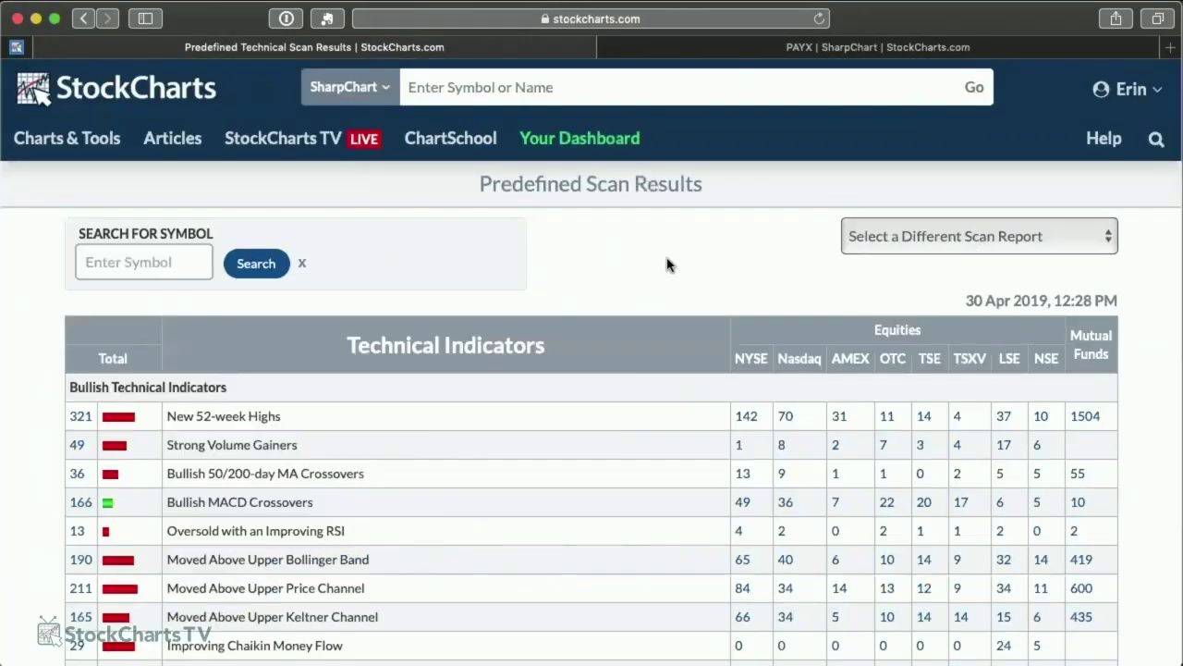
Compare the bullish and bearish technical indicator scan results across the exchanges.
{"action": "scroll", "coordinate": [603, 270], "scroll_direction": "down", "scroll_amount": 5}
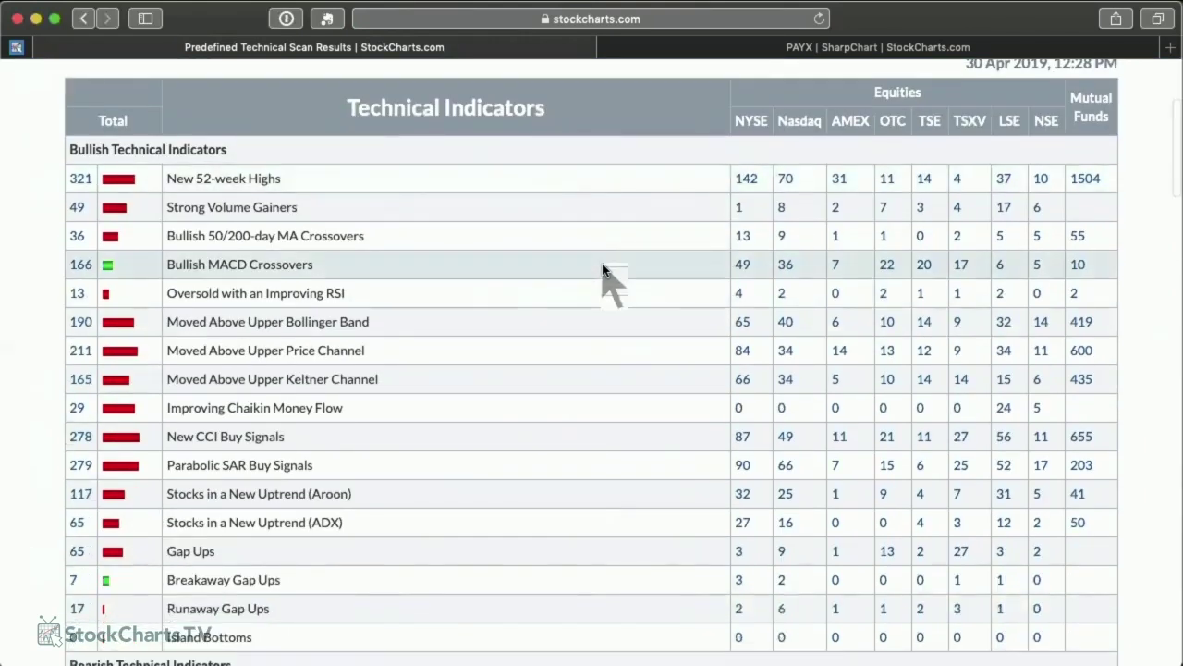
{"action": "scroll", "coordinate": [603, 269], "scroll_direction": "down", "scroll_amount": 1}
{"action": "scroll", "coordinate": [603, 270], "scroll_direction": "up", "scroll_amount": 2}
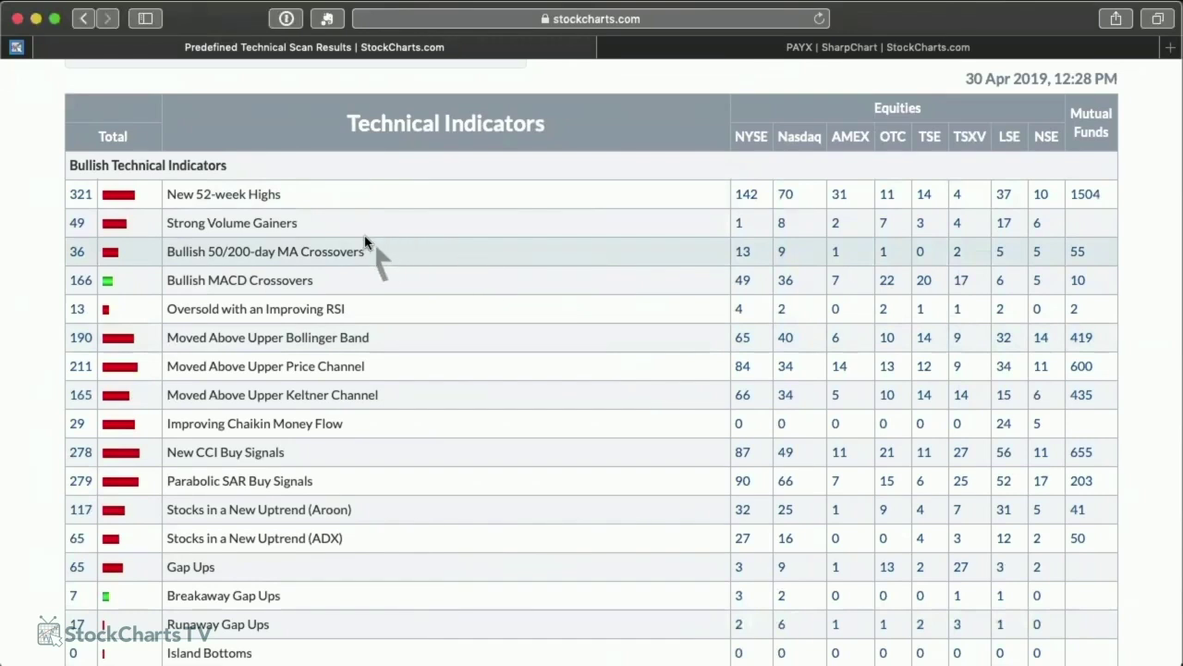
{"action": "scroll", "coordinate": [36, 199], "scroll_direction": "down", "scroll_amount": 2}
{"action": "scroll", "coordinate": [35, 198], "scroll_direction": "down", "scroll_amount": 7}
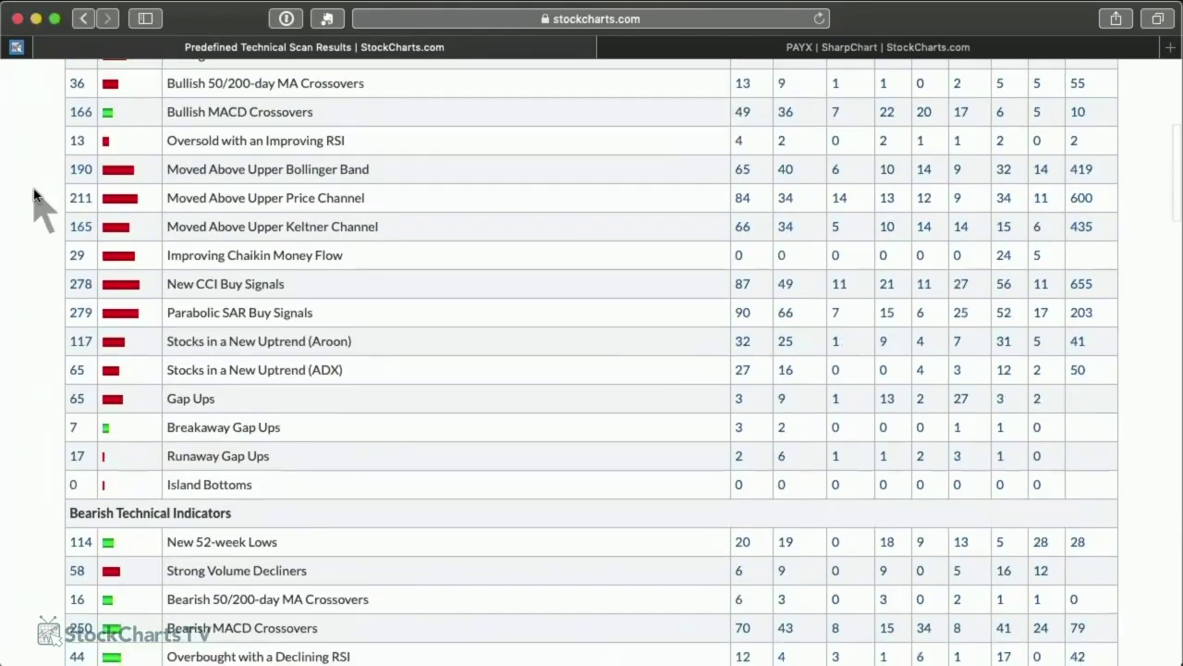
{"action": "scroll", "coordinate": [36, 199], "scroll_direction": "down", "scroll_amount": 2}
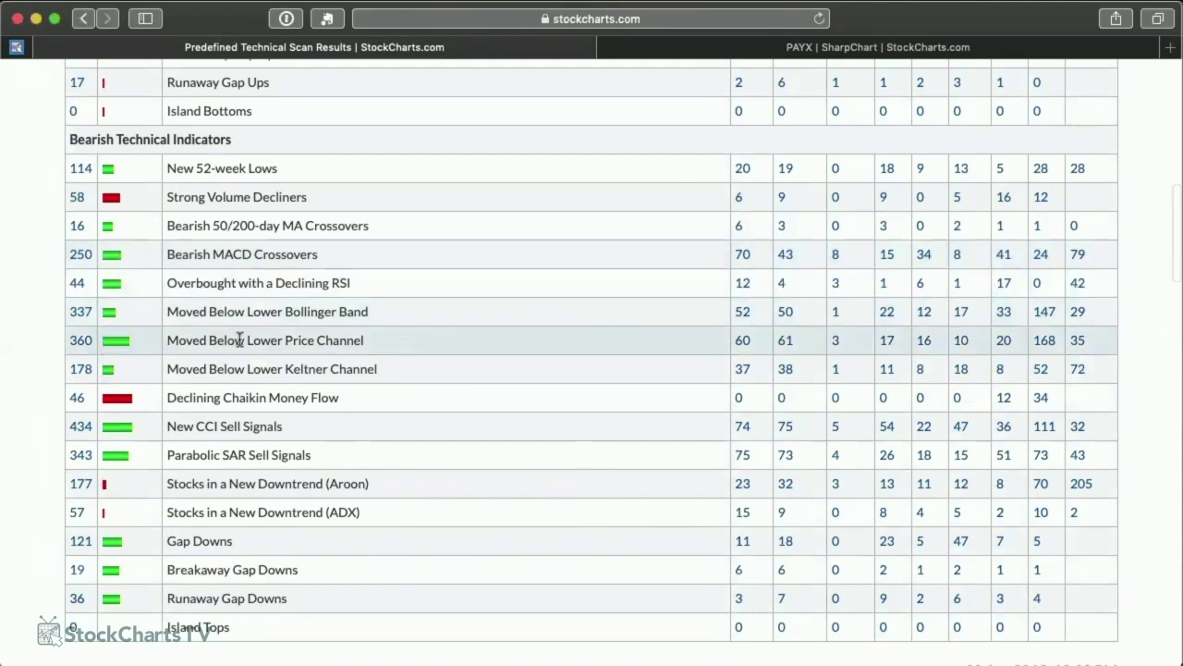
{"action": "scroll", "coordinate": [67, 347], "scroll_direction": "down", "scroll_amount": 3}
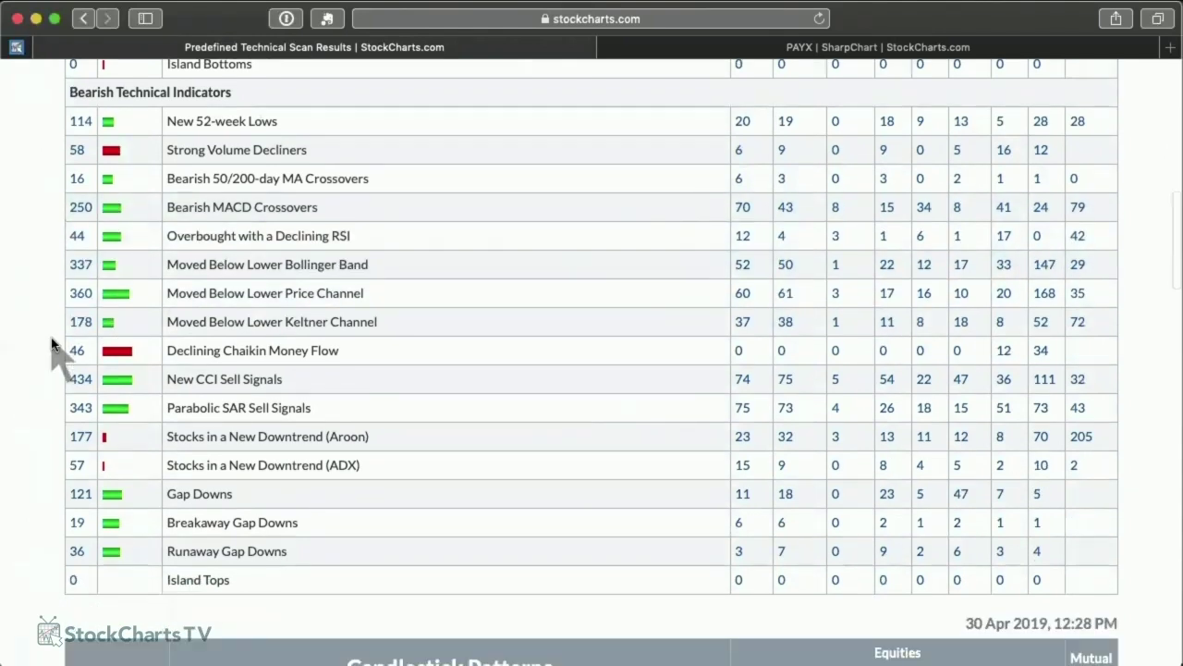
{"action": "scroll", "coordinate": [54, 351], "scroll_direction": "up", "scroll_amount": 12}
{"action": "scroll", "coordinate": [52, 344], "scroll_direction": "up", "scroll_amount": 1}
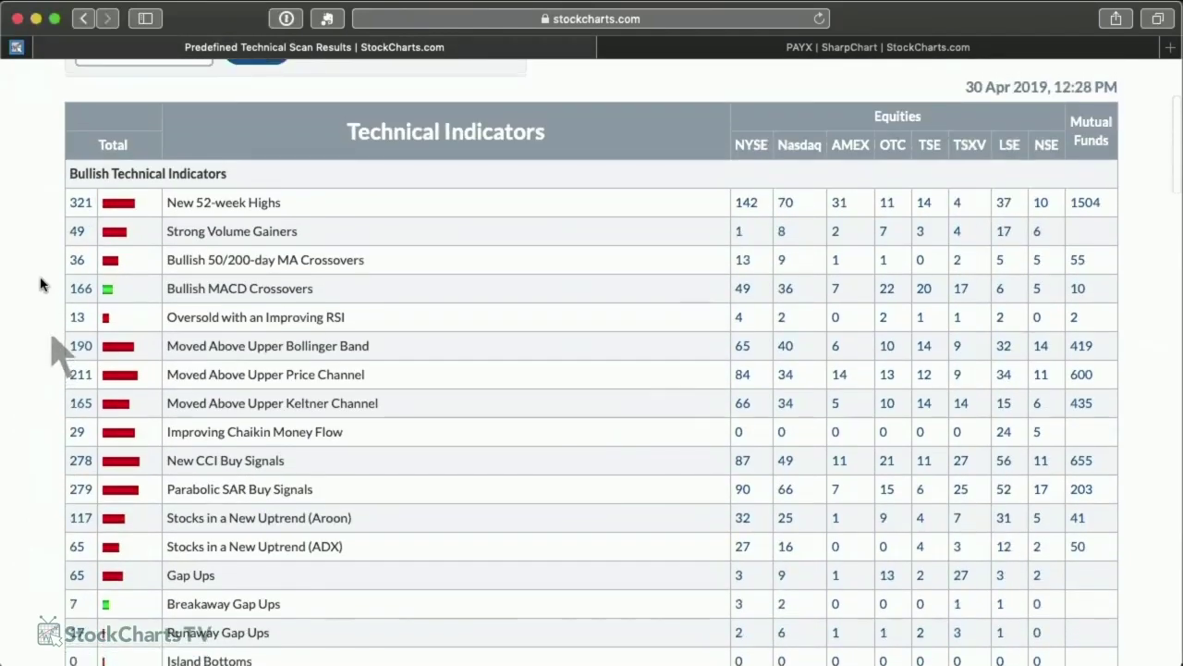
Open the all-exchange results of the New 52-week Highs scan and look through the matching stocks.
{"action": "left_click", "coordinate": [87, 202]}
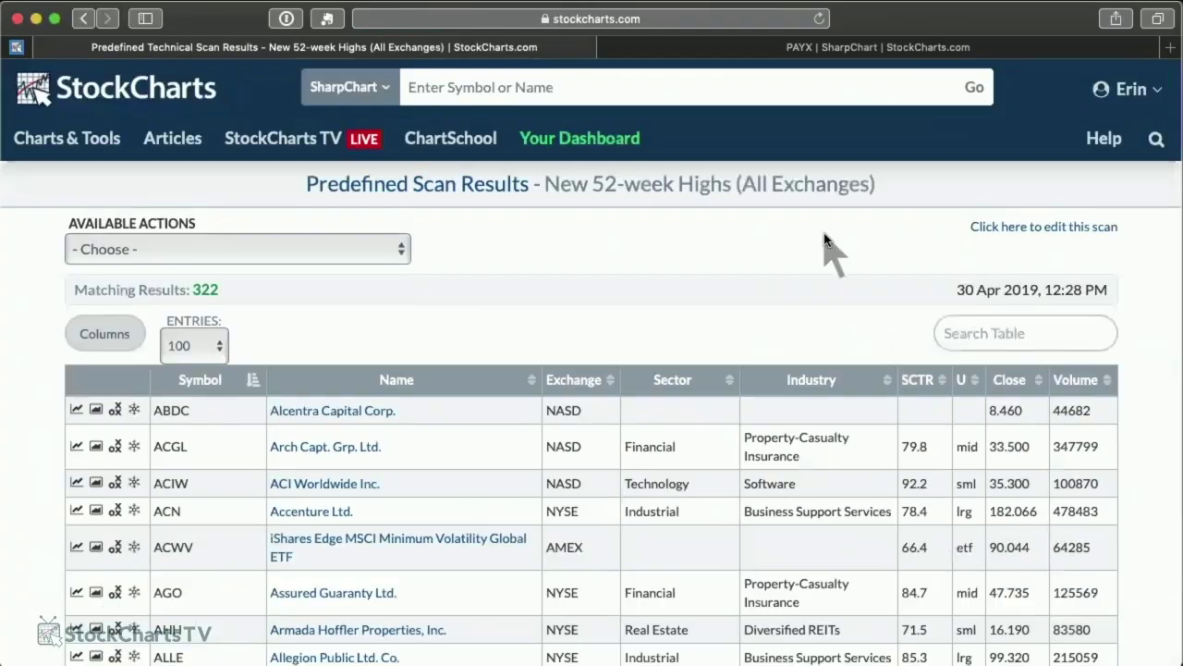
{"action": "scroll", "coordinate": [782, 386], "scroll_direction": "down", "scroll_amount": 10}
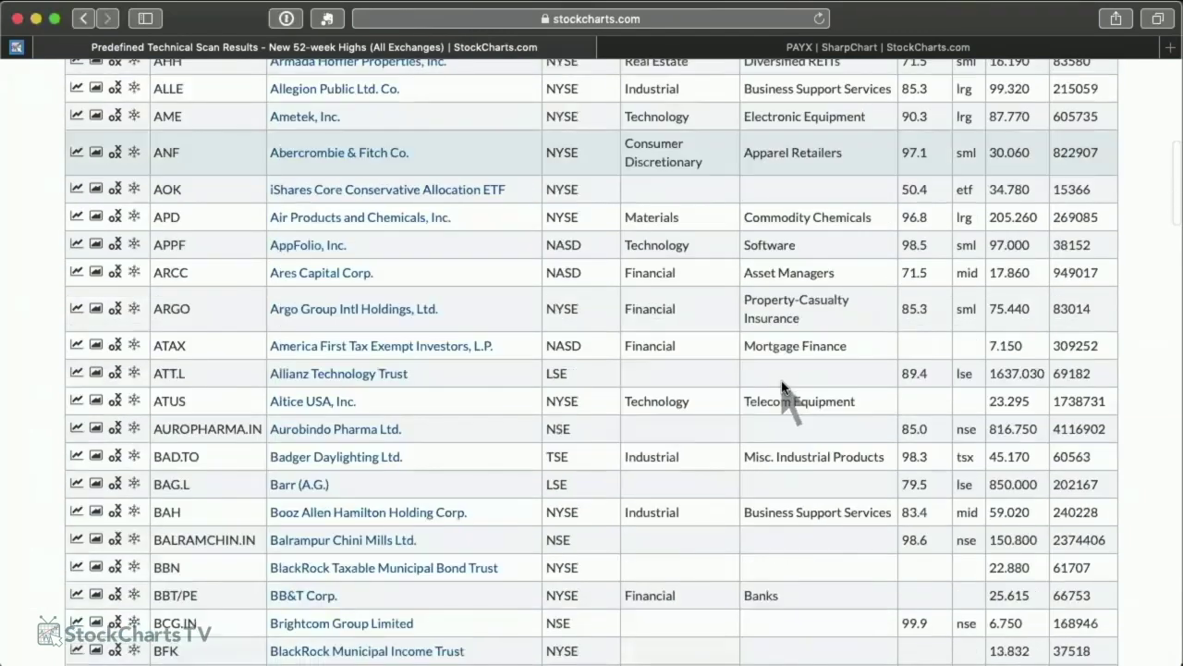
{"action": "scroll", "coordinate": [782, 386], "scroll_direction": "up", "scroll_amount": 8}
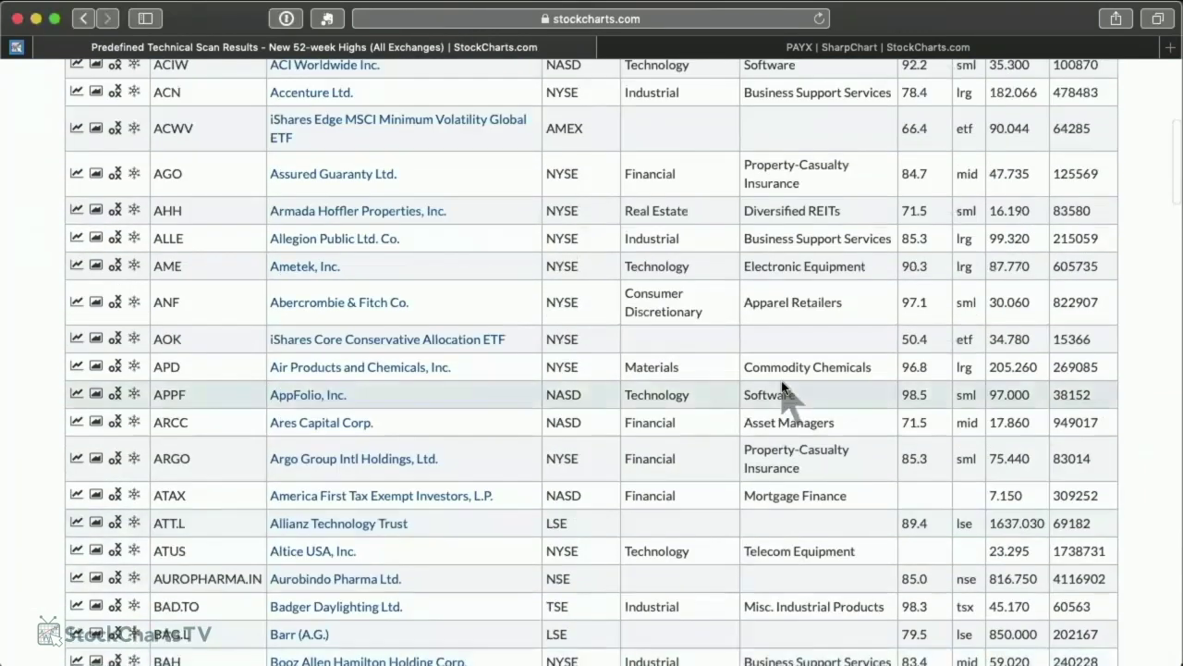
{"action": "scroll", "coordinate": [782, 387], "scroll_direction": "up", "scroll_amount": 2}
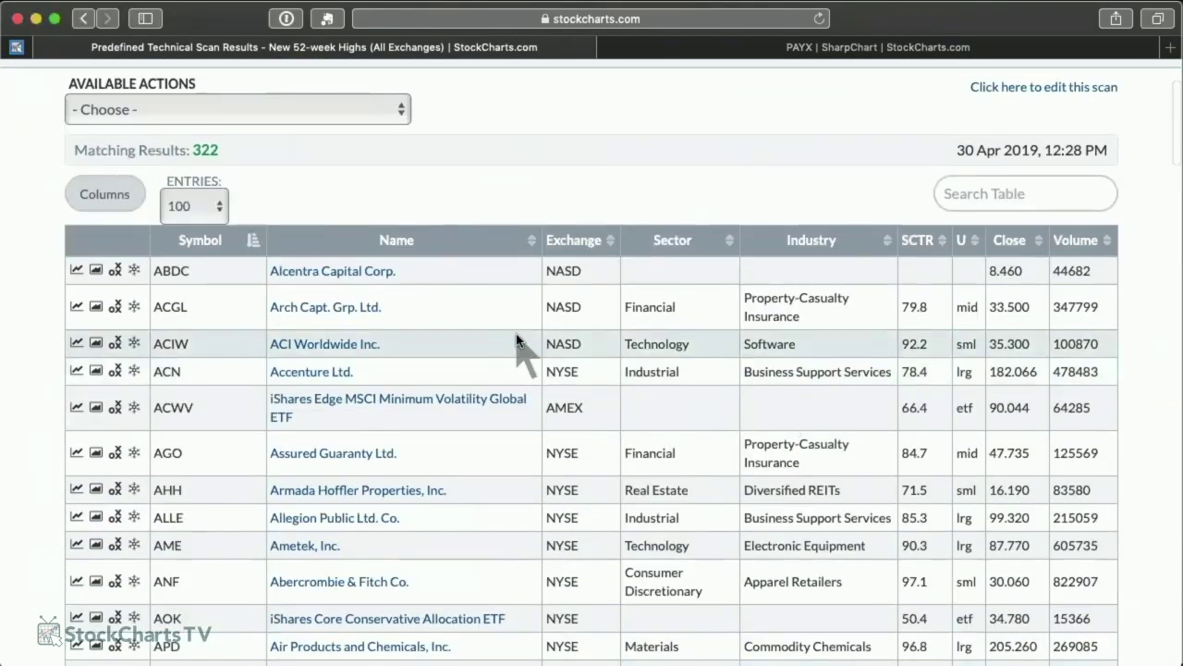
{"action": "scroll", "coordinate": [516, 340], "scroll_direction": "up", "scroll_amount": 4}
{"action": "scroll", "coordinate": [516, 340], "scroll_direction": "up", "scroll_amount": 1}
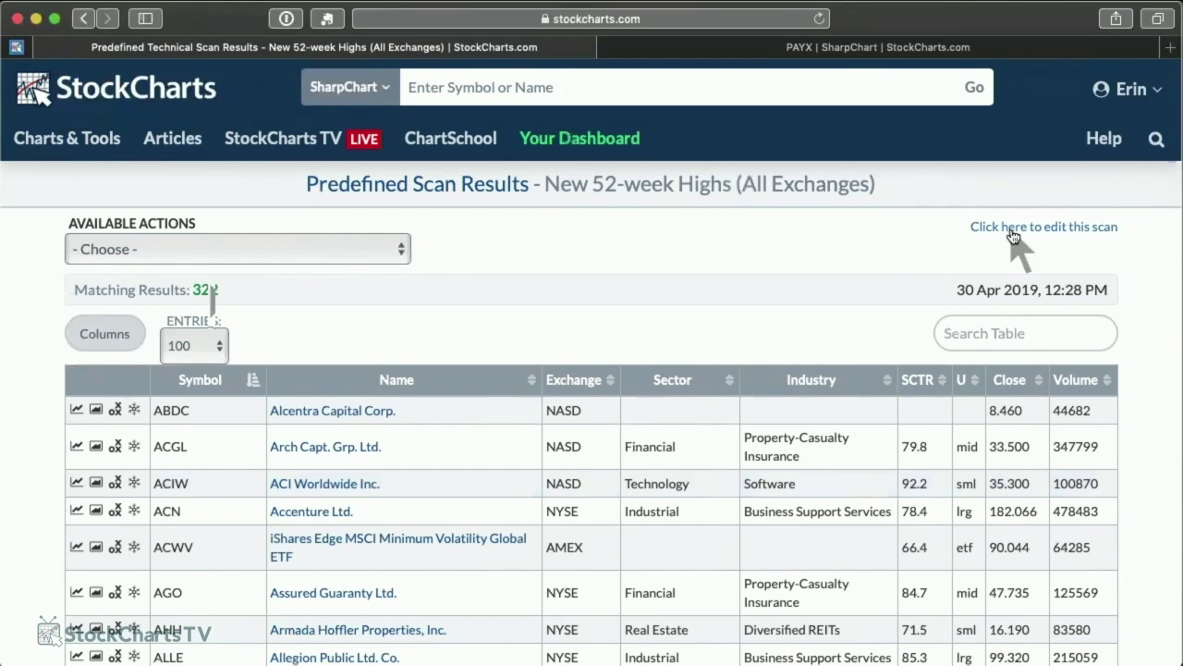
Replace the existing * SCAN DUMP * ChartList with these scan results, leaving Preserve Sort Order off.
{"action": "left_click", "coordinate": [294, 257]}
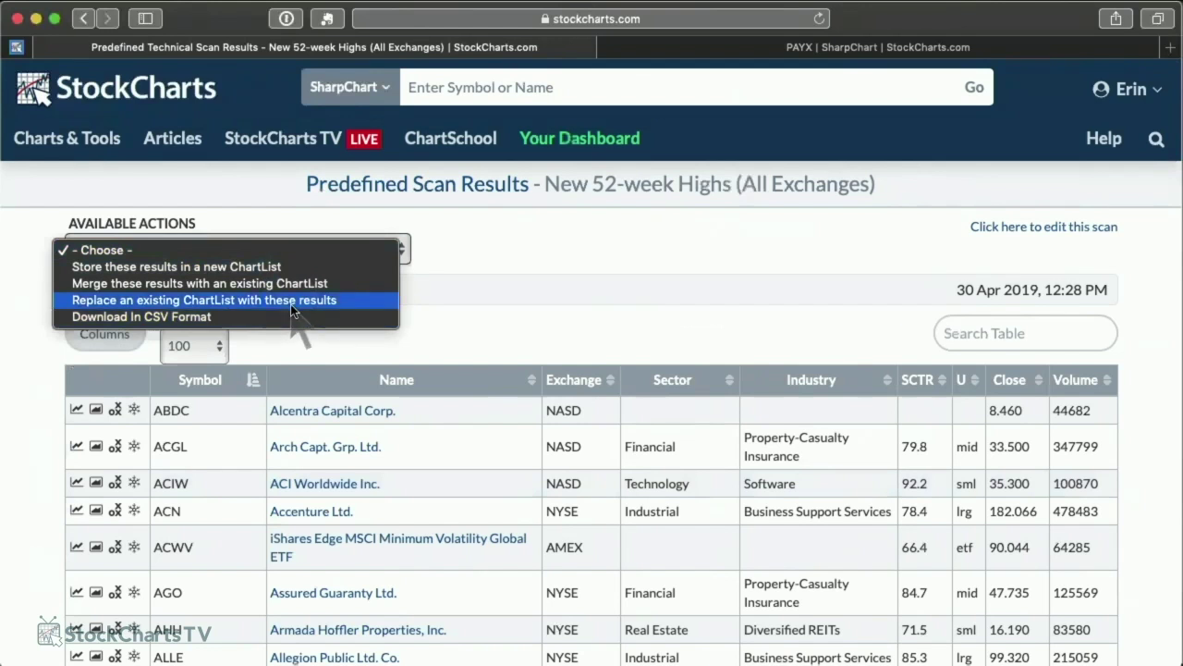
{"action": "left_click", "coordinate": [290, 301]}
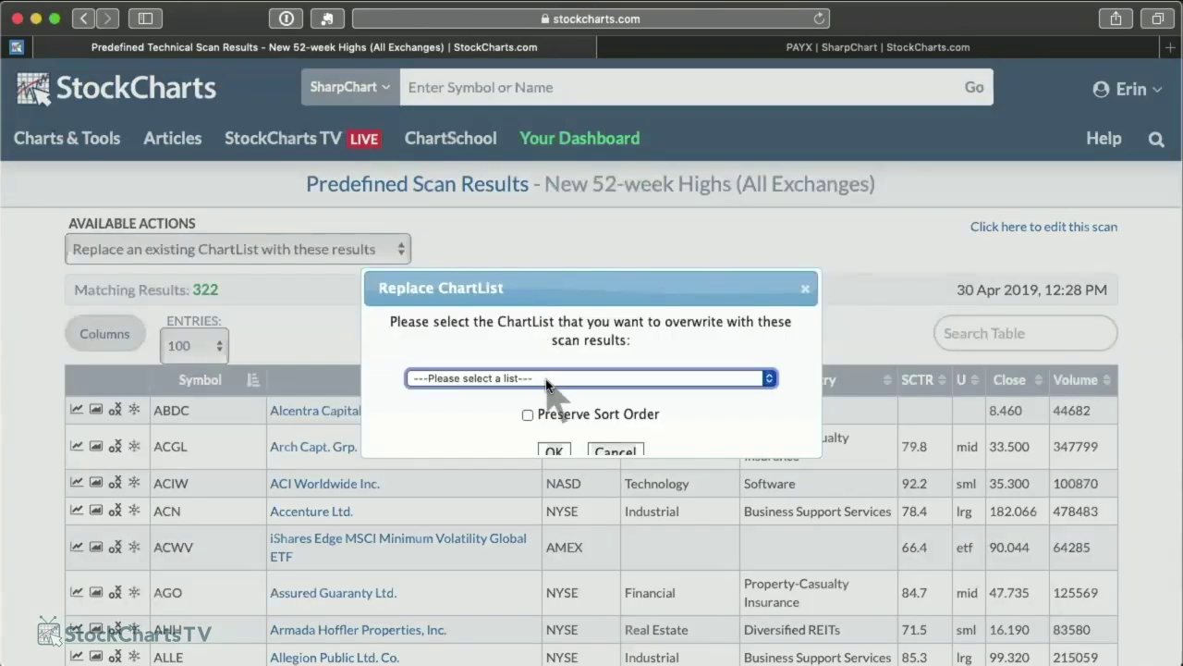
{"action": "left_click", "coordinate": [547, 379]}
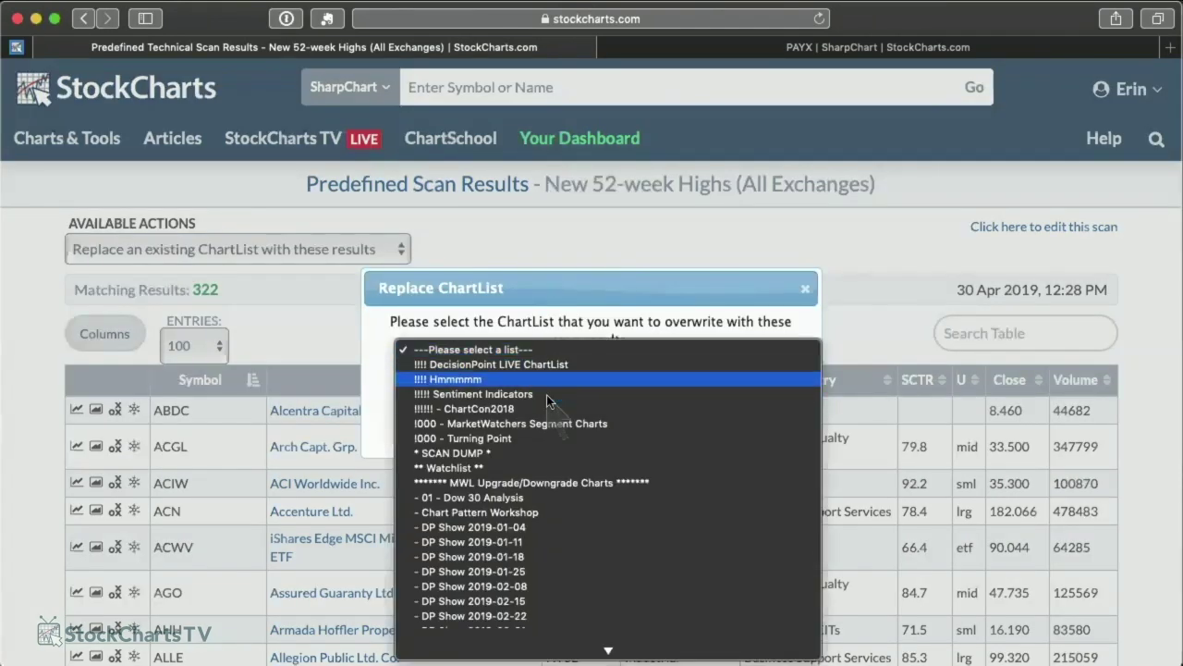
{"action": "left_click", "coordinate": [546, 418]}
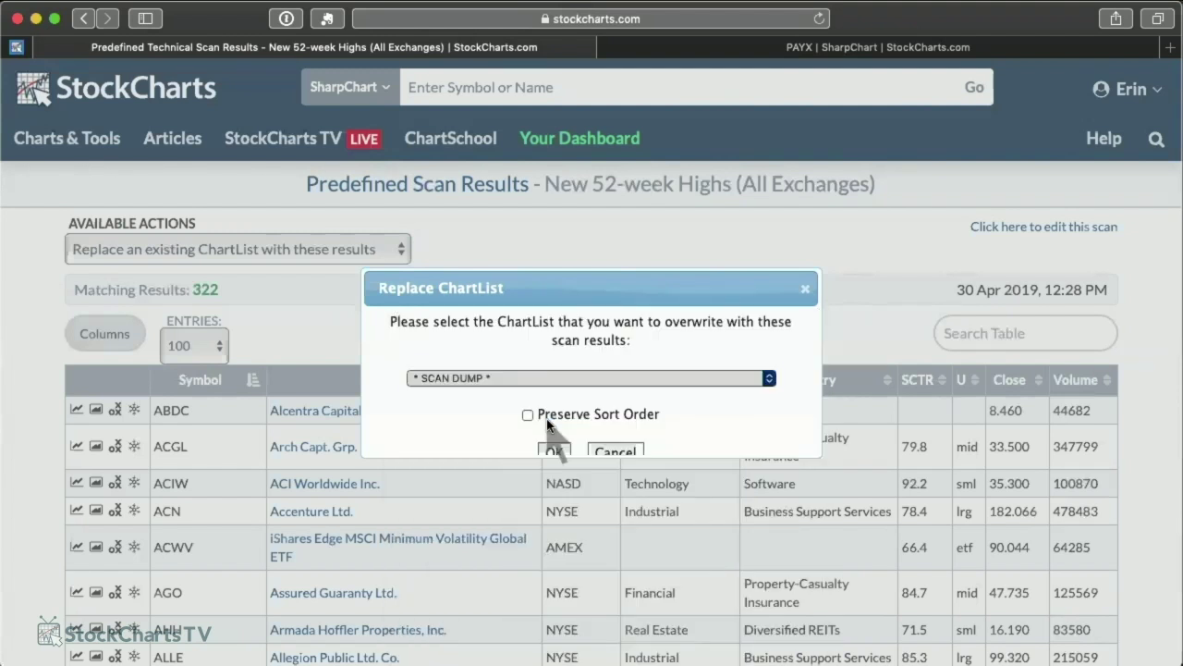
{"action": "scroll", "coordinate": [773, 433], "scroll_direction": "down", "scroll_amount": 1}
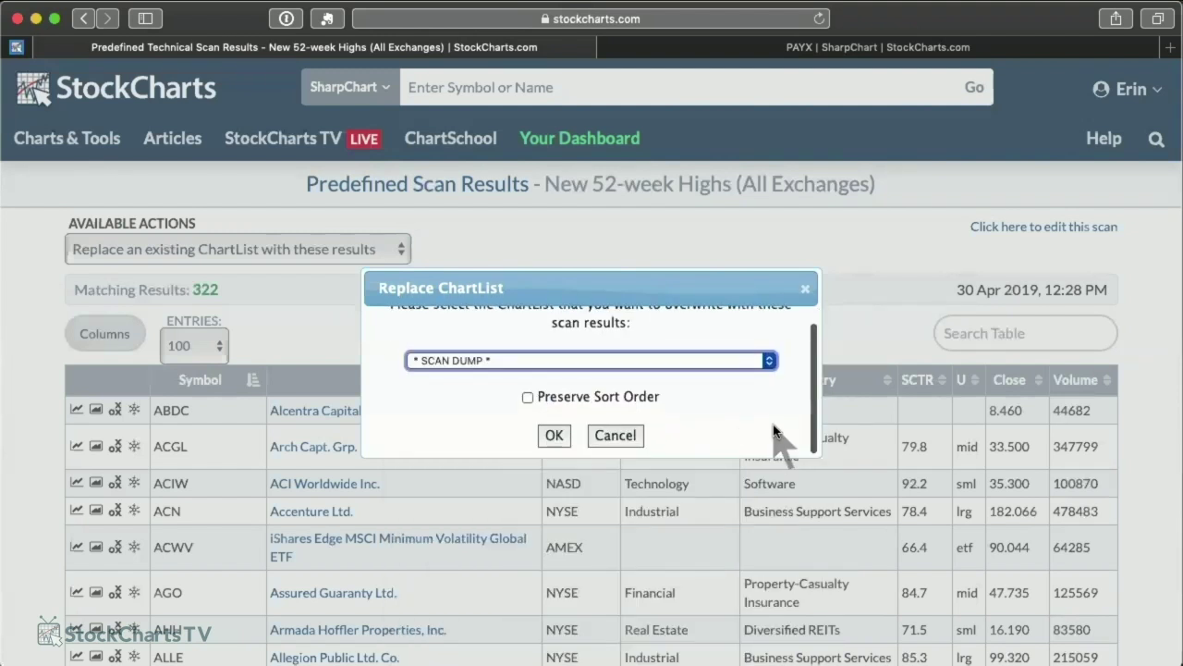
{"action": "scroll", "coordinate": [772, 432], "scroll_direction": "down", "scroll_amount": 1}
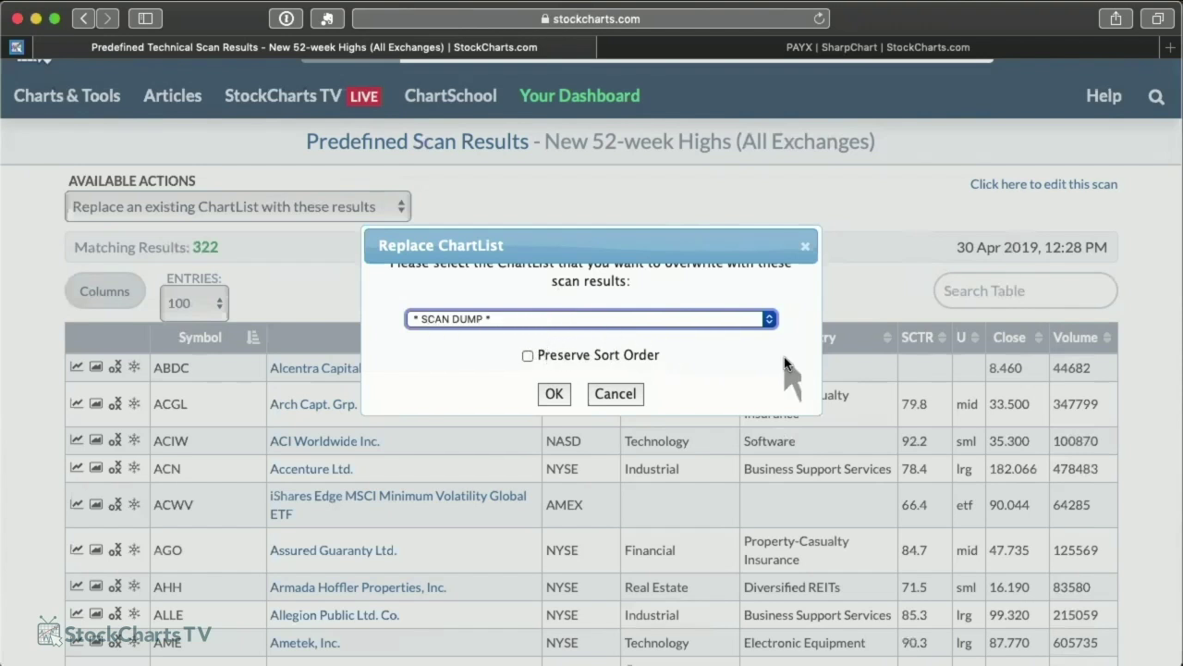
{"action": "left_click", "coordinate": [556, 395]}
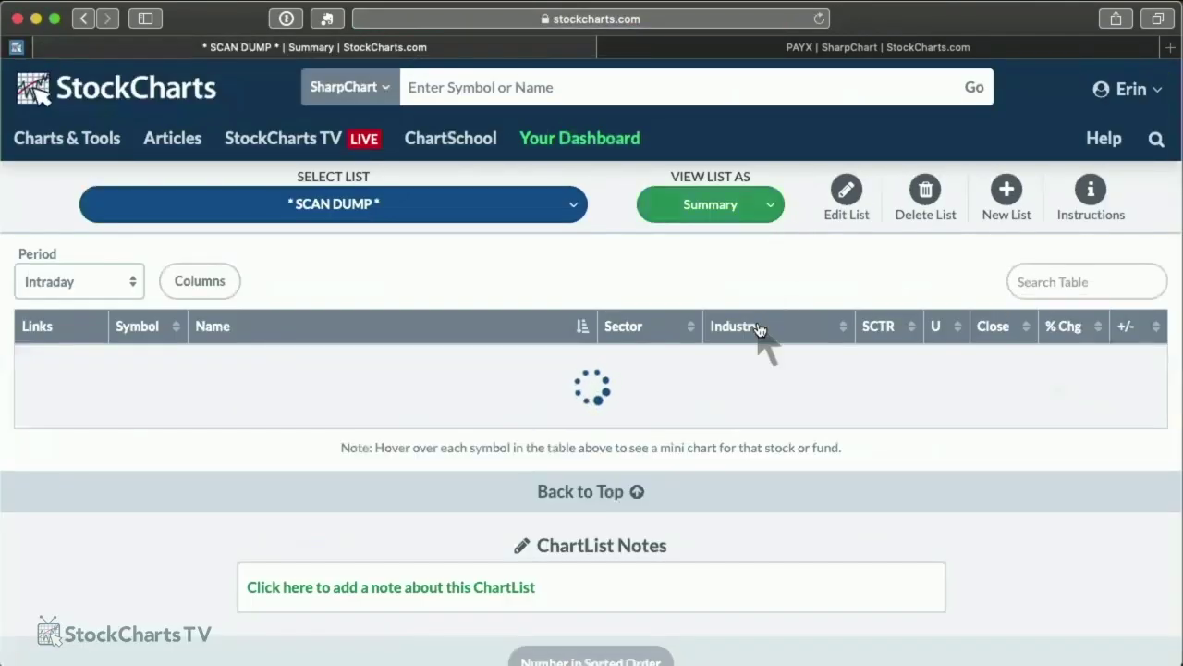
Show the * SCAN DUMP * ChartList in Edit view and look through its charts.
{"action": "left_click", "coordinate": [846, 190]}
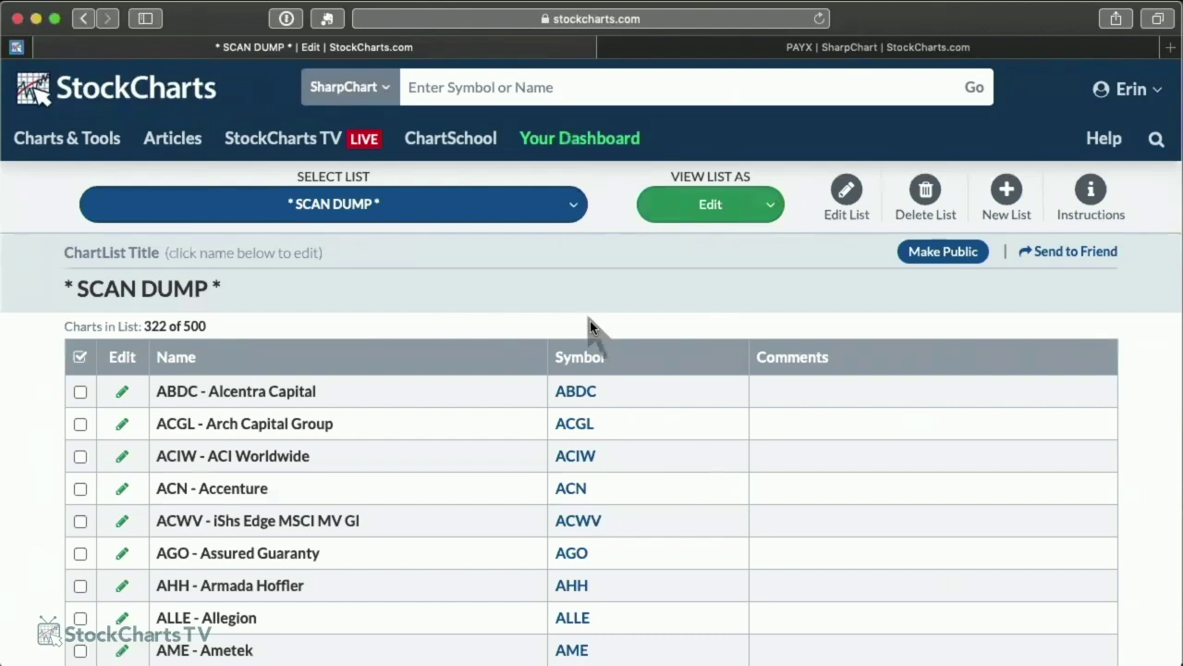
{"action": "scroll", "coordinate": [612, 342], "scroll_direction": "down", "scroll_amount": 5}
{"action": "scroll", "coordinate": [612, 343], "scroll_direction": "up", "scroll_amount": 5}
Return to the dashboard and open the 0000 - DP Market/Sector Summary list from Your ChartLists.
{"action": "left_click", "coordinate": [599, 148]}
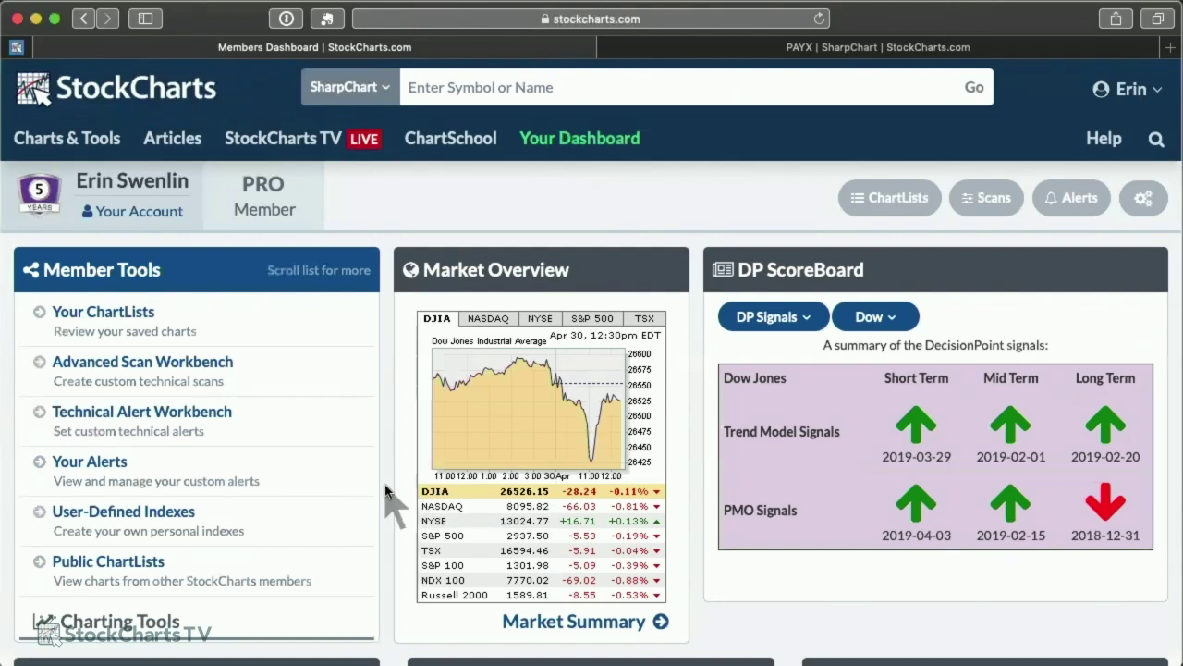
{"action": "scroll", "coordinate": [388, 499], "scroll_direction": "down", "scroll_amount": 2}
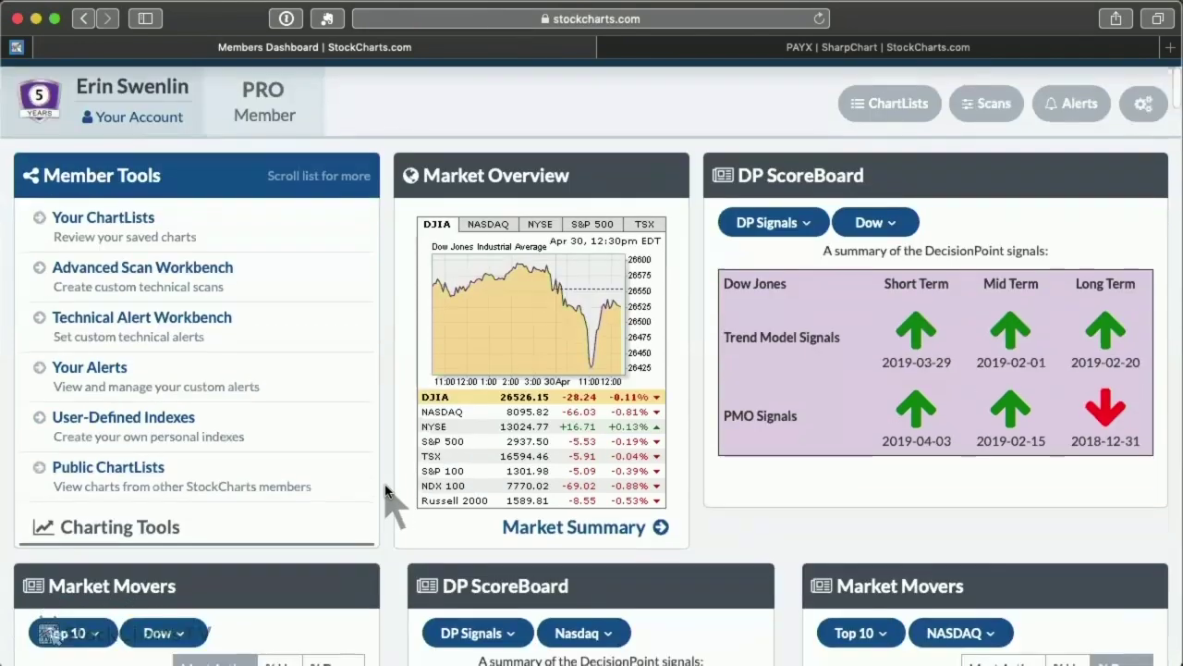
{"action": "left_click", "coordinate": [130, 225]}
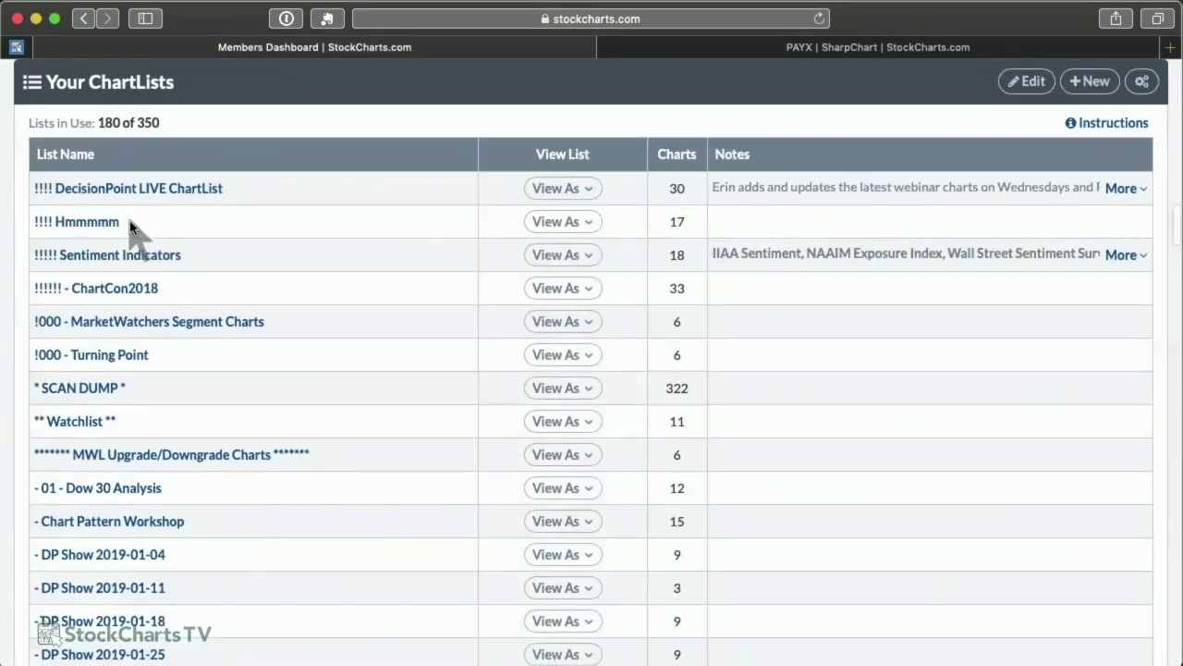
{"action": "scroll", "coordinate": [145, 434], "scroll_direction": "down", "scroll_amount": 4}
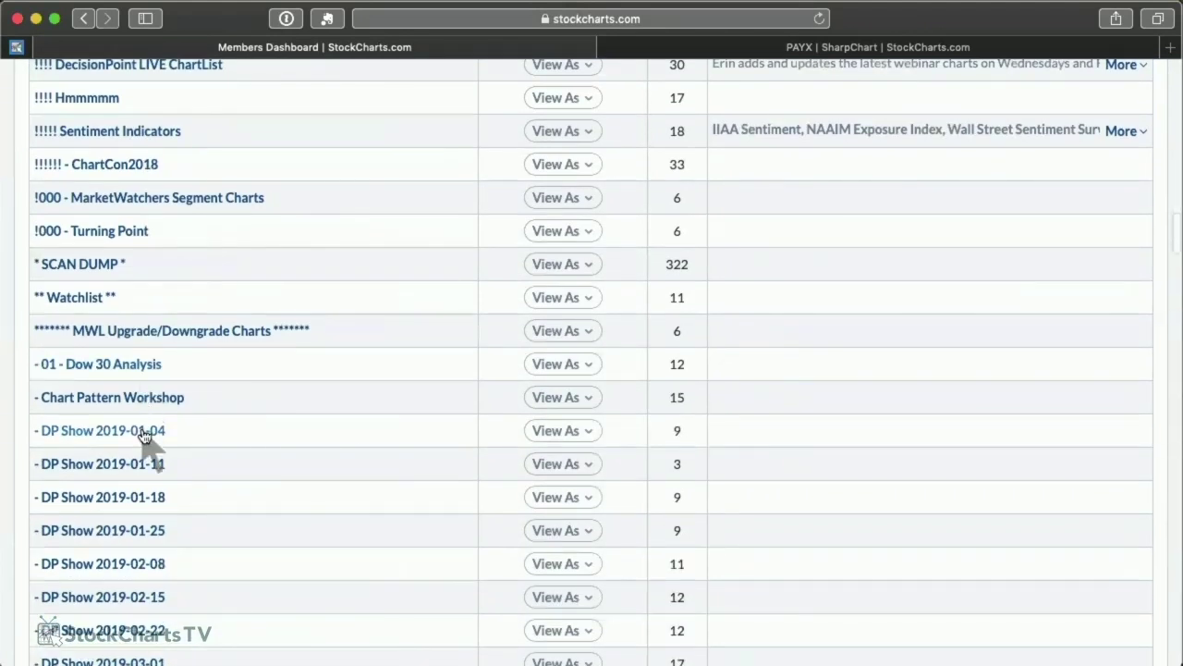
{"action": "scroll", "coordinate": [145, 435], "scroll_direction": "down", "scroll_amount": 8}
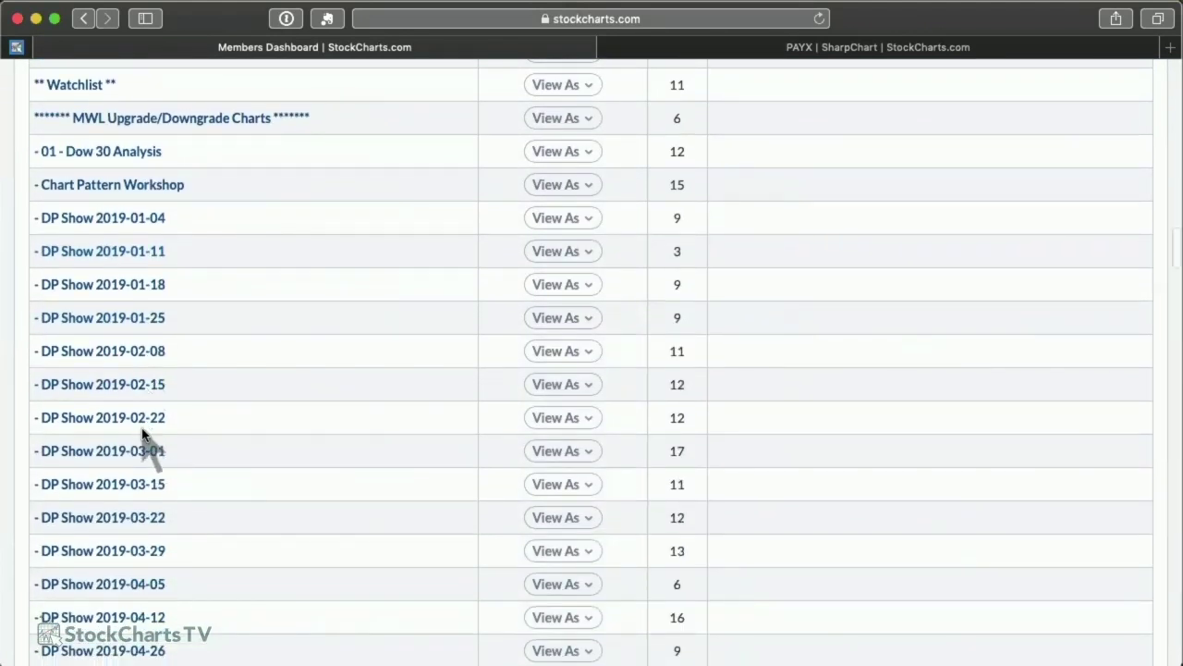
{"action": "scroll", "coordinate": [144, 434], "scroll_direction": "down", "scroll_amount": 6}
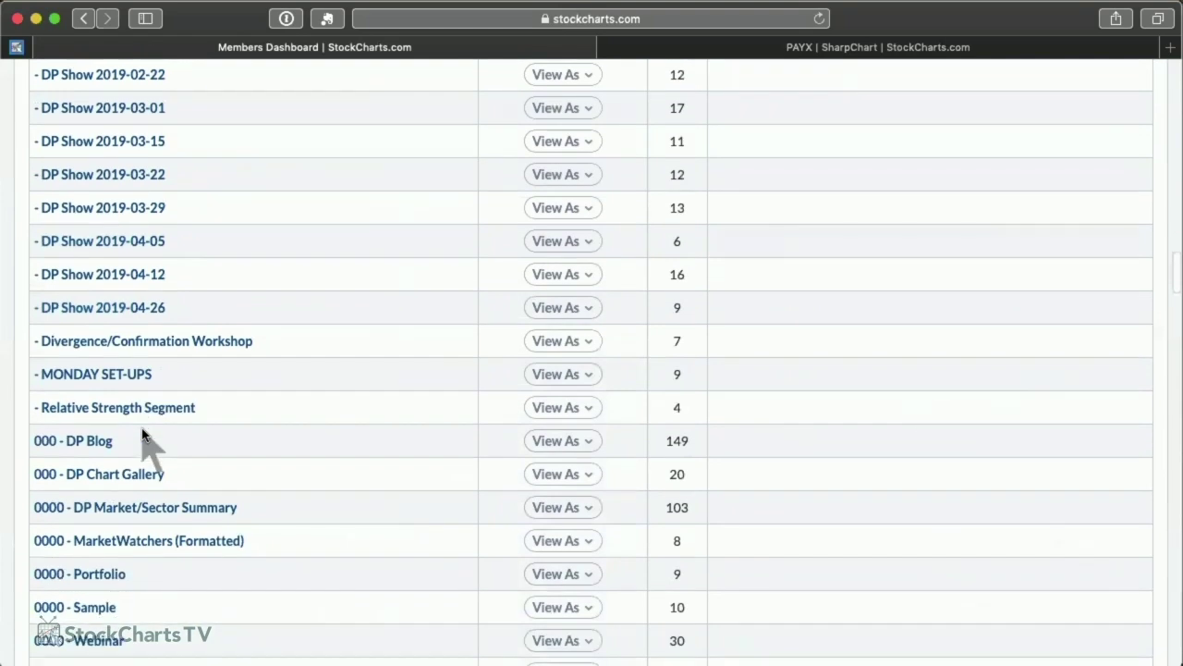
{"action": "scroll", "coordinate": [143, 435], "scroll_direction": "down", "scroll_amount": 1}
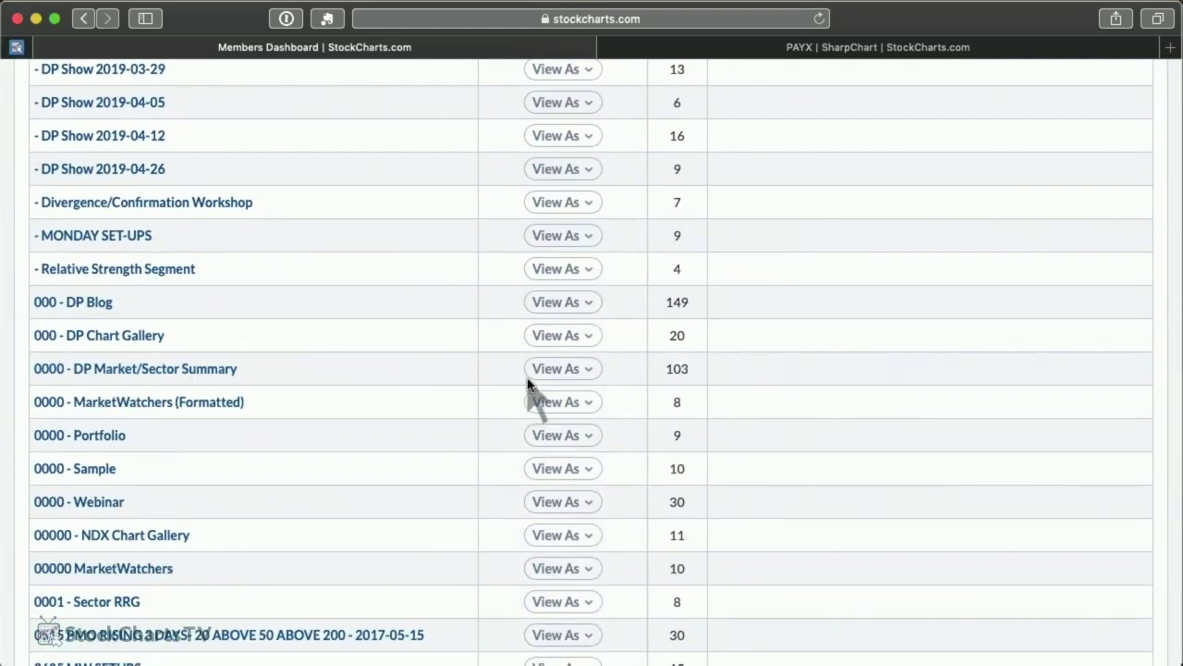
{"action": "left_click", "coordinate": [219, 375]}
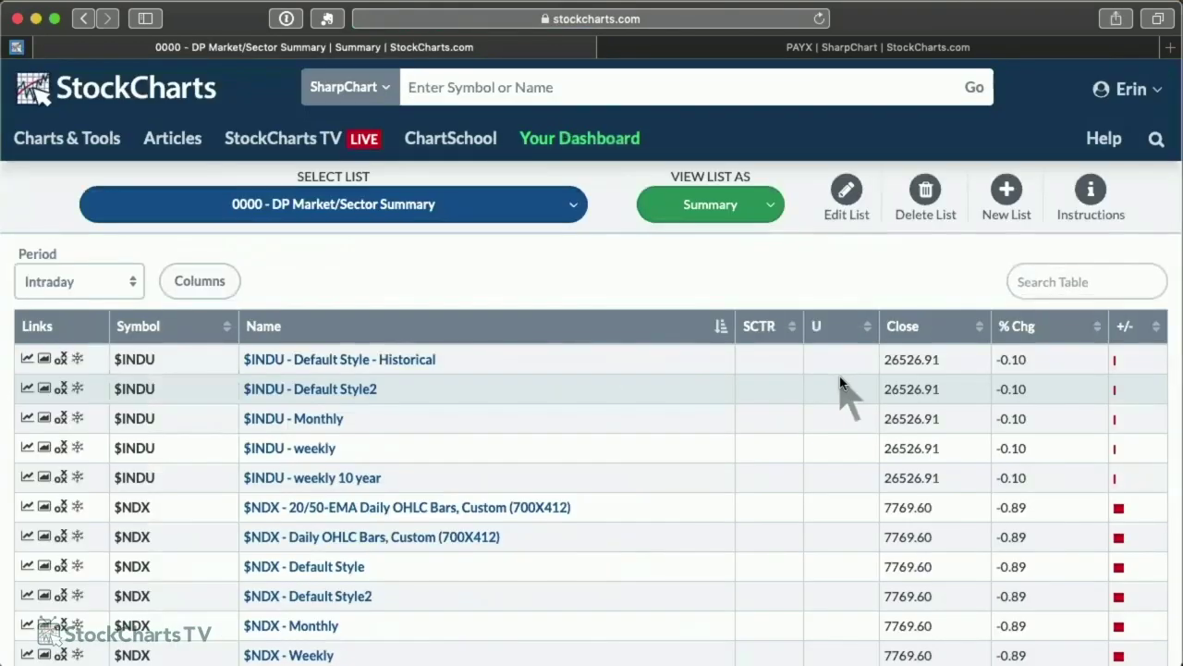
Look through the charts saved in the 0000 - DP Market/Sector Summary list.
{"action": "scroll", "coordinate": [819, 386], "scroll_direction": "down", "scroll_amount": 3}
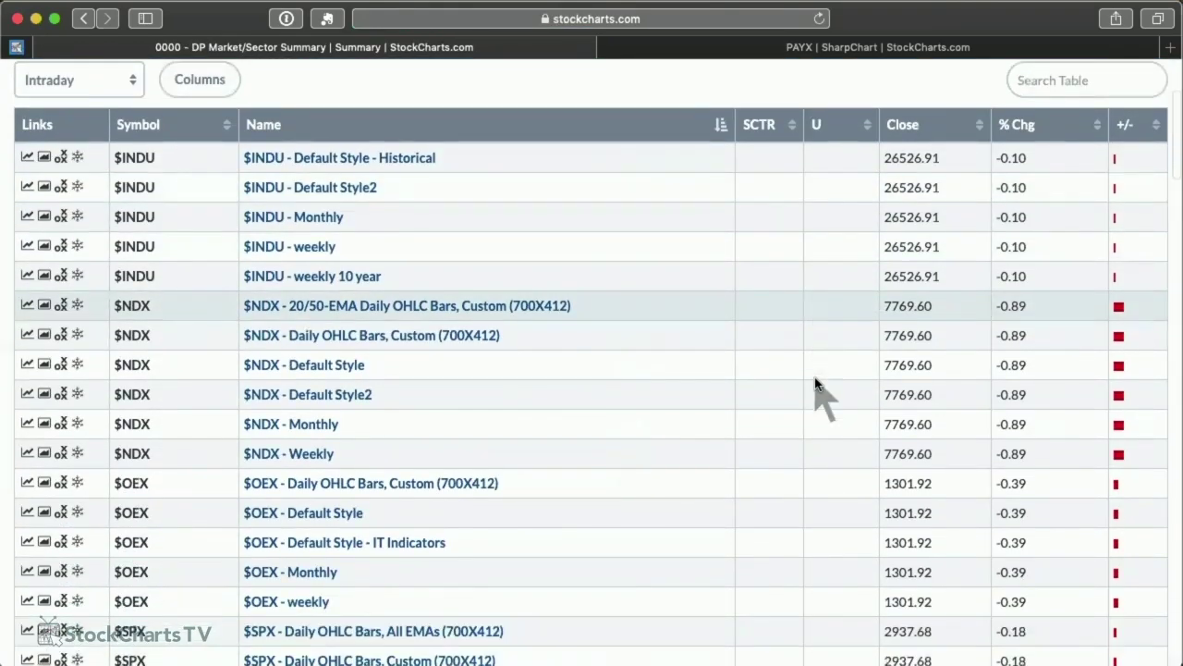
{"action": "scroll", "coordinate": [815, 384], "scroll_direction": "down", "scroll_amount": 3}
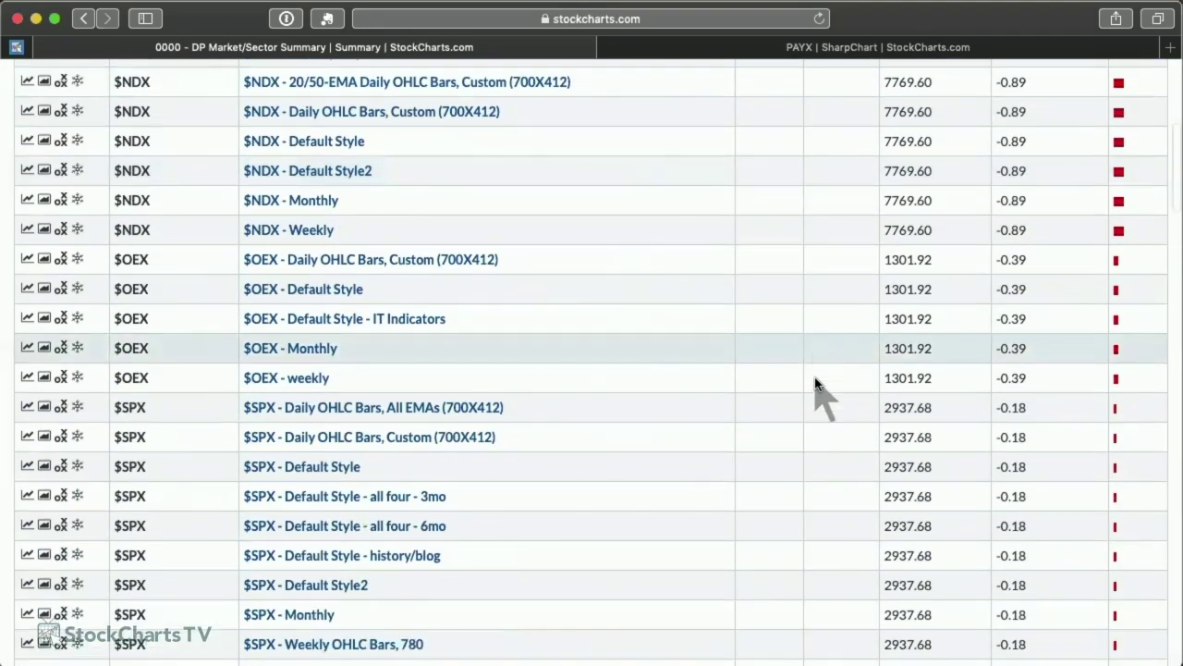
{"action": "scroll", "coordinate": [815, 384], "scroll_direction": "down", "scroll_amount": 5}
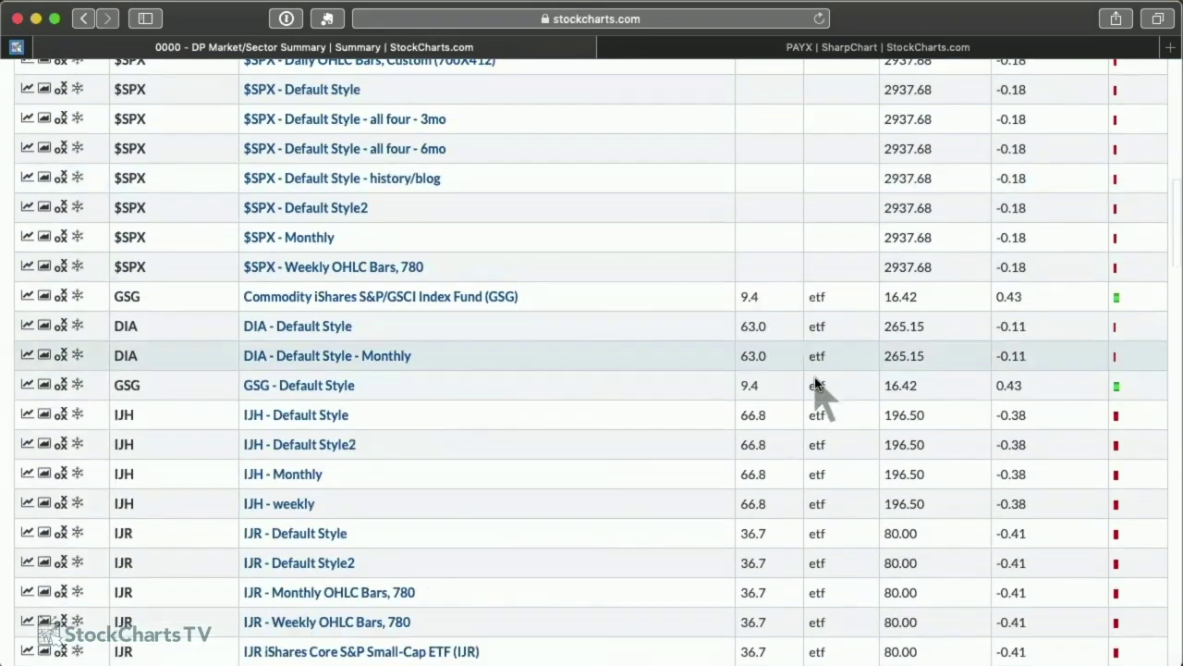
{"action": "scroll", "coordinate": [815, 384], "scroll_direction": "down", "scroll_amount": 3}
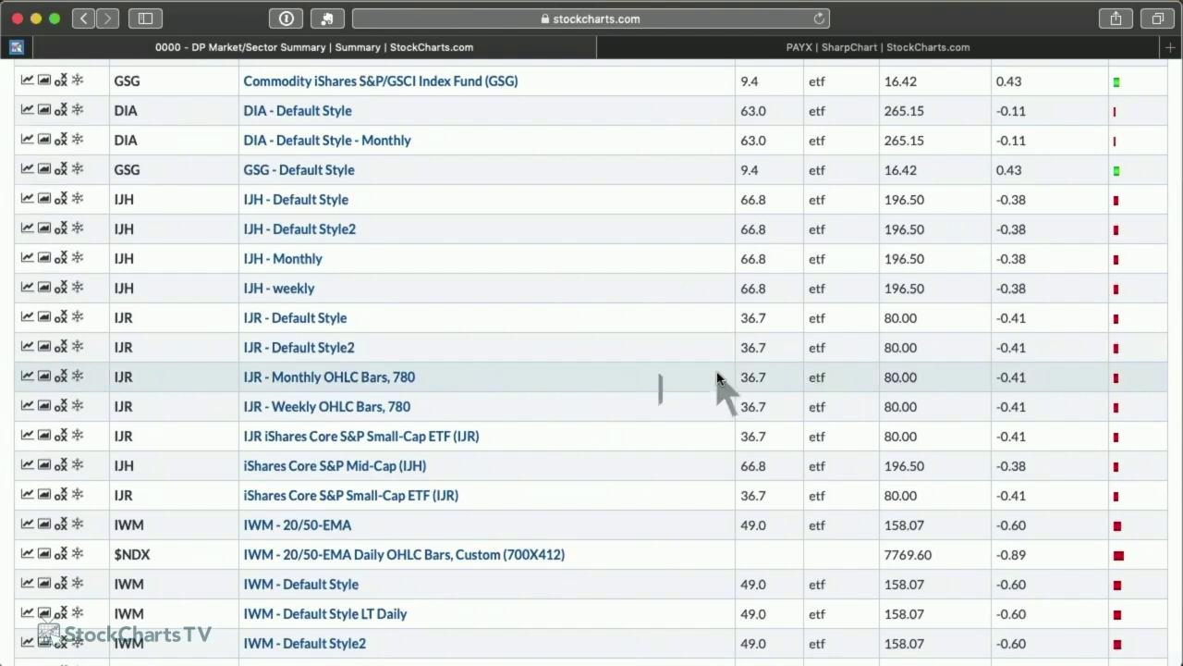
{"action": "scroll", "coordinate": [718, 377], "scroll_direction": "down", "scroll_amount": 5}
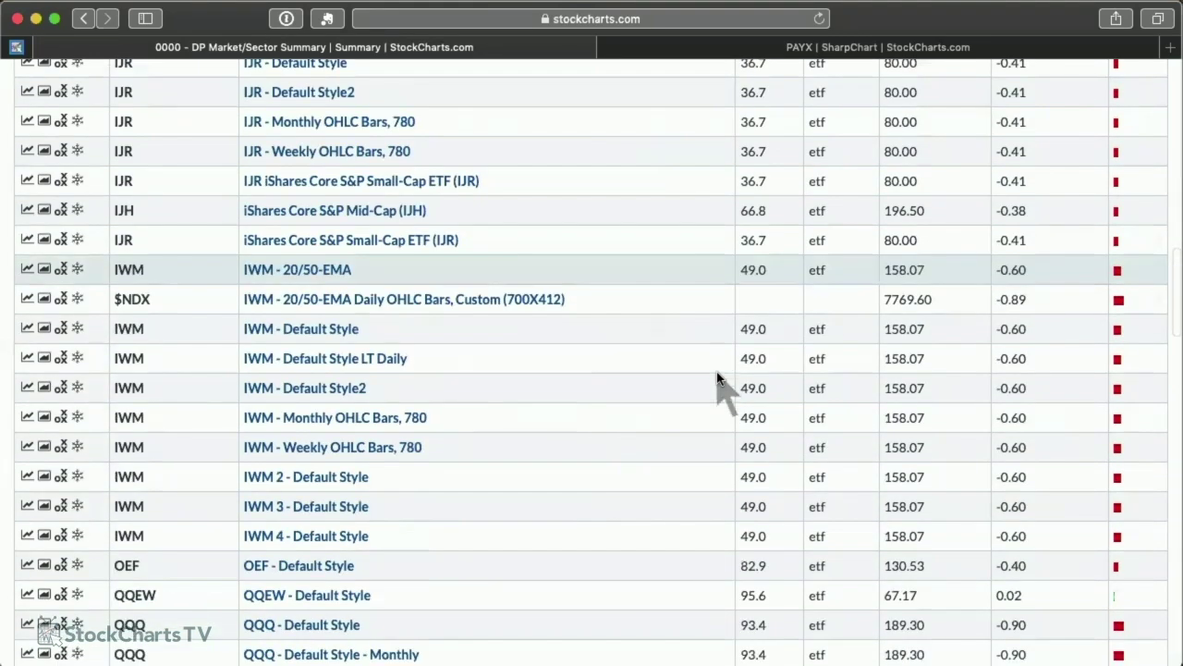
{"action": "scroll", "coordinate": [717, 378], "scroll_direction": "down", "scroll_amount": 1}
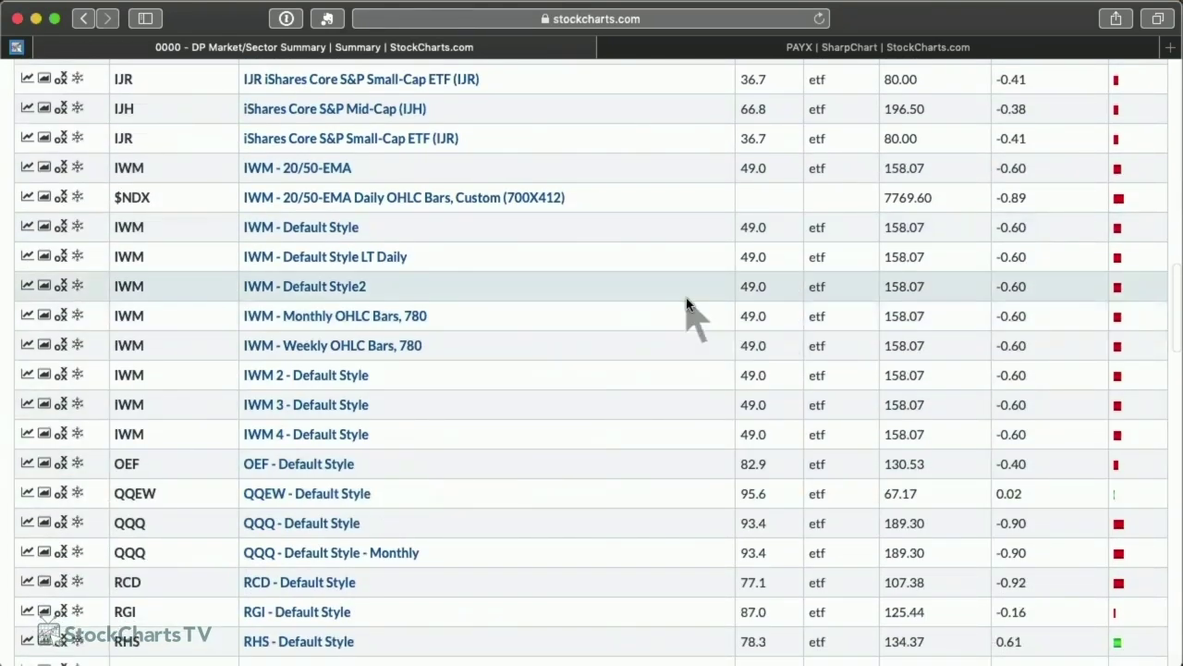
{"action": "scroll", "coordinate": [686, 305], "scroll_direction": "up", "scroll_amount": 12}
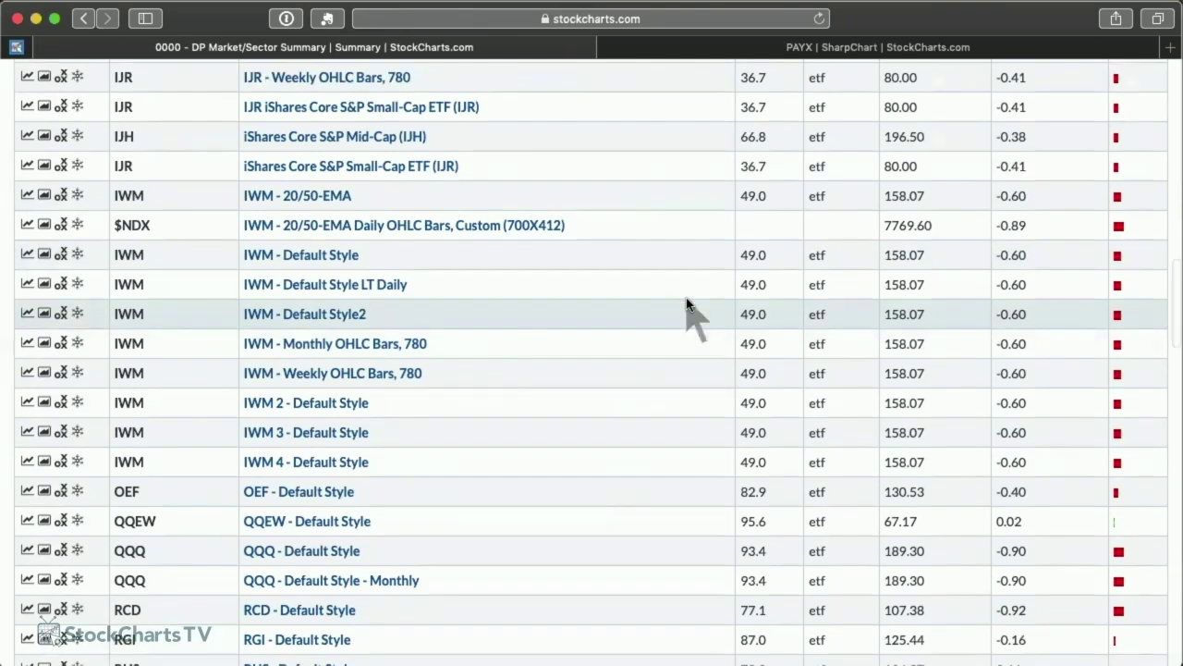
{"action": "scroll", "coordinate": [686, 305], "scroll_direction": "up", "scroll_amount": 8}
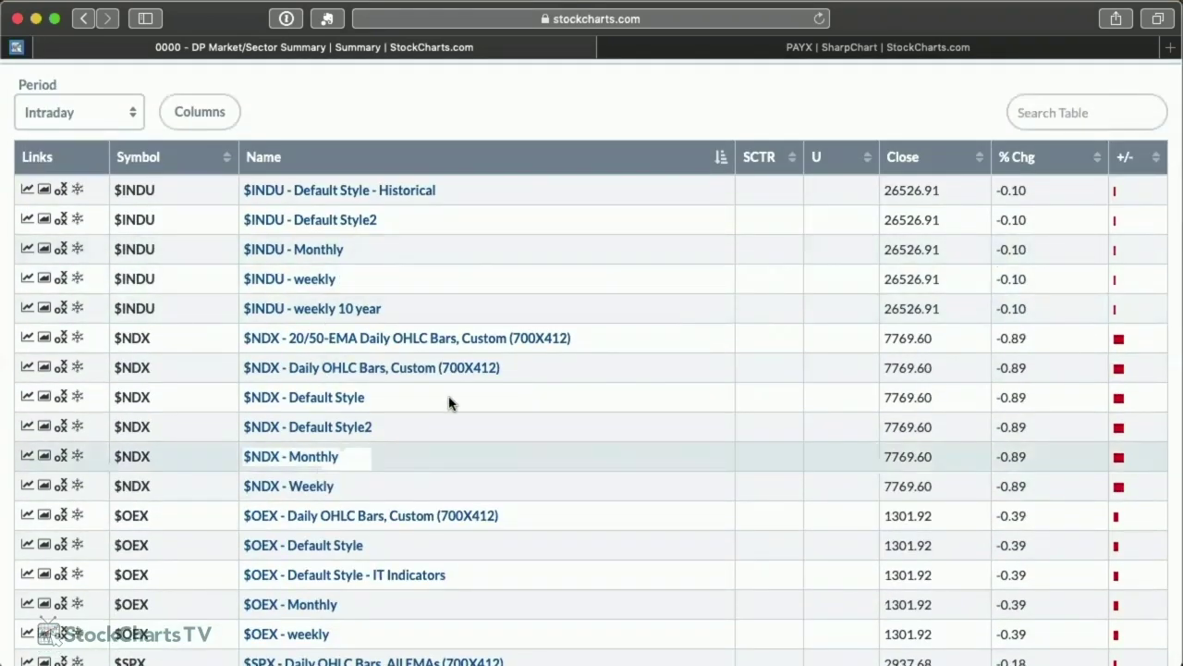
{"action": "scroll", "coordinate": [764, 119], "scroll_direction": "up", "scroll_amount": 3}
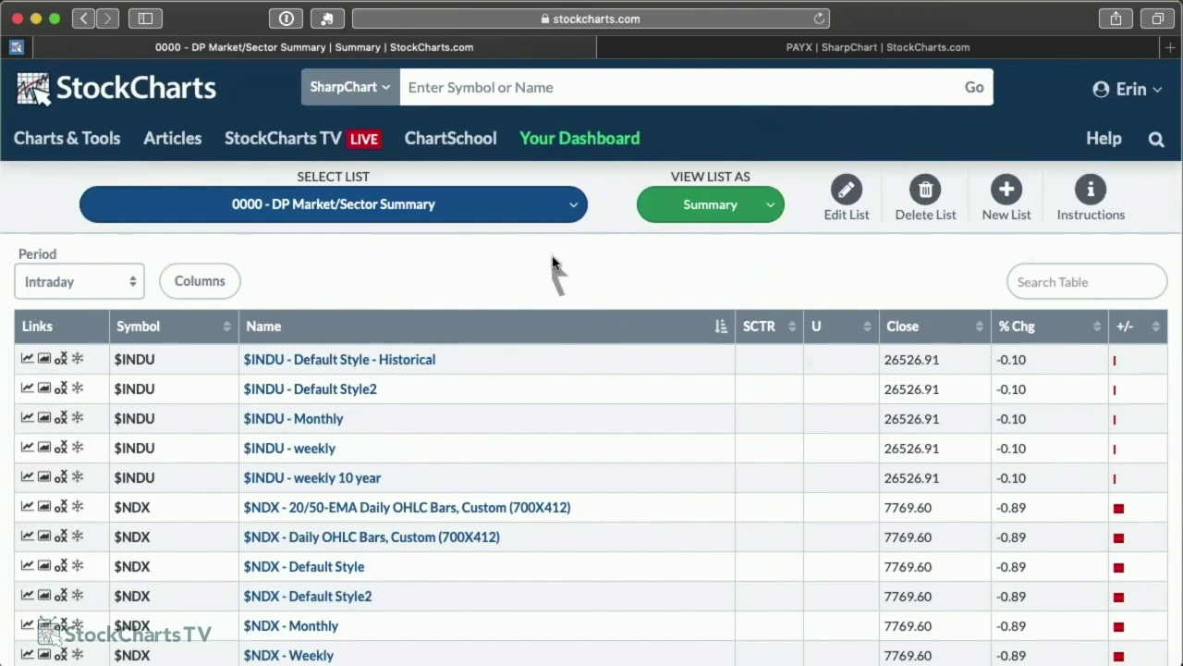
Open the Advanced Scan Workbench from the dashboard and load the saved scan Bullish EMAs - Mid Range SCTR.
{"action": "left_click", "coordinate": [552, 139]}
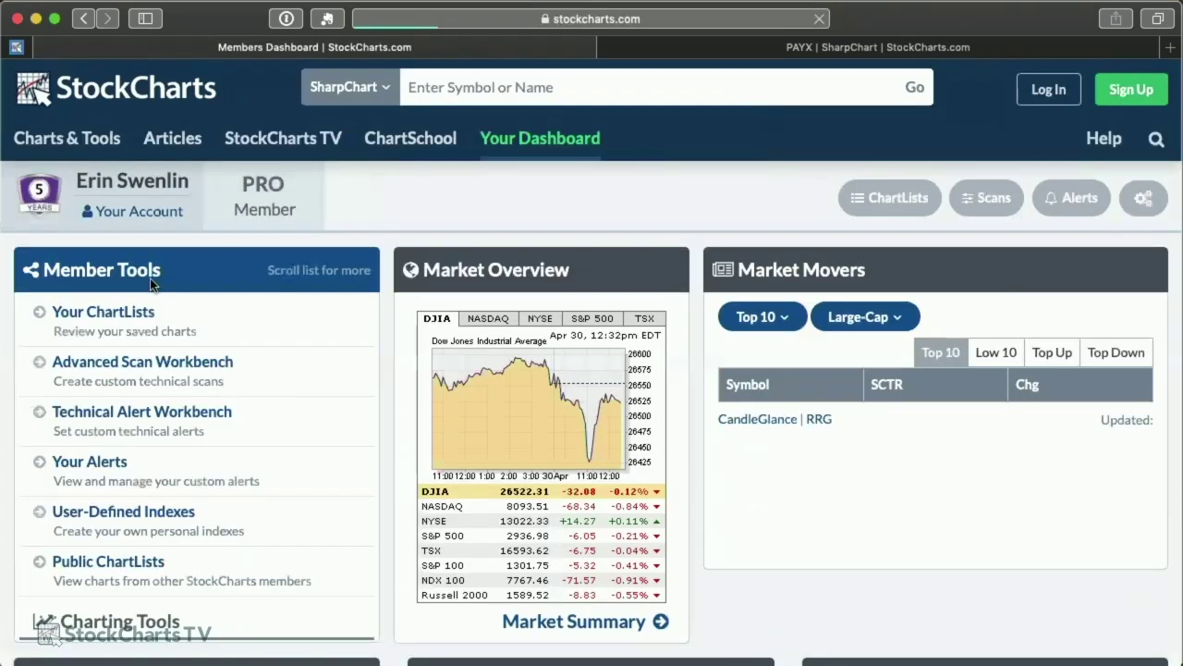
{"action": "left_click", "coordinate": [89, 364]}
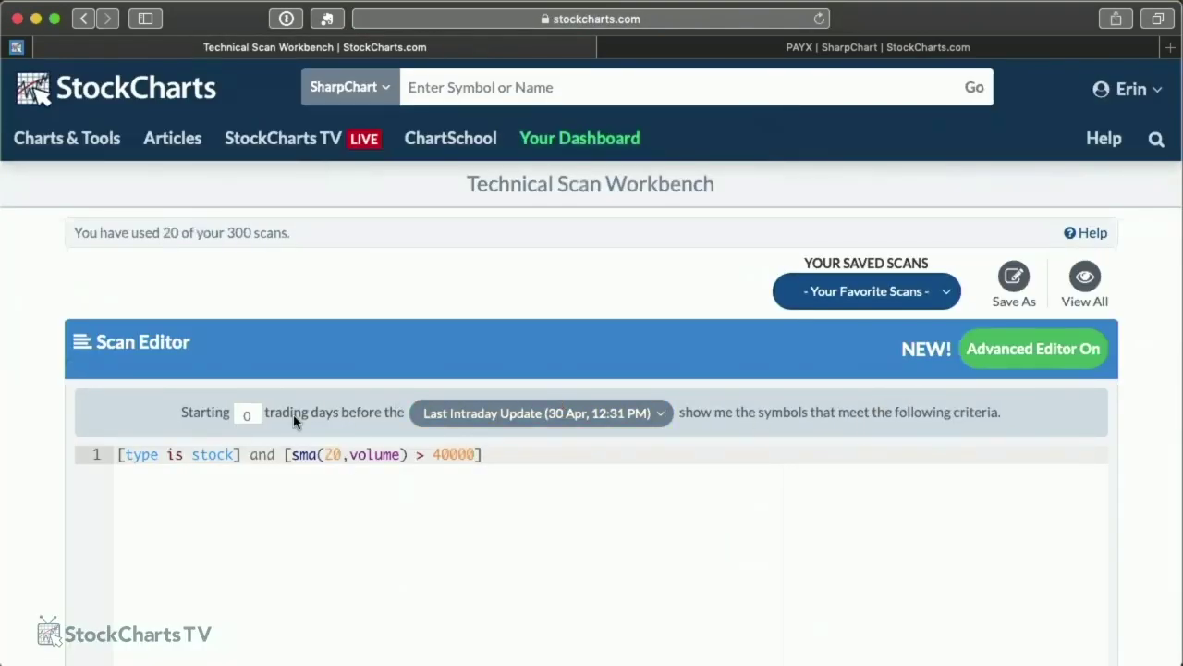
{"action": "scroll", "coordinate": [726, 333], "scroll_direction": "down", "scroll_amount": 2}
{"action": "scroll", "coordinate": [726, 323], "scroll_direction": "down", "scroll_amount": 2}
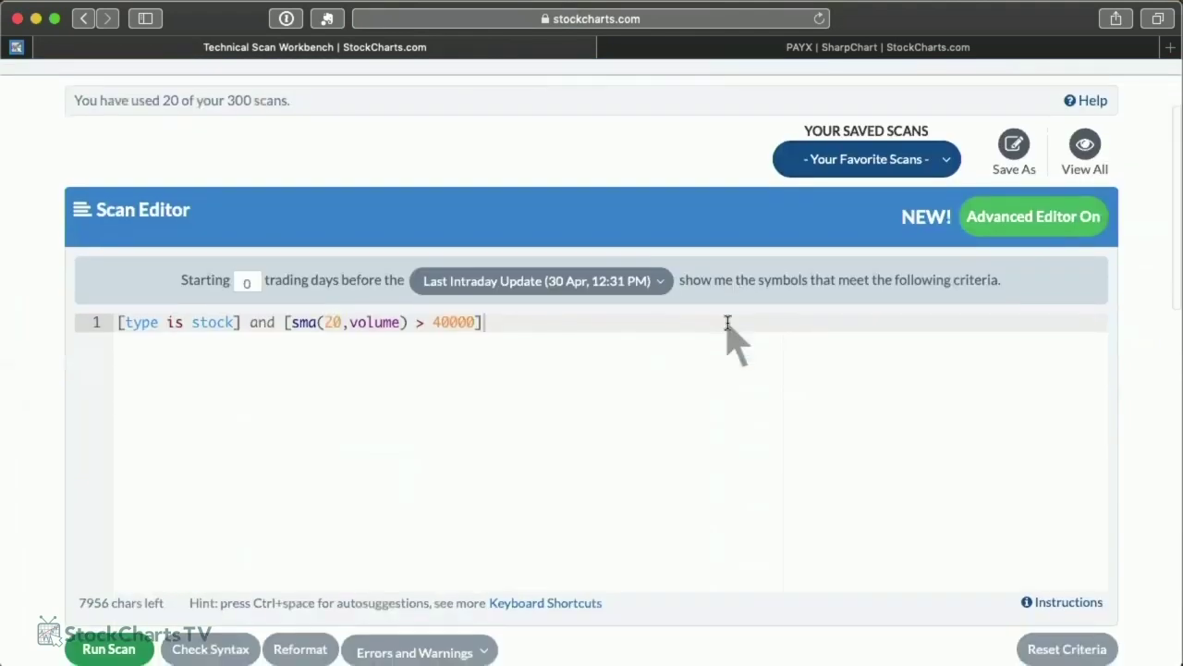
{"action": "scroll", "coordinate": [726, 322], "scroll_direction": "up", "scroll_amount": 5}
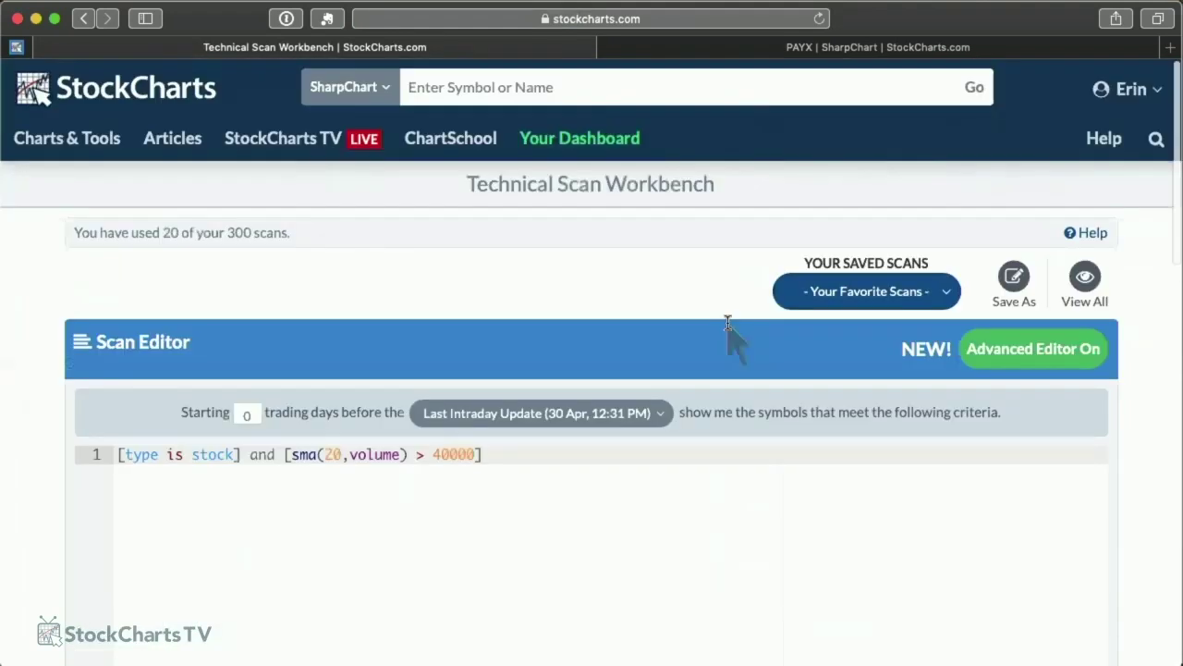
{"action": "left_click", "coordinate": [843, 305]}
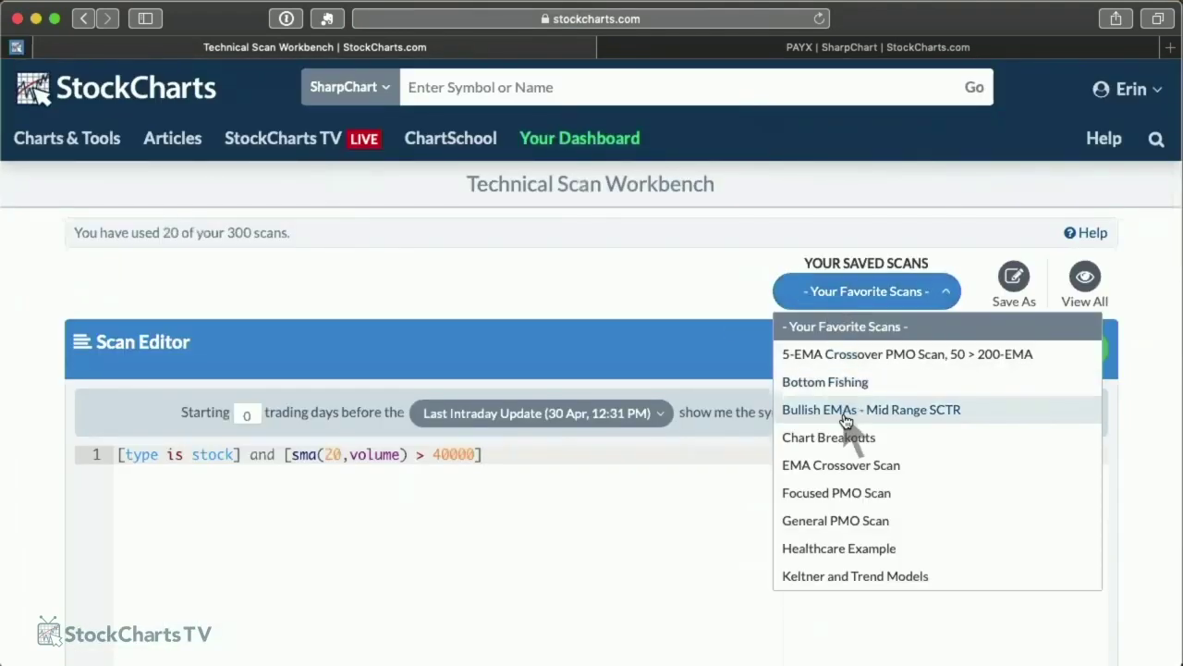
{"action": "left_click", "coordinate": [915, 414]}
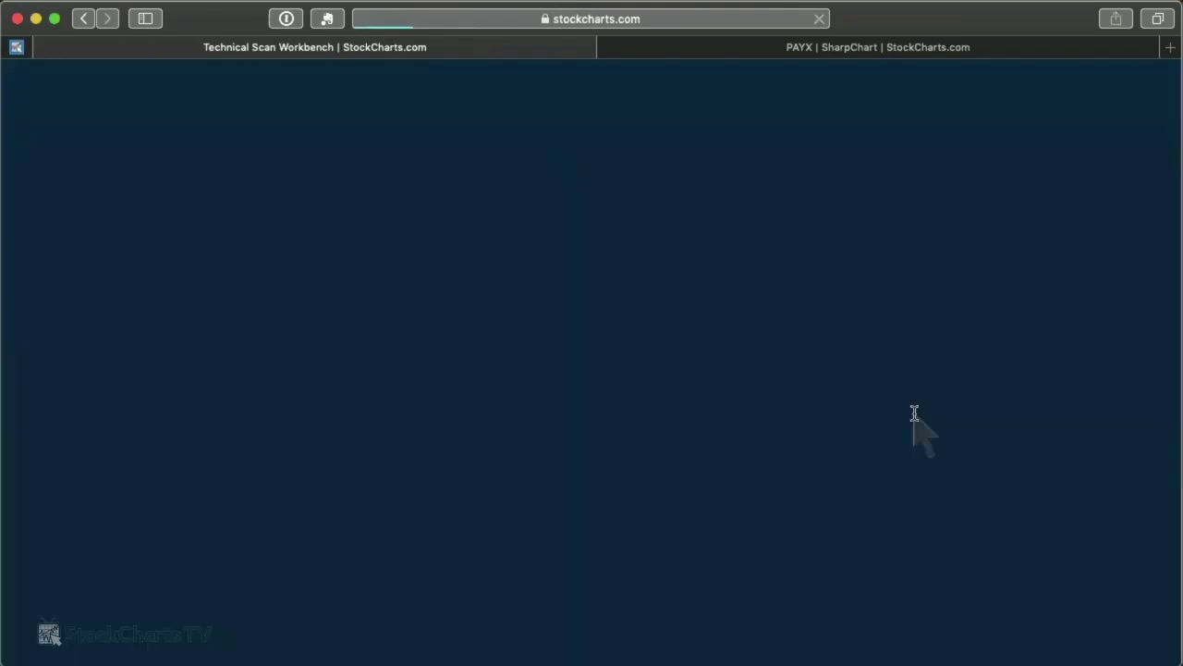
Examine the loaded scan's criteria, focusing on the stock type, volume and country lines and the penny-stock comment.
{"action": "scroll", "coordinate": [699, 465], "scroll_direction": "down", "scroll_amount": 1}
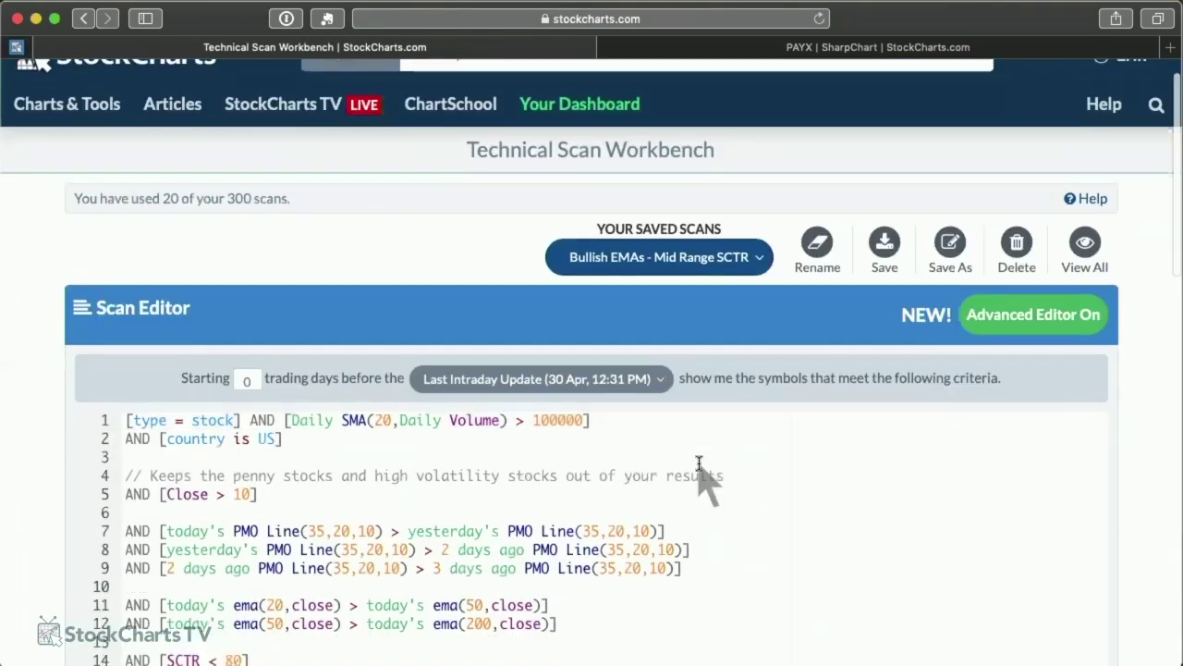
{"action": "scroll", "coordinate": [699, 464], "scroll_direction": "down", "scroll_amount": 3}
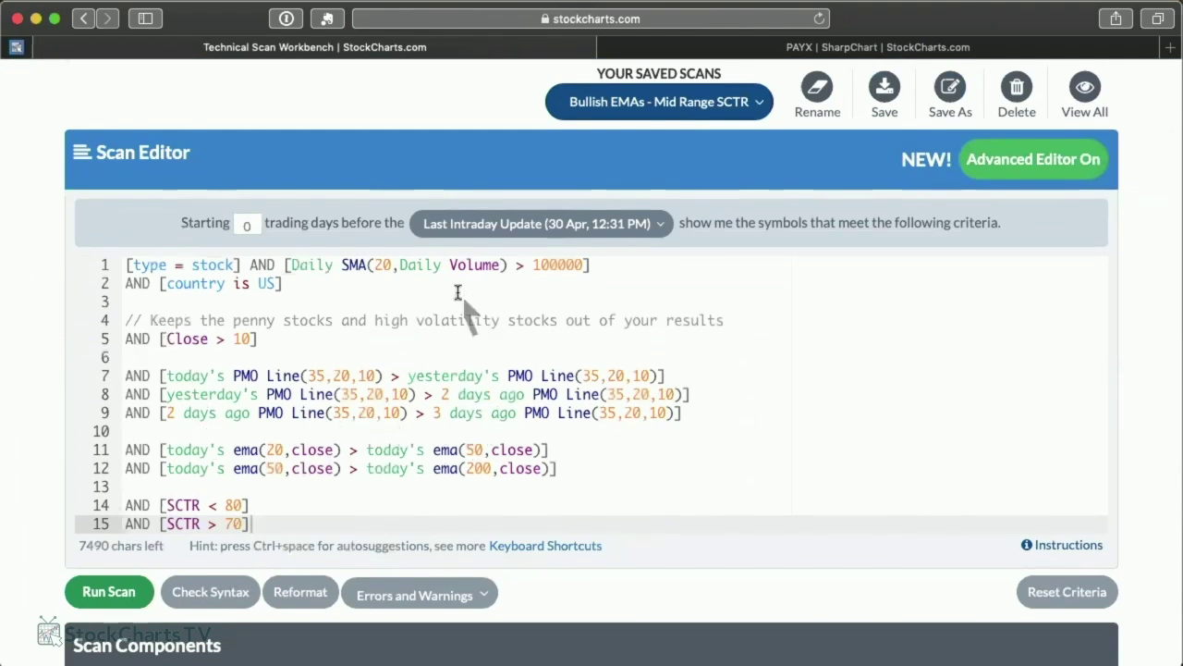
{"action": "scroll", "coordinate": [358, 282], "scroll_direction": "up", "scroll_amount": 1}
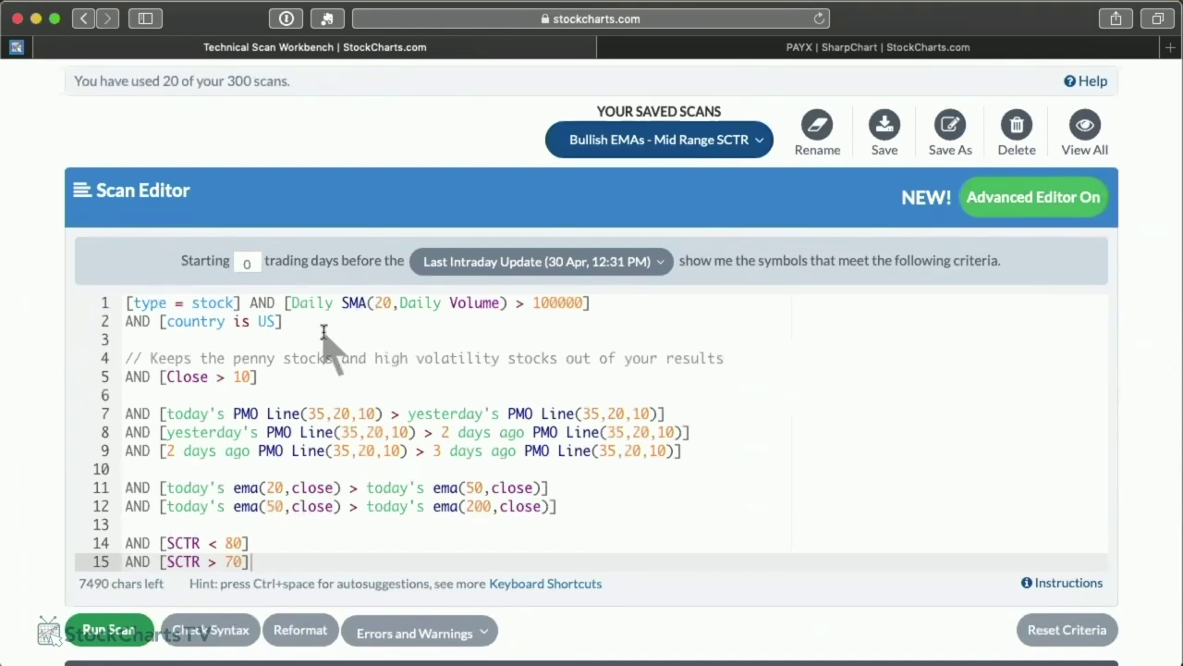
{"action": "left_click_drag", "start_coordinate": [298, 321], "coordinate": [92, 304]}
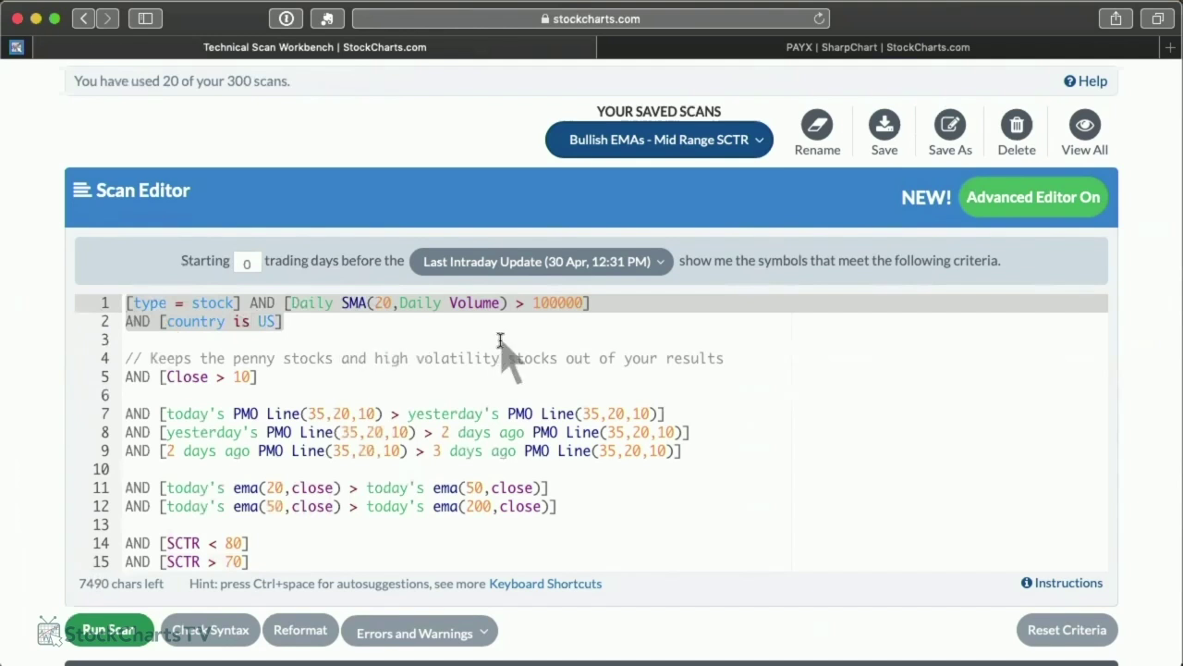
{"action": "left_click", "coordinate": [551, 303]}
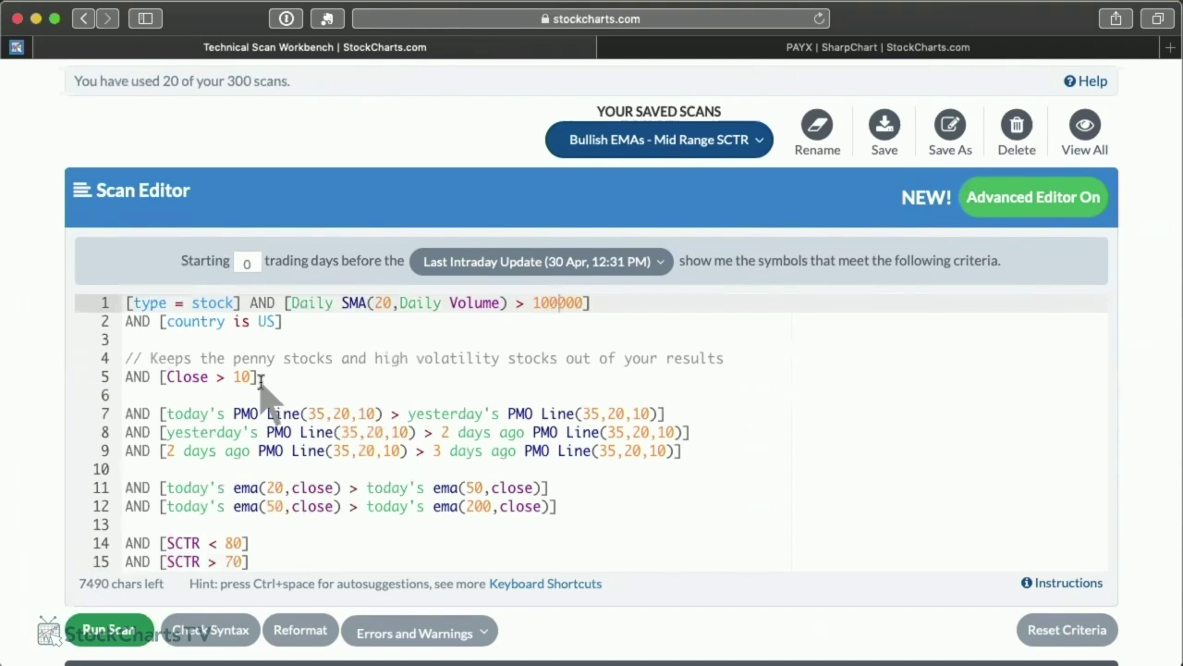
{"action": "left_click", "coordinate": [330, 322]}
{"action": "left_click", "coordinate": [322, 361]}
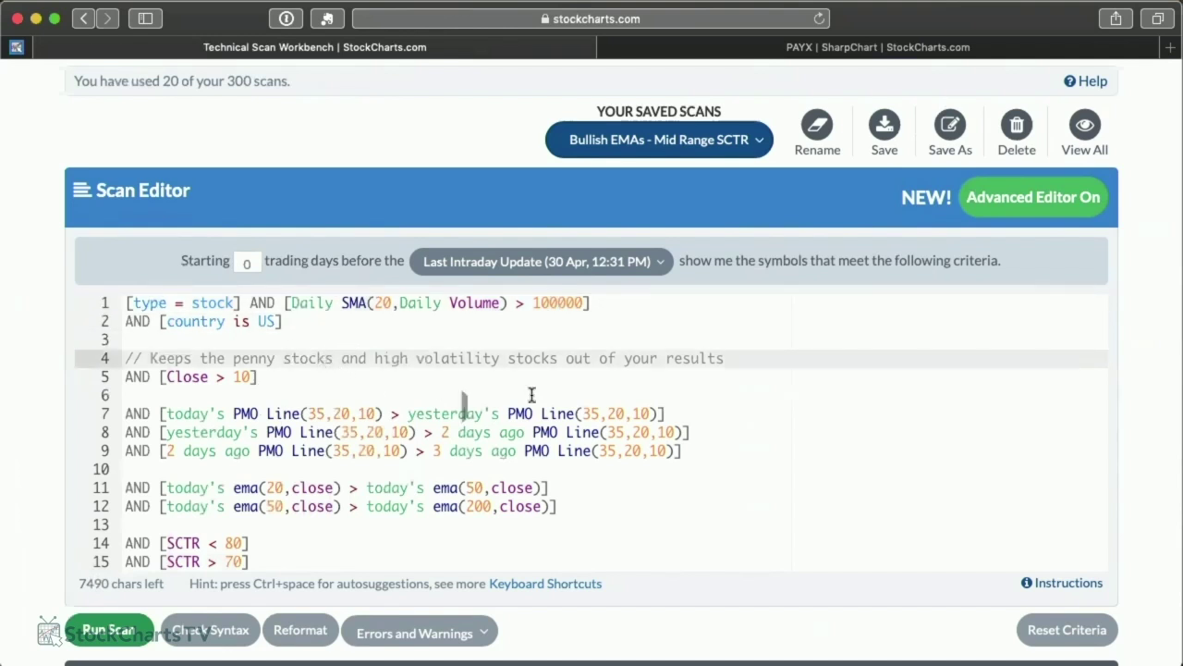
{"action": "left_click", "coordinate": [698, 300]}
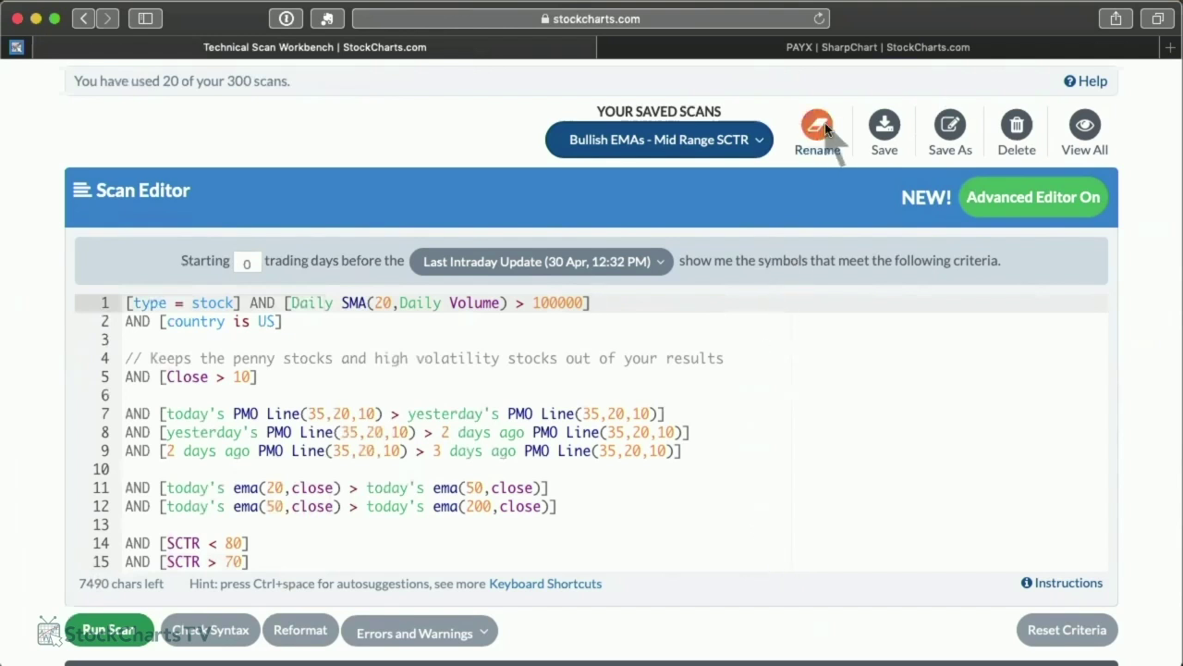
Save a copy of the scan under the description "EX. Bullish EMAs - Mid Range SCTR".
{"action": "left_click", "coordinate": [949, 126]}
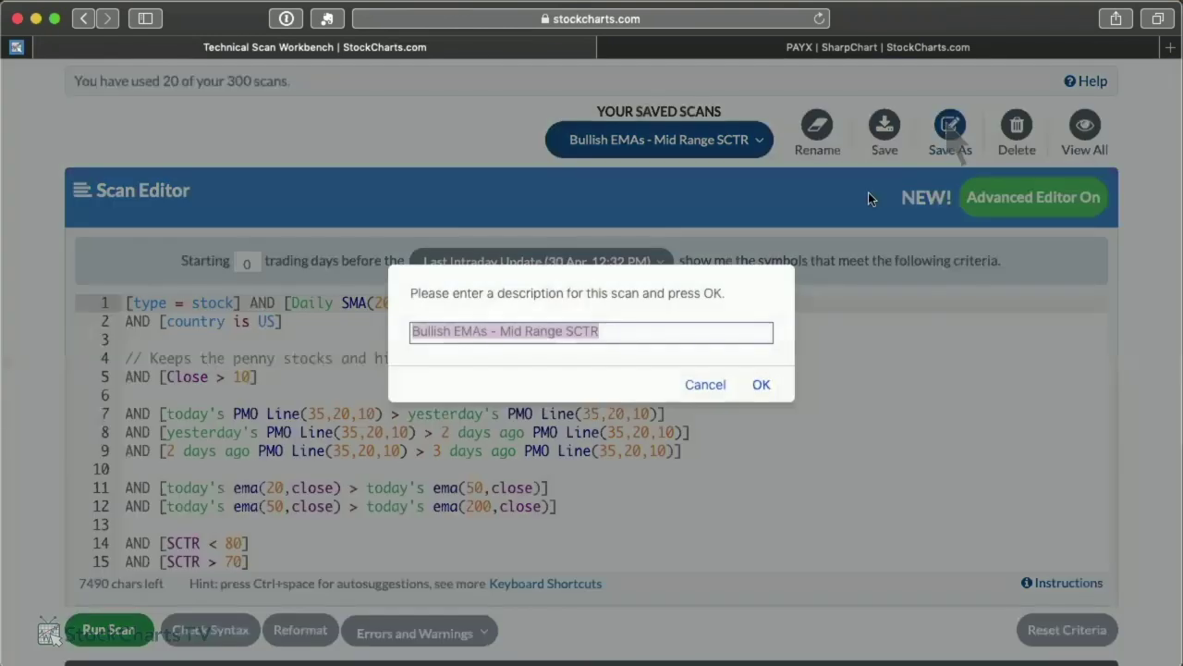
{"action": "left_click", "coordinate": [600, 325]}
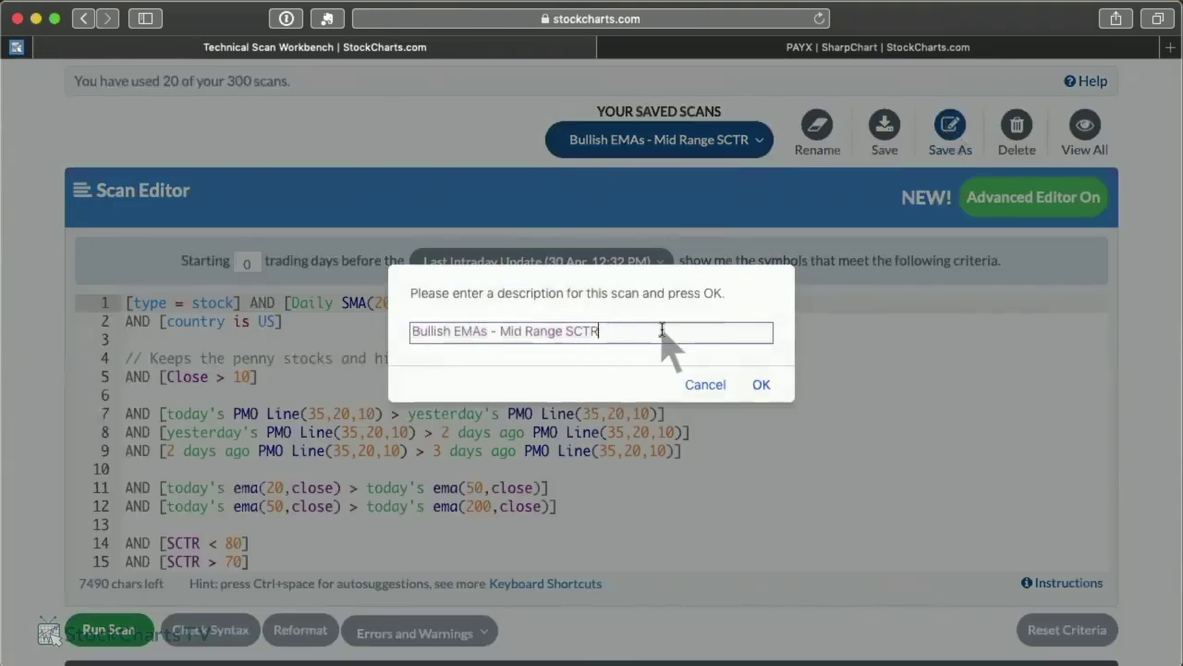
{"action": "left_click", "coordinate": [414, 331]}
{"action": "type", "text": "EXam"}
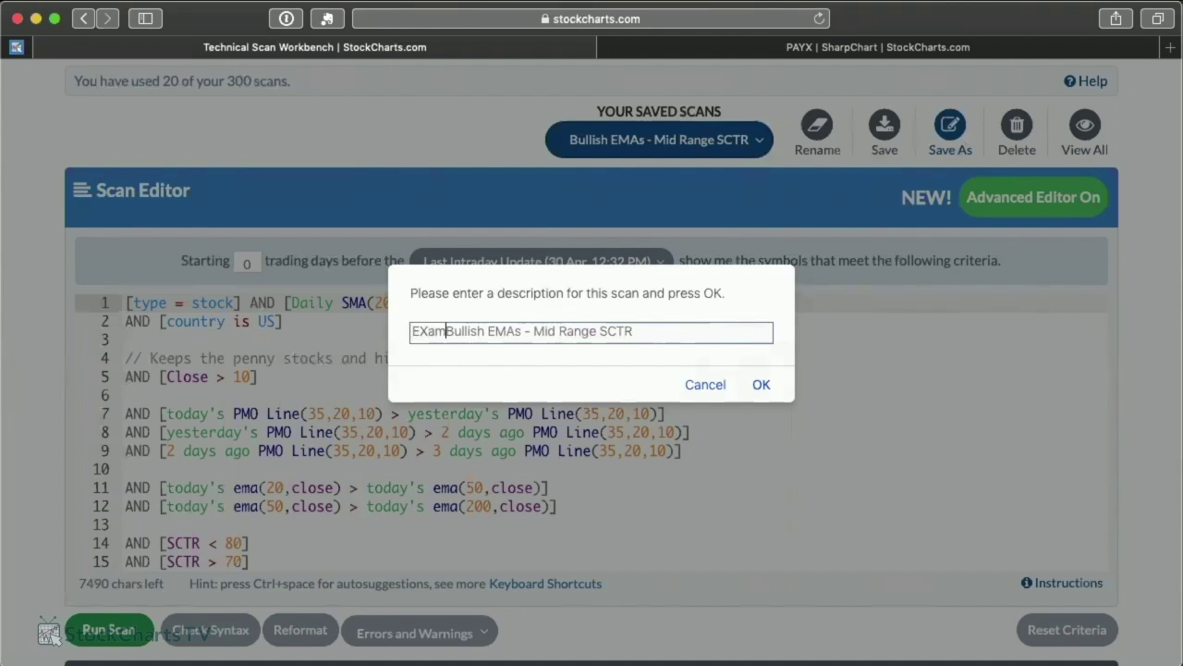
{"action": "key", "text": "BackSpace"}
{"action": "key", "text": "BackSpace"}
{"action": "type", "text": "."}
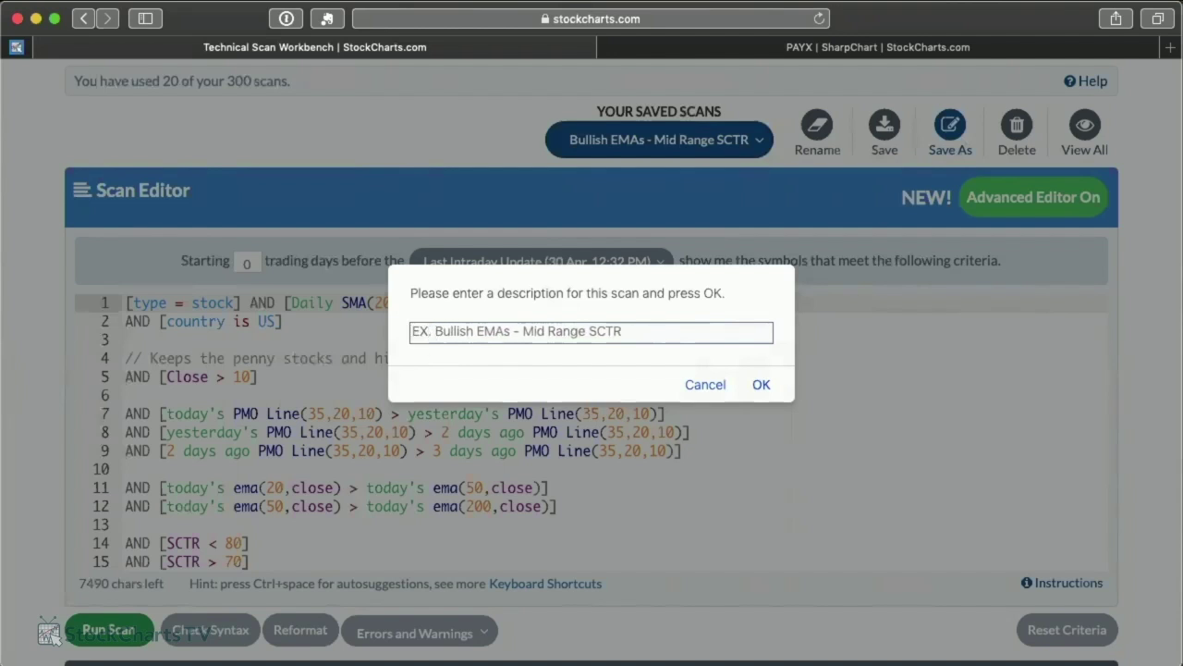
{"action": "left_click", "coordinate": [761, 385]}
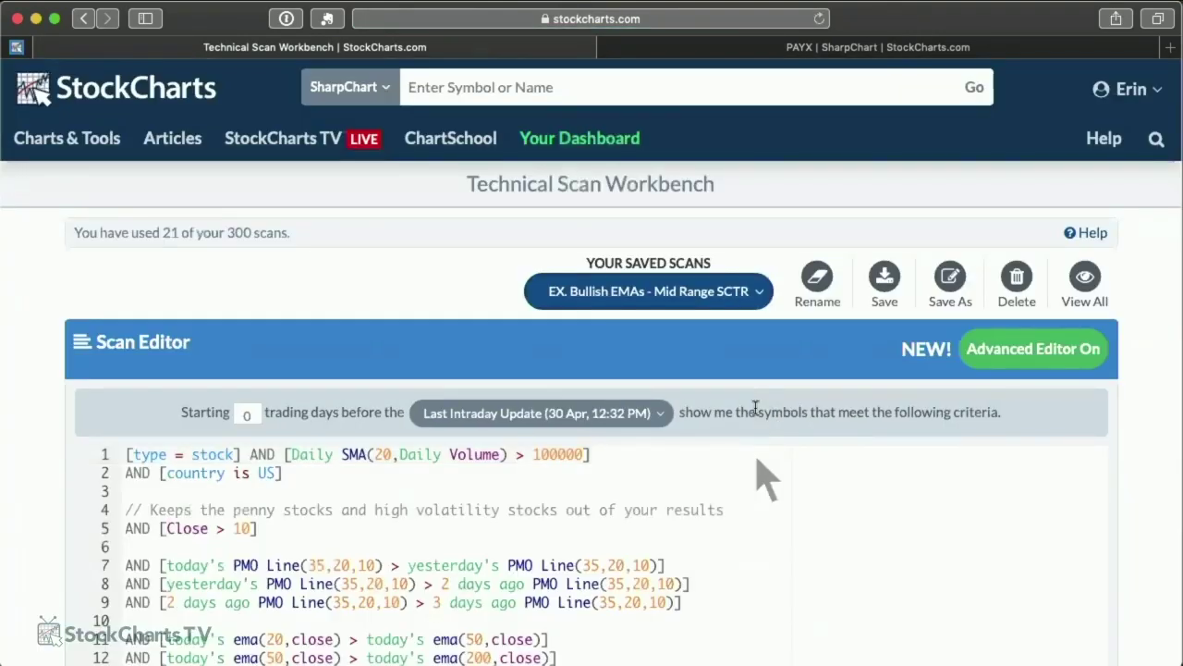
Review the first two criteria lines of the copied scan and look over the available Scan Components.
{"action": "scroll", "coordinate": [756, 460], "scroll_direction": "down", "scroll_amount": 5}
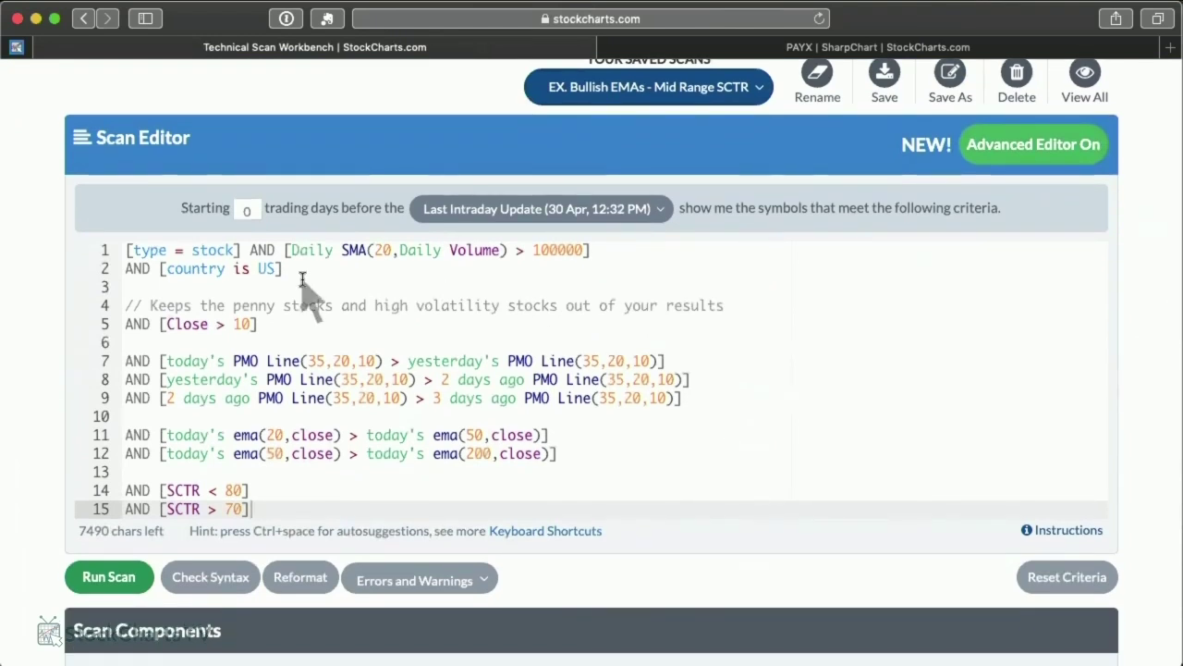
{"action": "left_click_drag", "start_coordinate": [299, 268], "coordinate": [88, 249]}
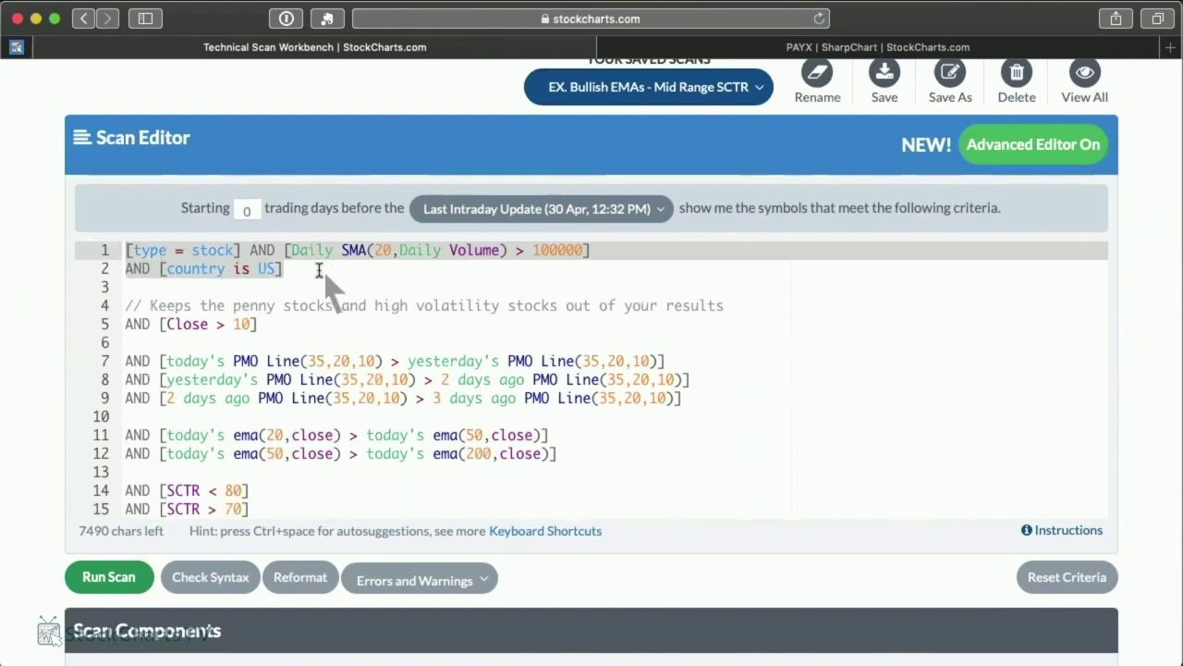
{"action": "left_click", "coordinate": [143, 249]}
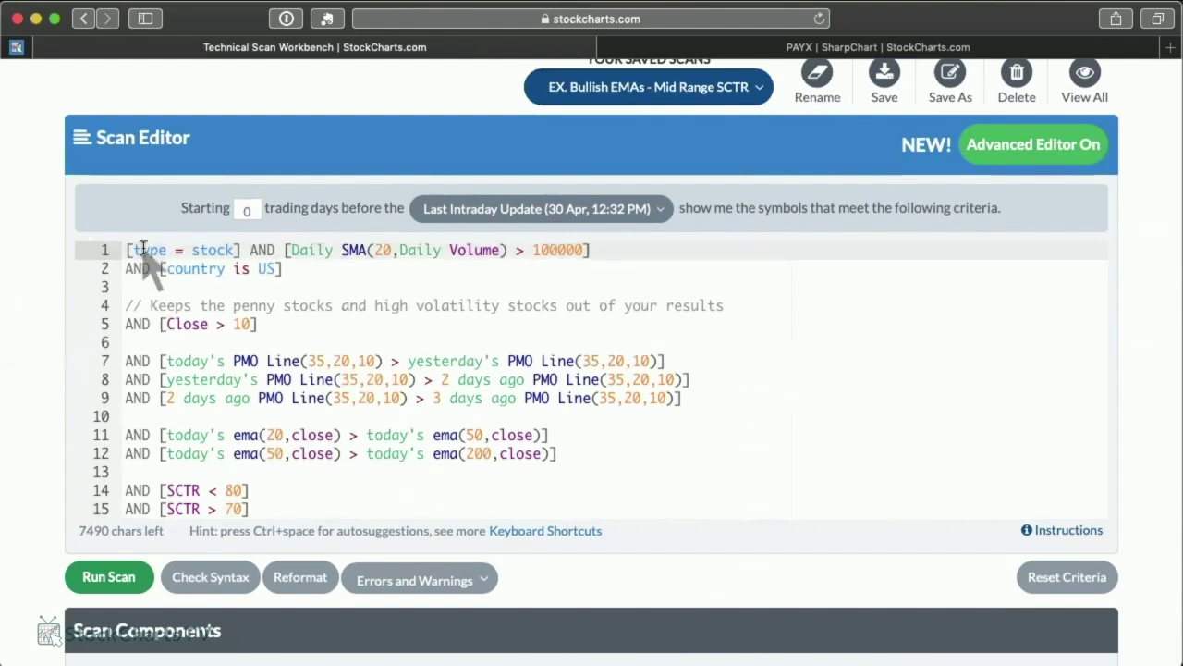
{"action": "left_click", "coordinate": [317, 270], "text": "shift"}
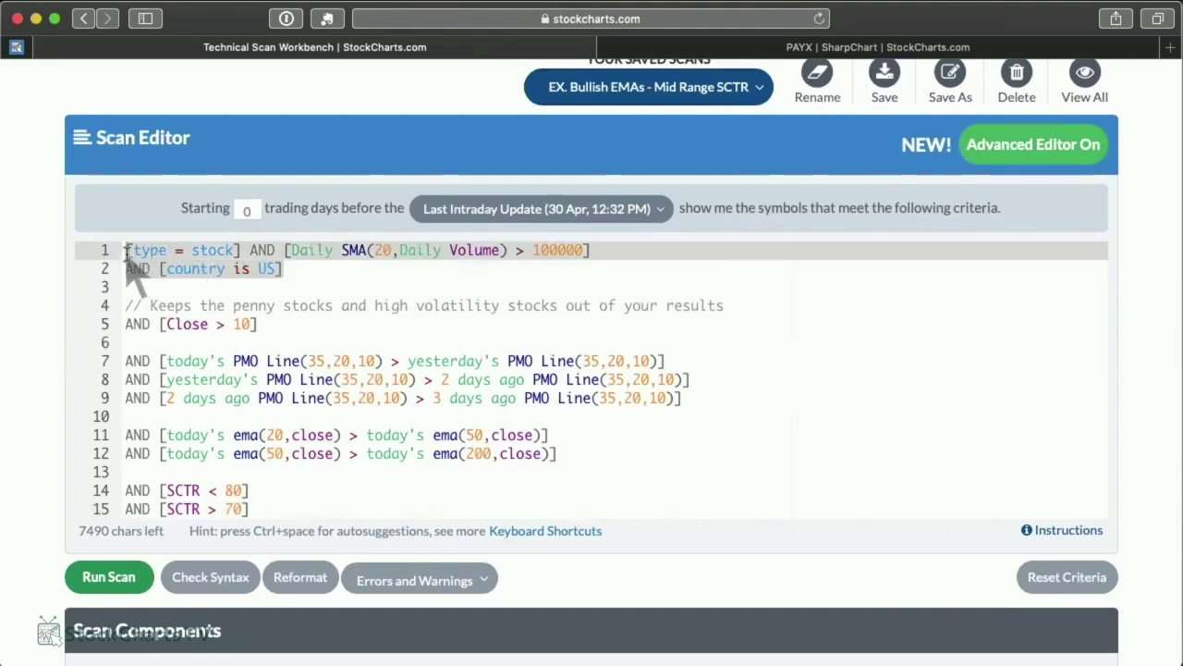
{"action": "left_click", "coordinate": [296, 269]}
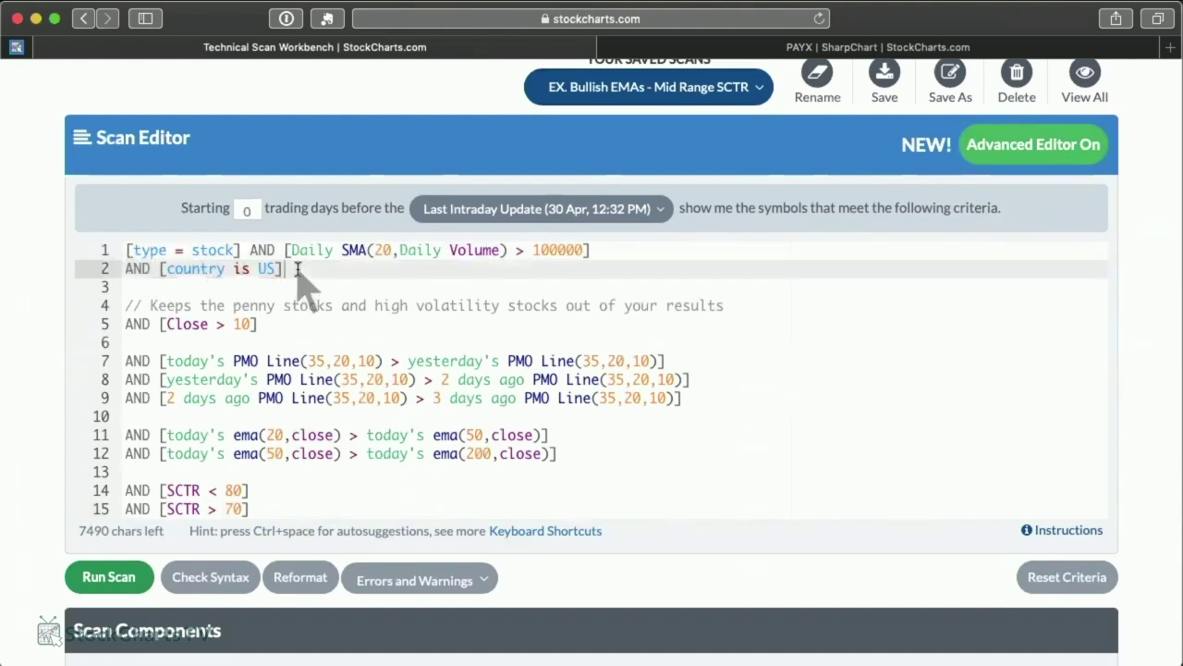
{"action": "left_click", "coordinate": [98, 248], "text": "shift"}
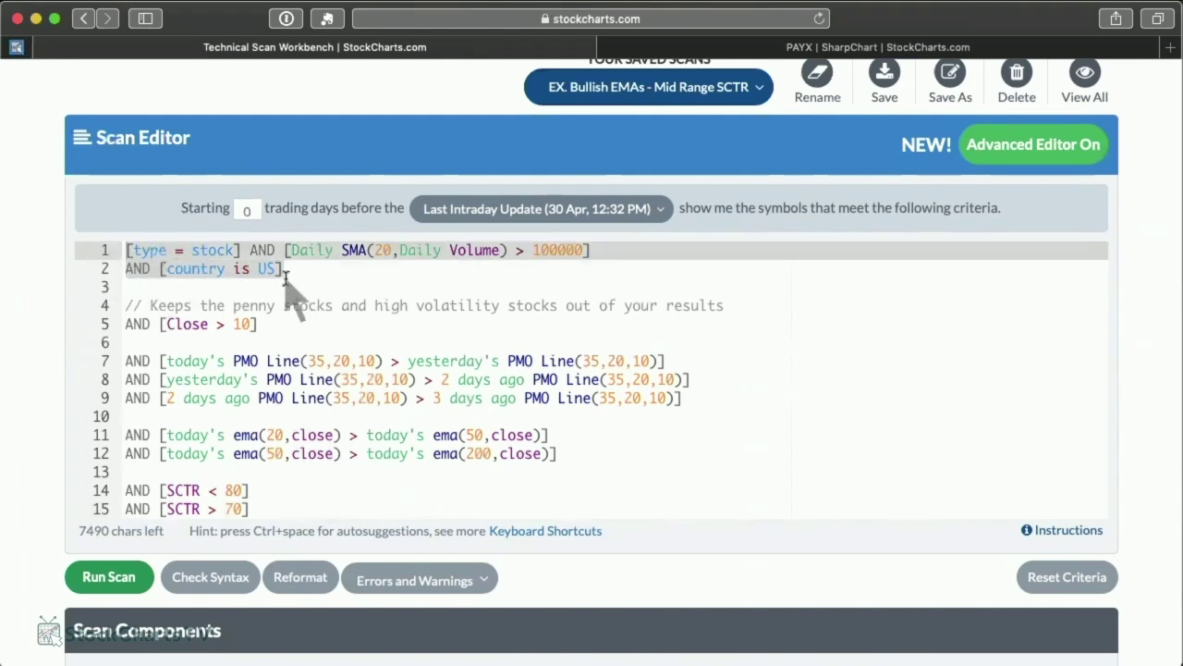
{"action": "left_click", "coordinate": [126, 251]}
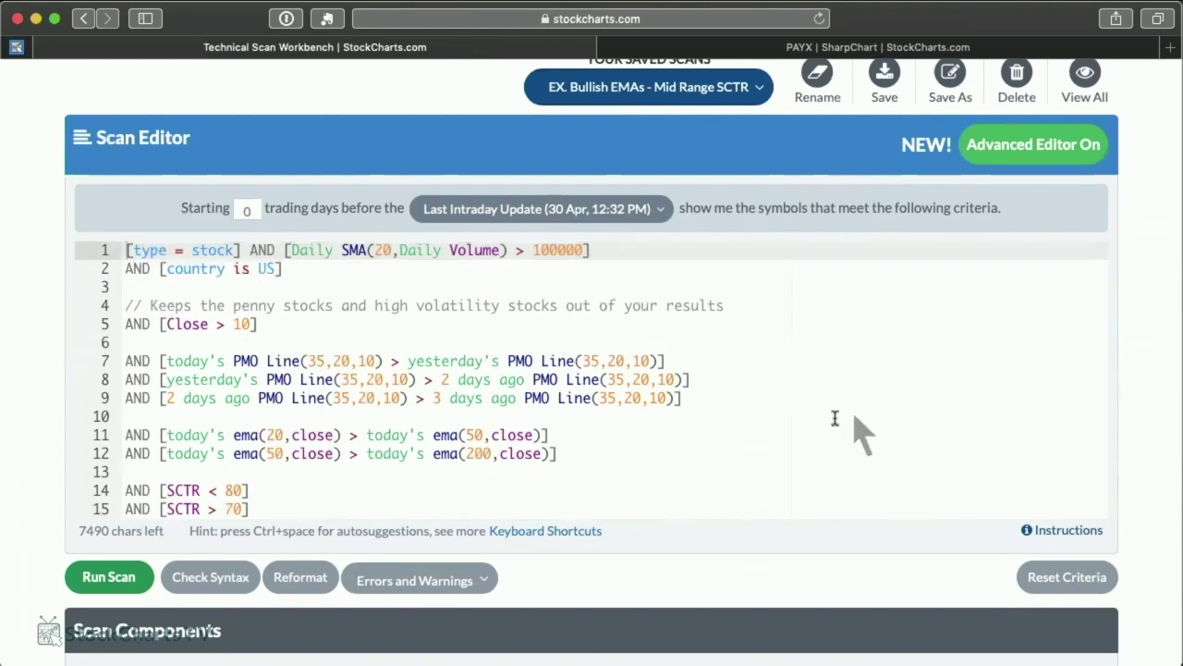
{"action": "scroll", "coordinate": [832, 417], "scroll_direction": "down", "scroll_amount": 5}
{"action": "scroll", "coordinate": [823, 428], "scroll_direction": "down", "scroll_amount": 2}
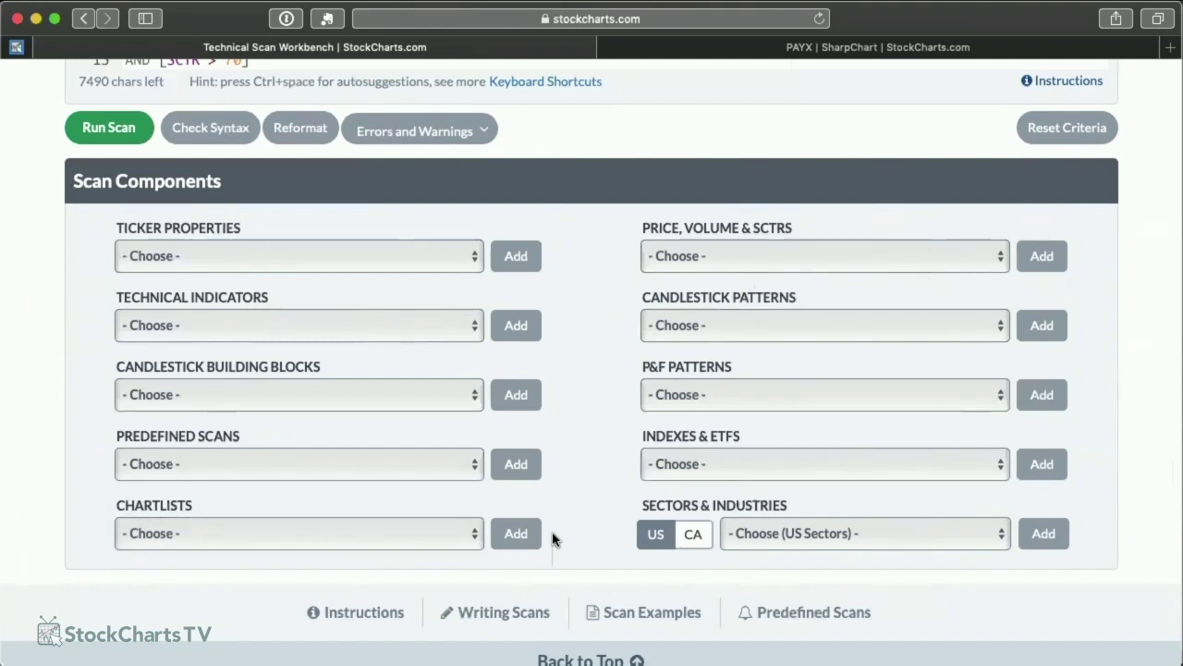
Add the ChartList criterion for * SCAN DUMP * (list #34) to the end of the scan.
{"action": "left_click", "coordinate": [466, 534]}
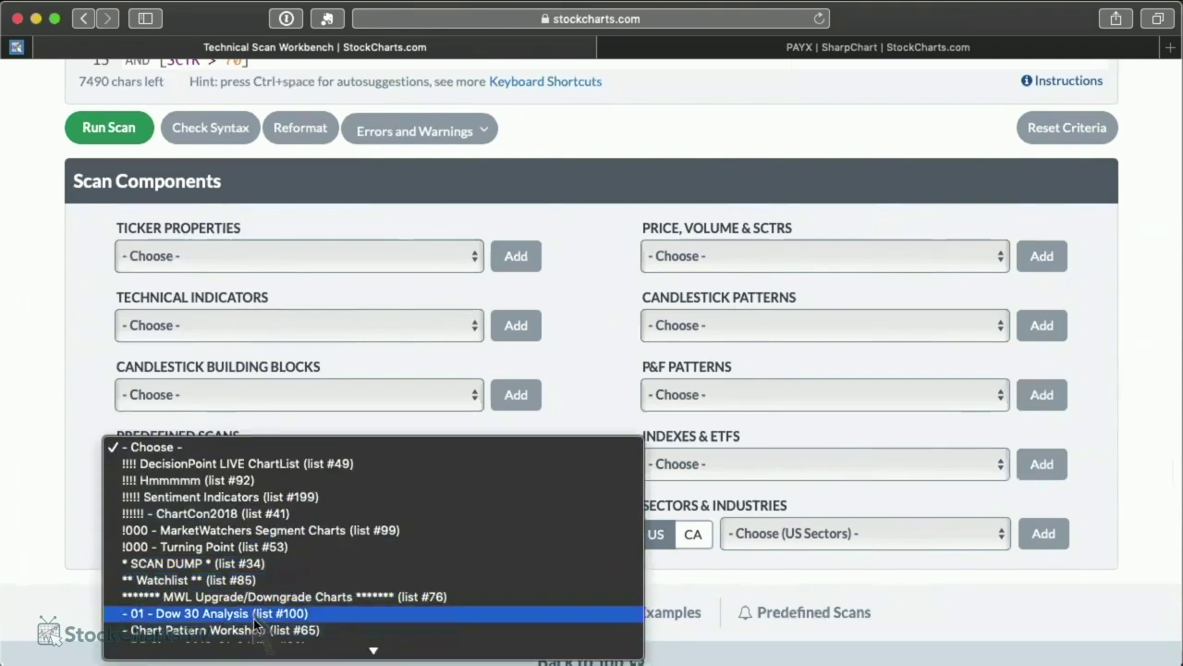
{"action": "left_click", "coordinate": [246, 569]}
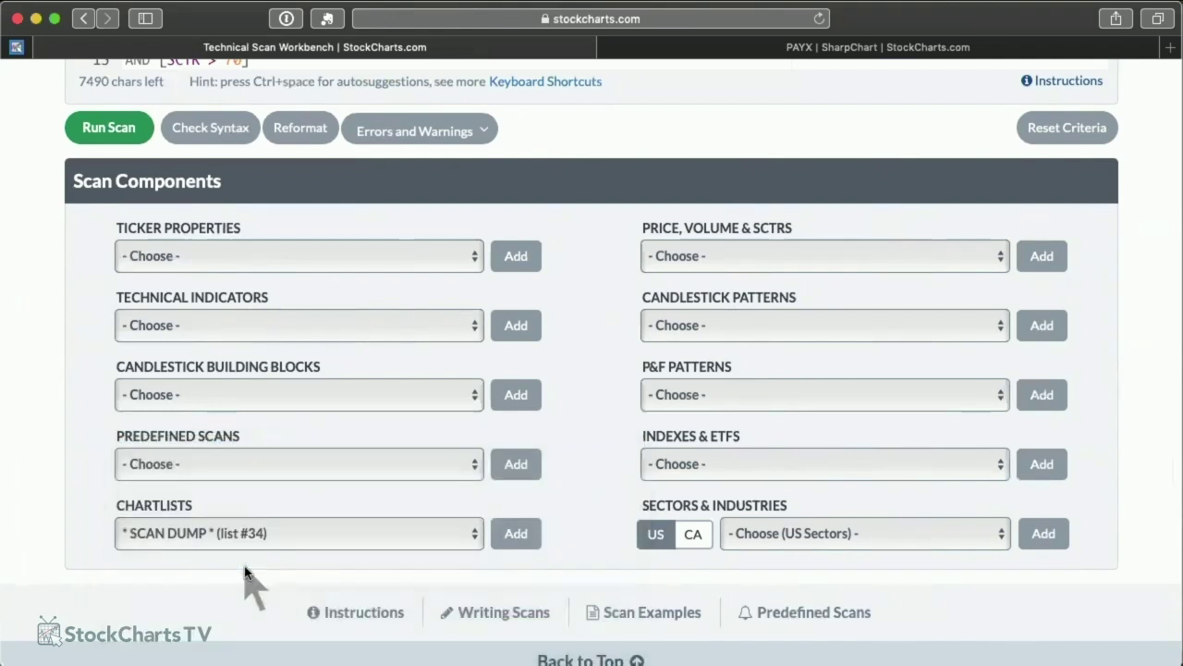
{"action": "left_click", "coordinate": [522, 541]}
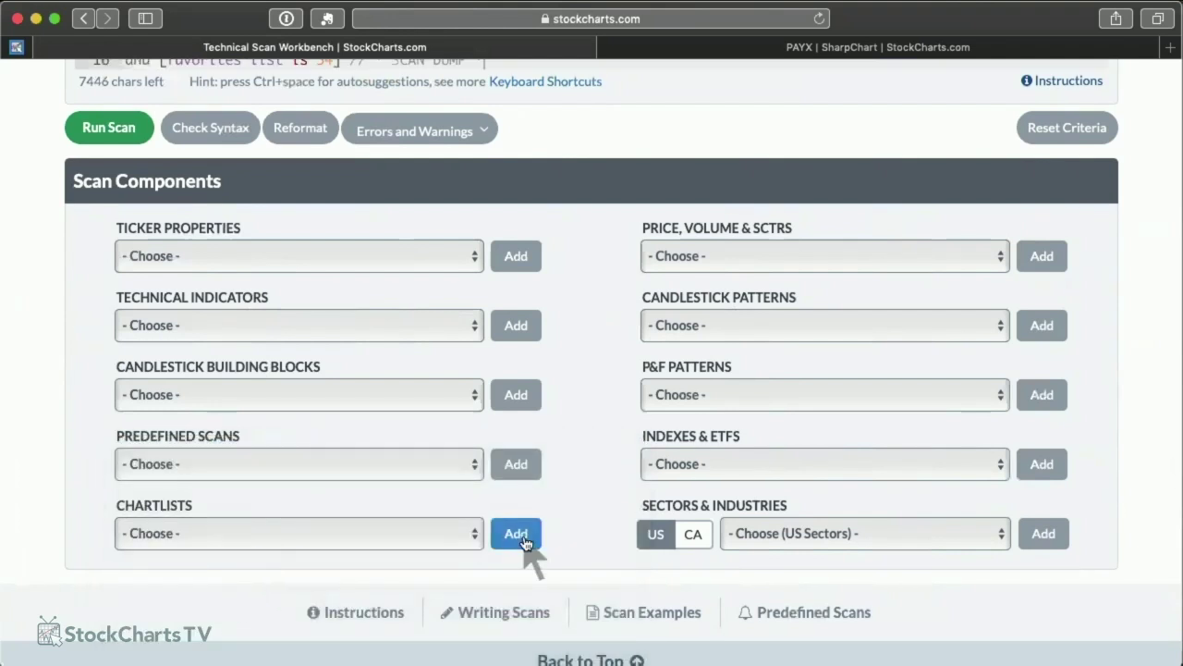
{"action": "scroll", "coordinate": [562, 227], "scroll_direction": "up", "scroll_amount": 5}
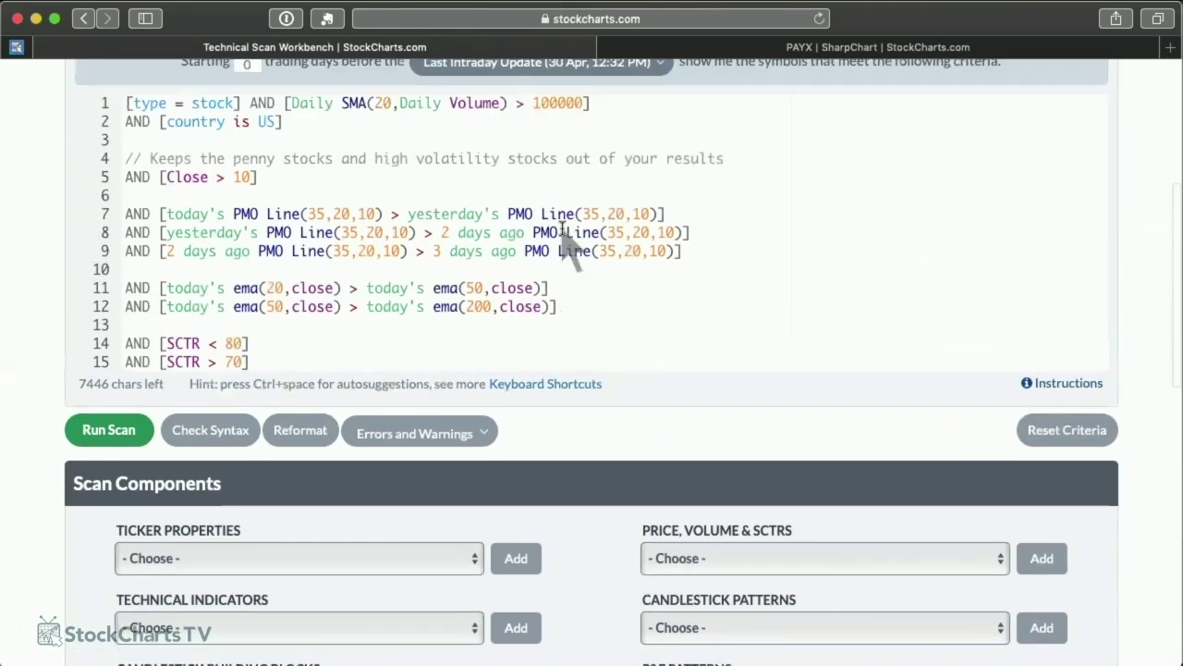
{"action": "scroll", "coordinate": [499, 351], "scroll_direction": "down", "scroll_amount": 1}
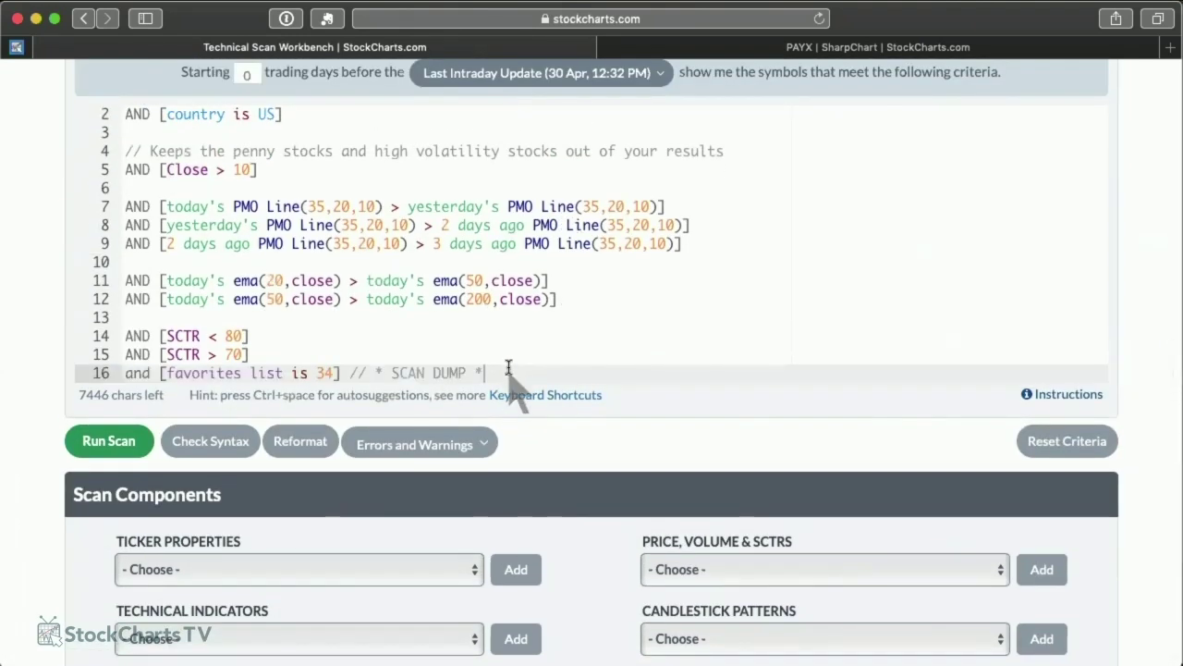
Move the favorites list criterion from the last line to its own line at the beginning of the scan code.
{"action": "left_click_drag", "start_coordinate": [518, 373], "coordinate": [60, 370]}
{"action": "key", "text": "super+c"}
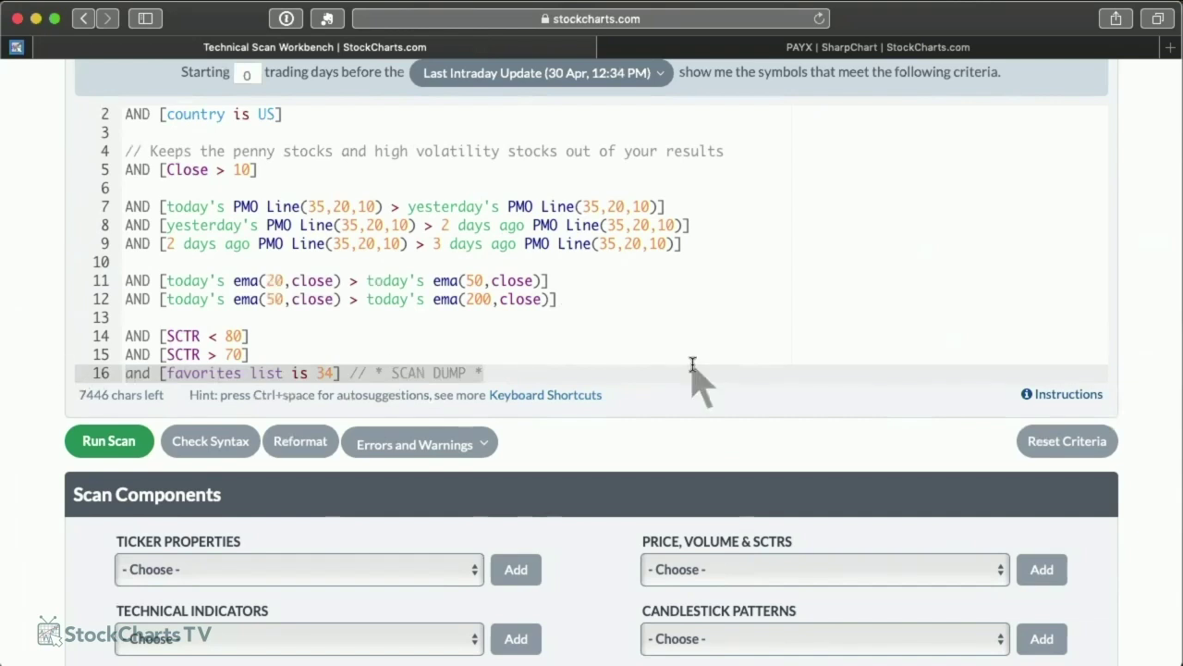
{"action": "key", "text": "BackSpace"}
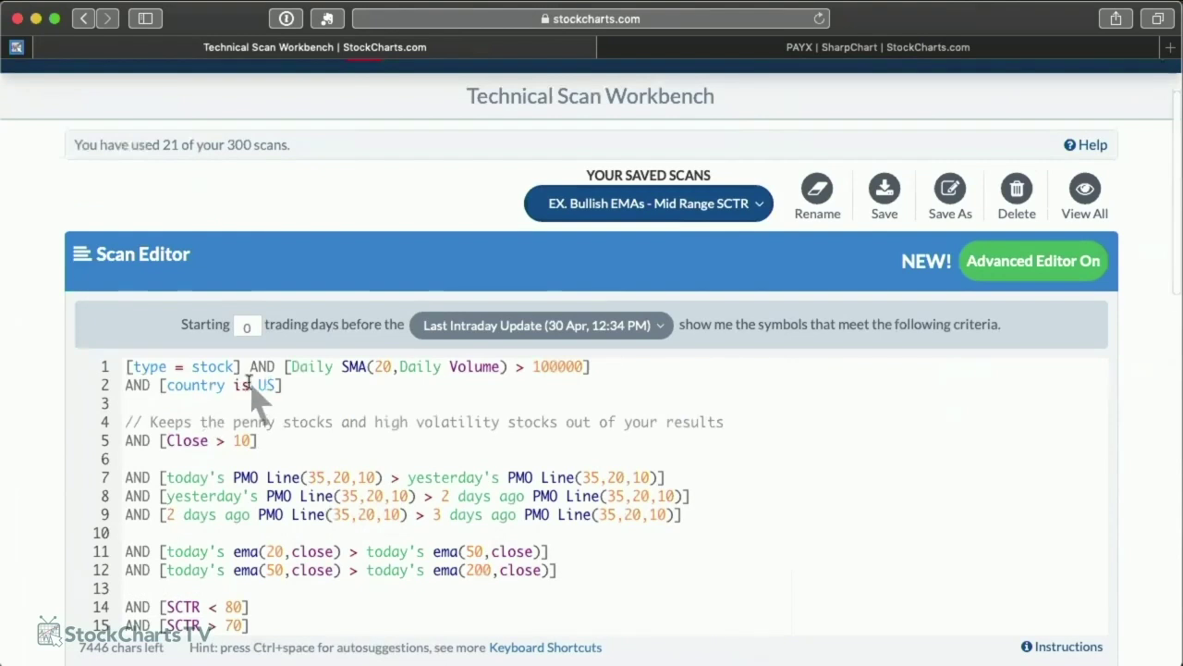
{"action": "left_click", "coordinate": [127, 368]}
{"action": "key", "text": "super+v"}
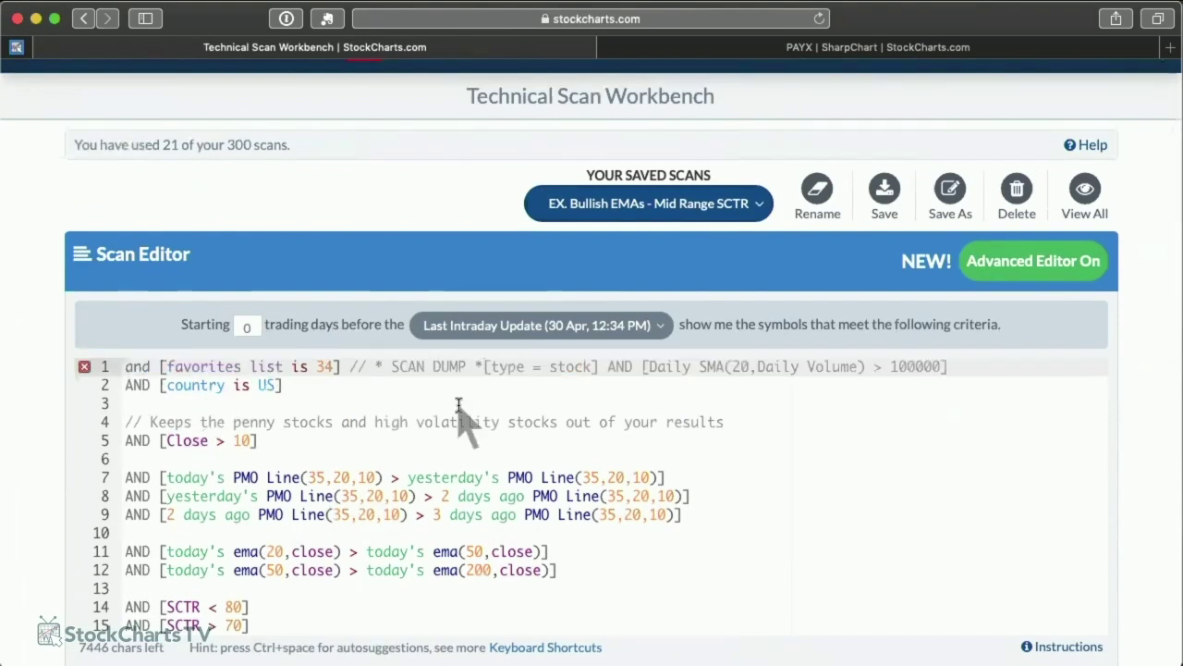
{"action": "key", "text": "Return"}
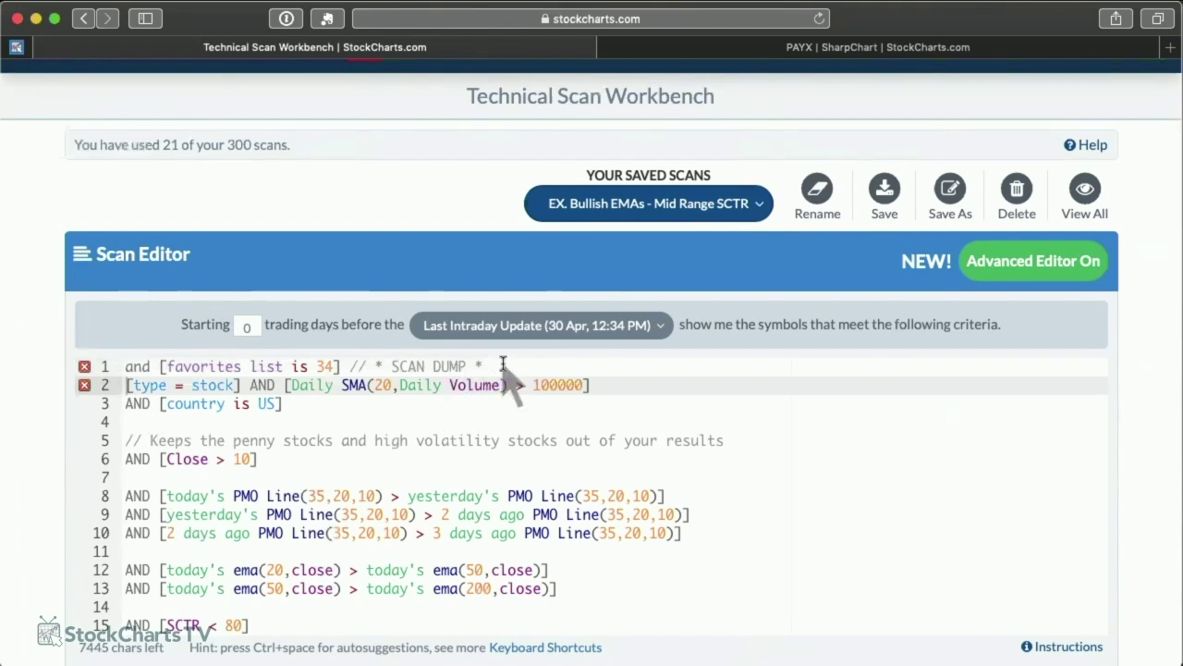
Remove the leading "and" from the favorites list criterion on line 1.
{"action": "left_click_drag", "start_coordinate": [495, 366], "coordinate": [154, 362]}
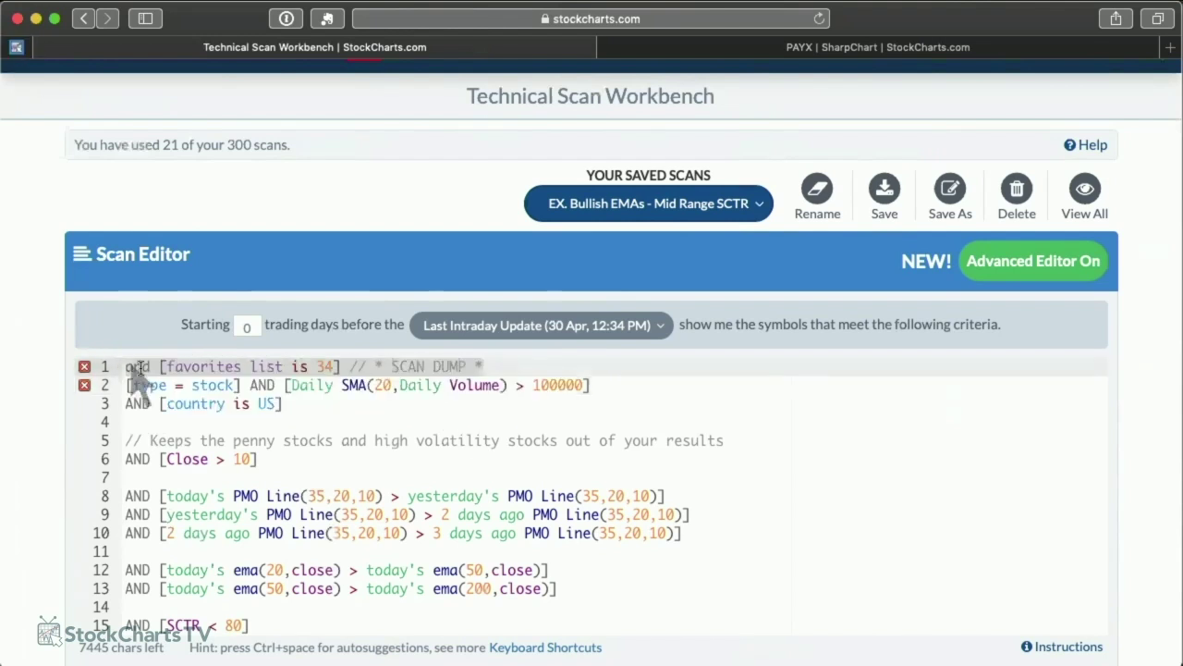
{"action": "mouse_move", "coordinate": [86, 372]}
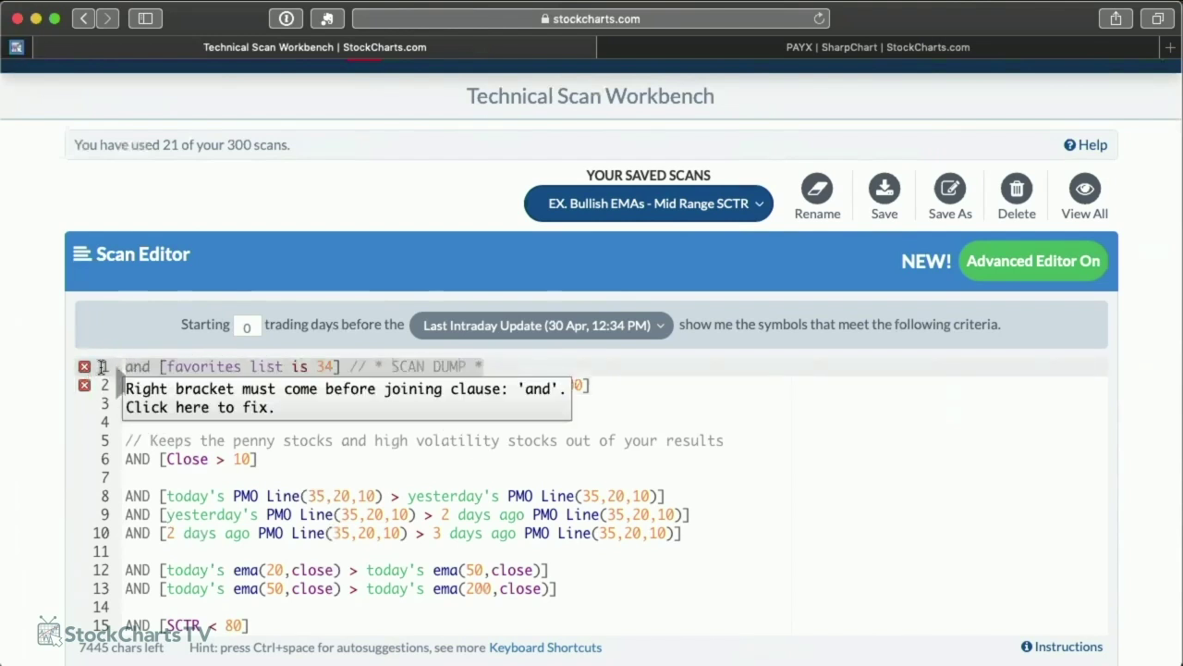
{"action": "double_click", "coordinate": [138, 367]}
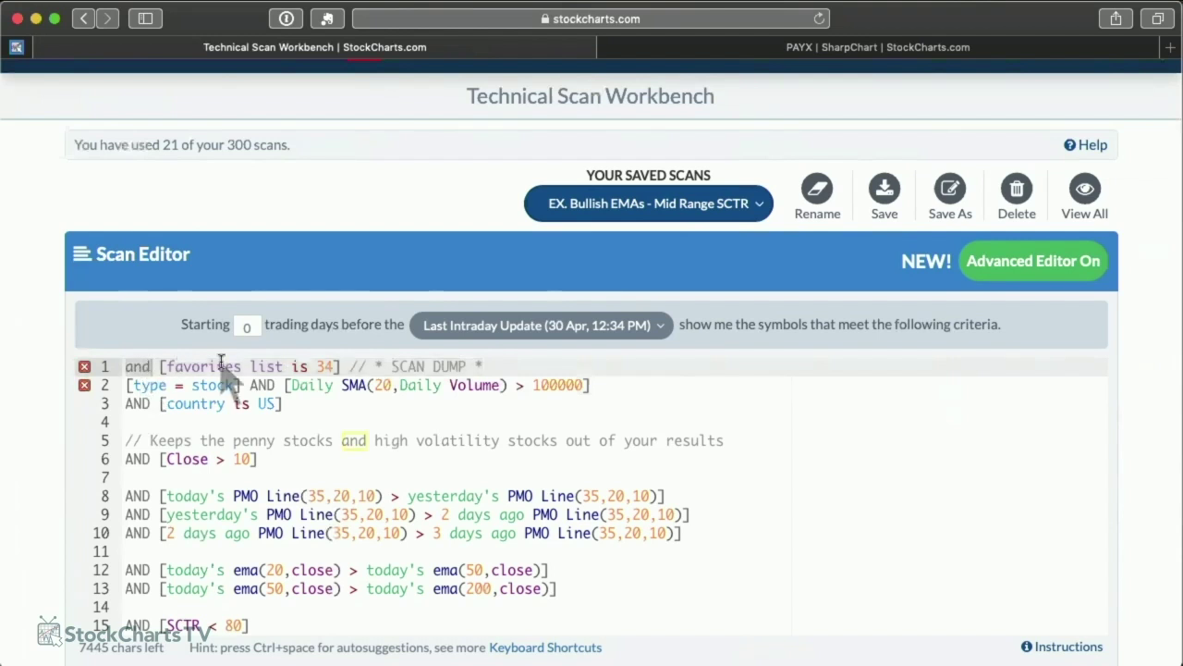
{"action": "key", "text": "BackSpace"}
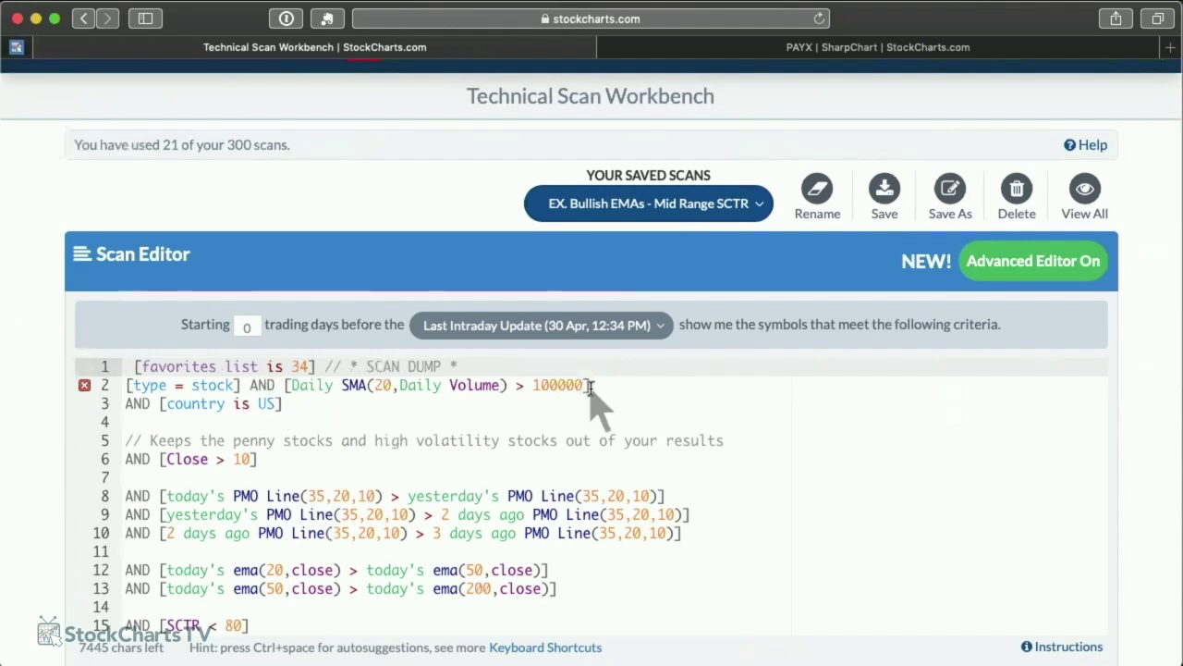
Delete the [type = stock] condition from line 2 and the stray space at the start of line 1.
{"action": "left_click", "coordinate": [251, 384]}
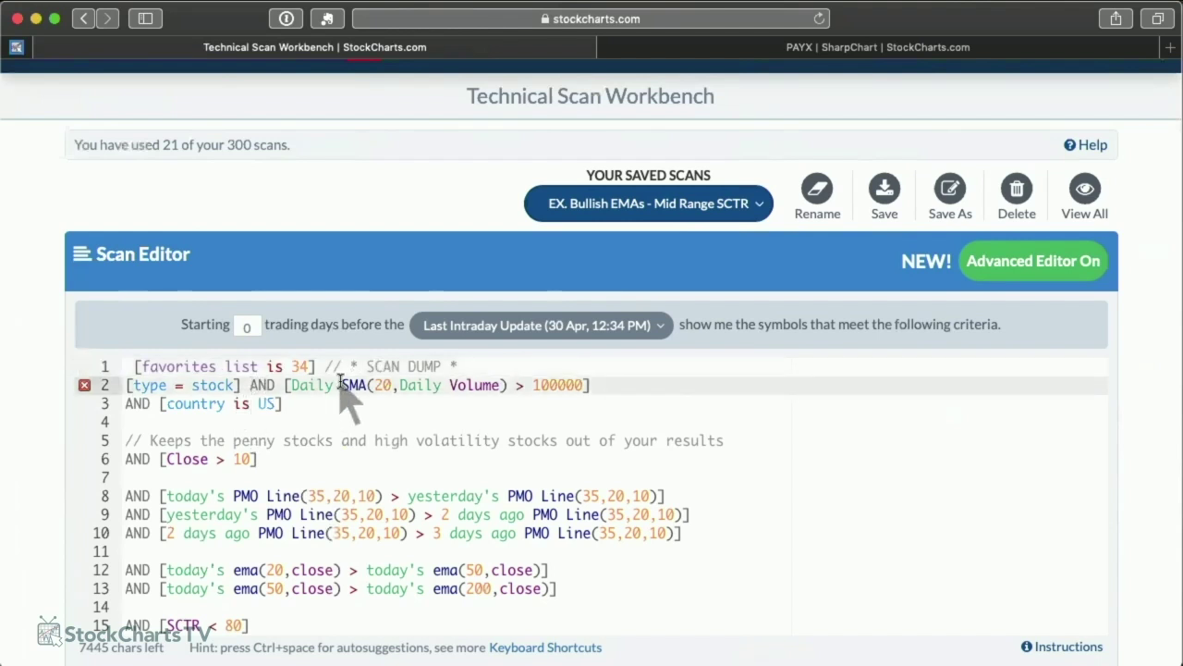
{"action": "key", "text": "BackSpace"}
{"action": "key", "text": "BackSpace"}
{"action": "key", "text": "BackSpace"}
{"action": "key", "text": "BackSpace"}
{"action": "key", "text": "BackSpace"}
{"action": "key", "text": "BackSpace"}
{"action": "key", "text": "BackSpace"}
{"action": "key", "text": "BackSpace"}
{"action": "key", "text": "BackSpace"}
{"action": "key", "text": "BackSpace"}
{"action": "key", "text": "BackSpace"}
{"action": "key", "text": "BackSpace"}
{"action": "key", "text": "BackSpace"}
{"action": "key", "text": "BackSpace"}
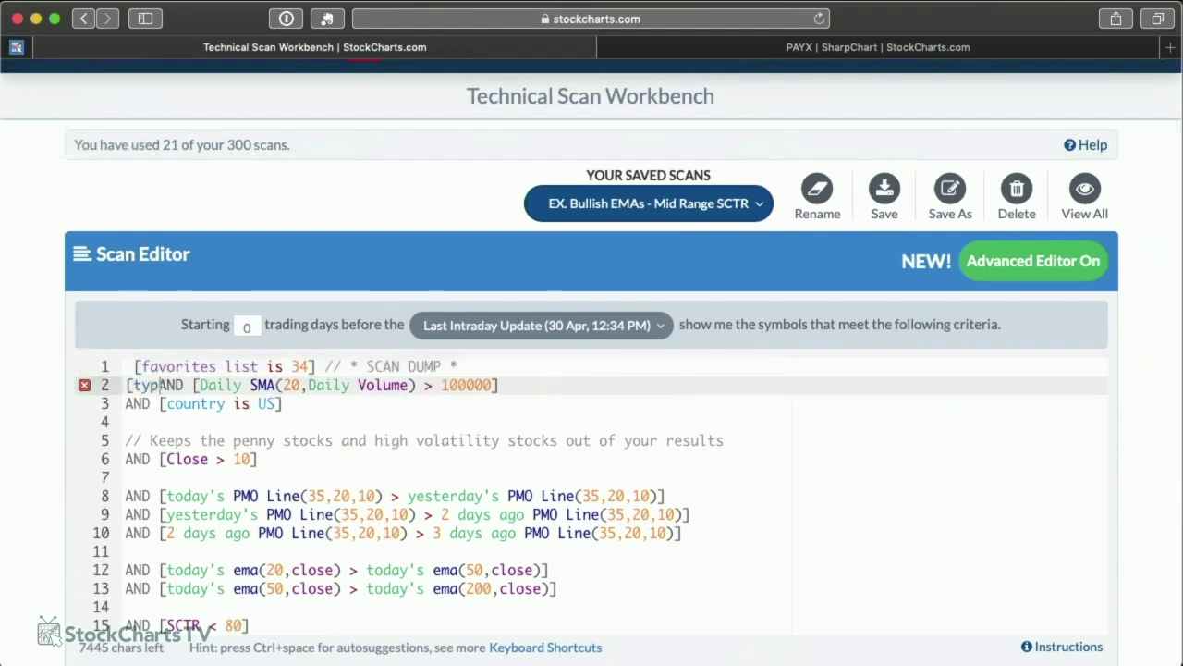
{"action": "key", "text": "BackSpace"}
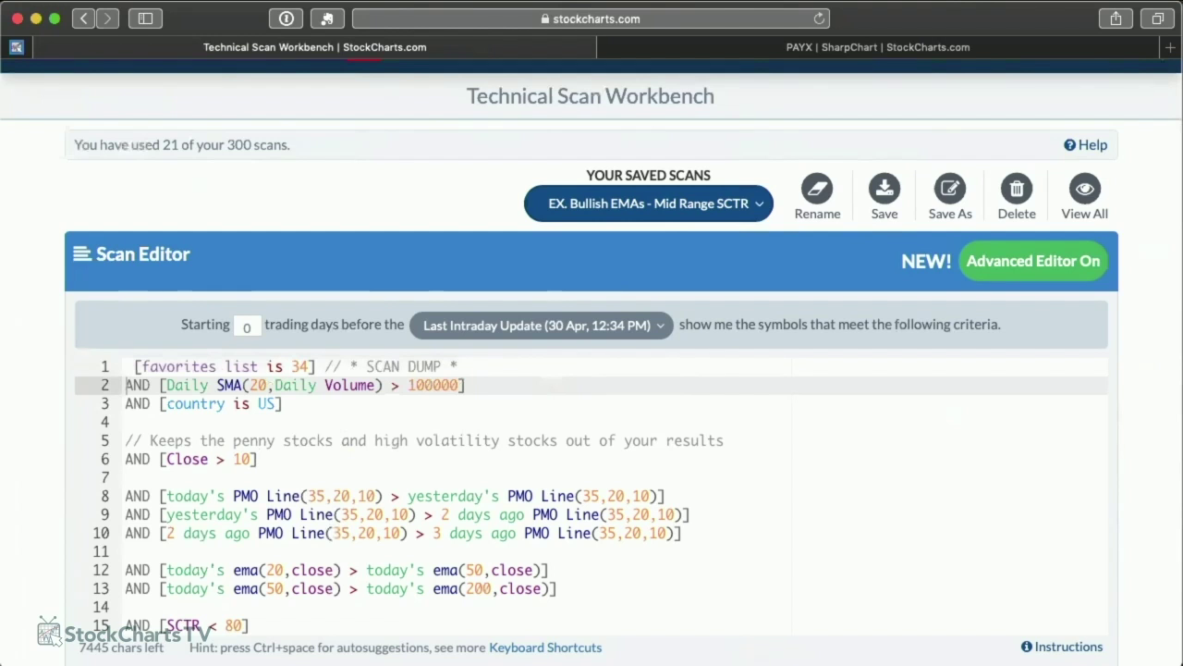
{"action": "left_click", "coordinate": [135, 367]}
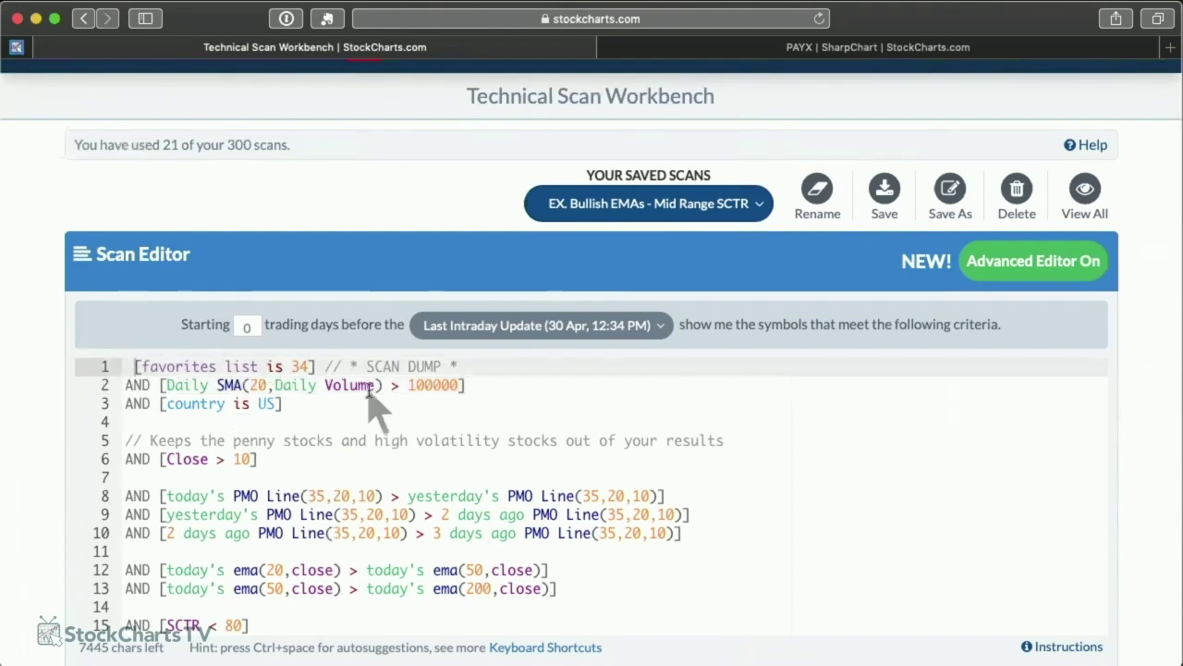
{"action": "key", "text": "BackSpace"}
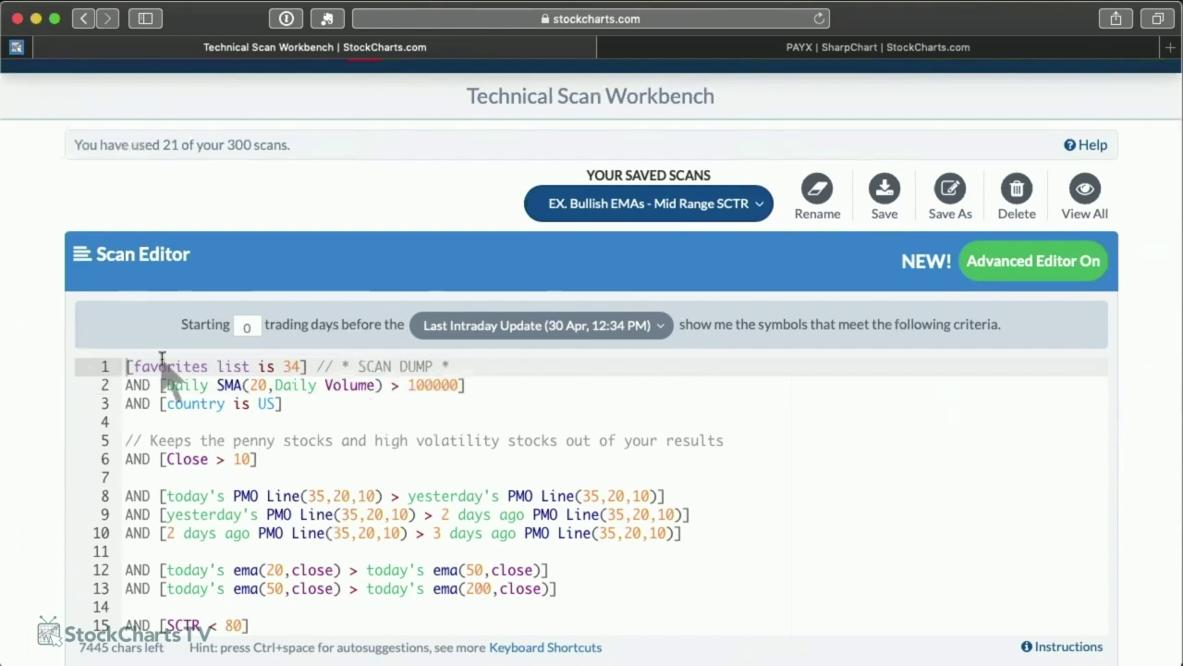
Check the remaining criteria lines and save the changes to the scan EX. Bullish EMAs - Mid Range SCTR.
{"action": "scroll", "coordinate": [573, 374], "scroll_direction": "down", "scroll_amount": 1}
{"action": "scroll", "coordinate": [574, 374], "scroll_direction": "down", "scroll_amount": 3}
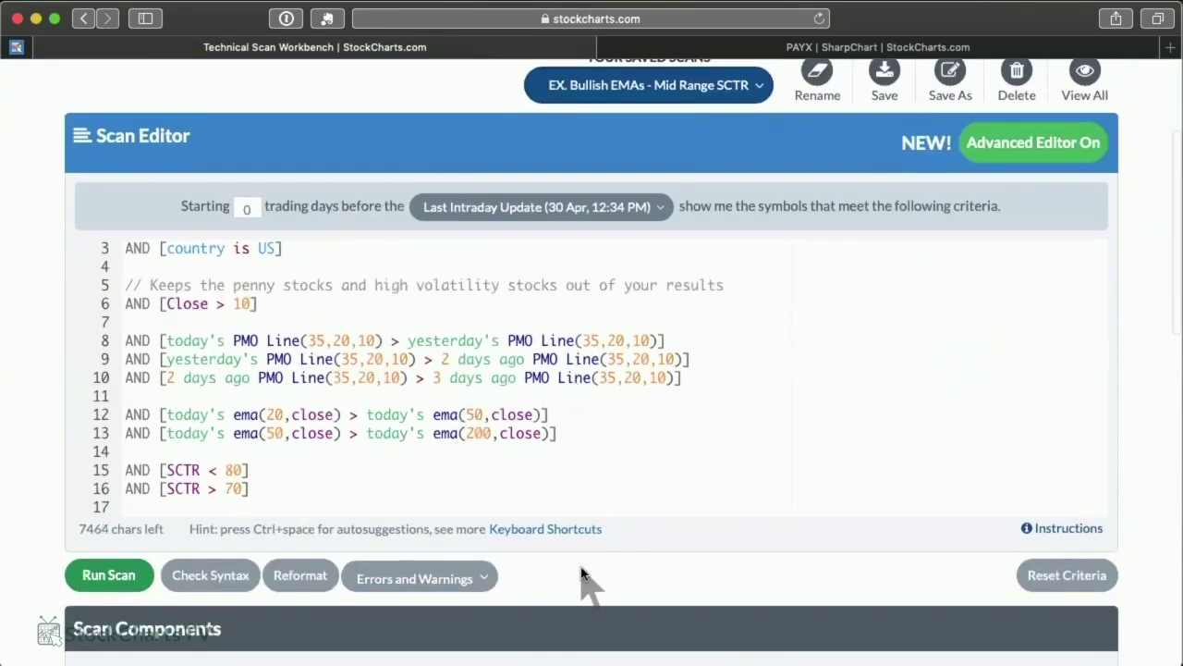
{"action": "scroll", "coordinate": [904, 185], "scroll_direction": "up", "scroll_amount": 3}
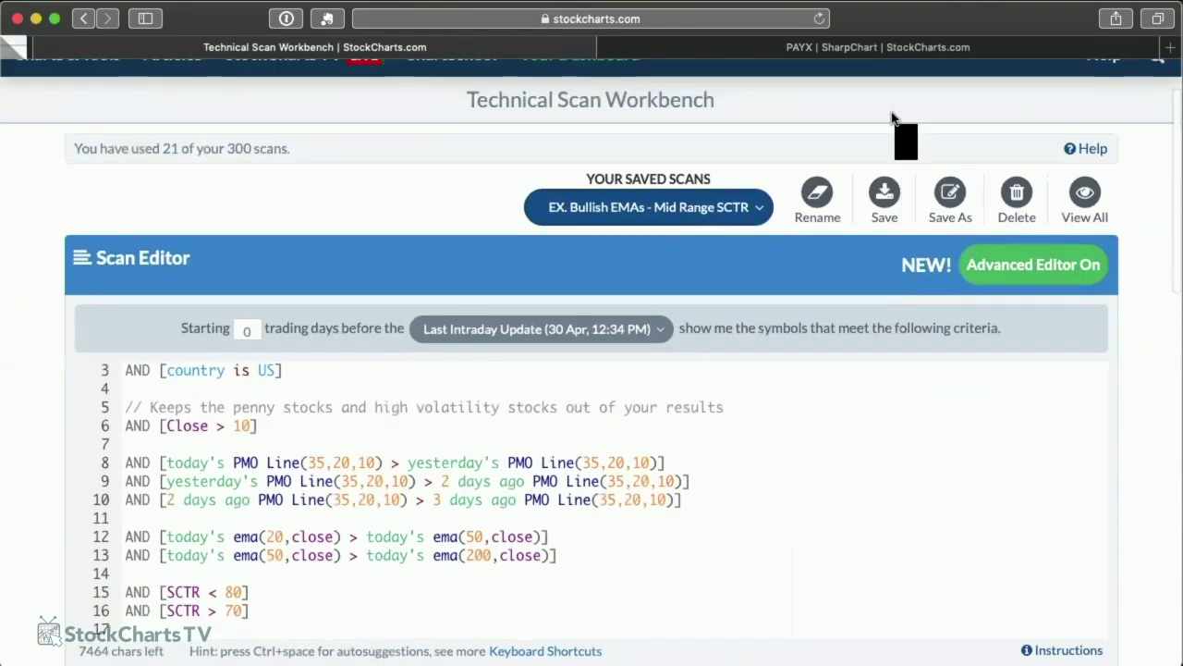
{"action": "left_click", "coordinate": [885, 196]}
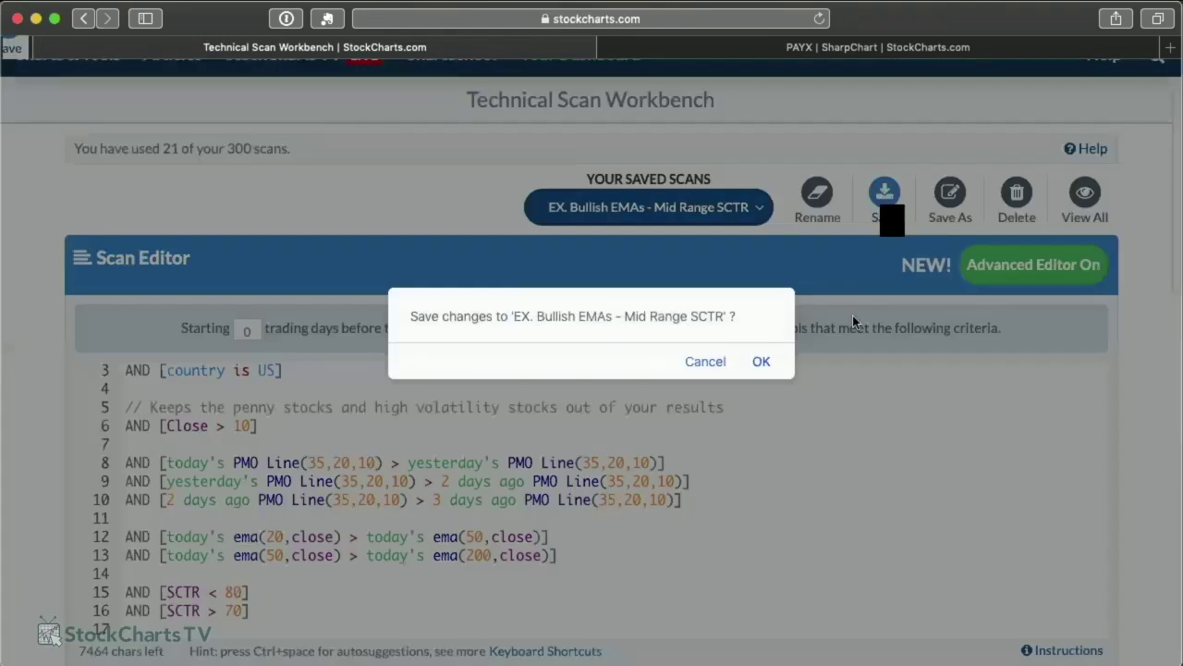
{"action": "left_click", "coordinate": [756, 363]}
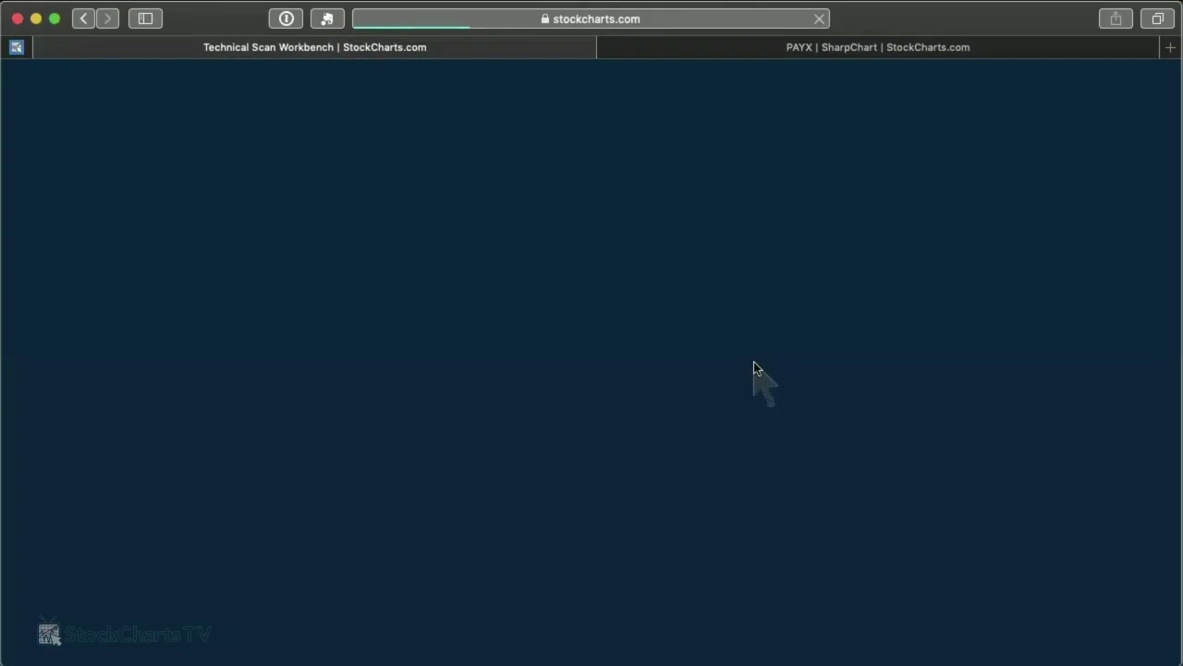
Run the edited scan and look over the matching results and their table of symbols.
{"action": "scroll", "coordinate": [753, 365], "scroll_direction": "down", "scroll_amount": 5}
{"action": "scroll", "coordinate": [745, 366], "scroll_direction": "down", "scroll_amount": 3}
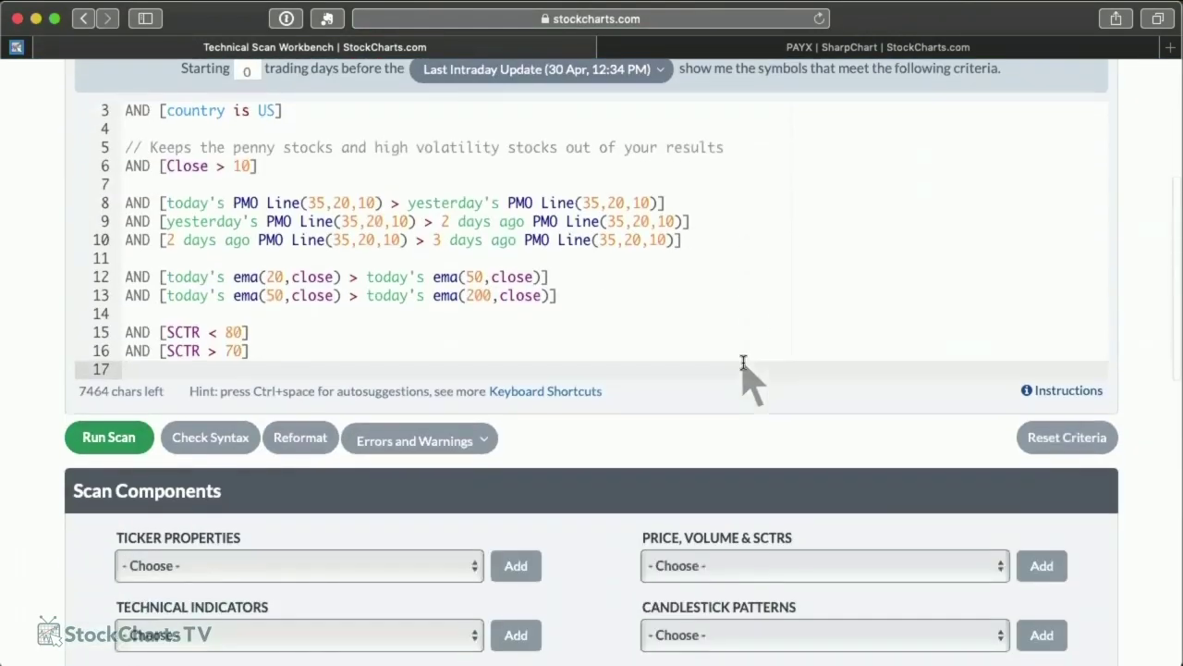
{"action": "left_click", "coordinate": [105, 436]}
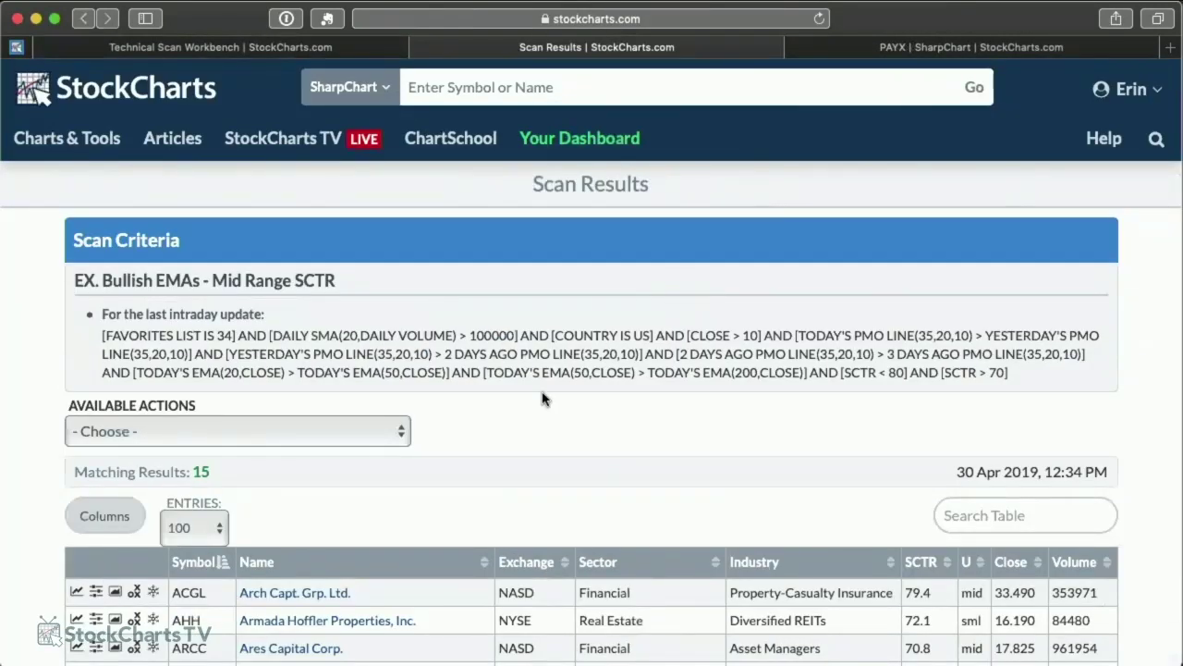
{"action": "scroll", "coordinate": [492, 444], "scroll_direction": "down", "scroll_amount": 2}
{"action": "scroll", "coordinate": [492, 447], "scroll_direction": "down", "scroll_amount": 4}
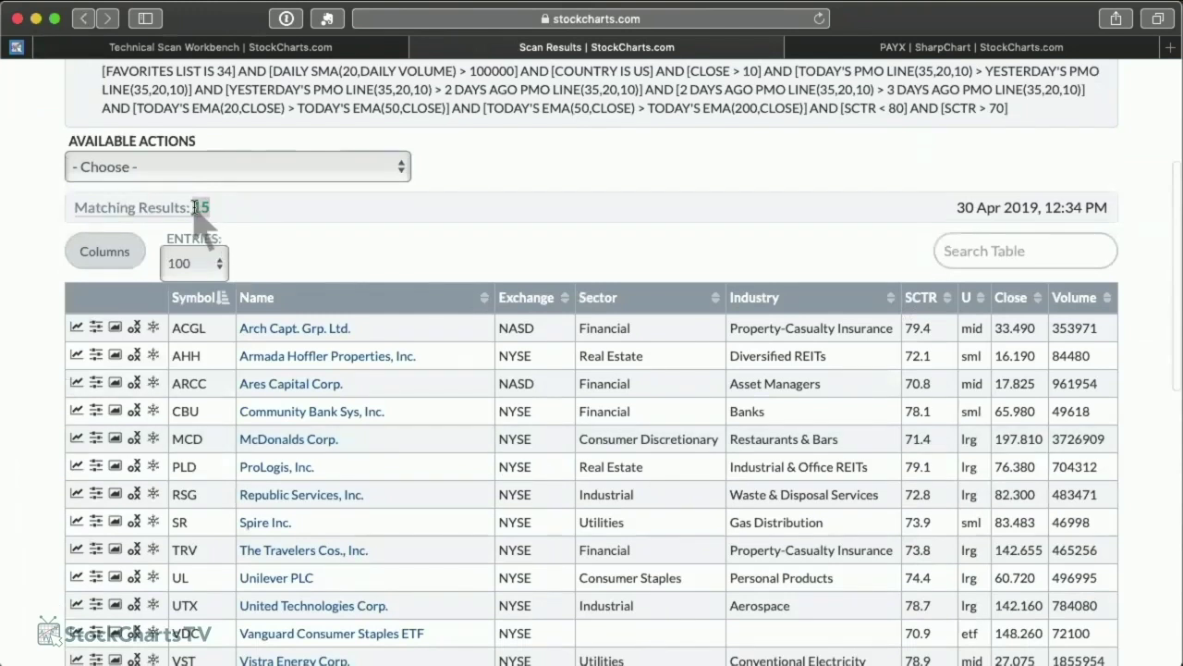
{"action": "scroll", "coordinate": [538, 245], "scroll_direction": "up", "scroll_amount": 1}
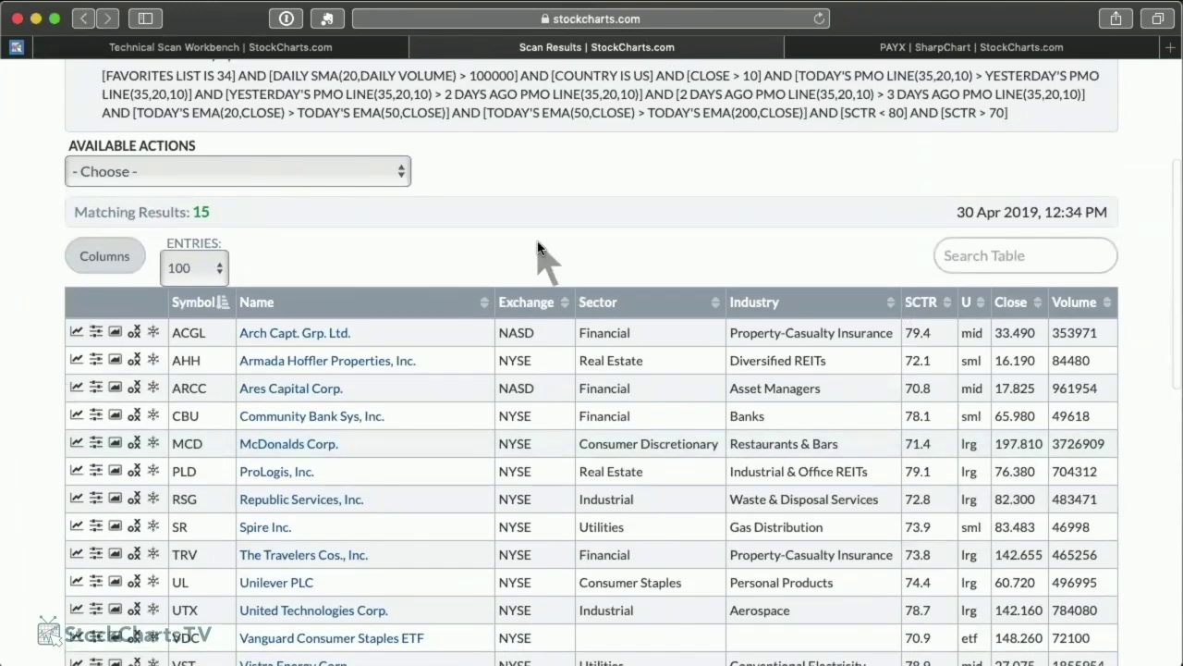
{"action": "scroll", "coordinate": [536, 247], "scroll_direction": "down", "scroll_amount": 1}
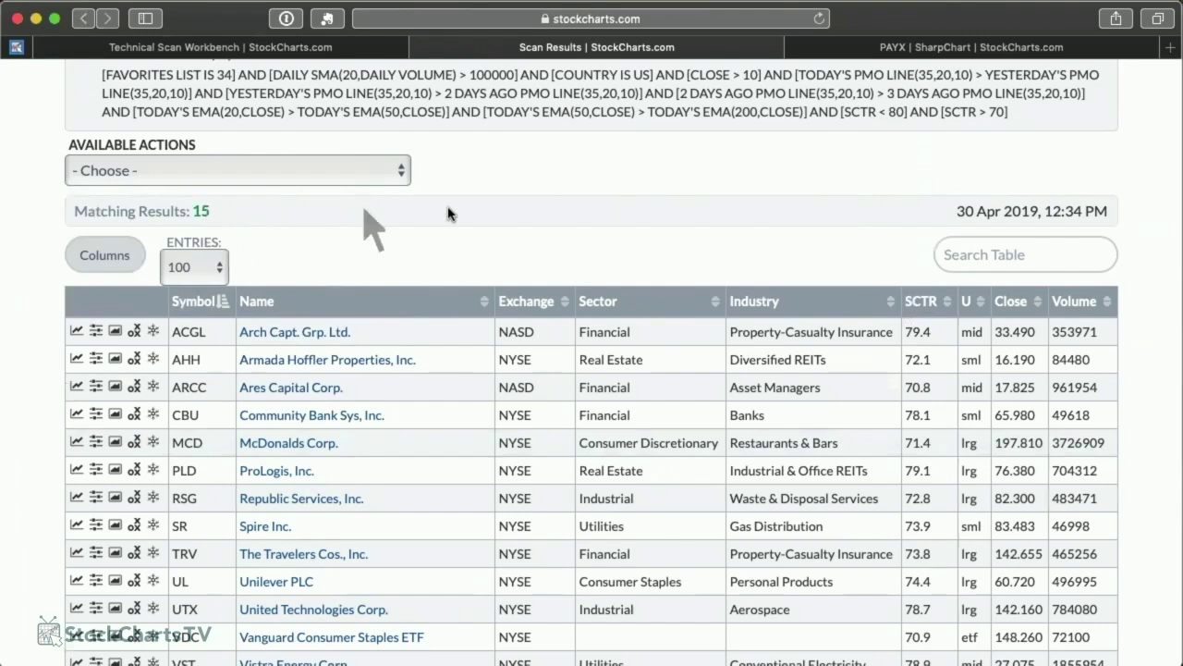
{"action": "scroll", "coordinate": [488, 224], "scroll_direction": "down", "scroll_amount": 3}
{"action": "scroll", "coordinate": [444, 213], "scroll_direction": "up", "scroll_amount": 3}
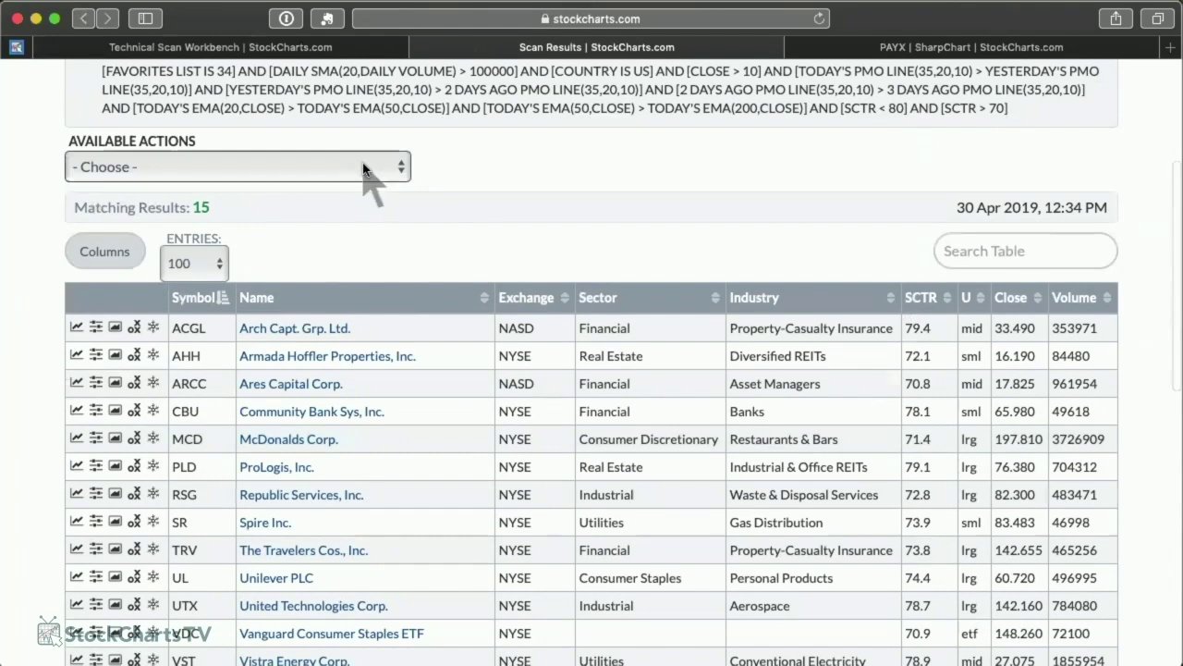
Look over the actions available for the scan results and choose to store them in a new ChartList.
{"action": "left_click", "coordinate": [365, 169]}
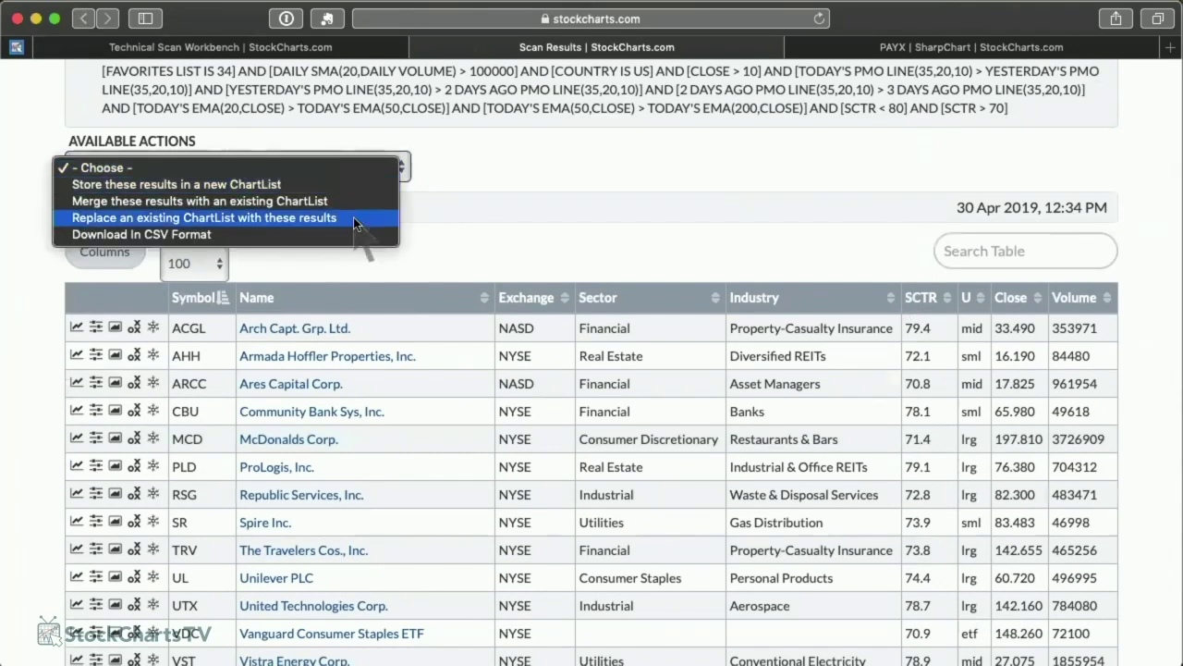
{"action": "left_click", "coordinate": [477, 229]}
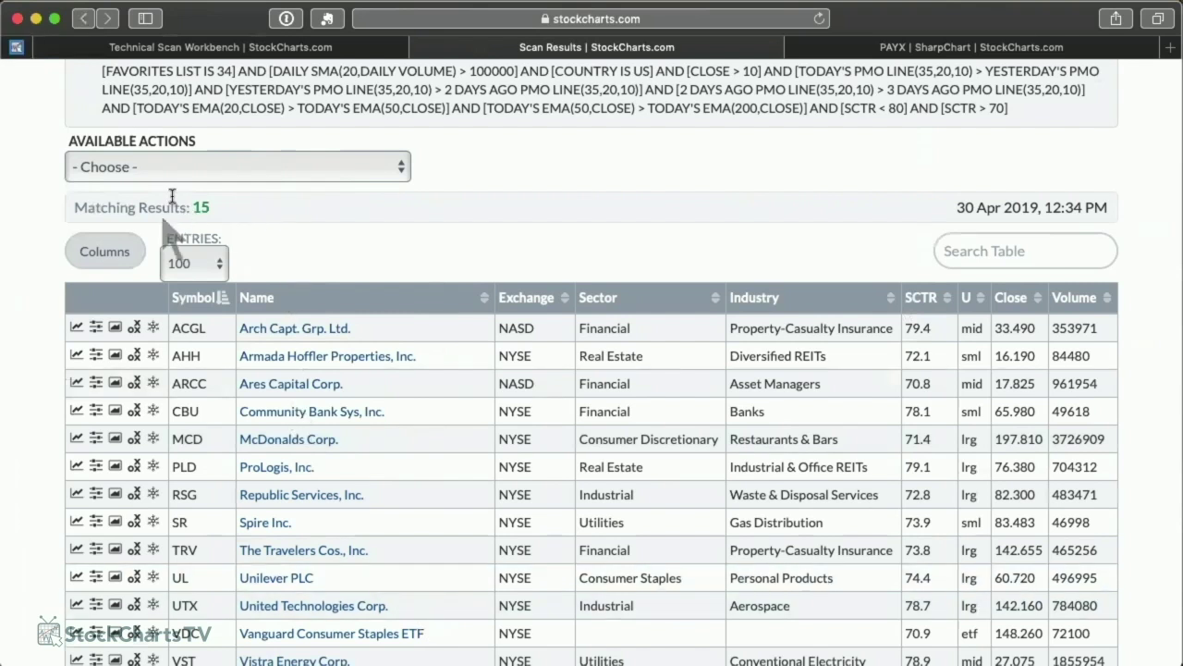
{"action": "left_click", "coordinate": [319, 169]}
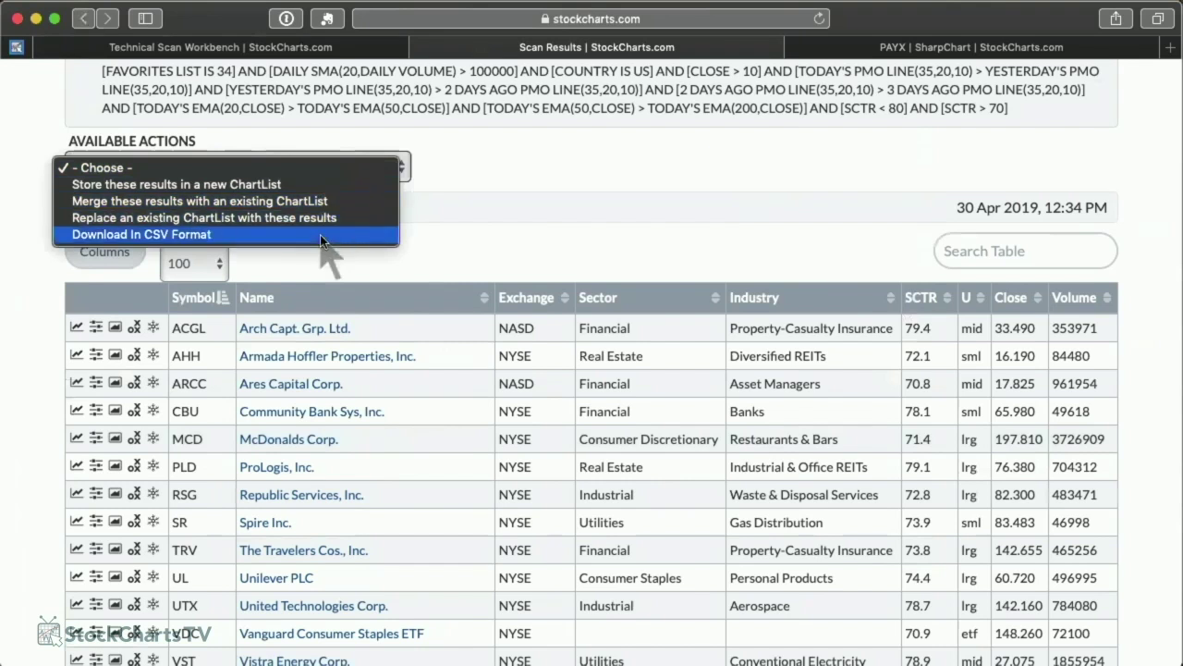
{"action": "left_click", "coordinate": [323, 184]}
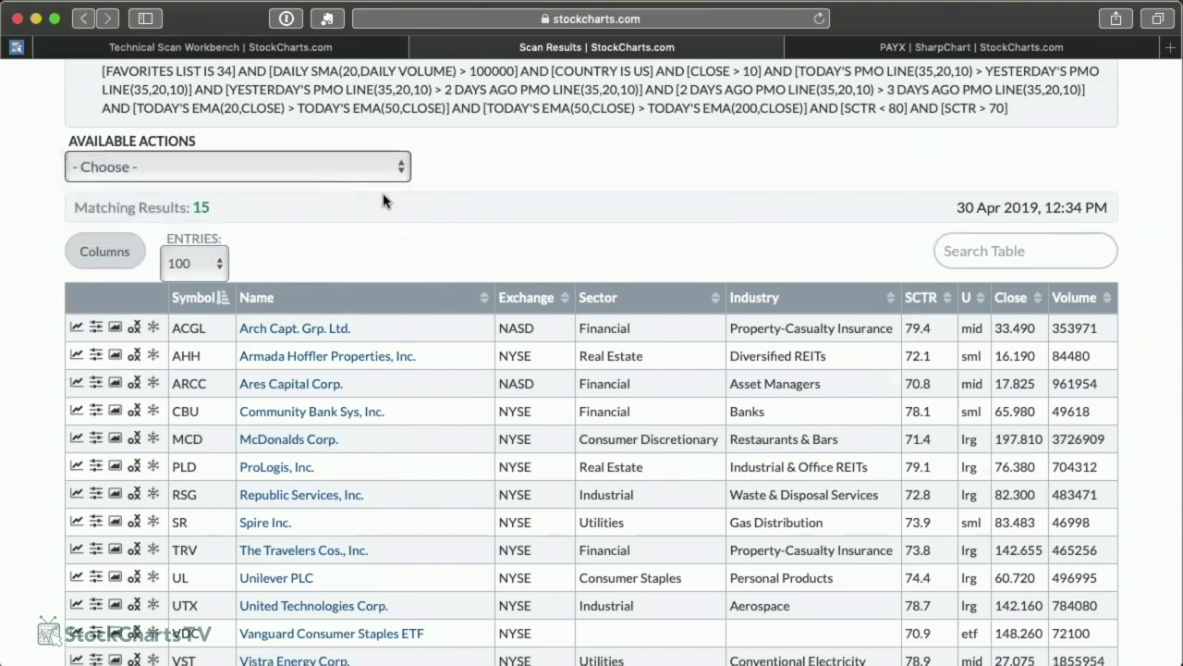
{"action": "scroll", "coordinate": [548, 407], "scroll_direction": "down", "scroll_amount": 1}
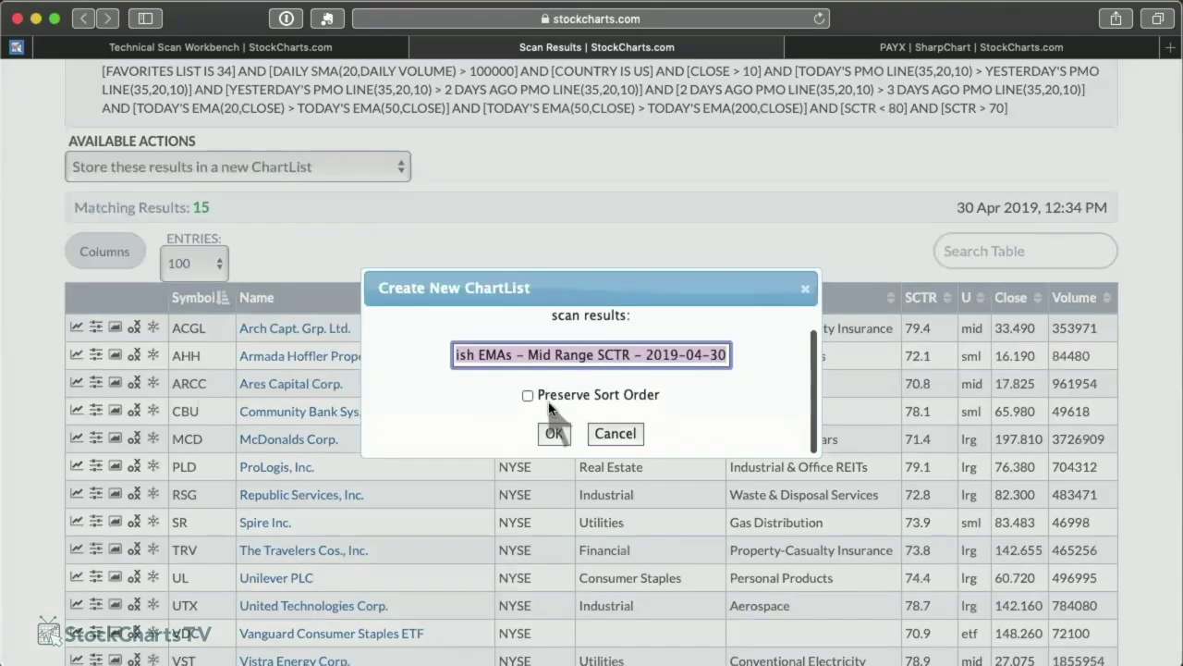
Move the "- 2019-04-30" date to the front of the ChartList name, create the list and look over its summary.
{"action": "left_click_drag", "start_coordinate": [522, 357], "coordinate": [689, 387]}
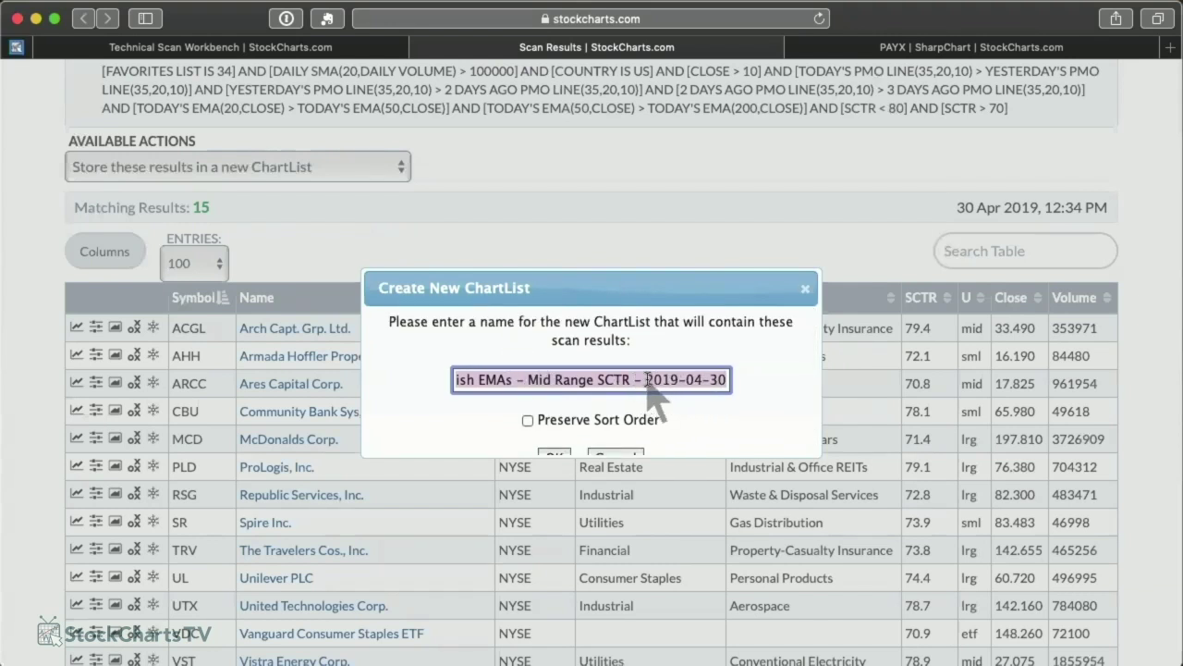
{"action": "left_click_drag", "start_coordinate": [635, 381], "coordinate": [724, 380]}
{"action": "key", "text": "super+c"}
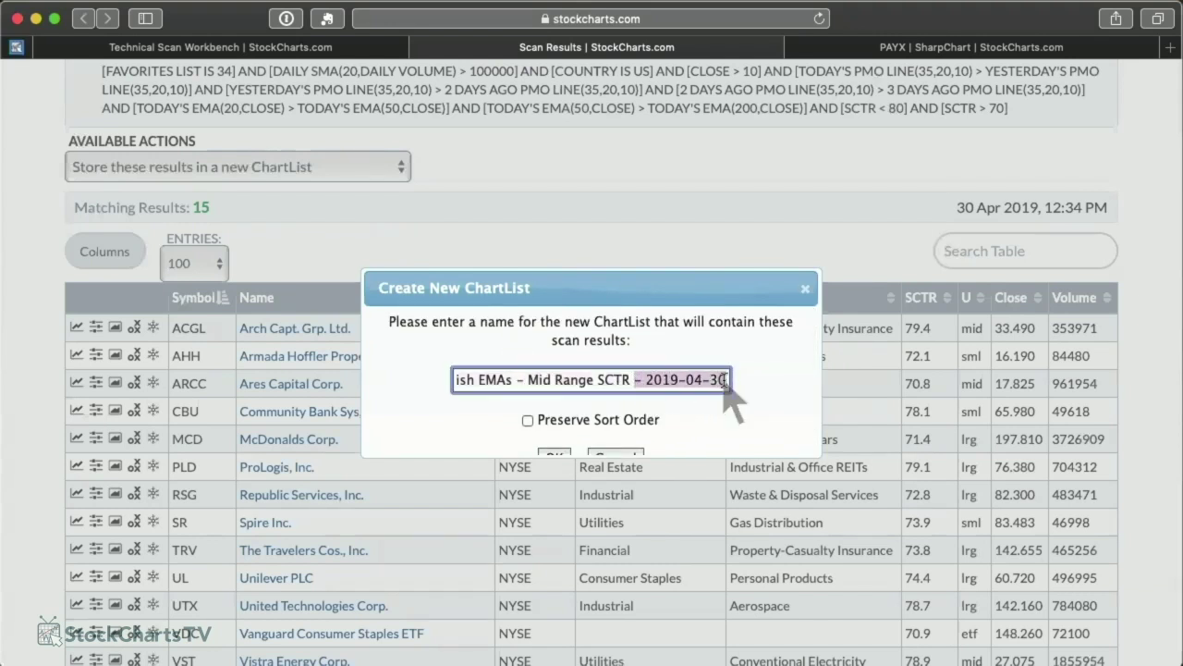
{"action": "key", "text": "BackSpace"}
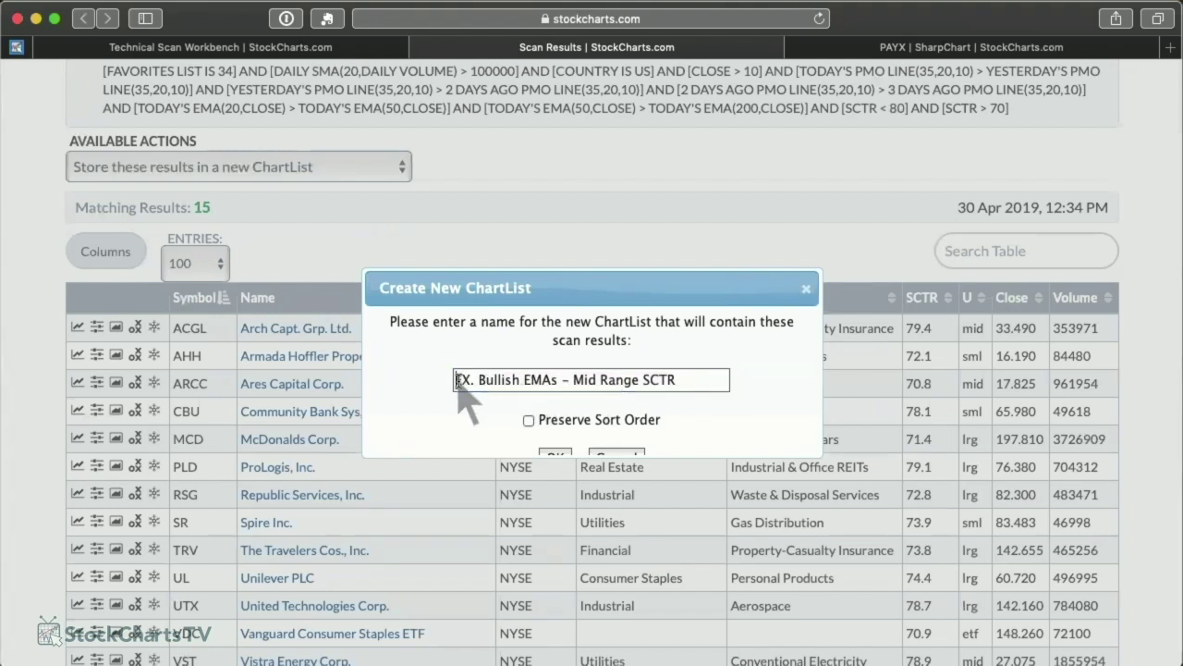
{"action": "left_click", "coordinate": [459, 379]}
{"action": "key", "text": "super+v"}
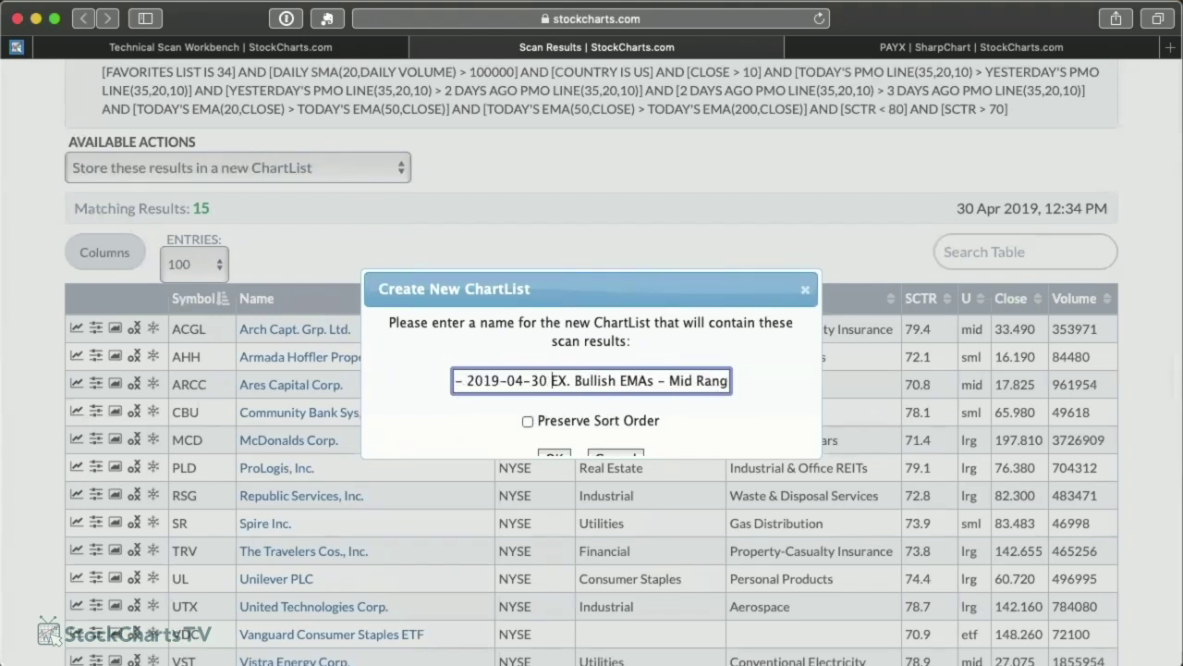
{"action": "left_click", "coordinate": [552, 458]}
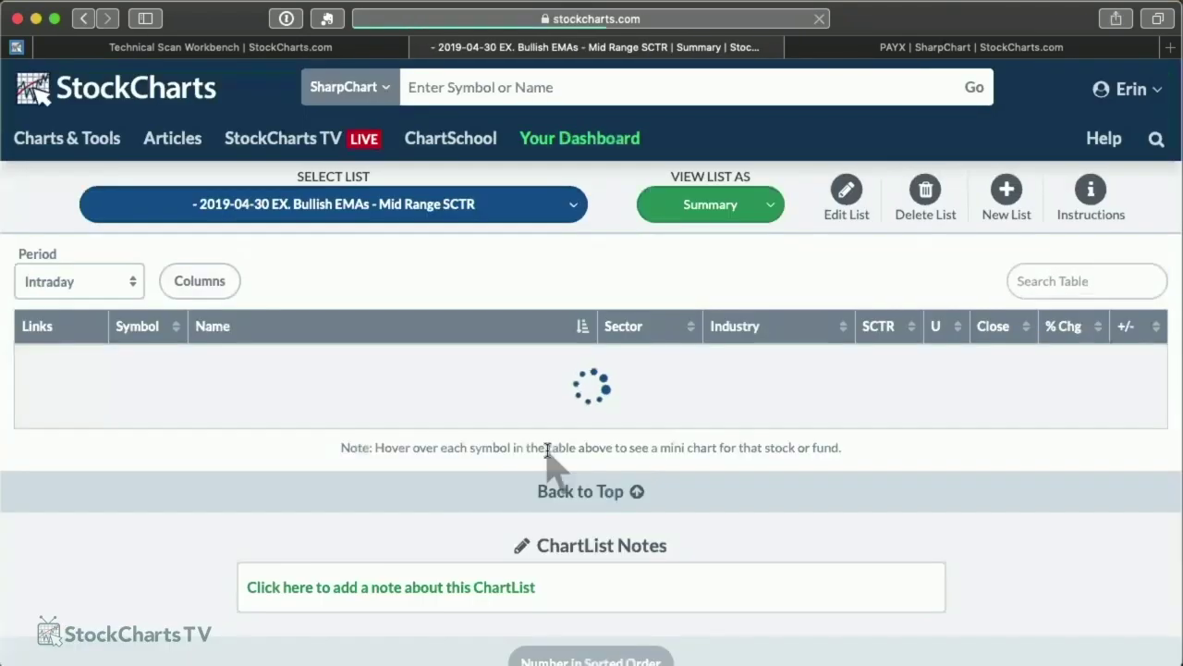
{"action": "scroll", "coordinate": [479, 346], "scroll_direction": "down", "scroll_amount": 5}
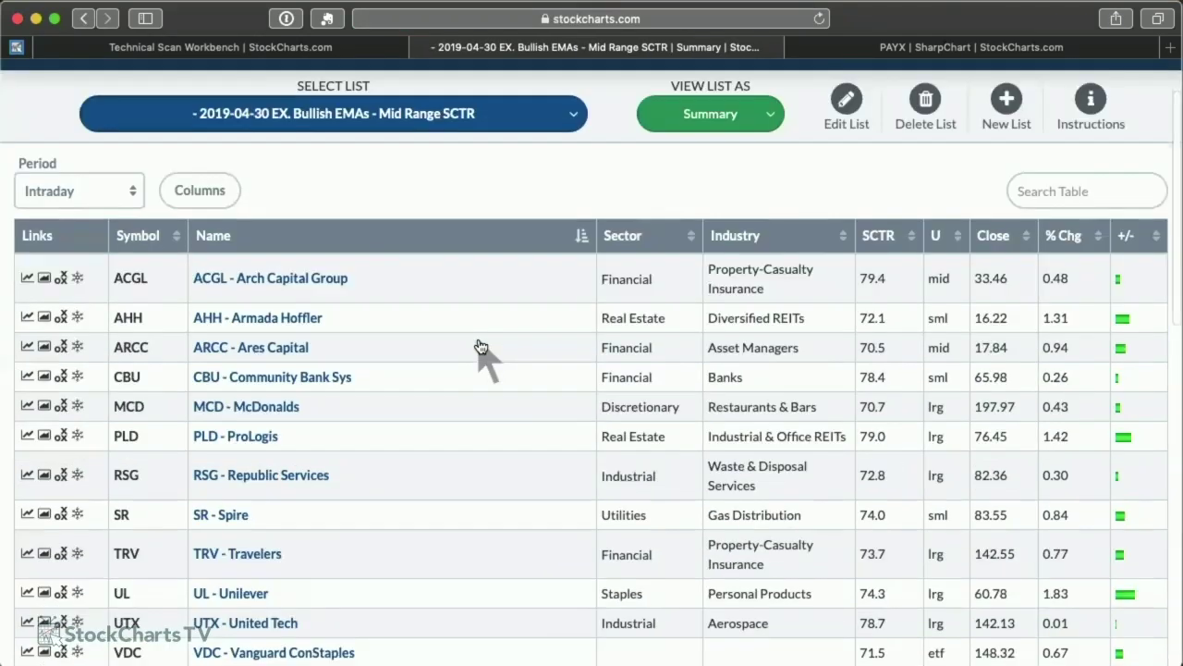
{"action": "scroll", "coordinate": [479, 345], "scroll_direction": "up", "scroll_amount": 5}
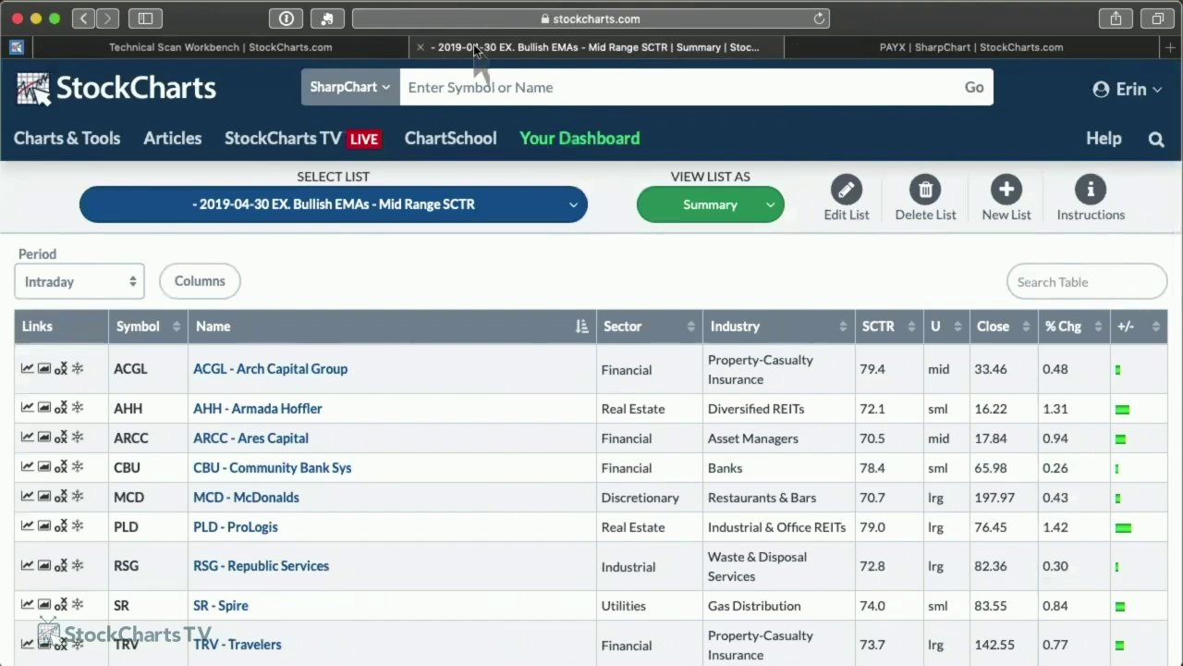
Return to the Technical Scan Workbench and review the criteria of the scan EX. Bullish EMAs - Mid Range SCTR.
{"action": "left_click", "coordinate": [351, 48]}
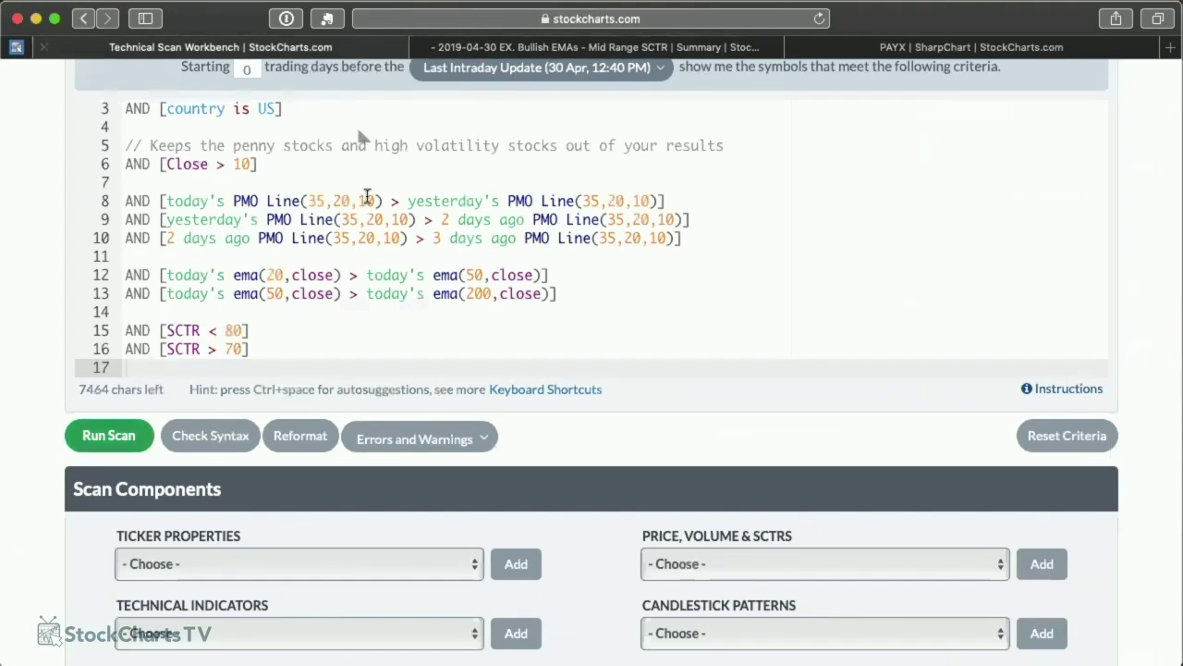
{"action": "scroll", "coordinate": [376, 216], "scroll_direction": "up", "scroll_amount": 5}
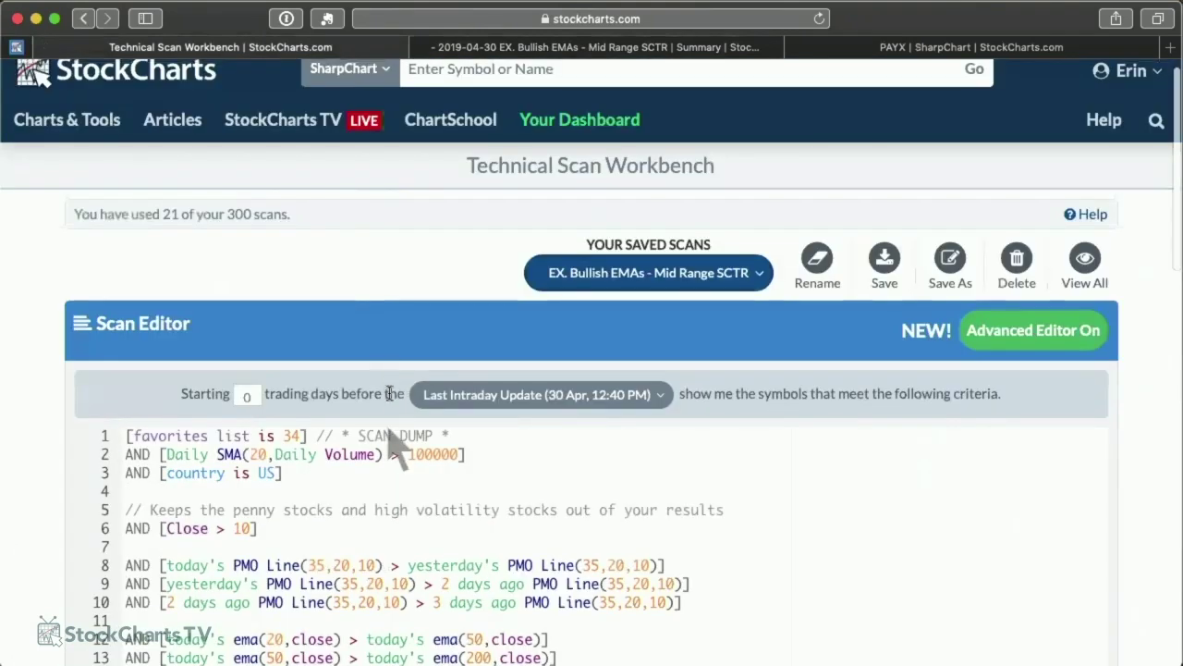
{"action": "scroll", "coordinate": [391, 431], "scroll_direction": "up", "scroll_amount": 2}
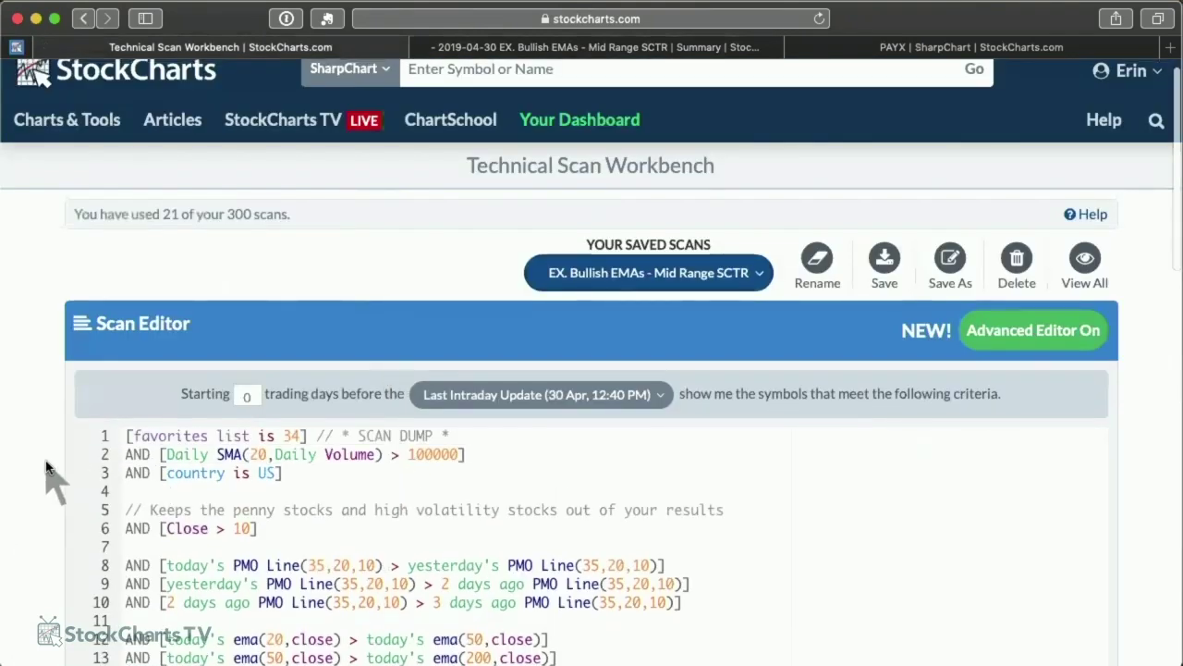
{"action": "scroll", "coordinate": [51, 470], "scroll_direction": "down", "scroll_amount": 4}
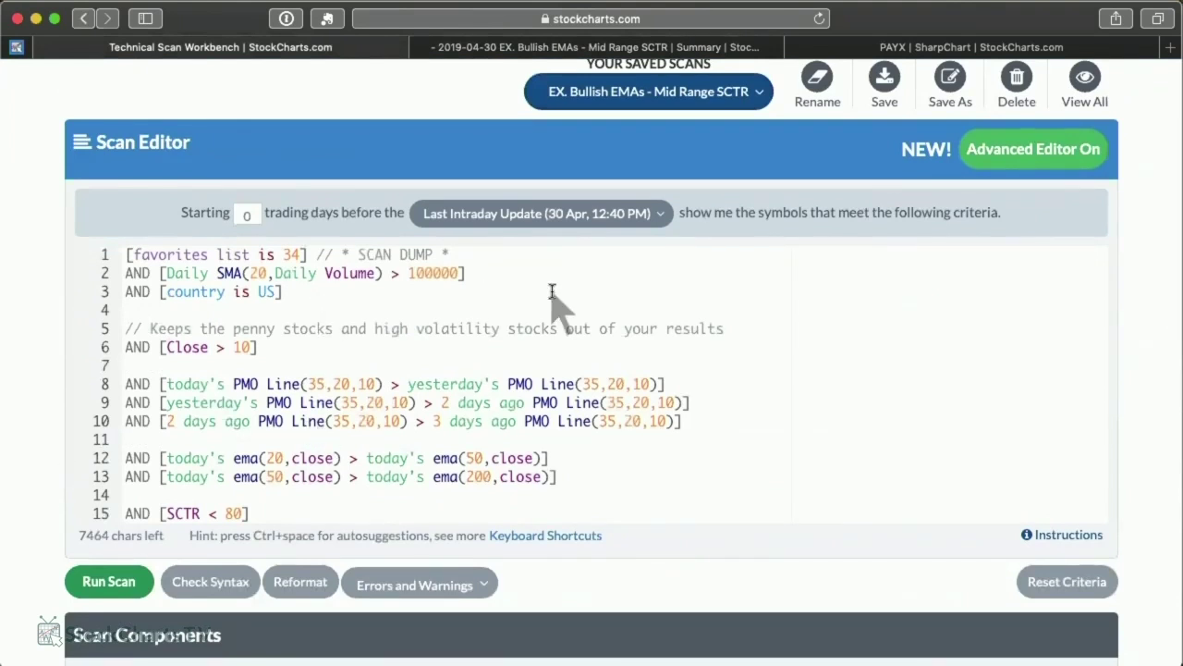
{"action": "scroll", "coordinate": [462, 294], "scroll_direction": "up", "scroll_amount": 1}
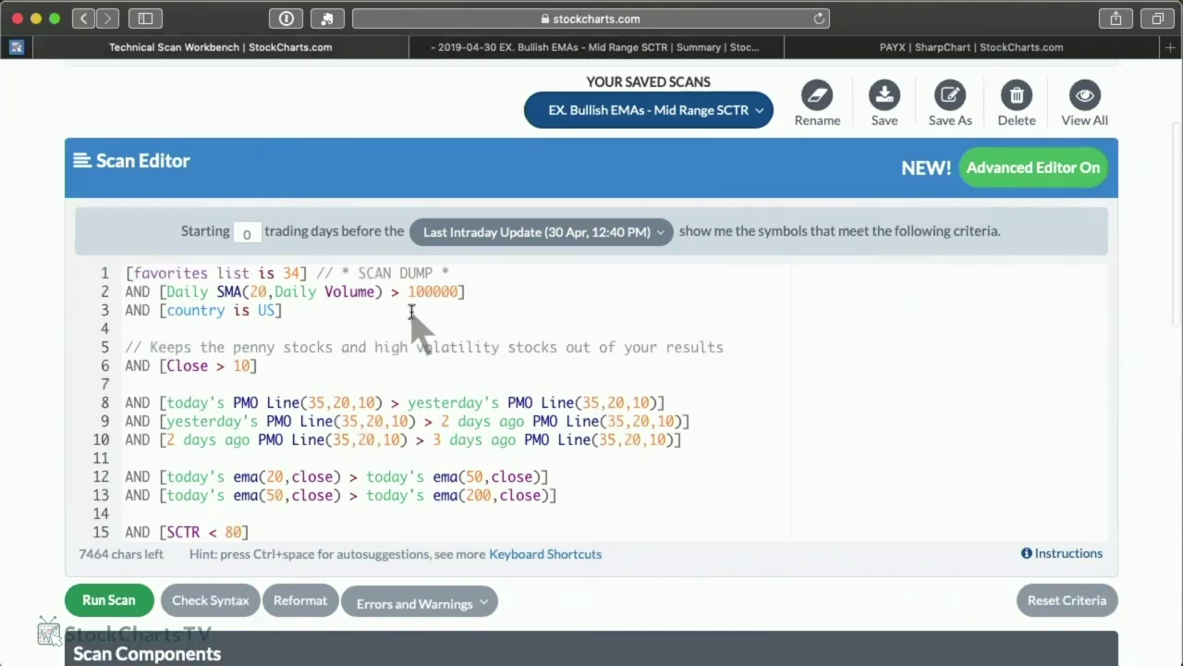
{"action": "scroll", "coordinate": [413, 314], "scroll_direction": "up", "scroll_amount": 3}
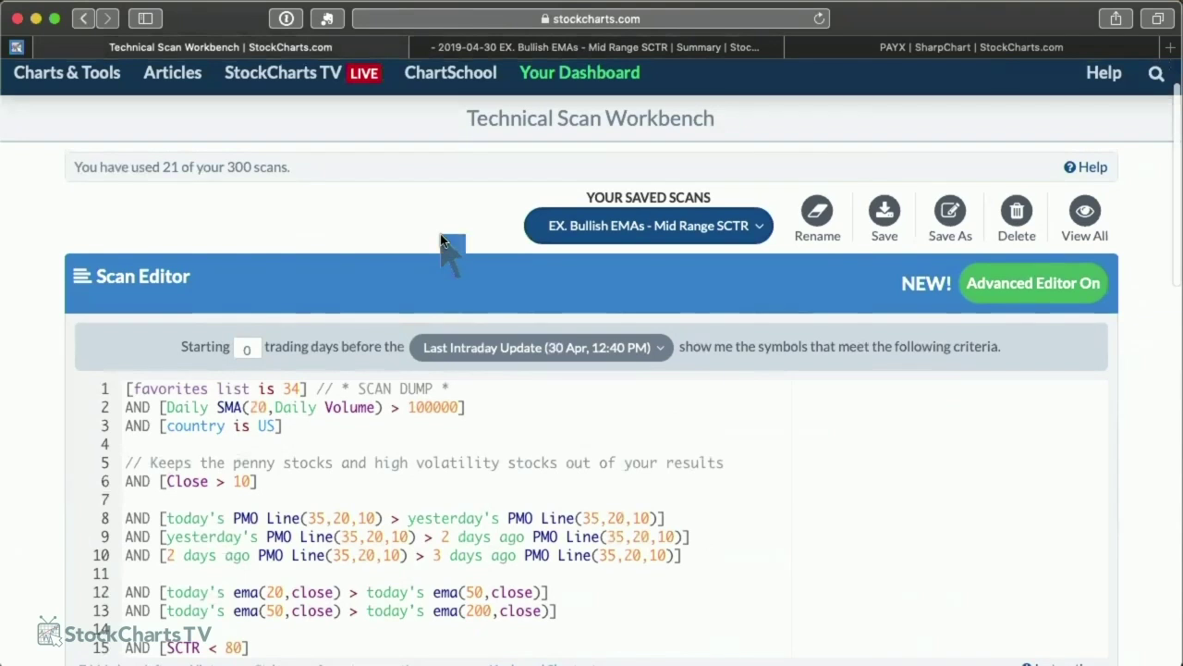
{"action": "scroll", "coordinate": [441, 237], "scroll_direction": "down", "scroll_amount": 1}
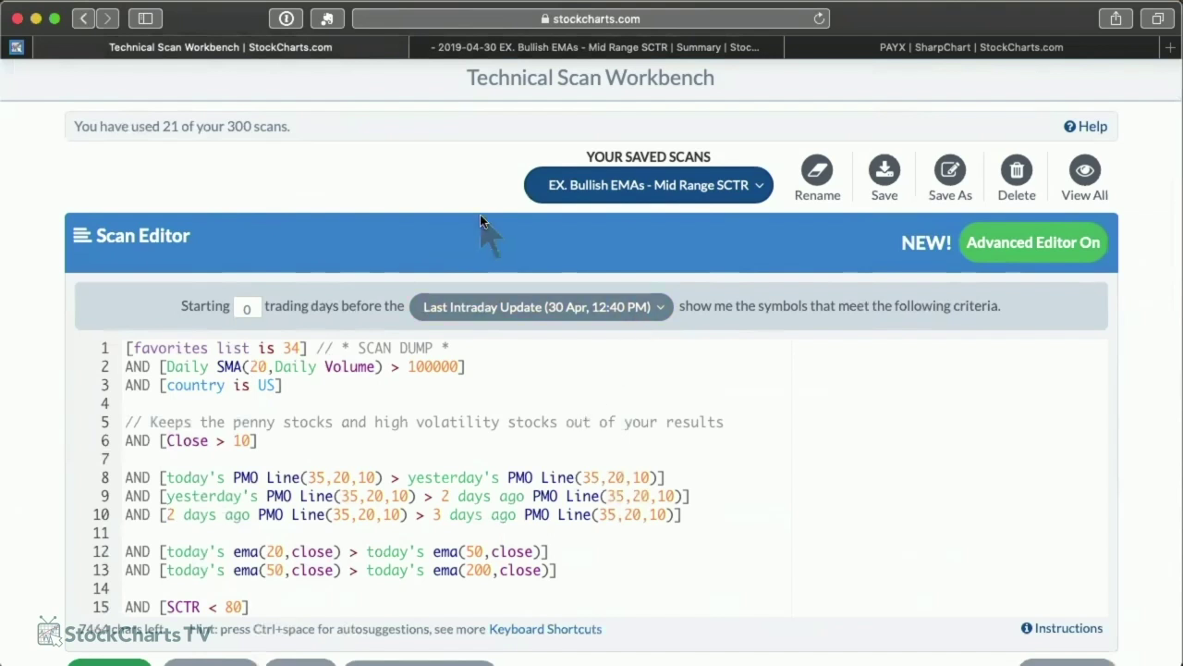
{"action": "scroll", "coordinate": [480, 214], "scroll_direction": "up", "scroll_amount": 3}
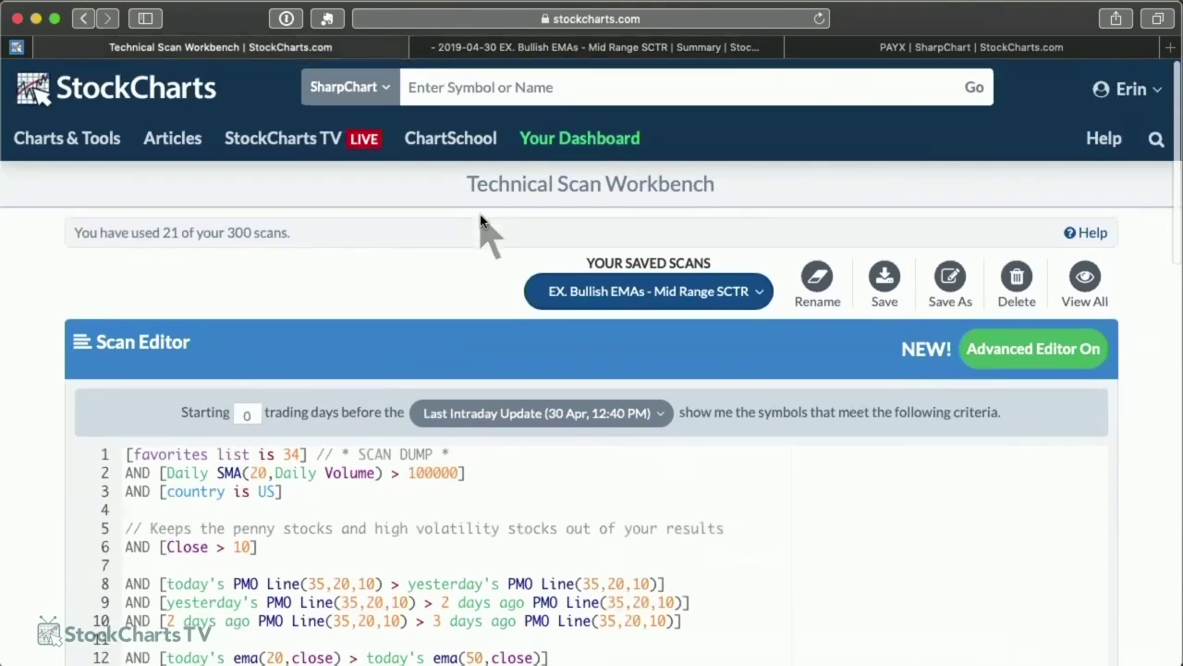
Open the Technical Alert Workbench from the dashboard, view the Advanced Alert form and return to the Price Alert form.
{"action": "left_click", "coordinate": [568, 130]}
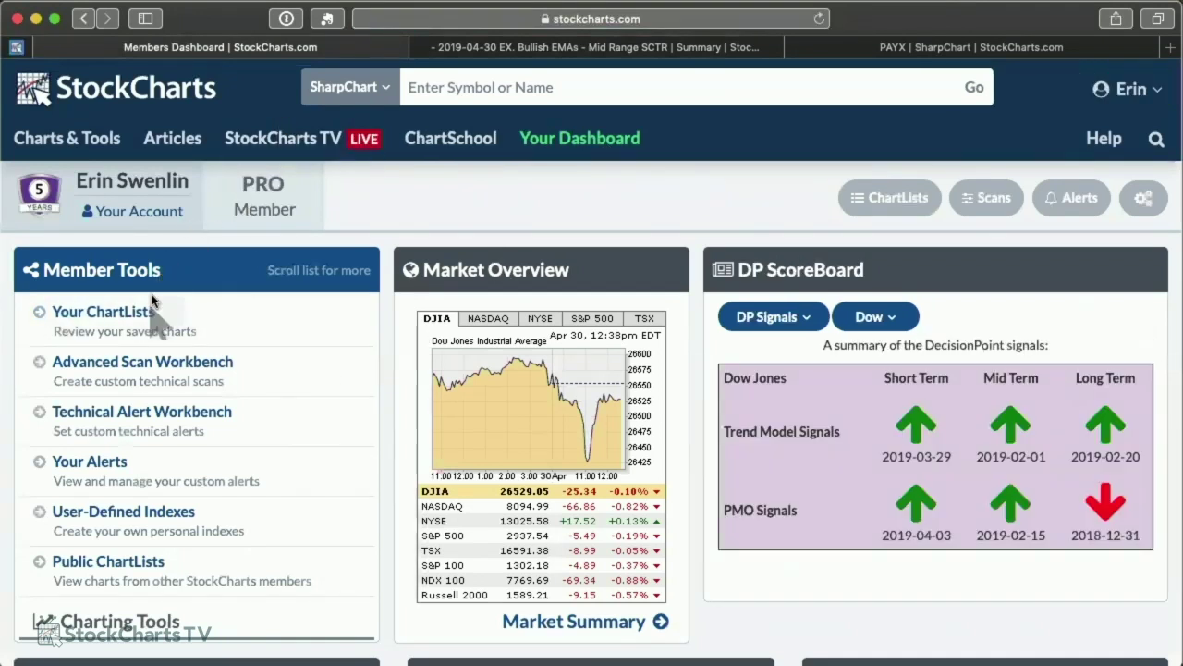
{"action": "left_click", "coordinate": [150, 423]}
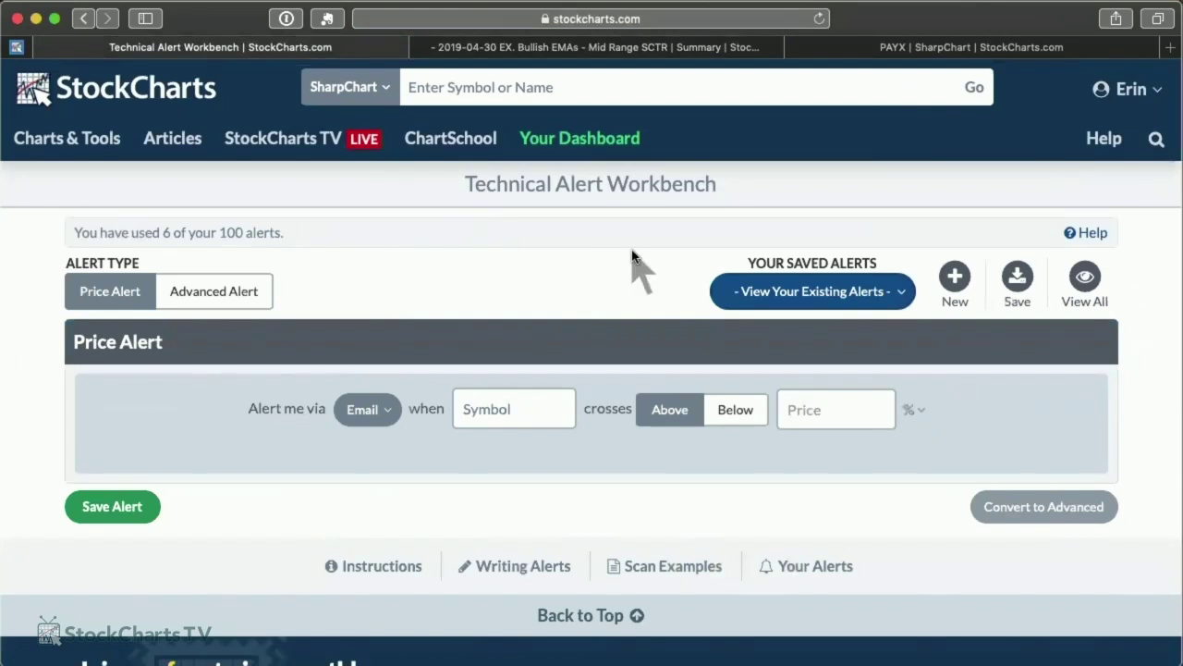
{"action": "scroll", "coordinate": [635, 268], "scroll_direction": "down", "scroll_amount": 1}
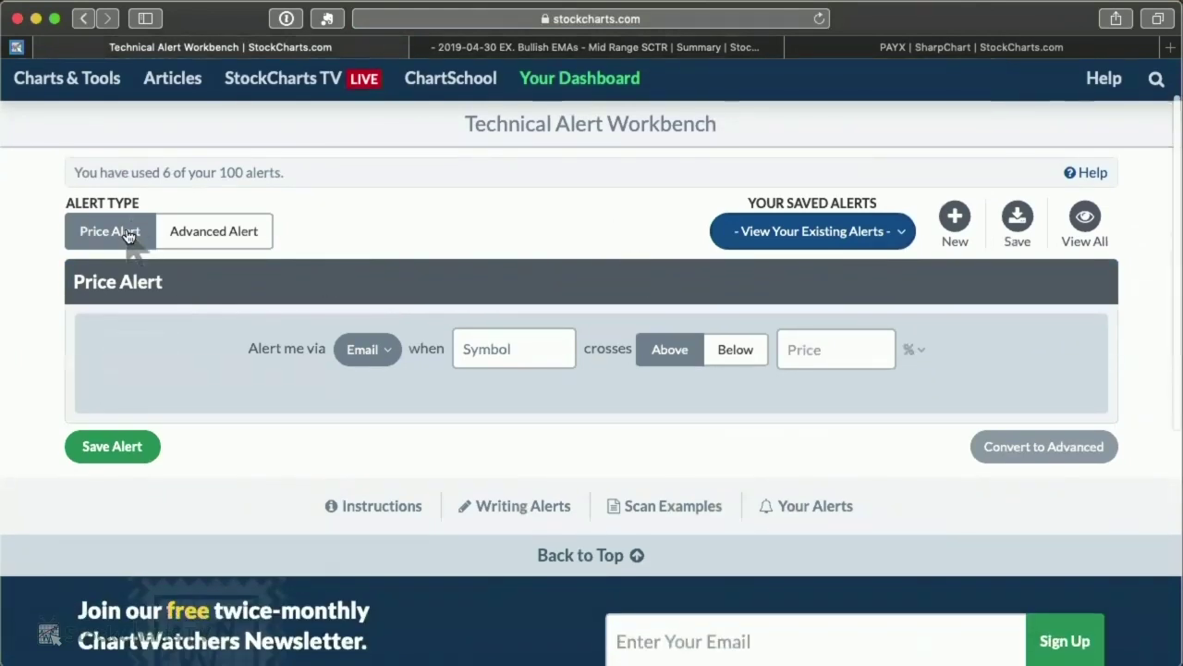
{"action": "scroll", "coordinate": [415, 242], "scroll_direction": "down", "scroll_amount": 1}
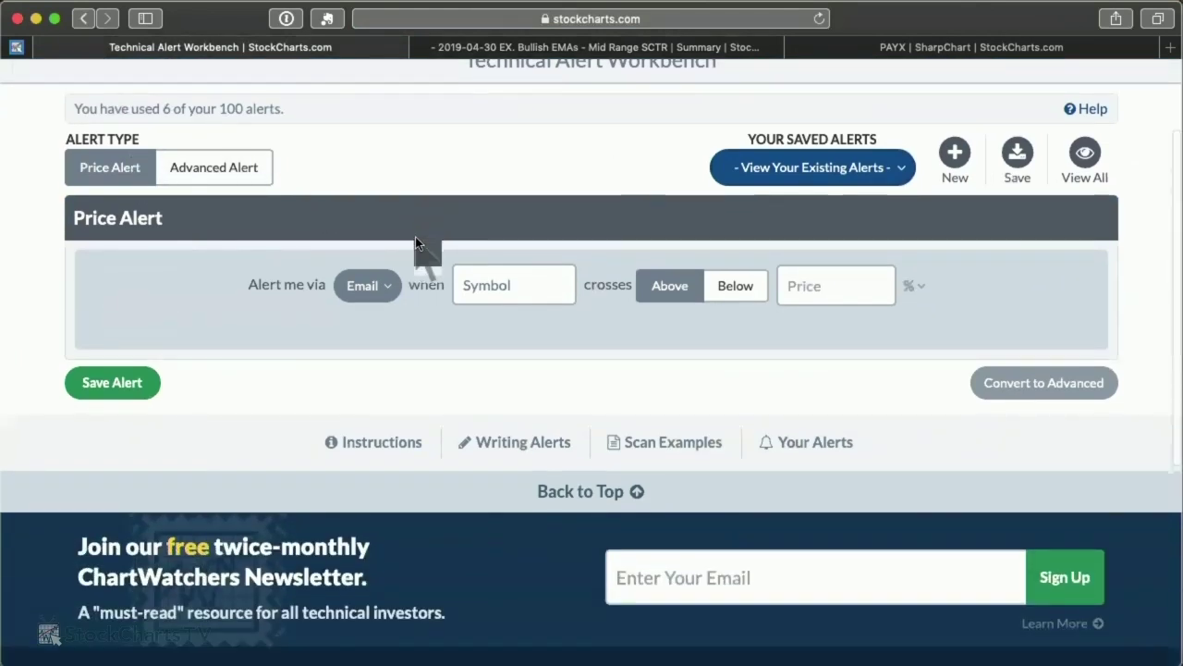
{"action": "scroll", "coordinate": [415, 242], "scroll_direction": "up", "scroll_amount": 2}
{"action": "left_click", "coordinate": [196, 297]}
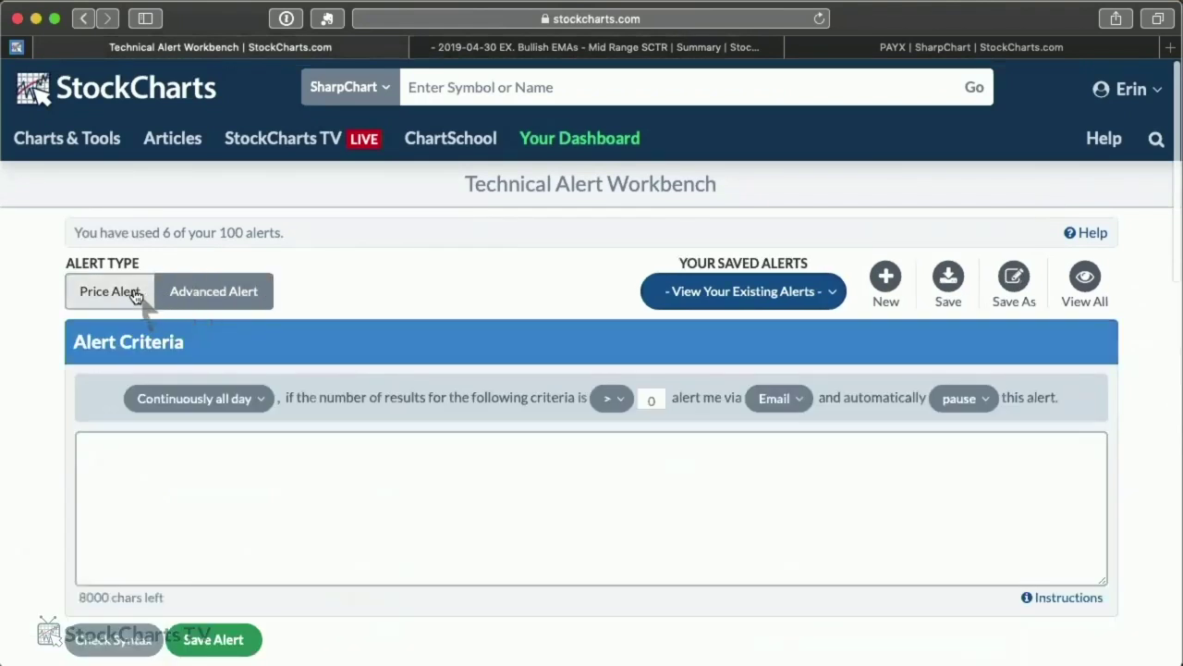
{"action": "left_click", "coordinate": [135, 294]}
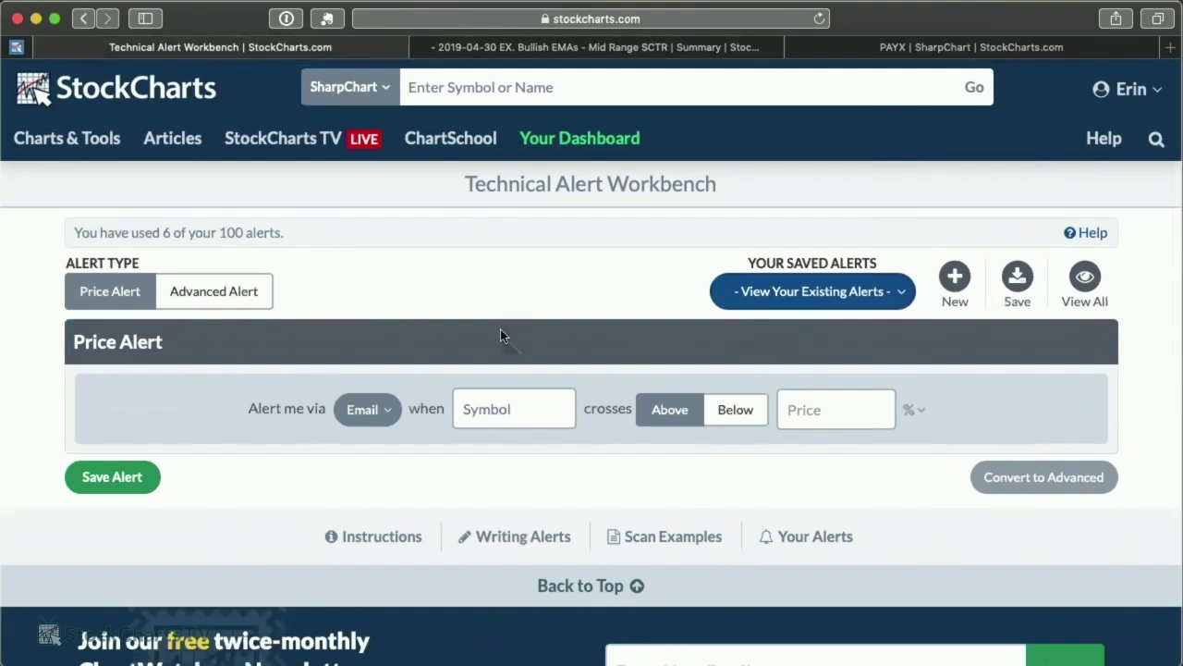
Create and save a price alert that notifies via Website when GE crosses below 10.09.
{"action": "left_click", "coordinate": [482, 409]}
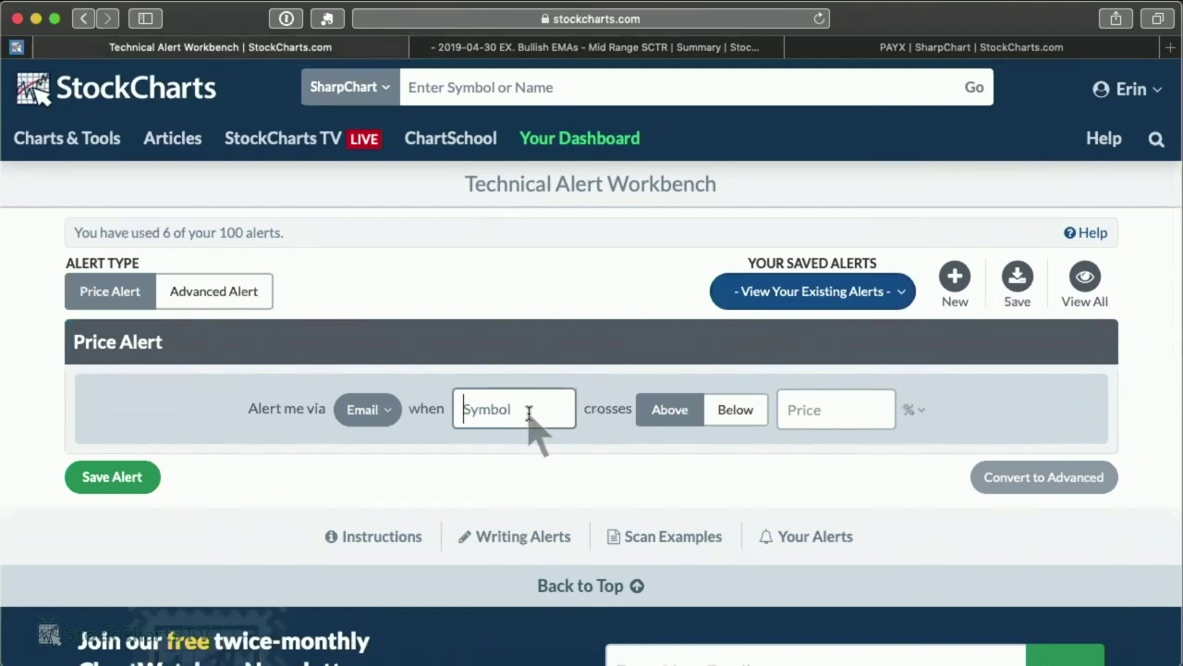
{"action": "type", "text": "GE"}
{"action": "left_click", "coordinate": [368, 408]}
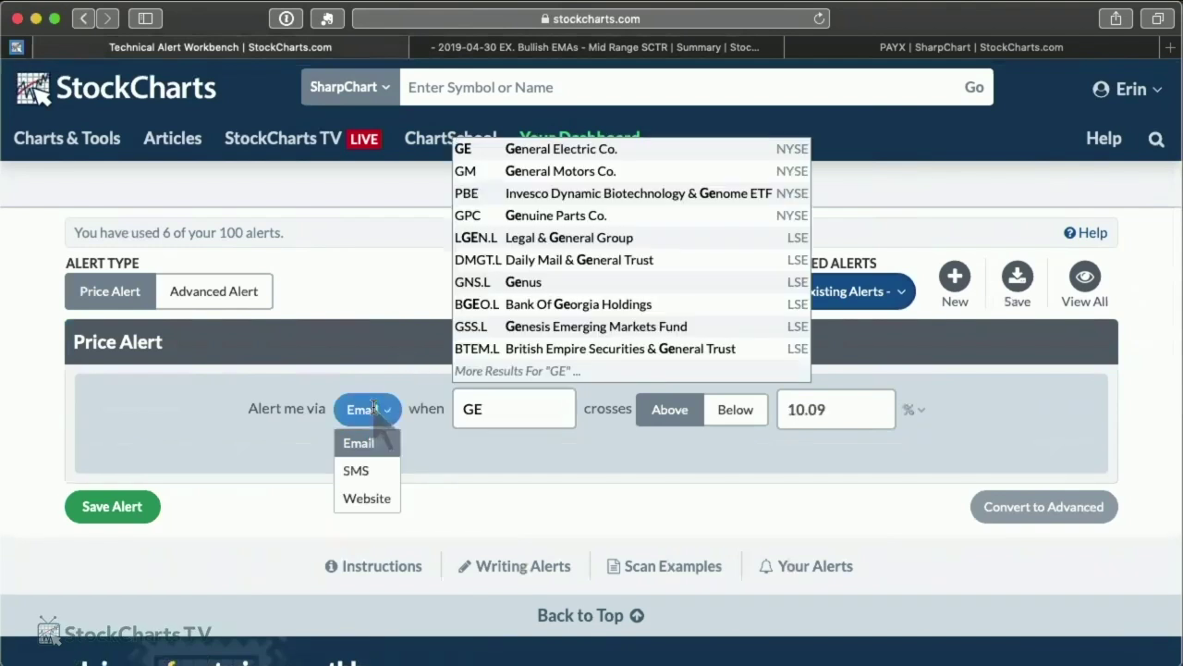
{"action": "left_click", "coordinate": [367, 497]}
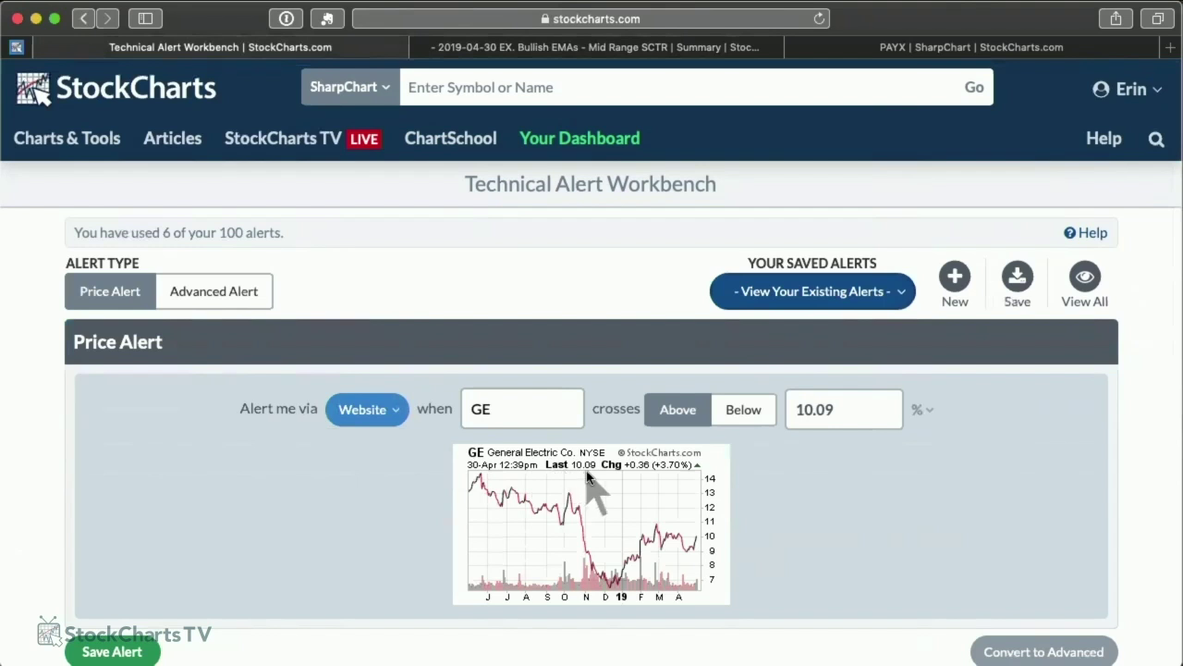
{"action": "left_click", "coordinate": [834, 412]}
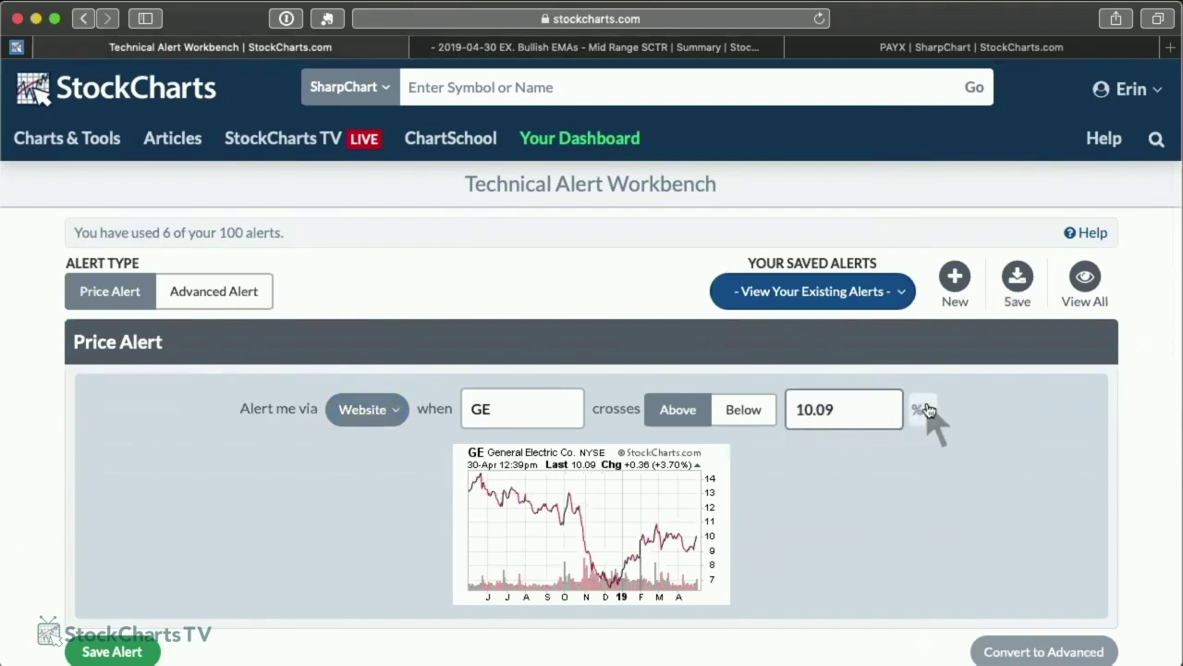
{"action": "left_click", "coordinate": [747, 418]}
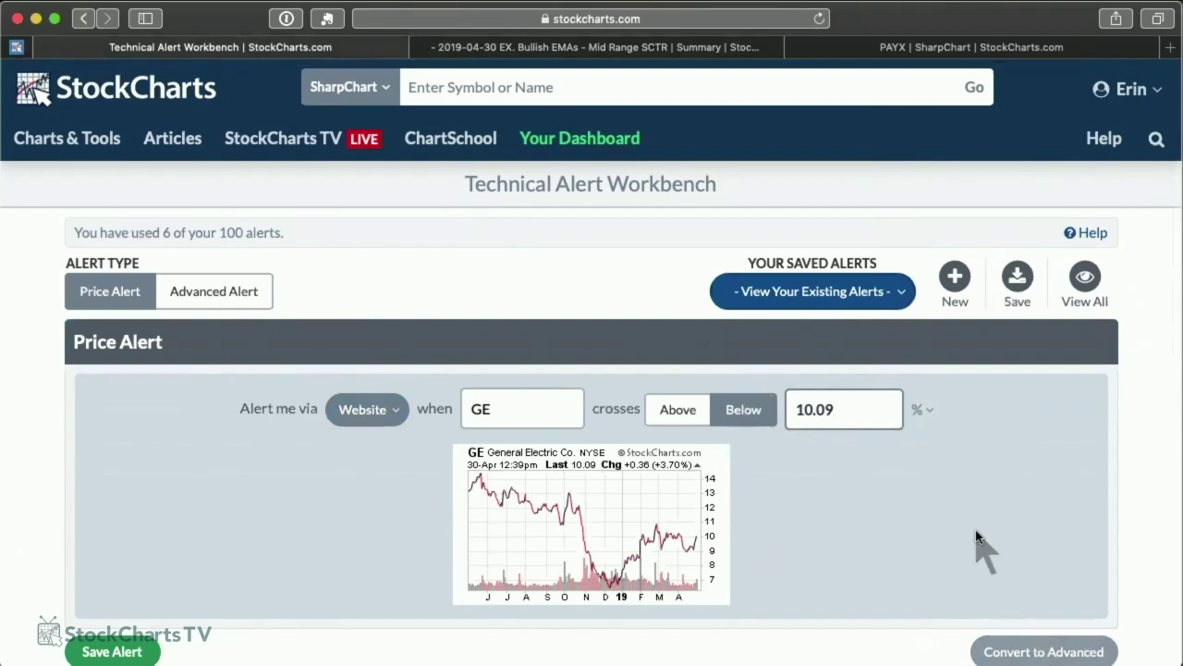
{"action": "scroll", "coordinate": [980, 539], "scroll_direction": "down", "scroll_amount": 3}
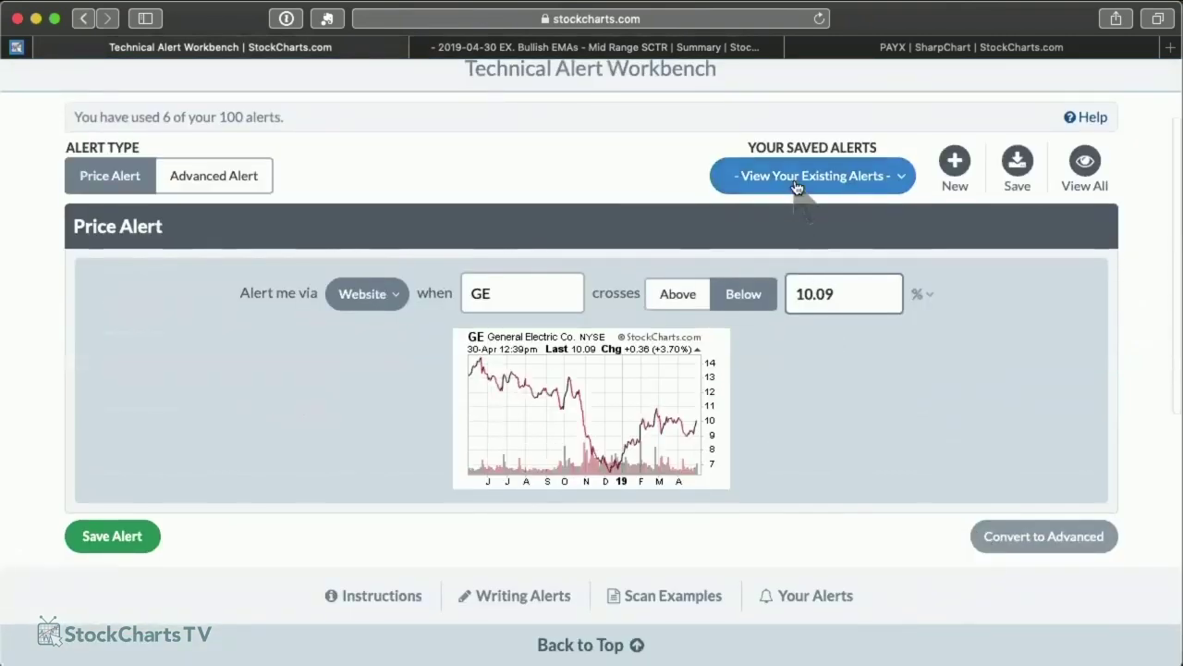
{"action": "left_click", "coordinate": [1017, 162]}
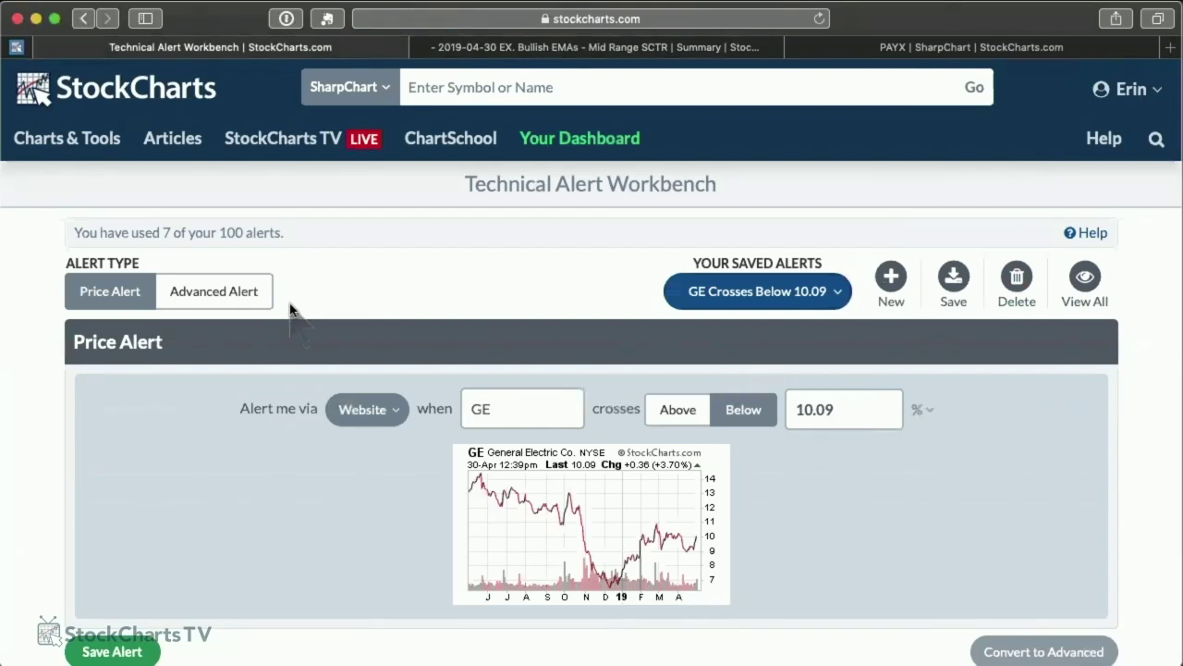
Change the saved GE price alert to trigger when the price crosses above 10.09 and save it again.
{"action": "scroll", "coordinate": [289, 308], "scroll_direction": "down", "scroll_amount": 3}
{"action": "scroll", "coordinate": [289, 308], "scroll_direction": "up", "scroll_amount": 3}
{"action": "left_click", "coordinate": [687, 418]}
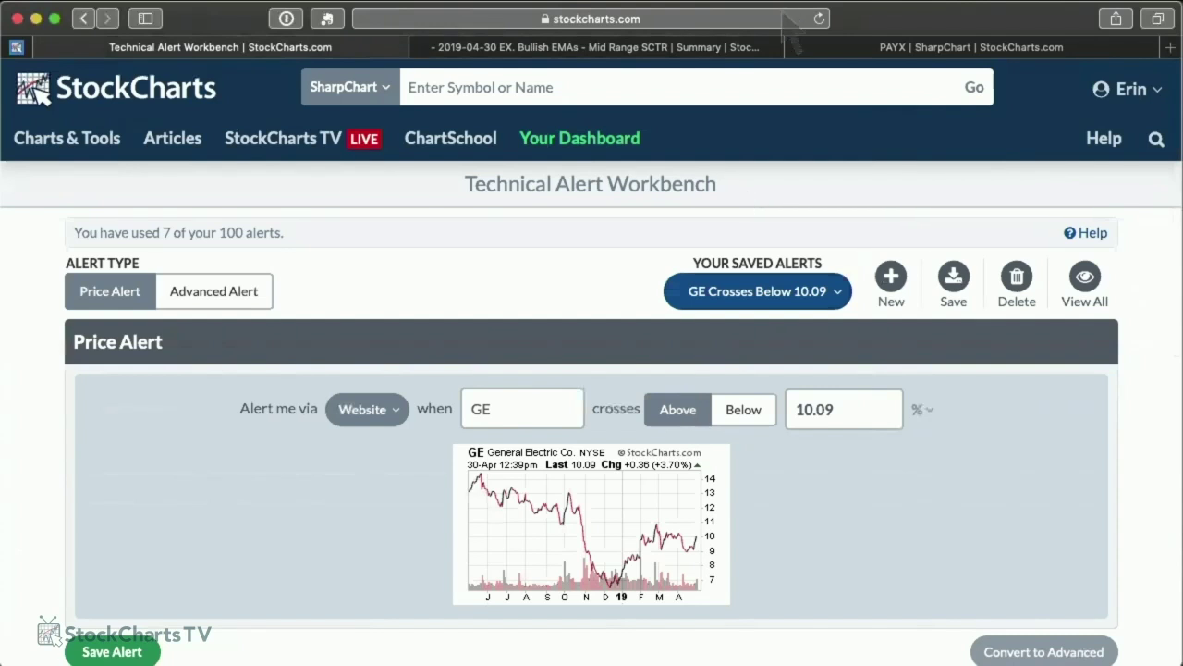
{"action": "left_click", "coordinate": [859, 410]}
{"action": "left_click", "coordinate": [956, 275]}
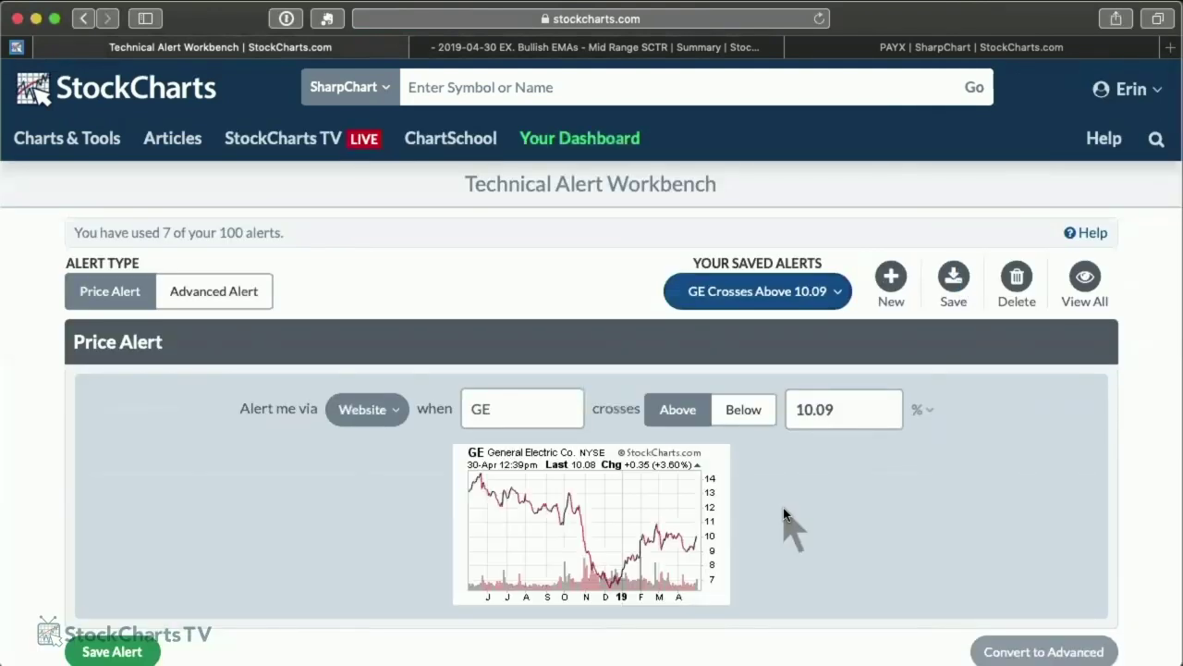
Change the saved GE price alert to trigger when the price crosses below 10.09, save it and check it among the saved alerts.
{"action": "scroll", "coordinate": [792, 528], "scroll_direction": "down", "scroll_amount": 1}
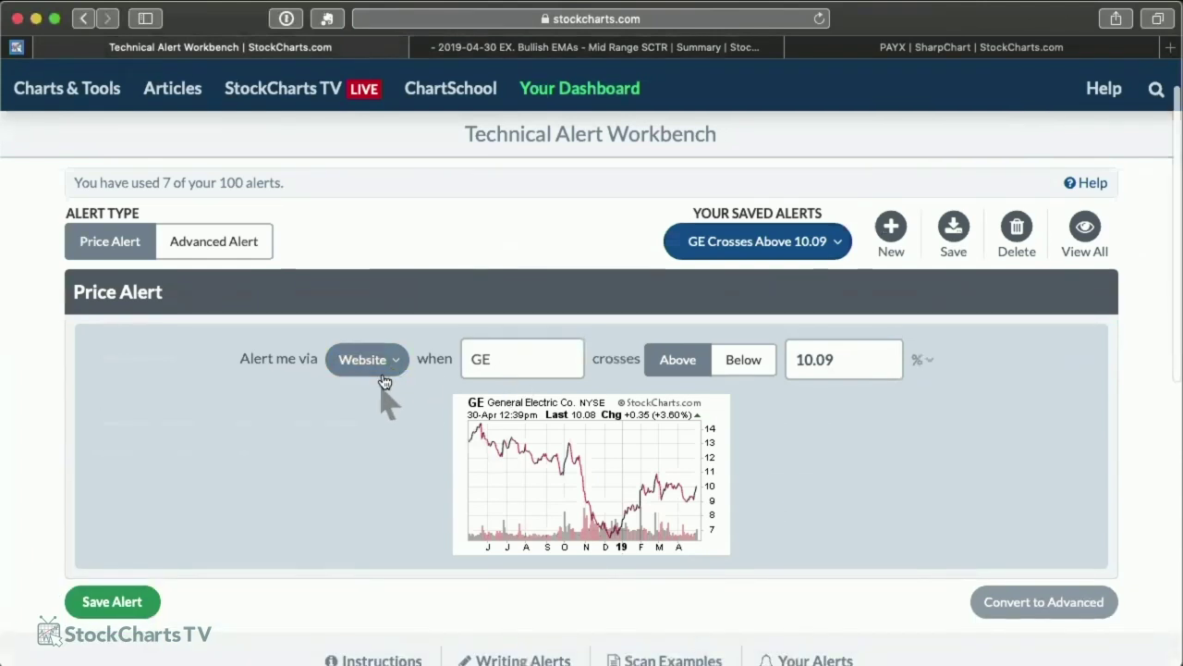
{"action": "scroll", "coordinate": [282, 509], "scroll_direction": "down", "scroll_amount": 1}
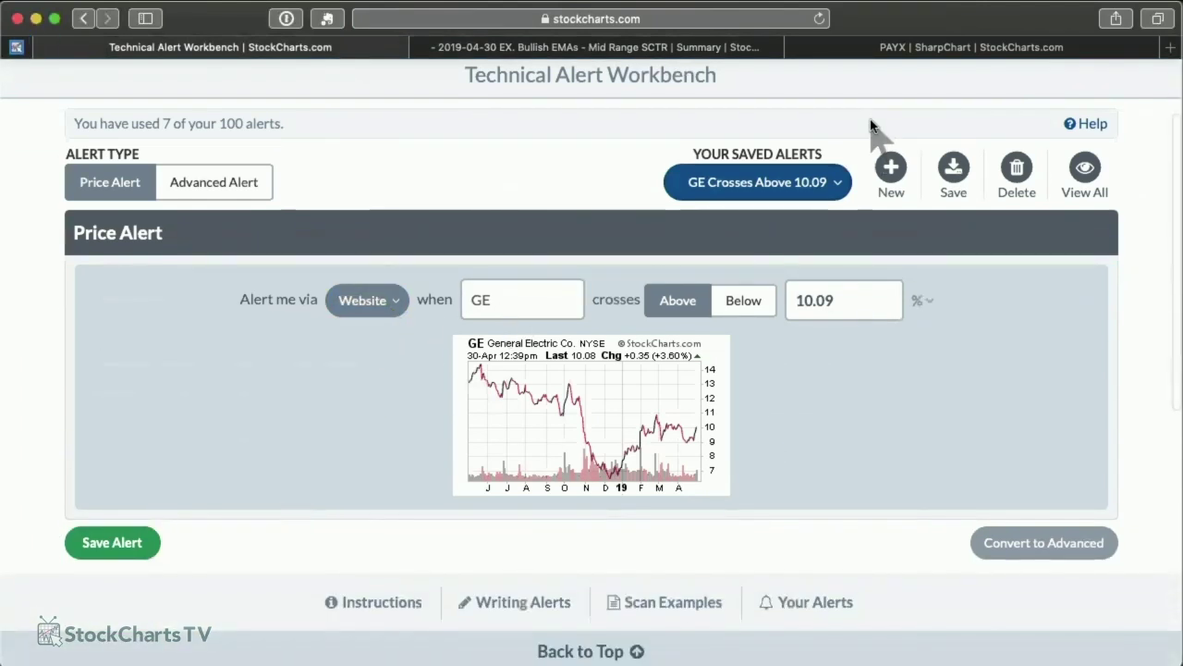
{"action": "left_click", "coordinate": [792, 192]}
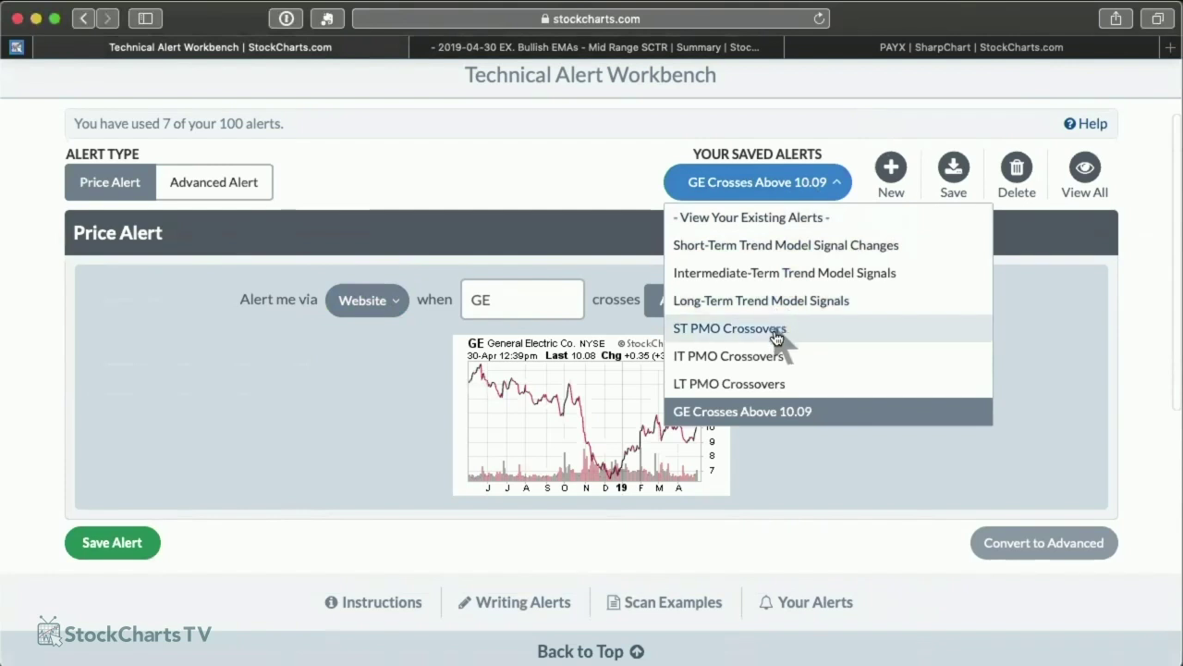
{"action": "left_click", "coordinate": [786, 412]}
{"action": "left_click", "coordinate": [744, 298]}
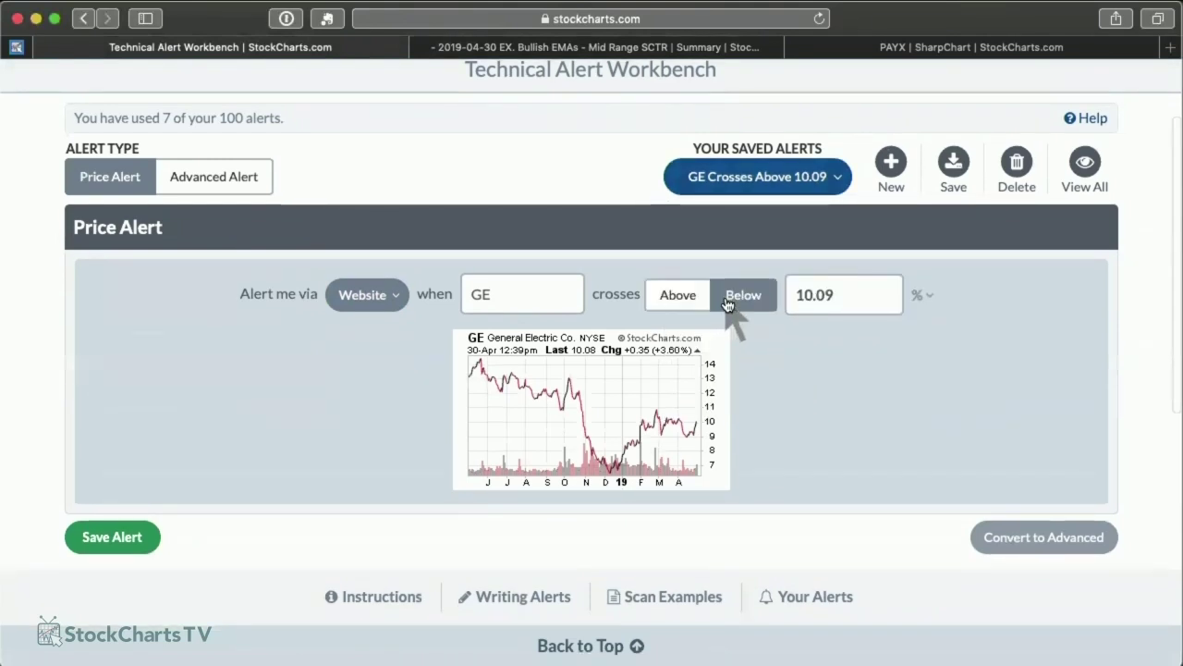
{"action": "left_click", "coordinate": [140, 538]}
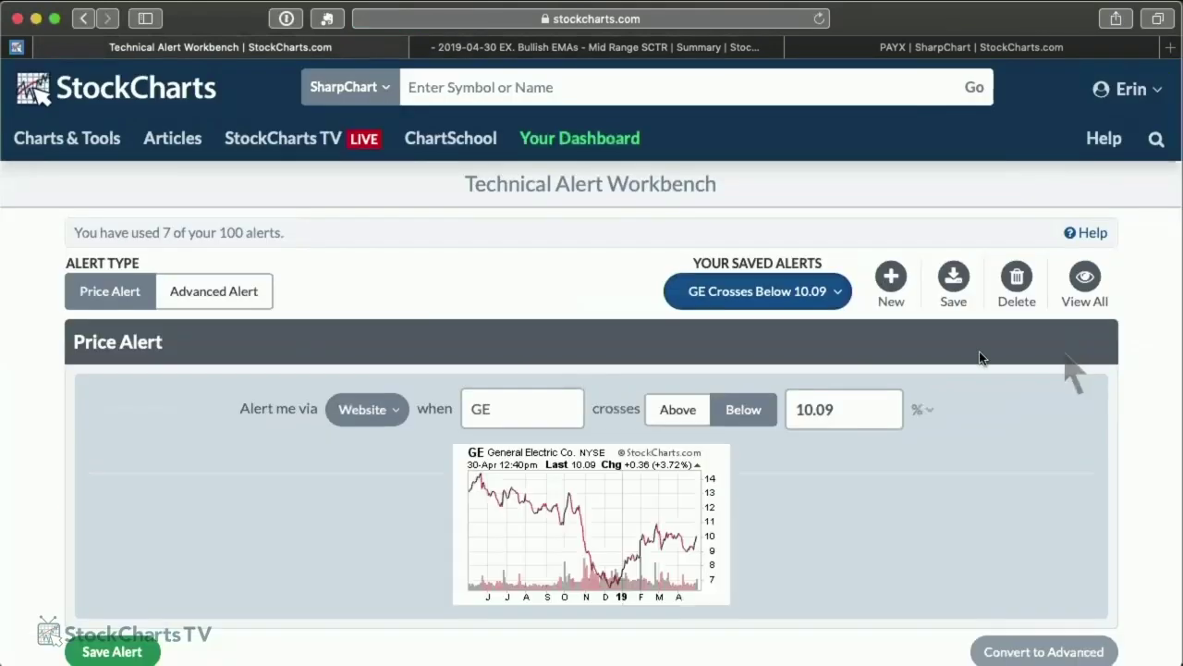
{"action": "left_click", "coordinate": [829, 292]}
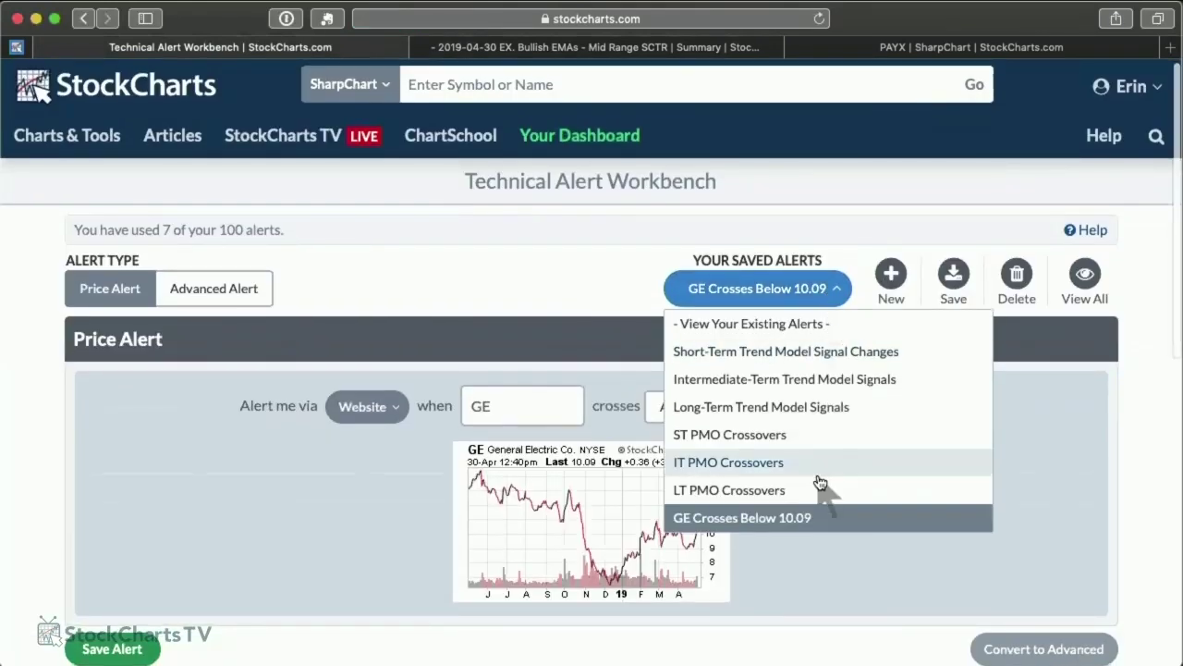
{"action": "left_click", "coordinate": [1021, 426]}
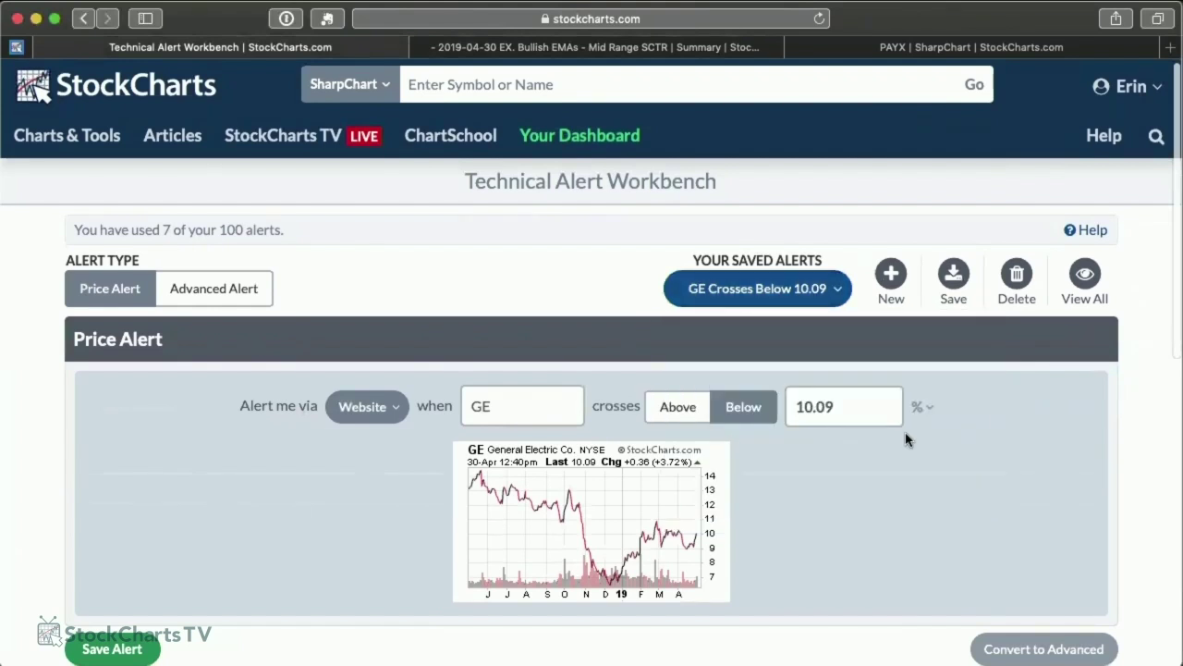
{"action": "scroll", "coordinate": [547, 294], "scroll_direction": "down", "scroll_amount": 3}
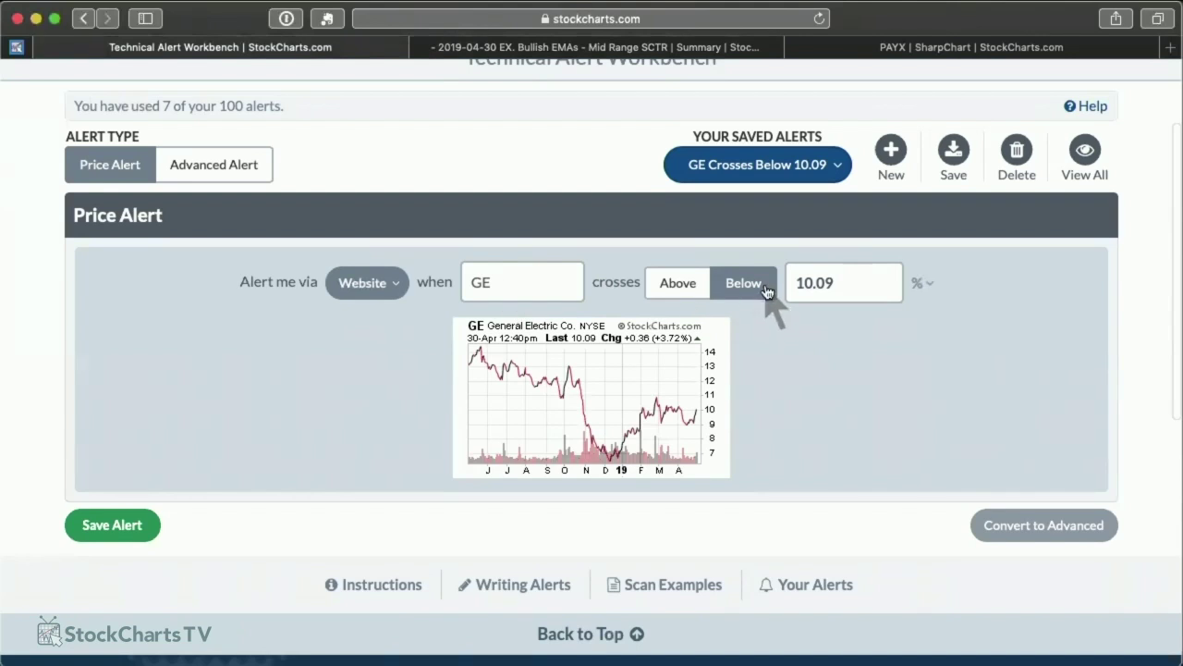
{"action": "scroll", "coordinate": [823, 287], "scroll_direction": "up", "scroll_amount": 2}
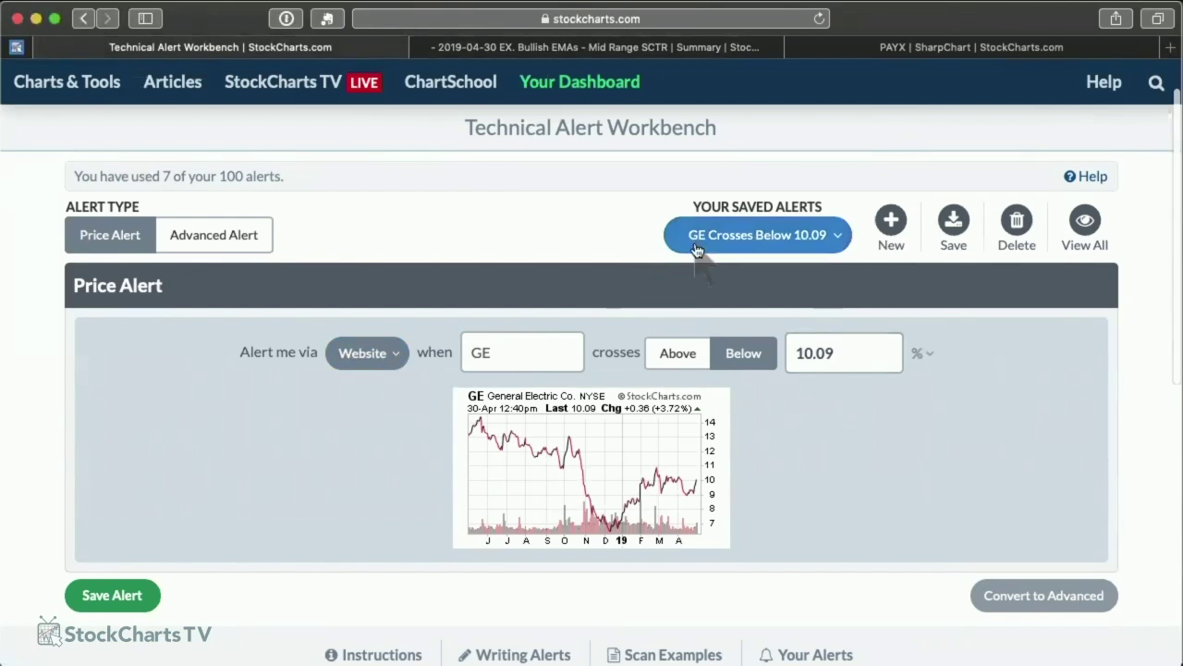
Start a new price alert via Email for PINS, set to trigger when the price crosses below.
{"action": "left_click", "coordinate": [890, 222]}
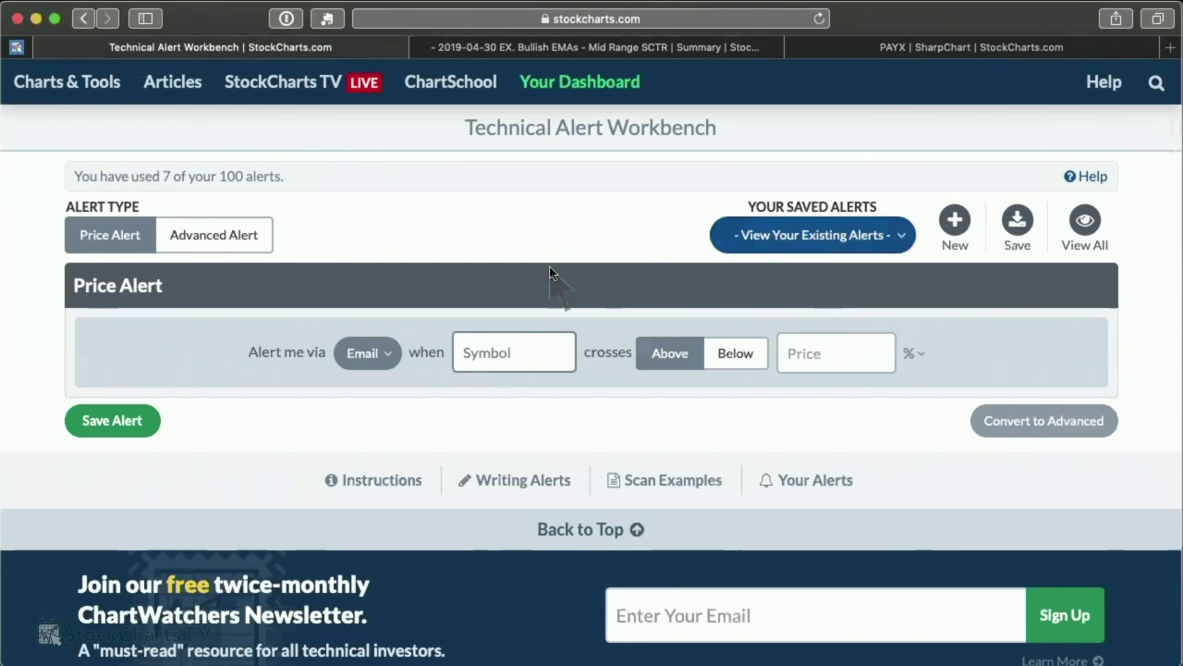
{"action": "type", "text": "PINS"}
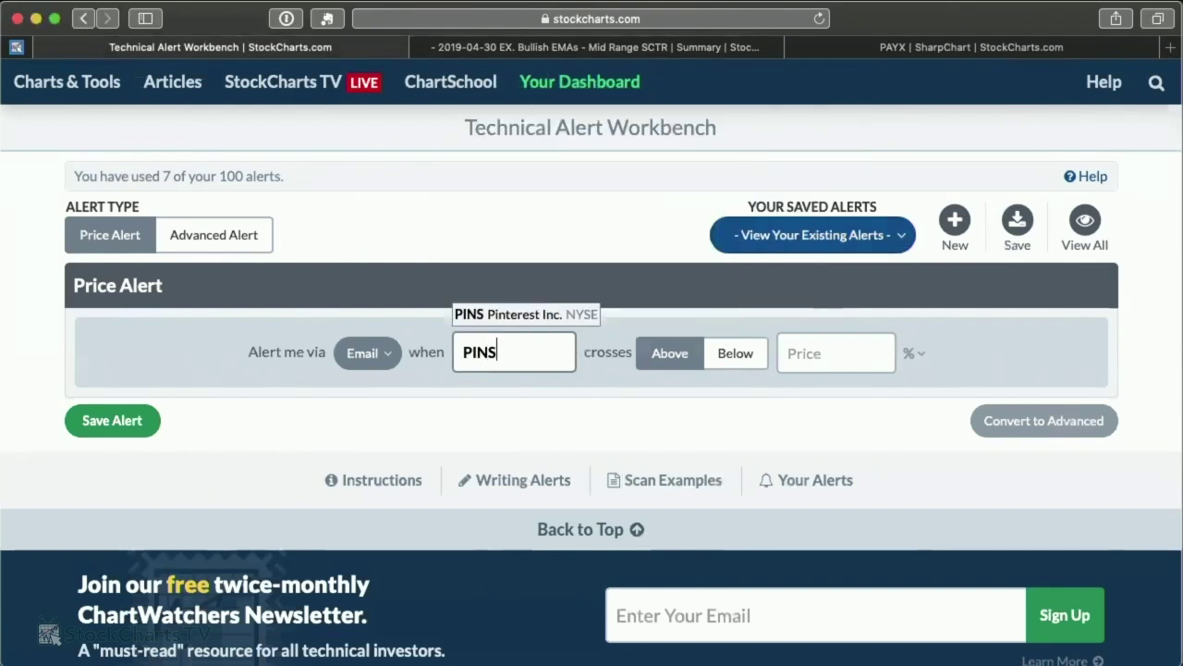
{"action": "left_click", "coordinate": [525, 317]}
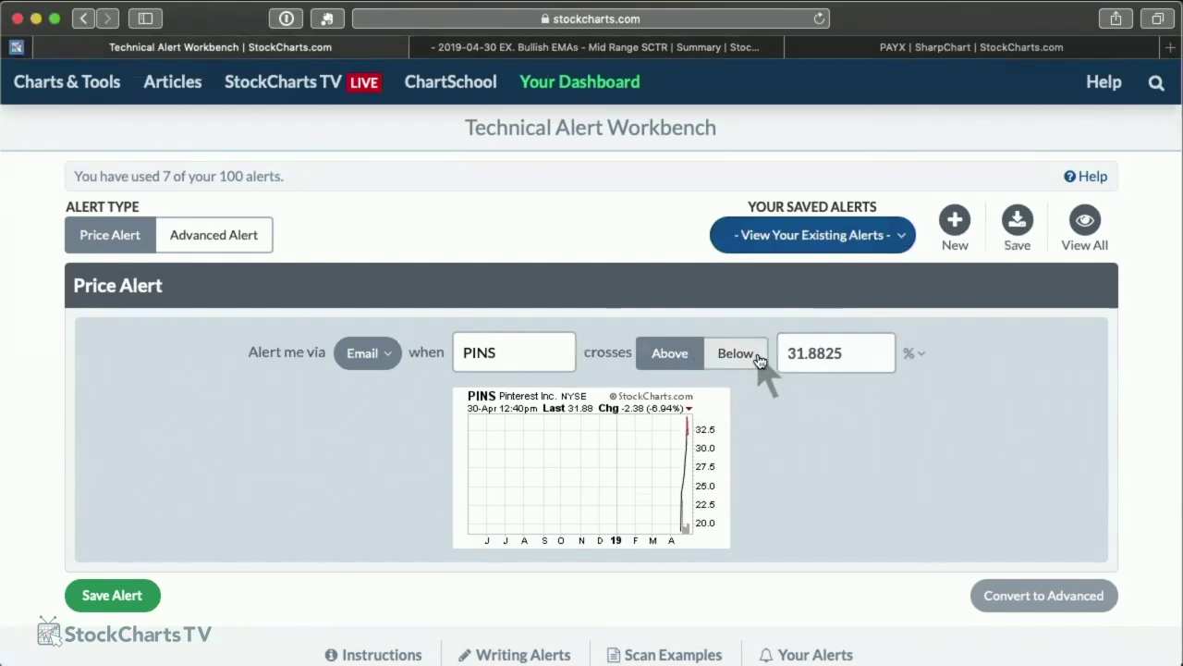
{"action": "left_click", "coordinate": [717, 355]}
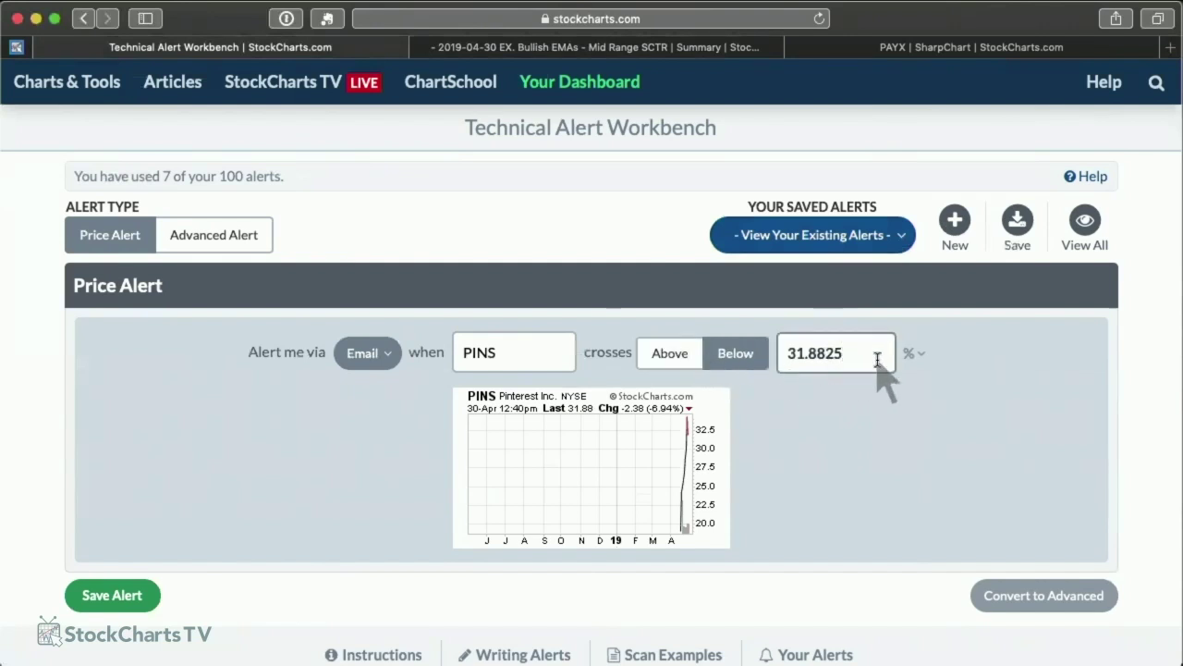
Clear the decimals of the PINS alert price and apply the 2% Down preset to it.
{"action": "key", "text": "BackSpace"}
{"action": "key", "text": "BackSpace"}
{"action": "key", "text": "BackSpace"}
{"action": "key", "text": "BackSpace"}
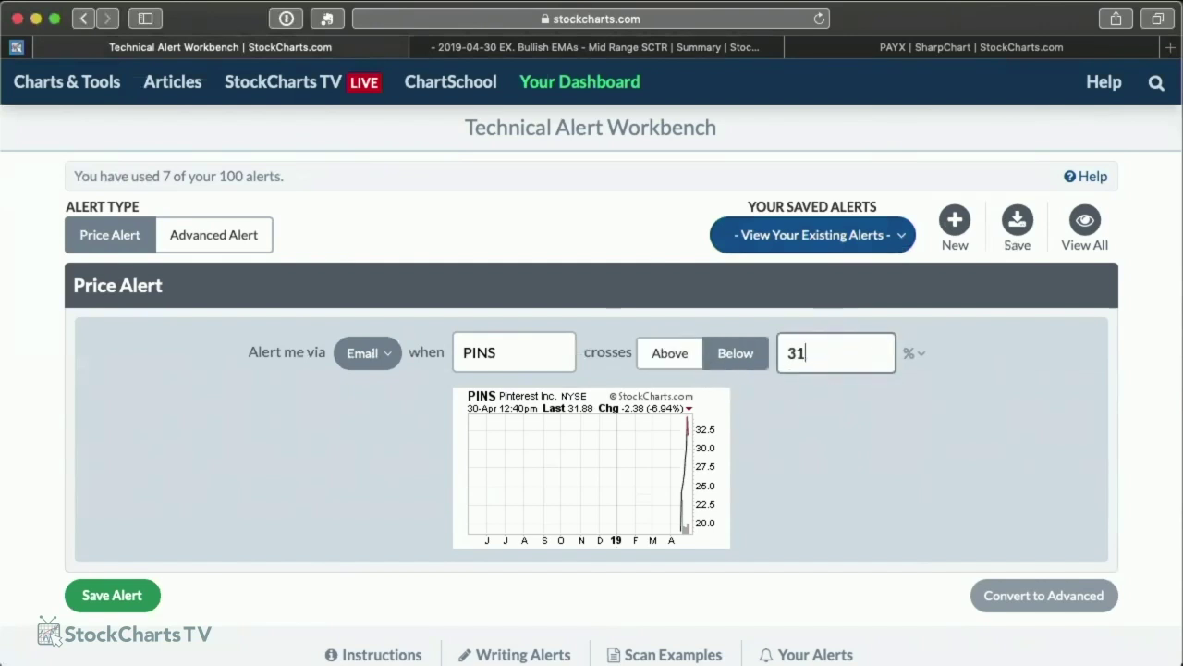
{"action": "left_click", "coordinate": [914, 355]}
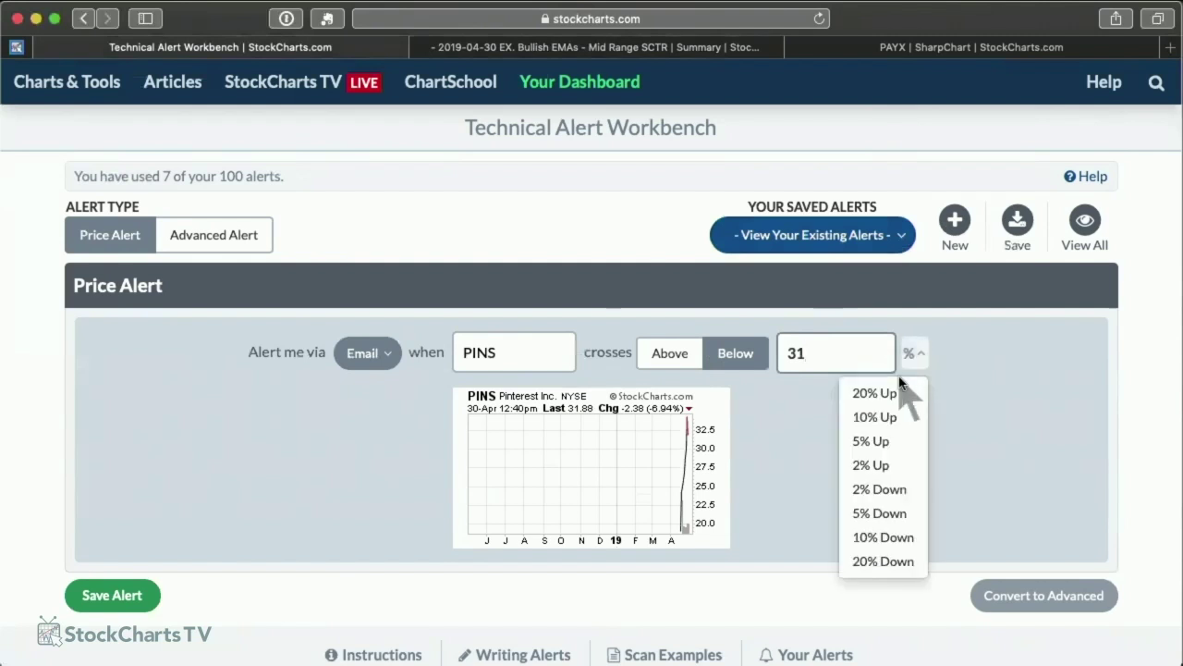
{"action": "left_click", "coordinate": [879, 489]}
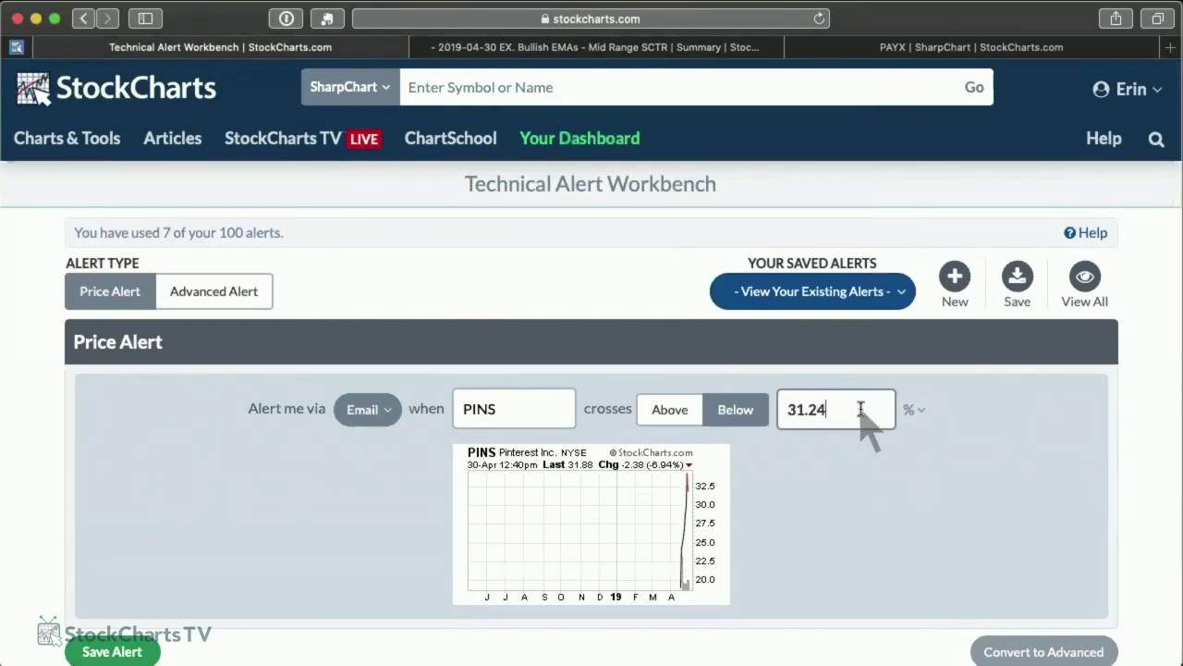
Set the PINS alert price to 31.85 and save the alert.
{"action": "key", "text": "BackSpace"}
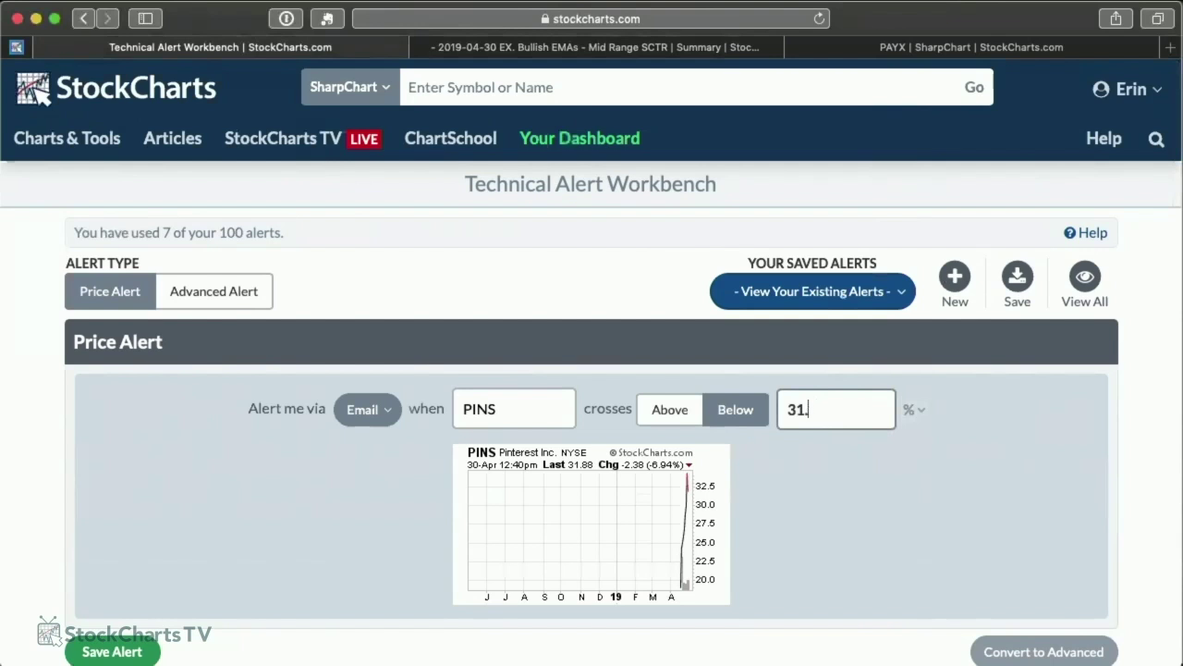
{"action": "type", "text": "6"}
{"action": "type", "text": "85"}
{"action": "left_click", "coordinate": [1015, 288]}
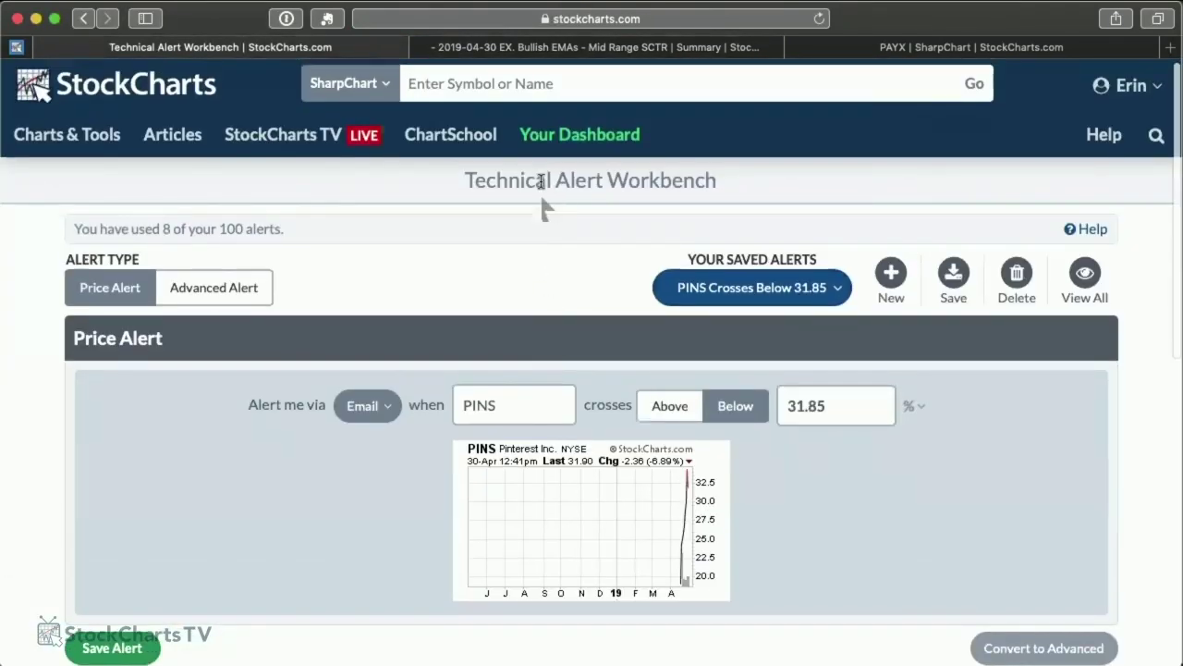
Compare the PINS alert's Advanced Alert criteria with its Price Alert form, ending on the Price Alert form.
{"action": "left_click", "coordinate": [218, 296]}
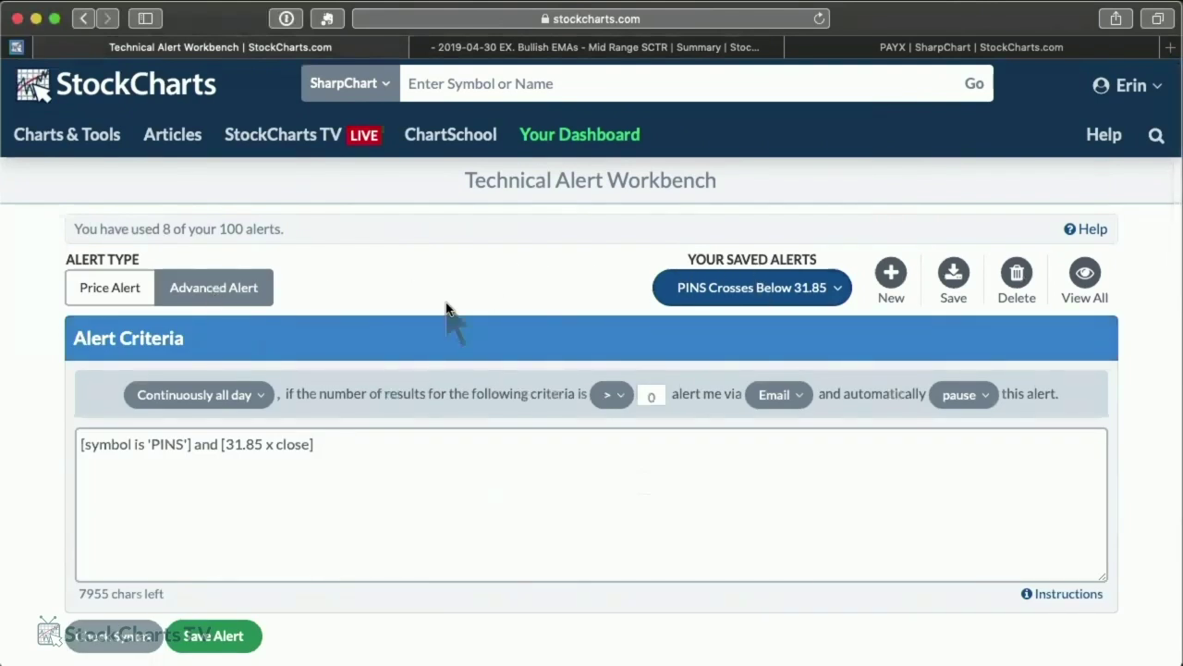
{"action": "left_click", "coordinate": [115, 297]}
{"action": "left_click", "coordinate": [204, 299]}
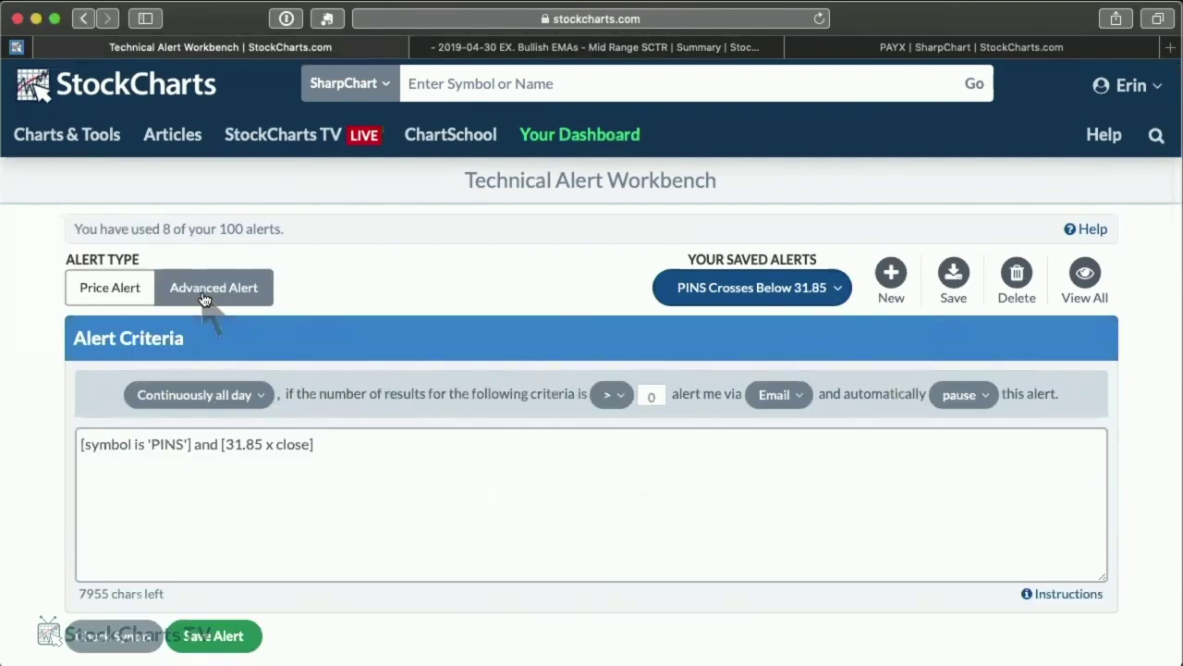
{"action": "left_click", "coordinate": [136, 292]}
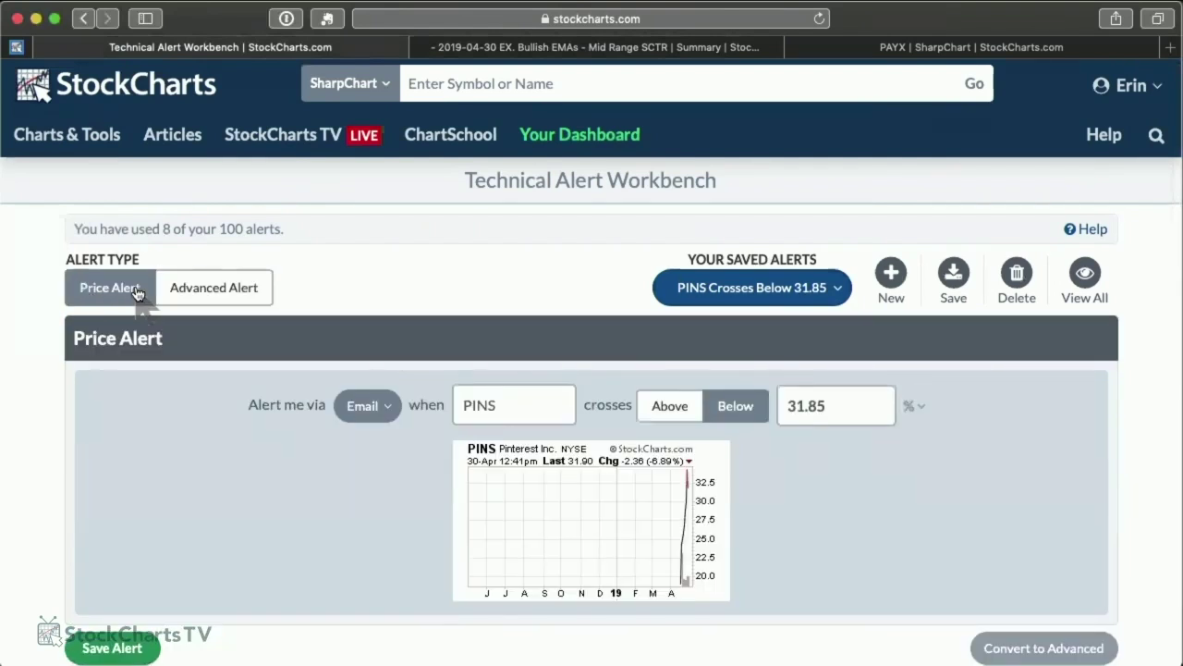
View the saved GE Crosses Below 10.09 alert and return to the PINS Crosses Below 31.85 alert.
{"action": "left_click", "coordinate": [800, 298]}
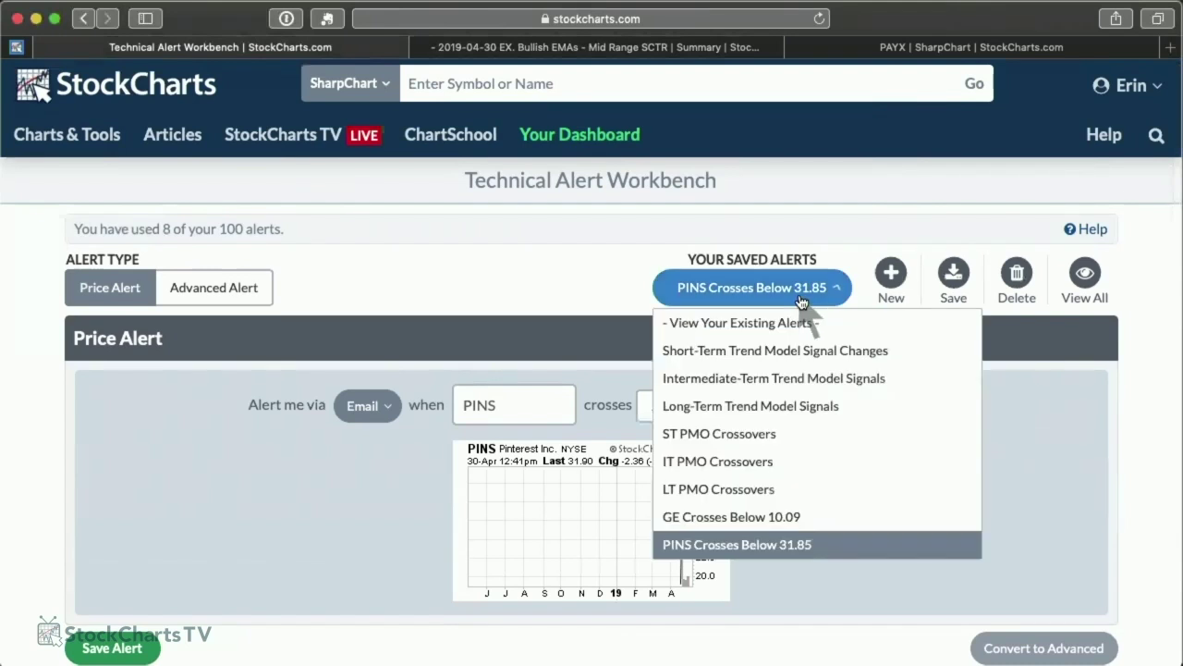
{"action": "left_click", "coordinate": [734, 517]}
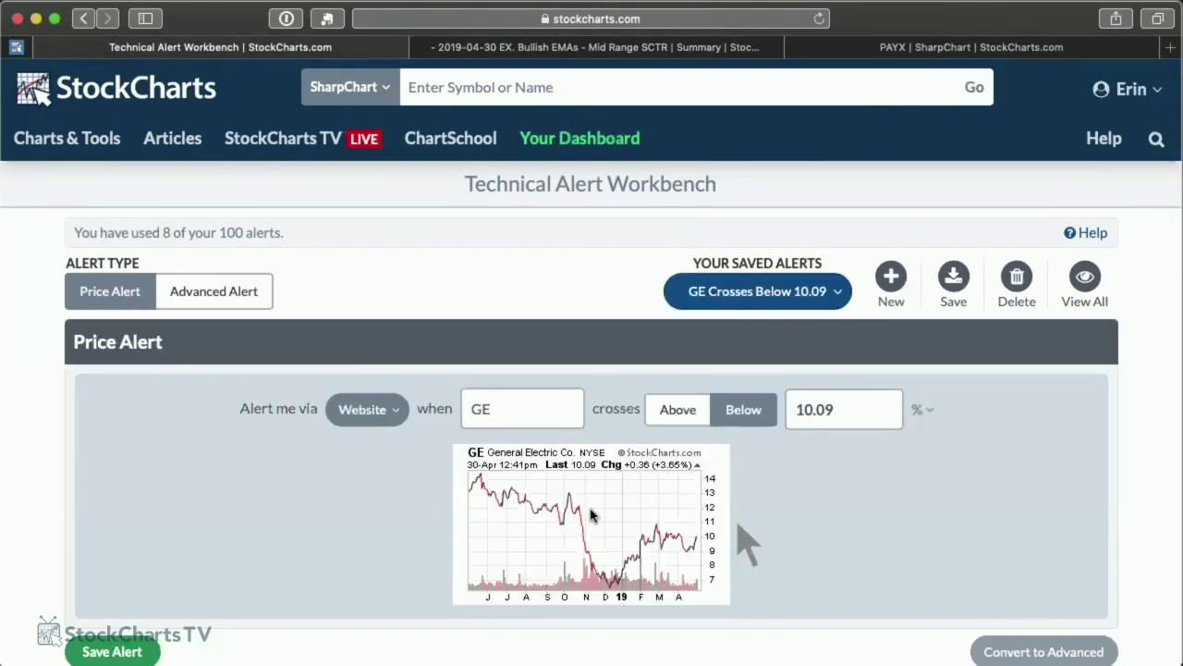
{"action": "left_click", "coordinate": [776, 291]}
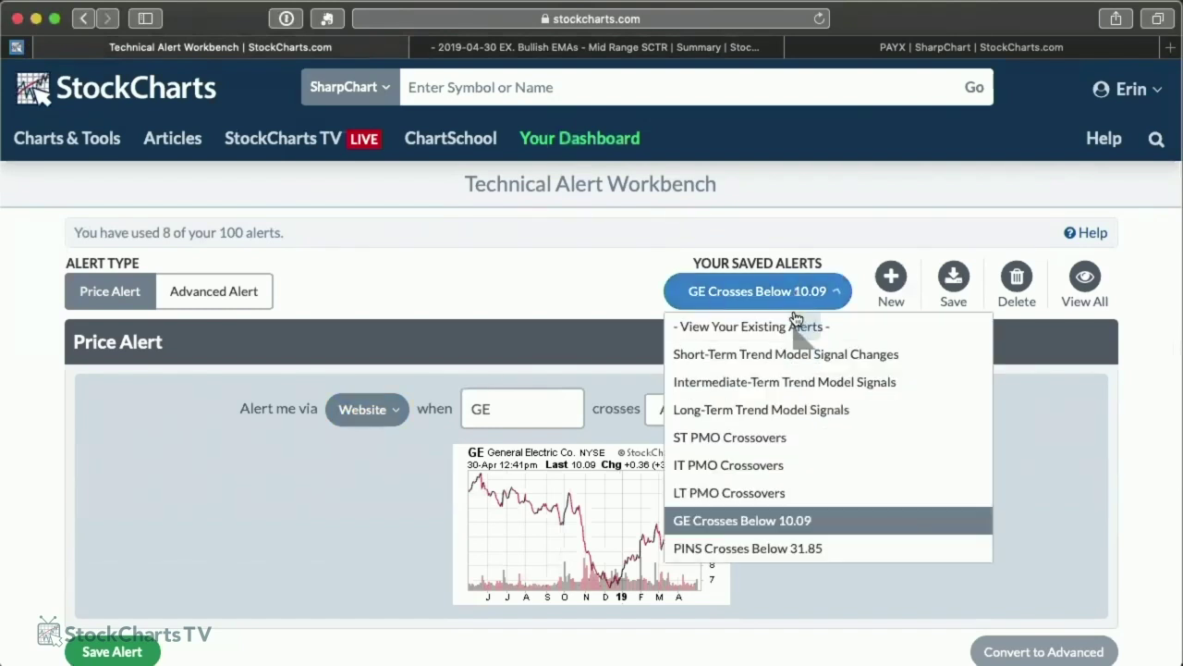
{"action": "left_click", "coordinate": [784, 549]}
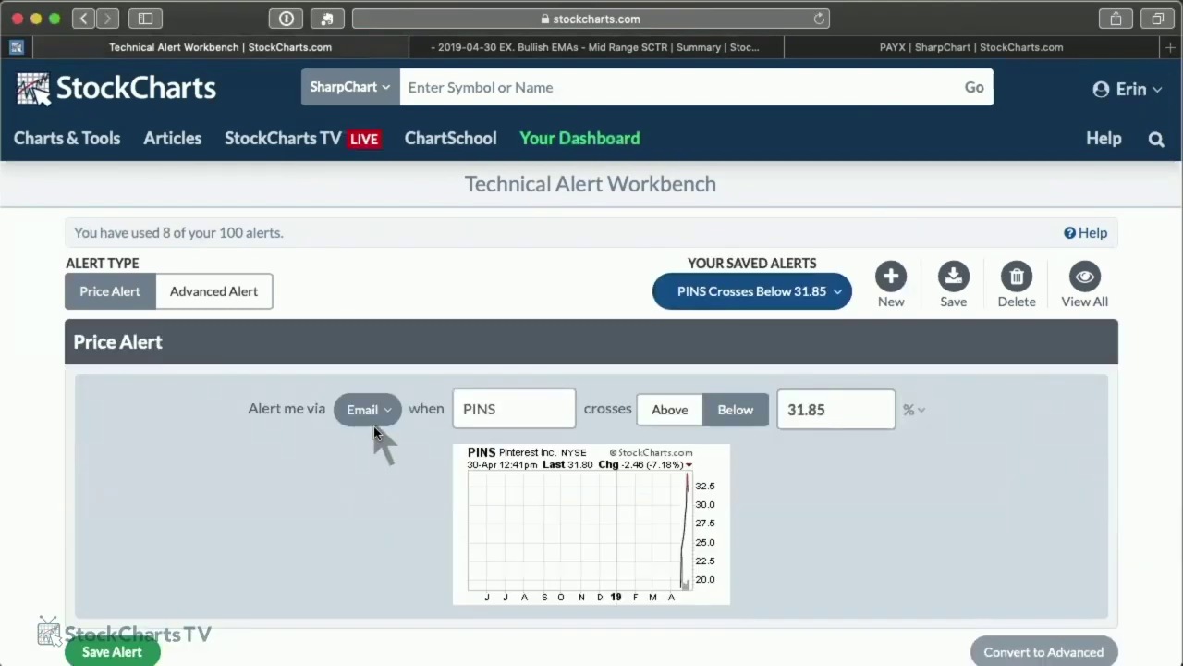
Change the notification method of the PINS alert to Website and save the alert.
{"action": "left_click", "coordinate": [374, 424]}
{"action": "left_click", "coordinate": [375, 498]}
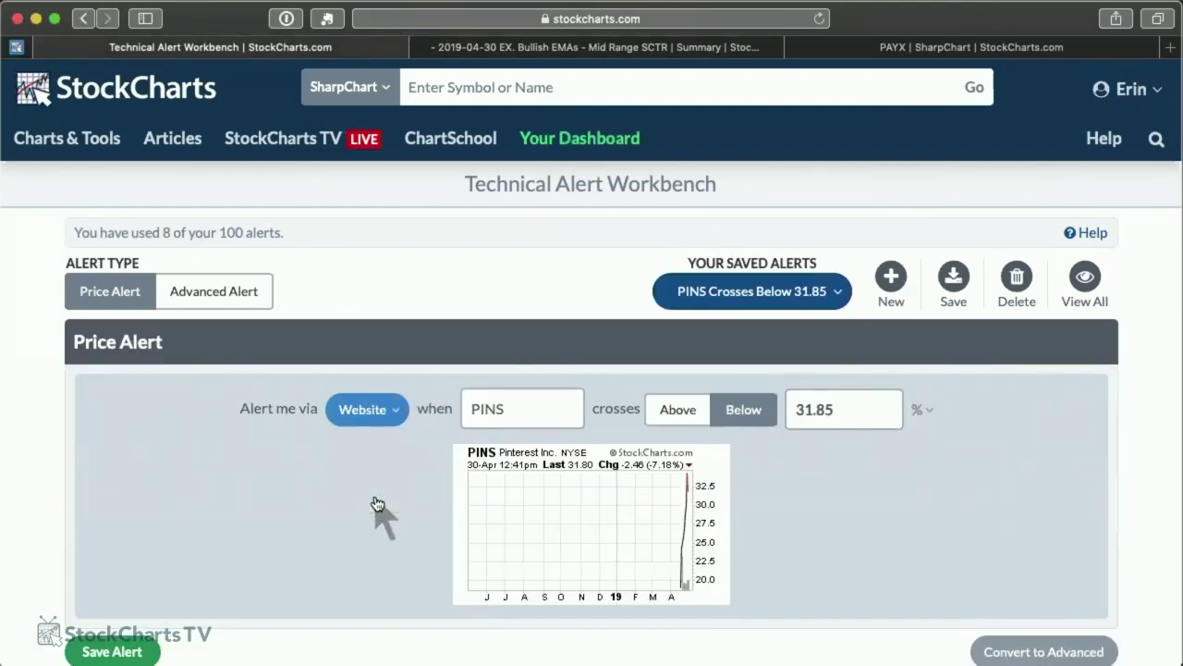
{"action": "left_click", "coordinate": [966, 287]}
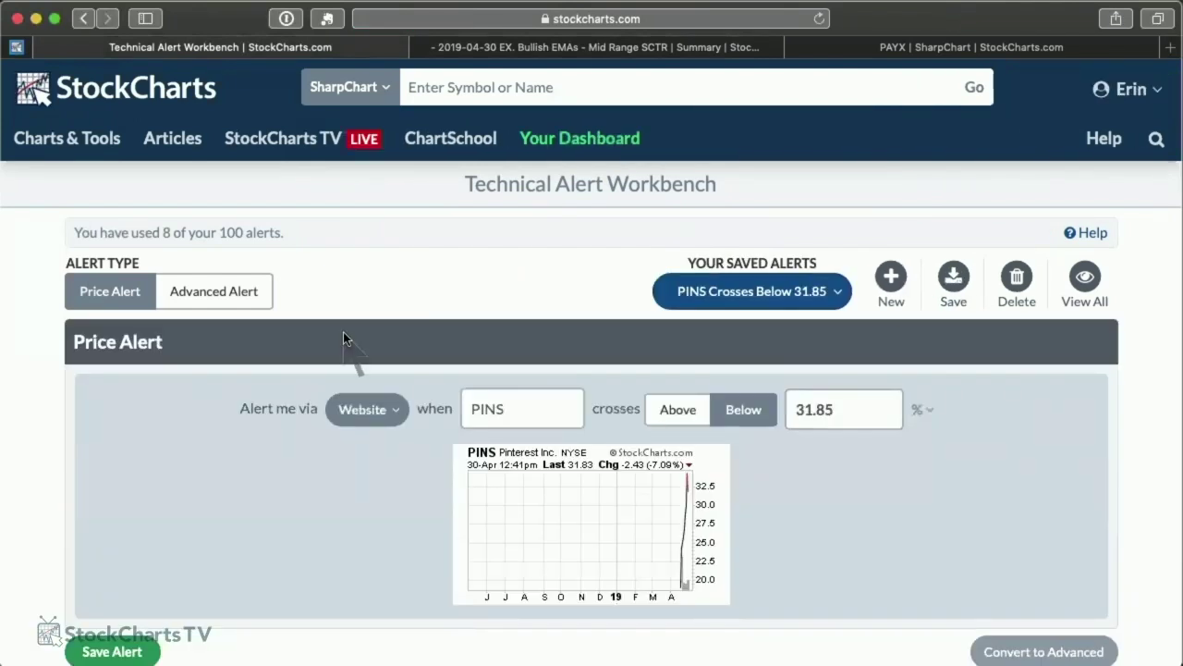
{"action": "scroll", "coordinate": [391, 277], "scroll_direction": "down", "scroll_amount": 1}
{"action": "scroll", "coordinate": [389, 270], "scroll_direction": "up", "scroll_amount": 1}
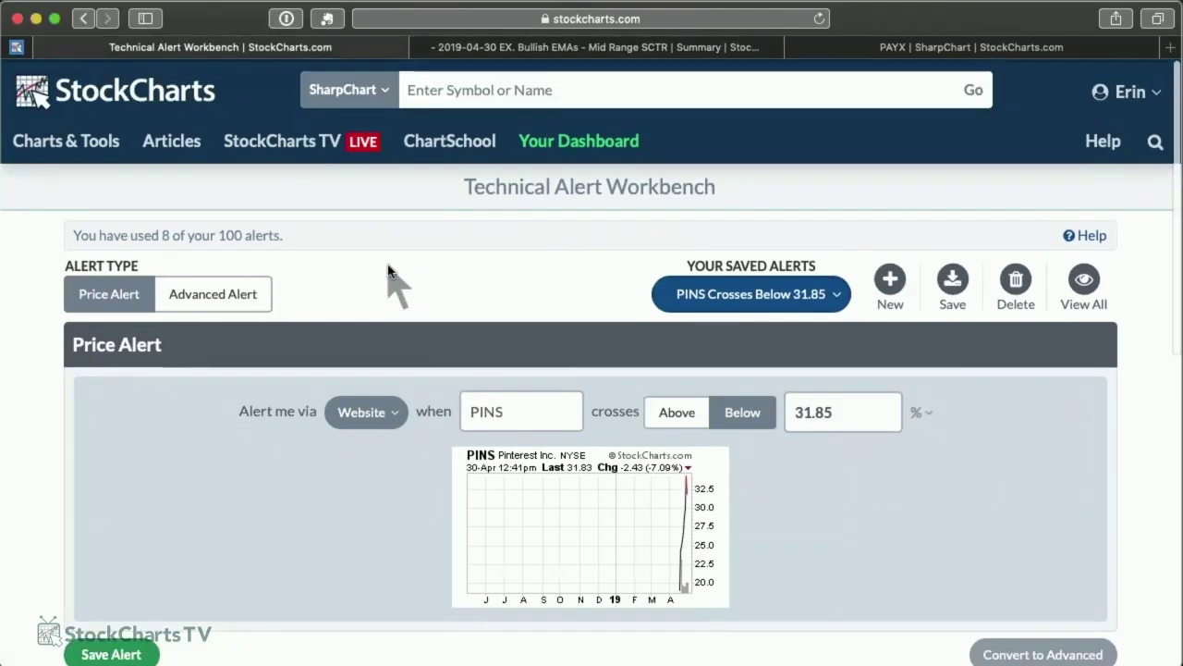
View the PINS alert as an Advanced Alert, then open the saved LT PMO Crossovers alert, discarding unsaved changes, and examine its criteria lines.
{"action": "left_click", "coordinate": [198, 292]}
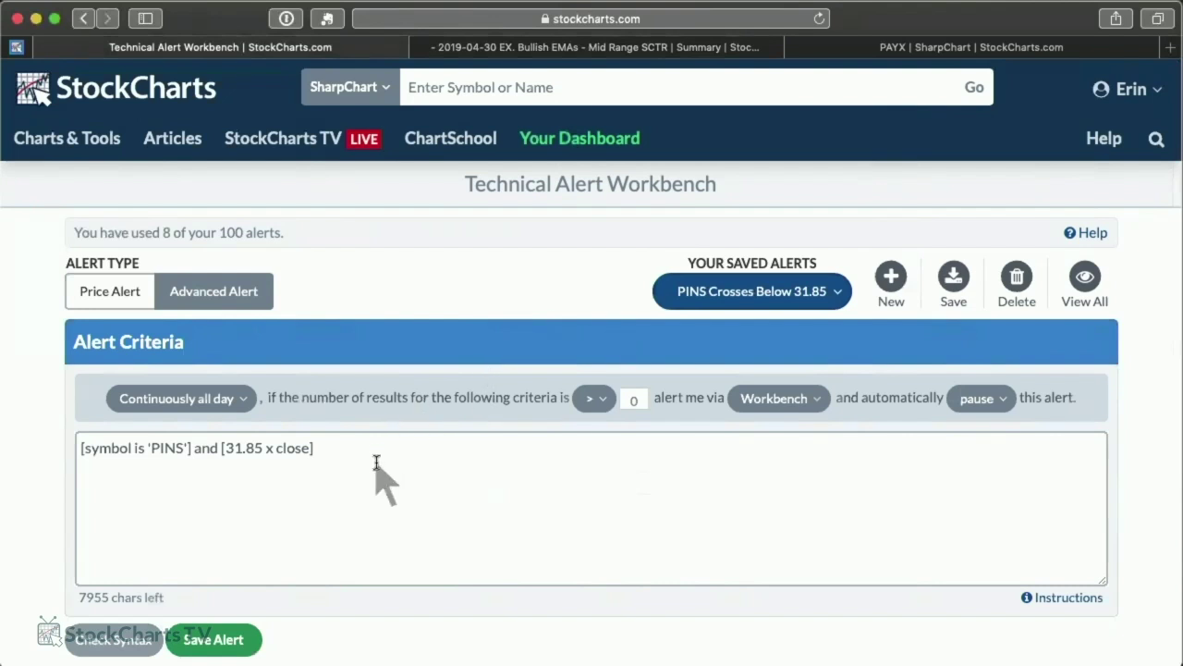
{"action": "left_click", "coordinate": [846, 297]}
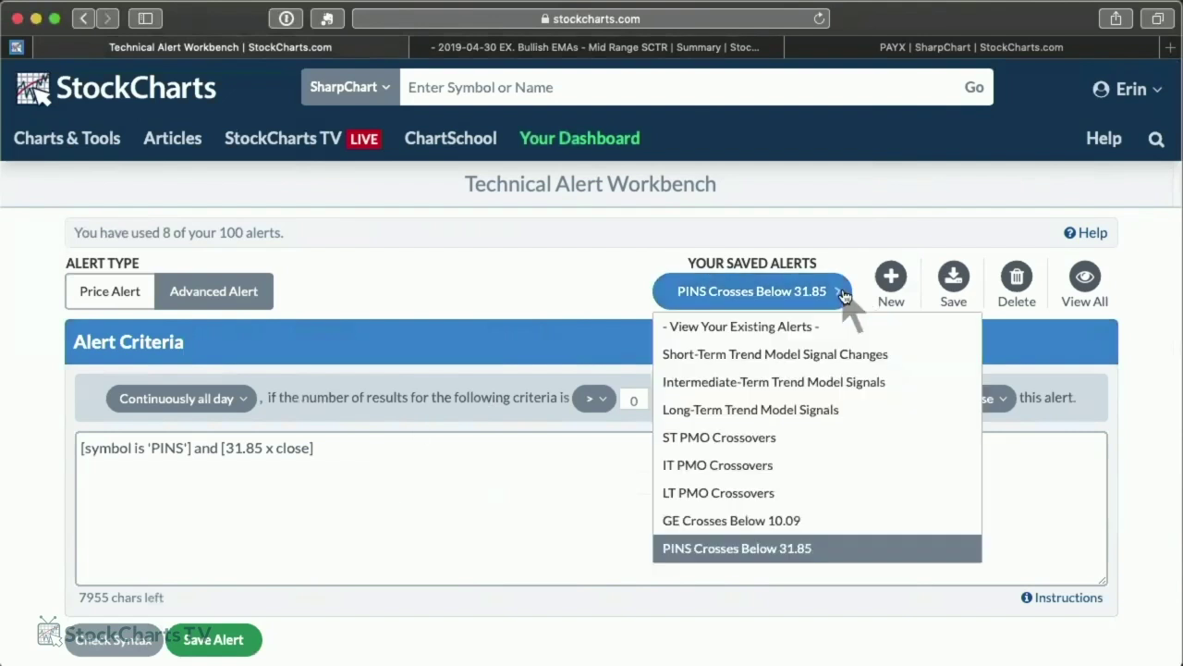
{"action": "left_click", "coordinate": [695, 492]}
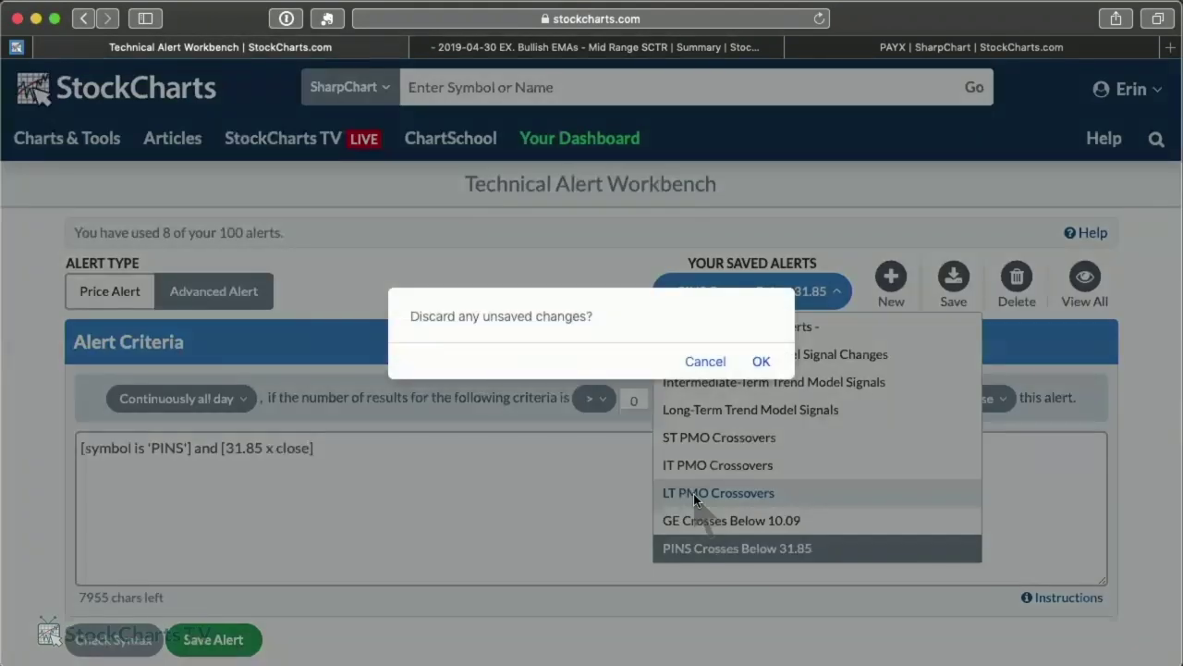
{"action": "left_click", "coordinate": [761, 361]}
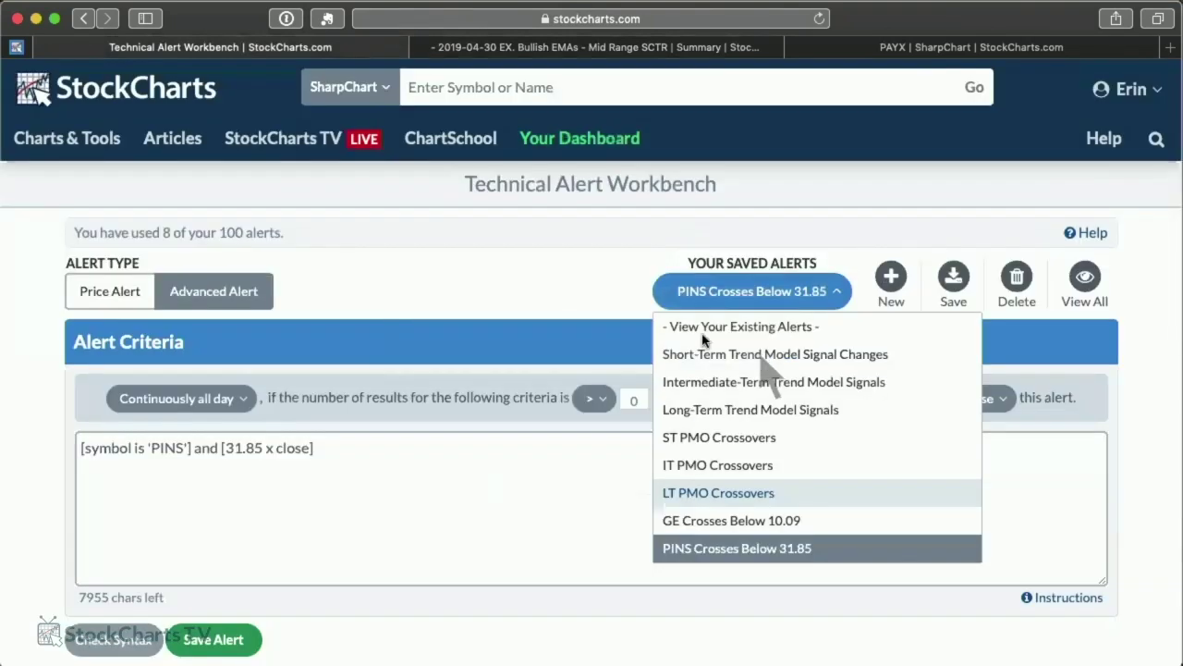
{"action": "scroll", "coordinate": [617, 416], "scroll_direction": "down", "scroll_amount": 3}
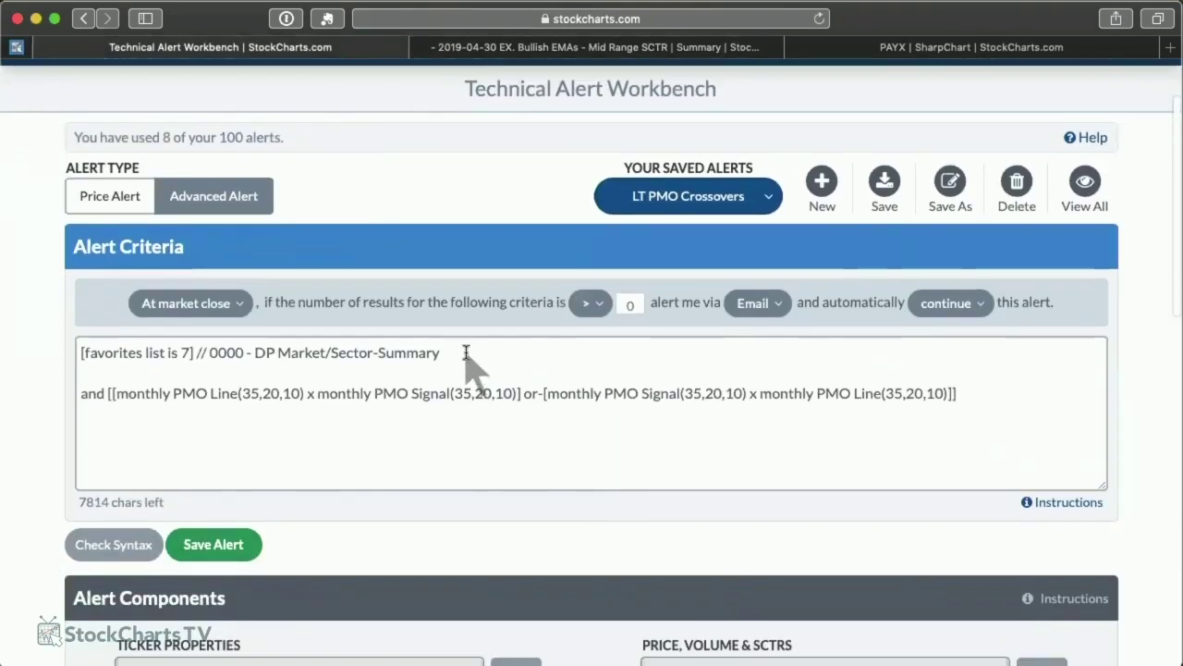
{"action": "left_click_drag", "start_coordinate": [441, 353], "coordinate": [47, 357]}
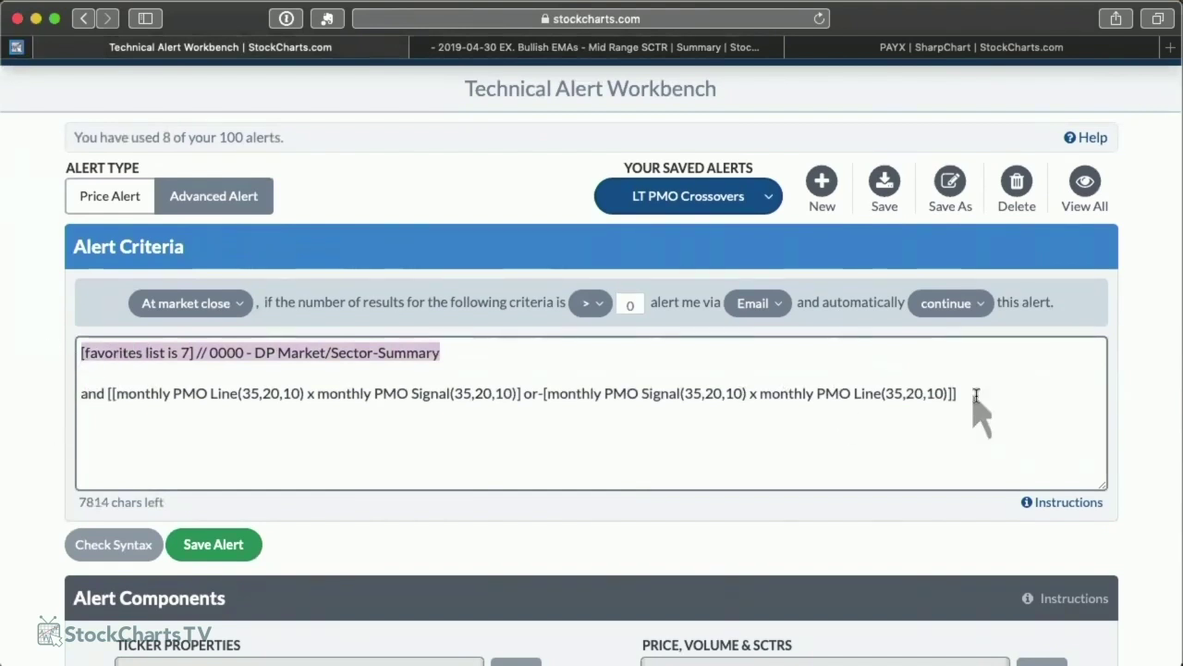
{"action": "left_click_drag", "start_coordinate": [975, 396], "coordinate": [5, 392]}
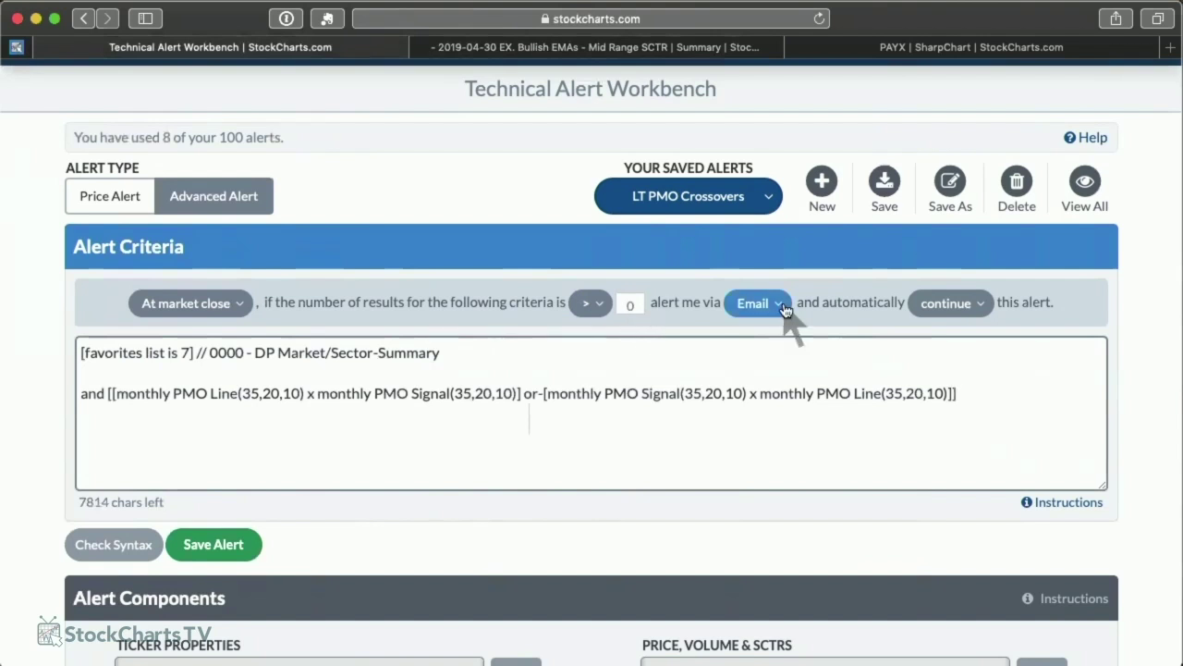
Review the follow-up options of the LT PMO Crossovers alert and the Alert Components available for building advanced alert criteria.
{"action": "left_click", "coordinate": [980, 308]}
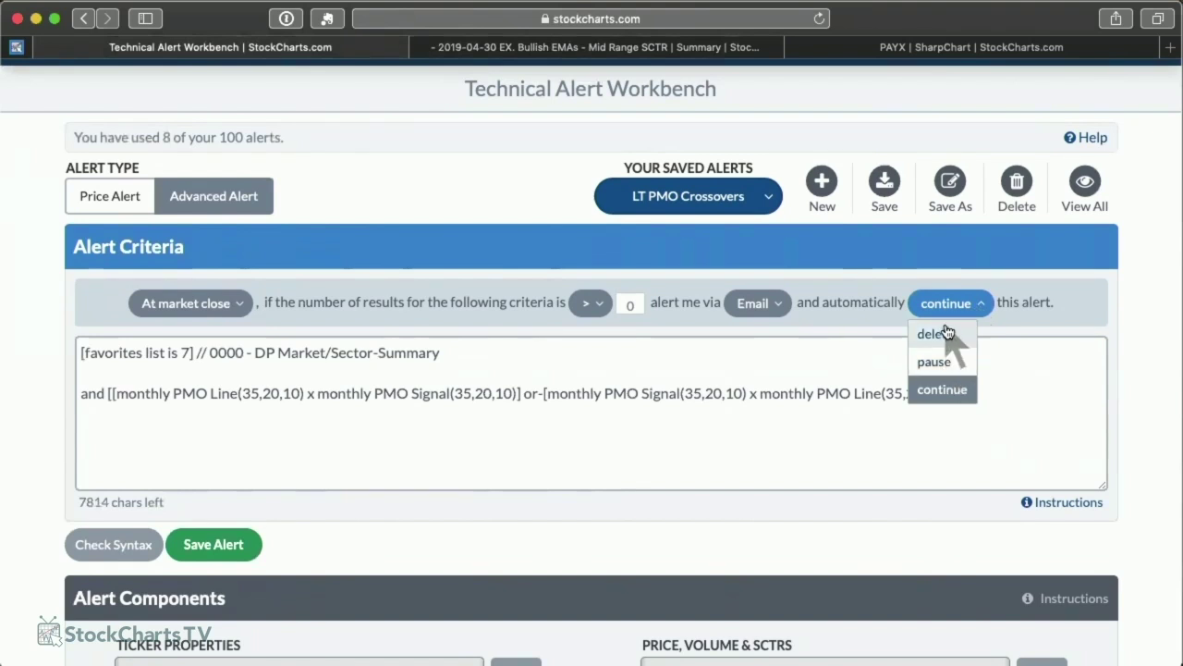
{"action": "left_click", "coordinate": [1043, 357]}
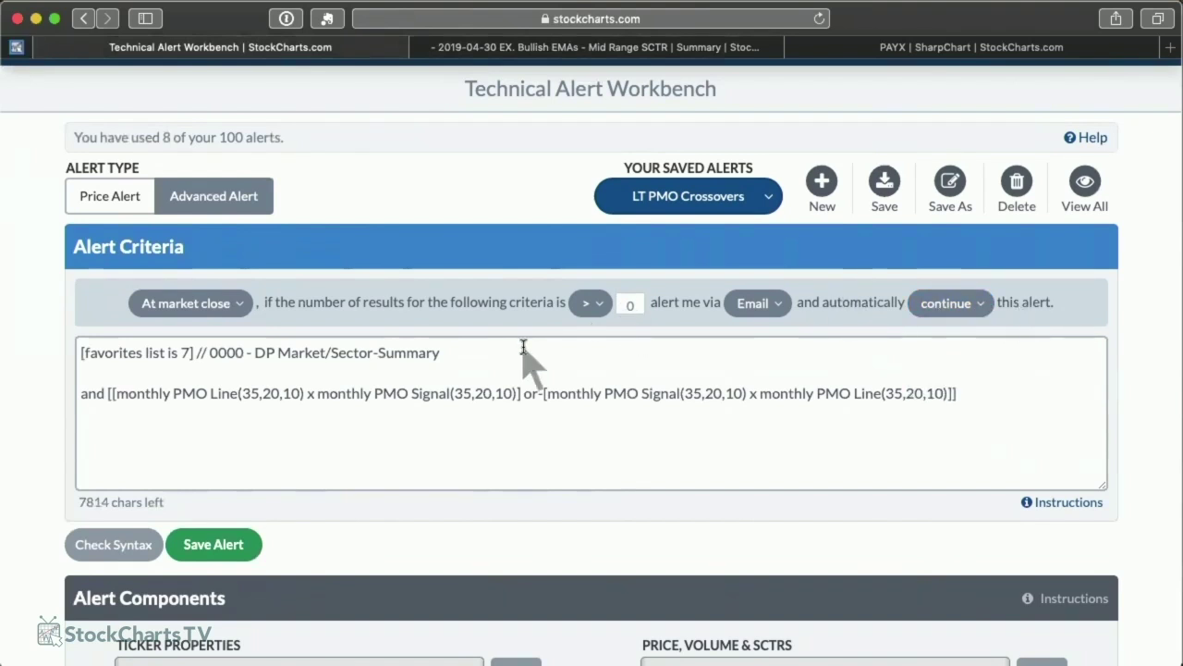
{"action": "scroll", "coordinate": [525, 353], "scroll_direction": "up", "scroll_amount": 2}
{"action": "scroll", "coordinate": [523, 347], "scroll_direction": "up", "scroll_amount": 1}
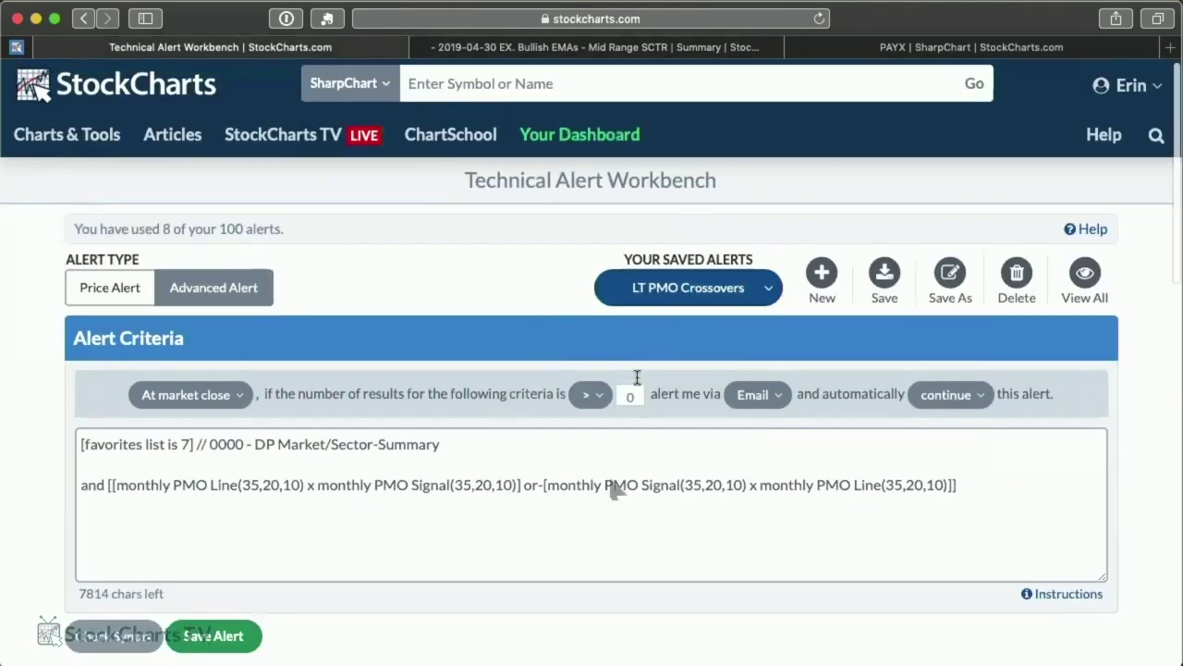
{"action": "scroll", "coordinate": [605, 494], "scroll_direction": "down", "scroll_amount": 8}
{"action": "scroll", "coordinate": [602, 485], "scroll_direction": "down", "scroll_amount": 6}
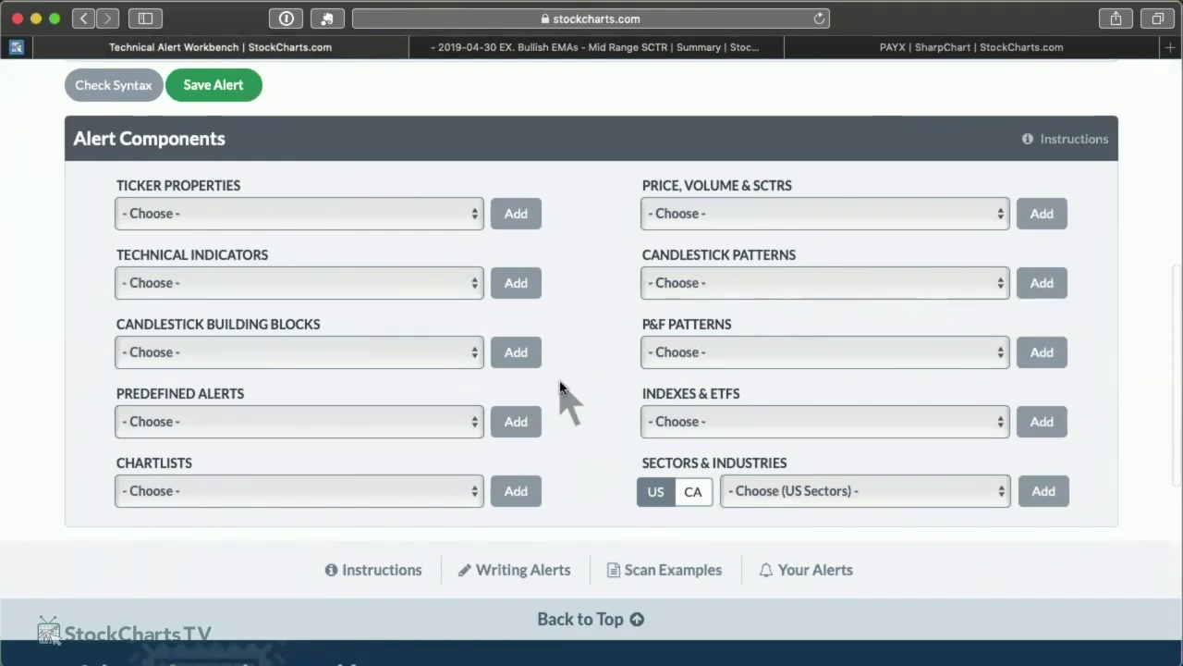
{"action": "scroll", "coordinate": [560, 388], "scroll_direction": "up", "scroll_amount": 9}
{"action": "scroll", "coordinate": [560, 384], "scroll_direction": "up", "scroll_amount": 5}
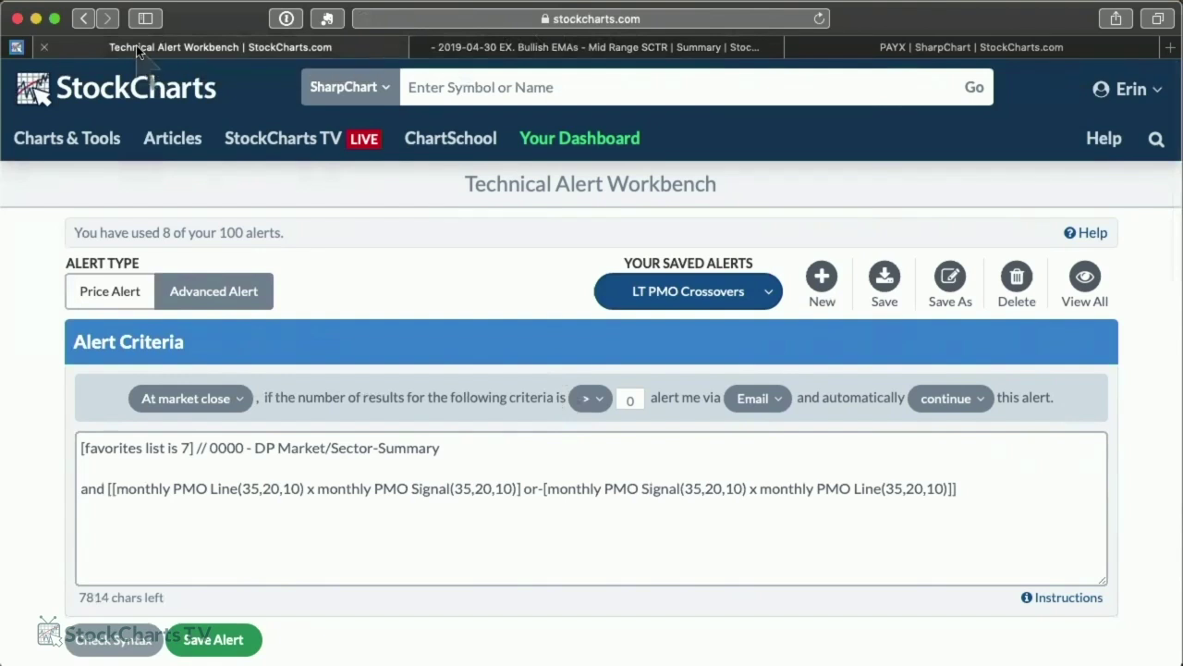
Detach the Technical Alert Workbench tab into its own browser window and position it over the ChartList summary window.
{"action": "left_click_drag", "start_coordinate": [136, 45], "coordinate": [1066, 257]}
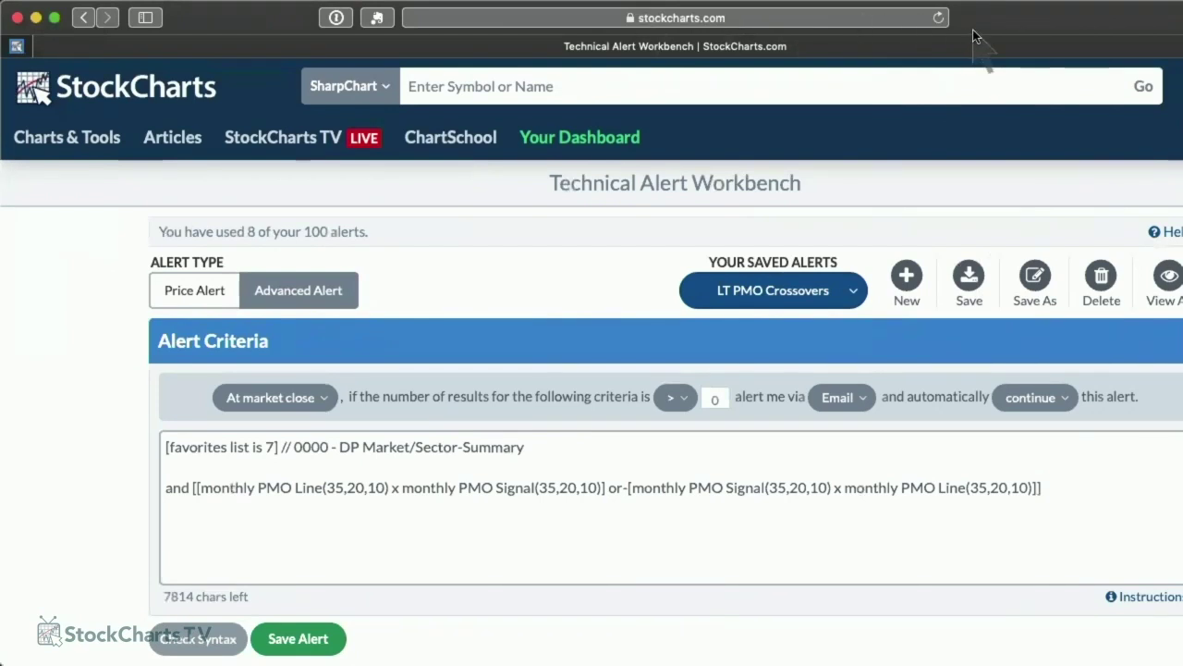
{"action": "left_click_drag", "start_coordinate": [560, 23], "coordinate": [560, 230]}
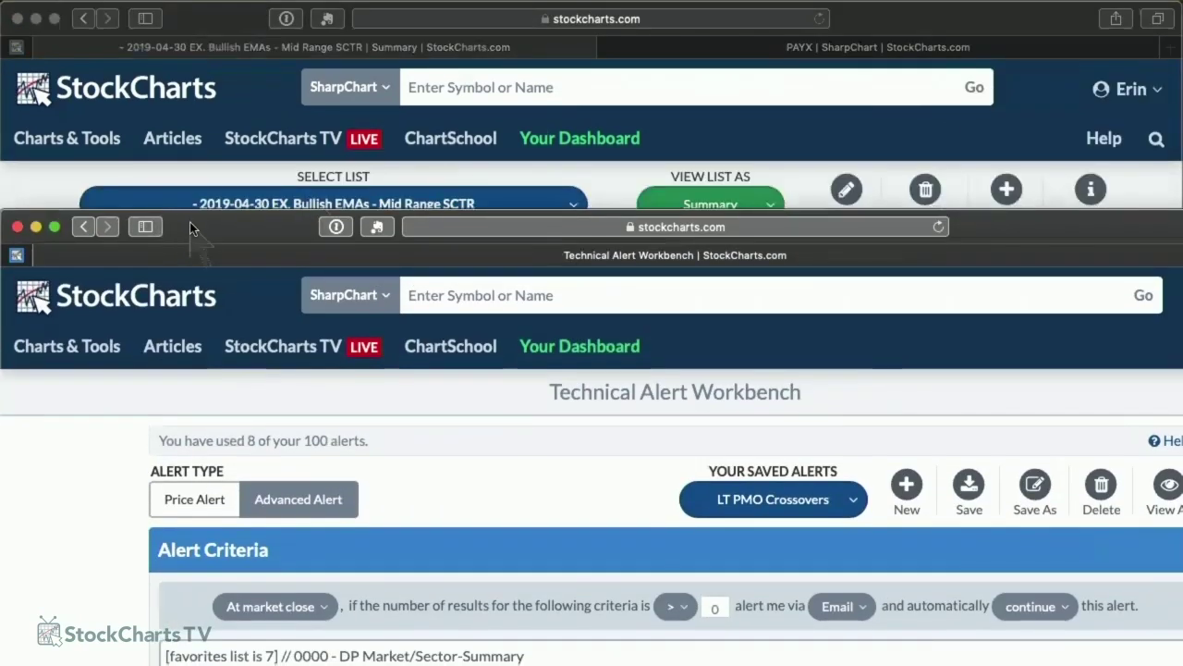
{"action": "left_click_drag", "start_coordinate": [189, 229], "coordinate": [329, 157]}
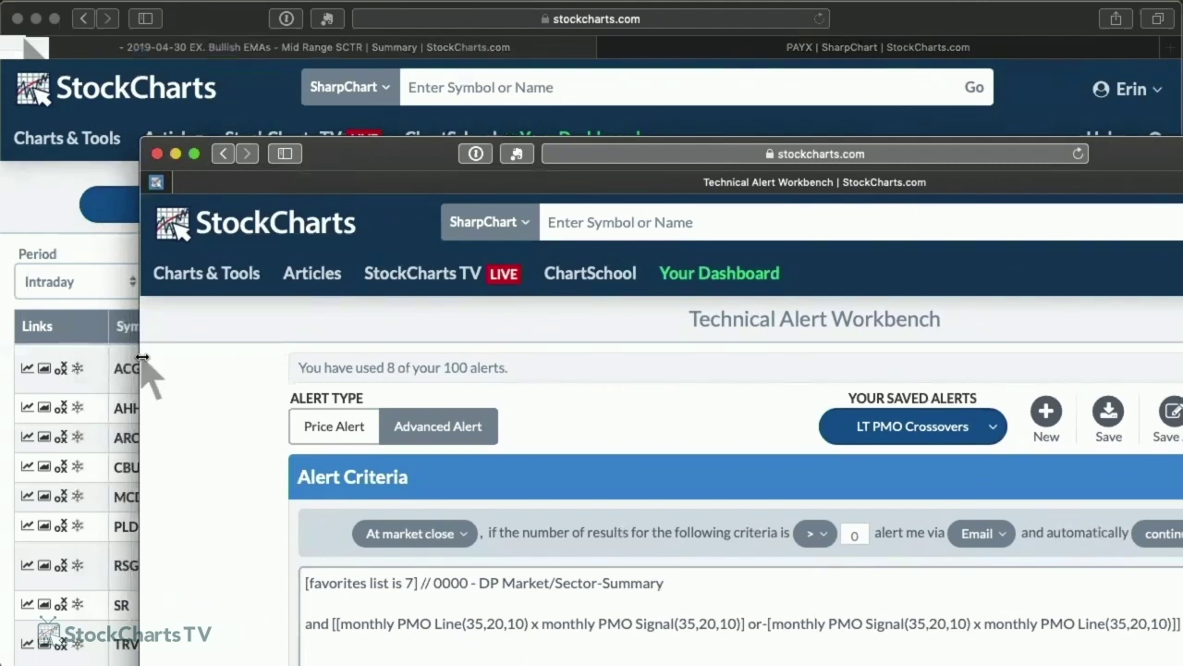
{"action": "left_click_drag", "start_coordinate": [1120, 154], "coordinate": [935, 59]}
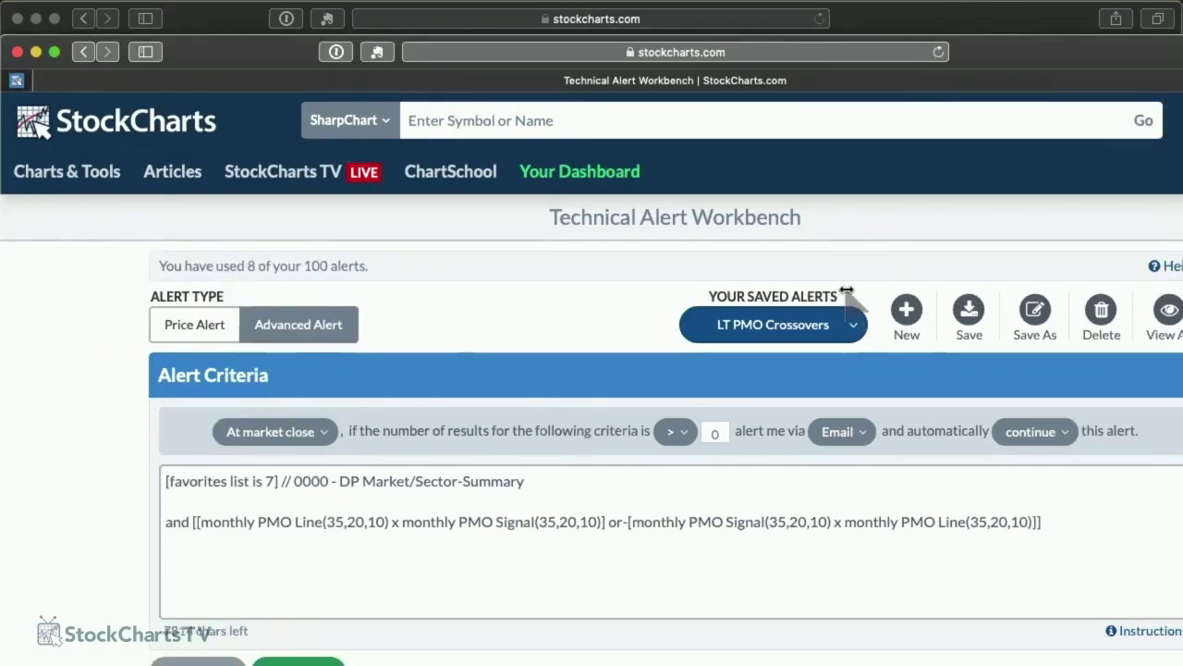
Rearrange the overlapping browser windows and minimize the ChartList summary window, keeping the Technical Alert Workbench in front of the PAYX chart.
{"action": "left_click", "coordinate": [1020, 18]}
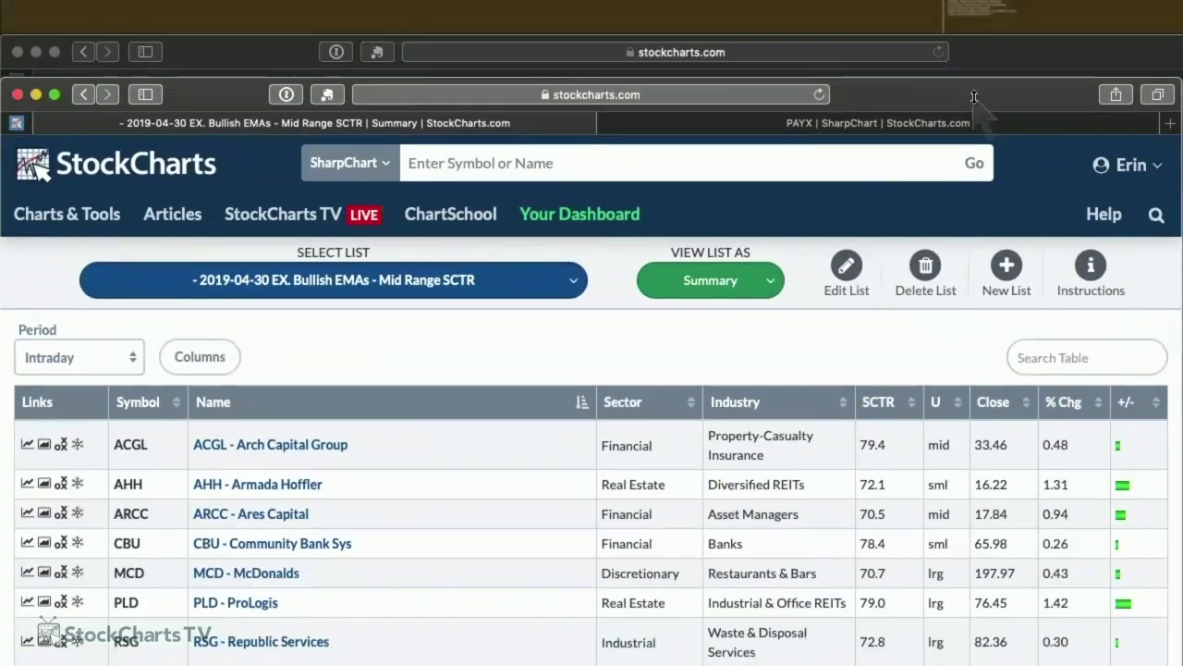
{"action": "left_click_drag", "start_coordinate": [1020, 19], "coordinate": [1137, 100]}
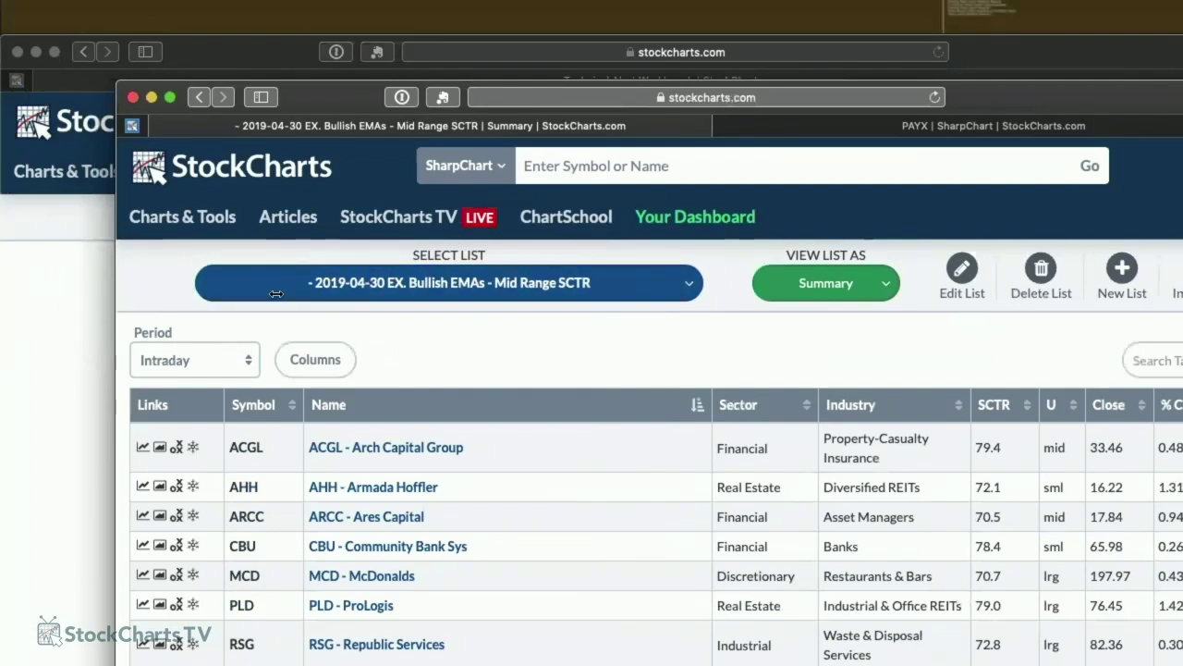
{"action": "left_click", "coordinate": [1014, 63]}
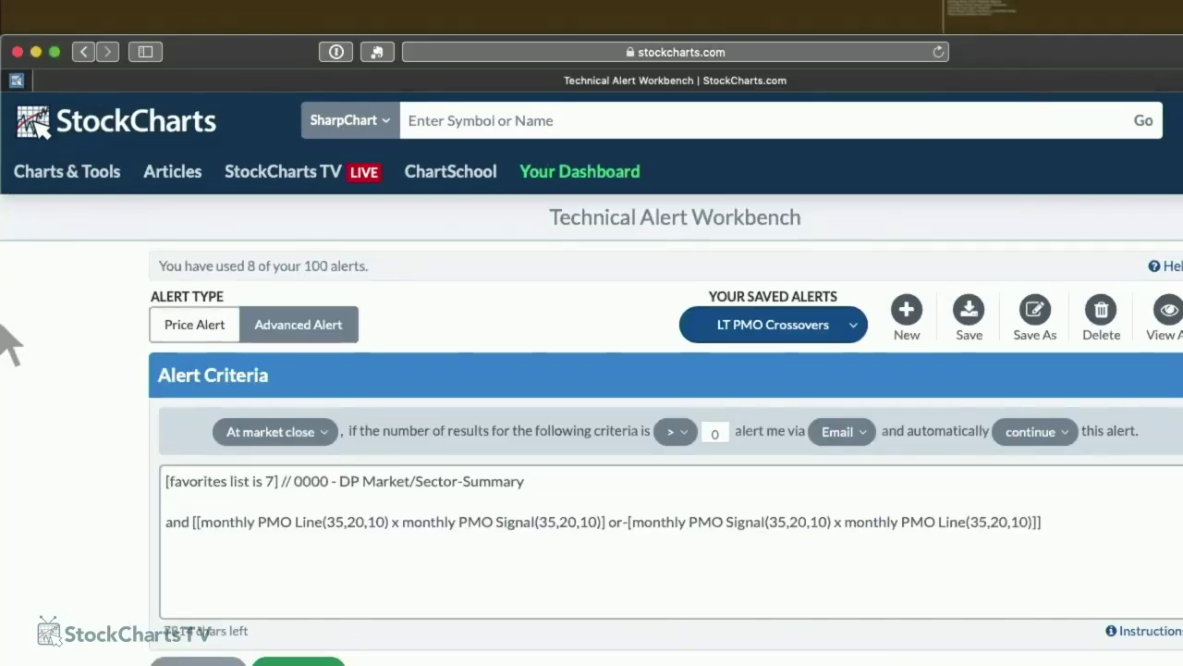
{"action": "left_click_drag", "start_coordinate": [214, 50], "coordinate": [375, 47]}
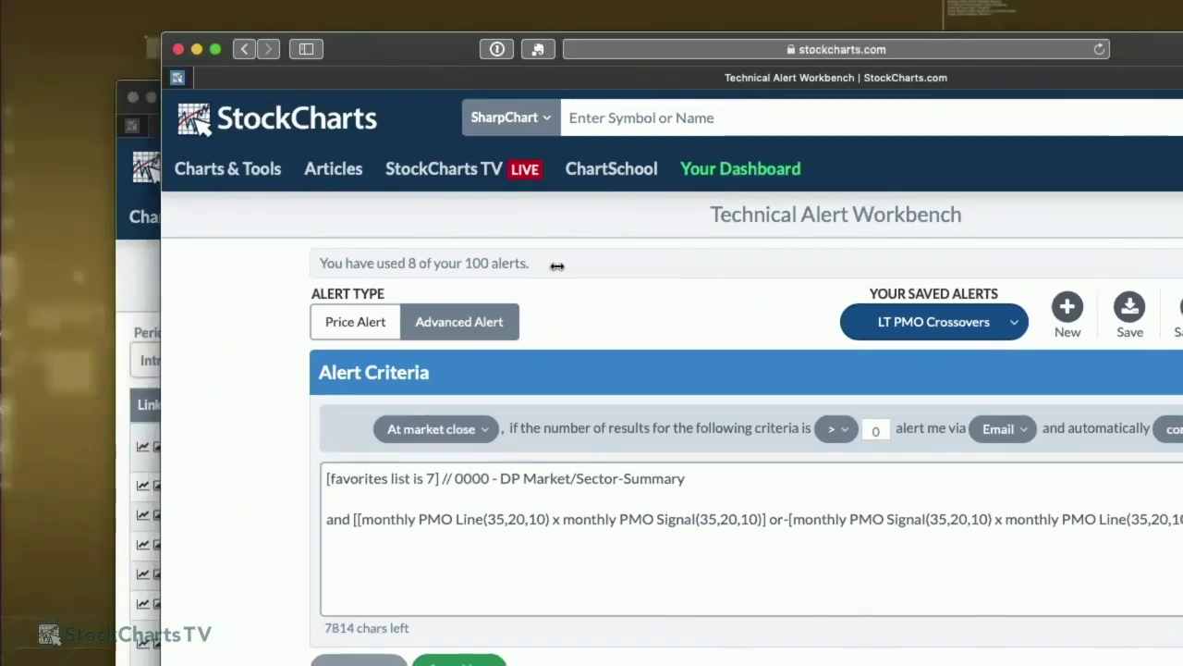
{"action": "left_click", "coordinate": [77, 348]}
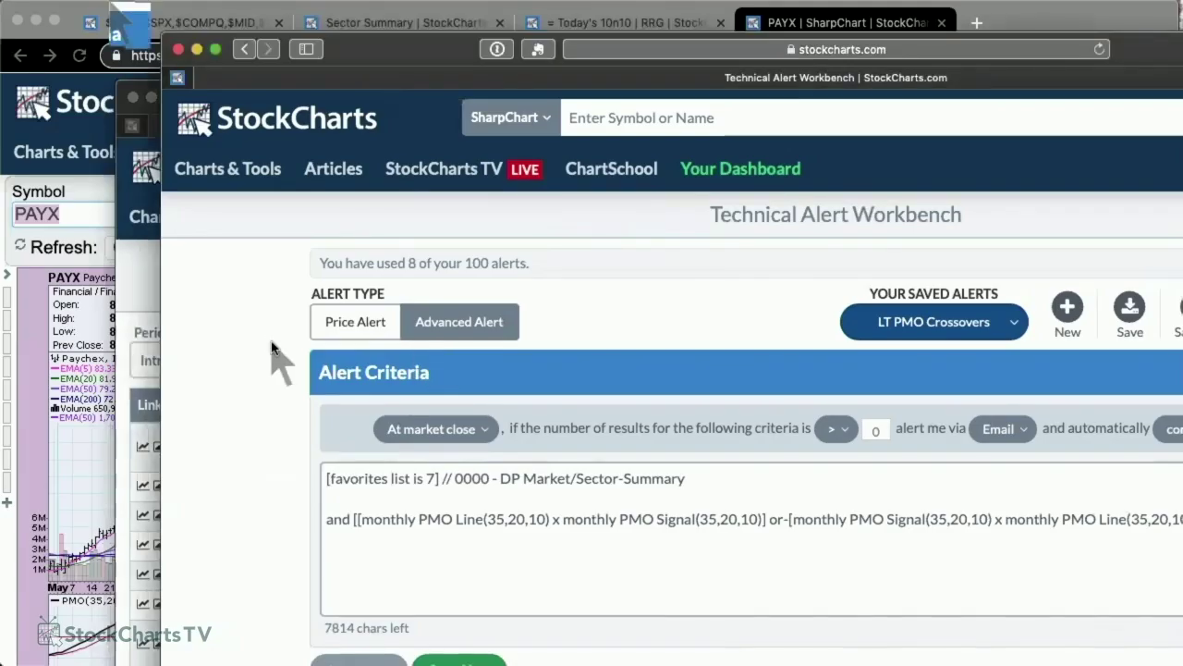
{"action": "left_click", "coordinate": [129, 268]}
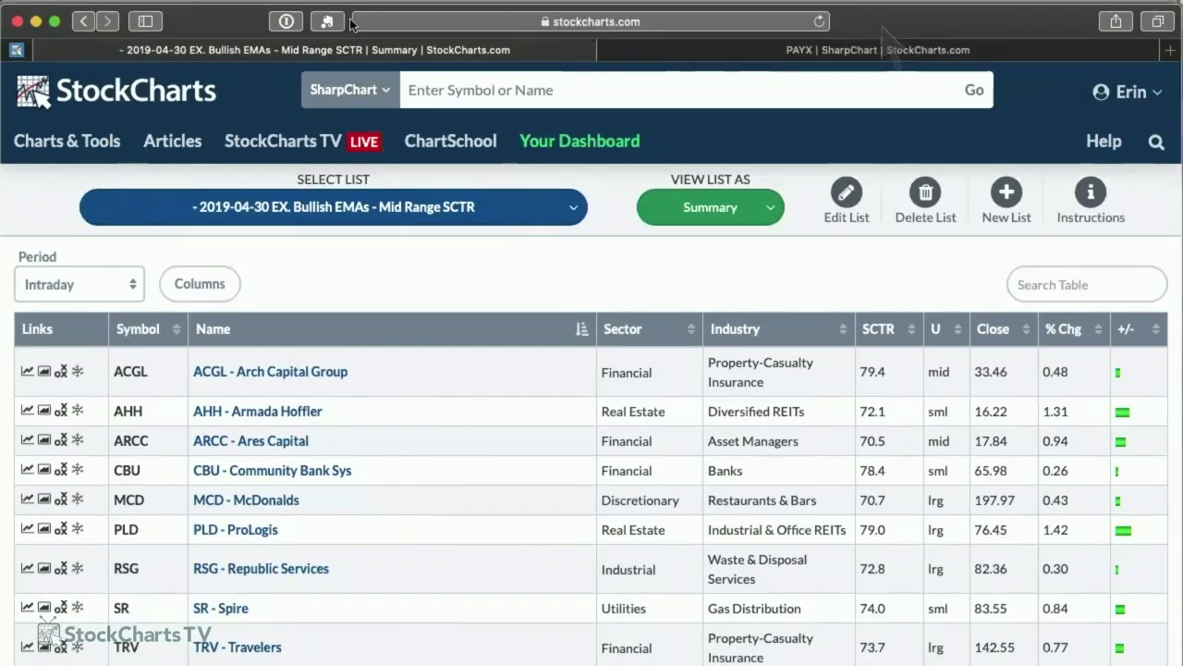
{"action": "left_click", "coordinate": [37, 23]}
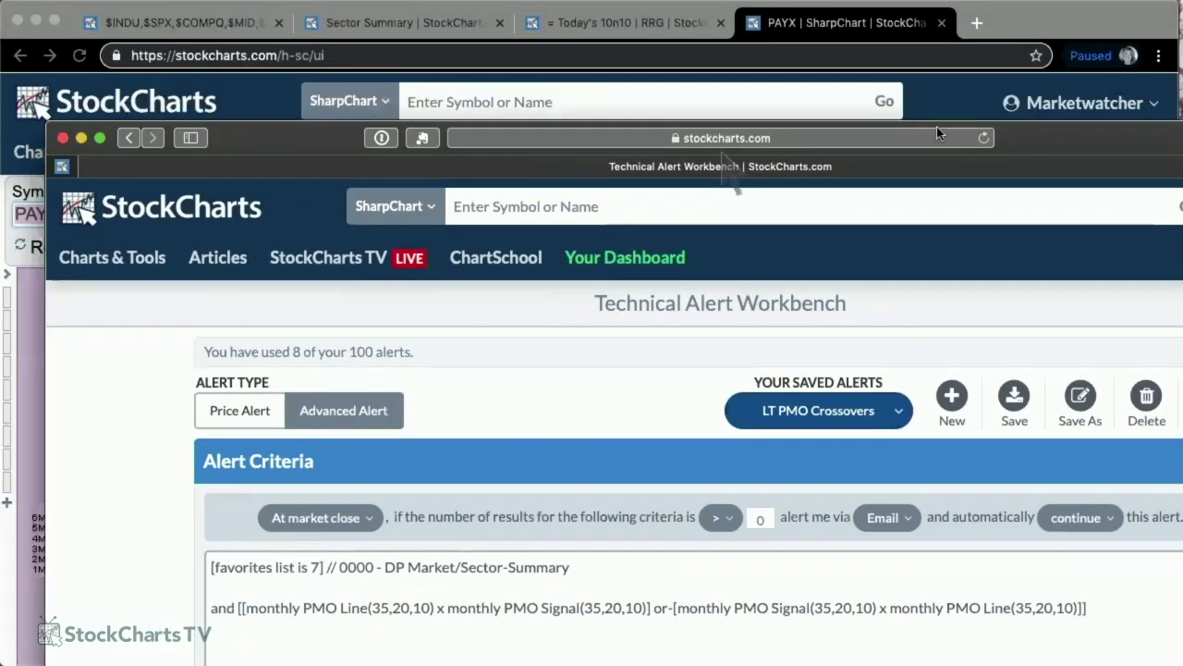
Shrink the Technical Alert Workbench window and place it beside the PAYX SharpChart so both windows are partly visible.
{"action": "left_click_drag", "start_coordinate": [921, 73], "coordinate": [1182, 18]}
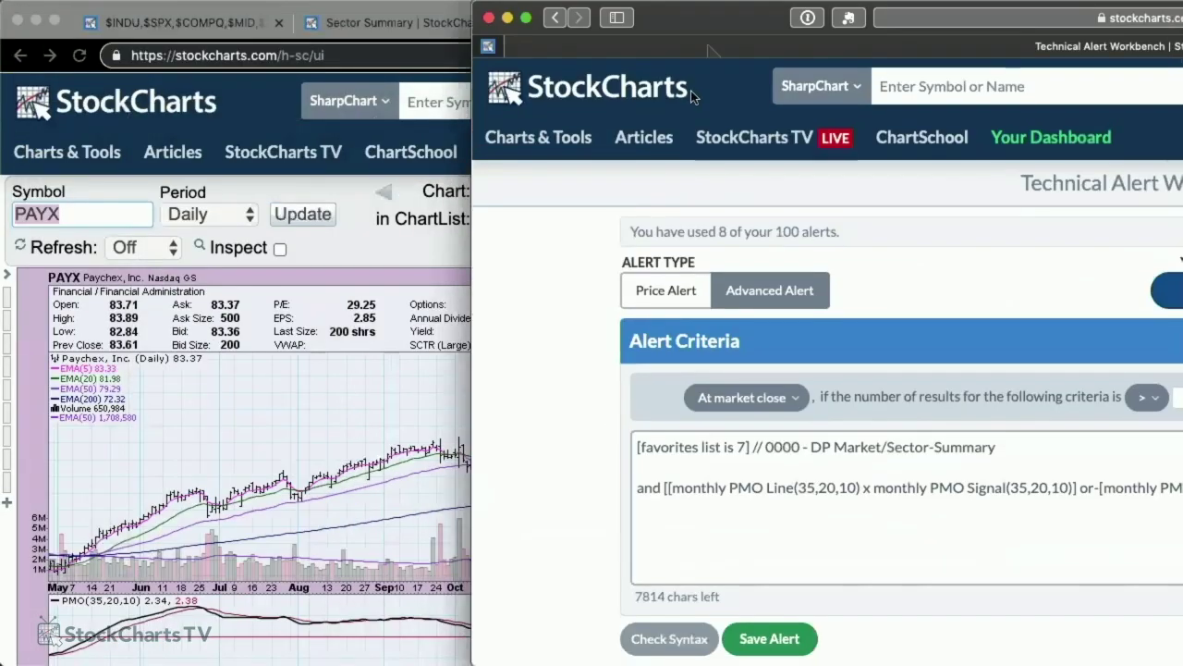
{"action": "left_click_drag", "start_coordinate": [721, 18], "coordinate": [250, 35]}
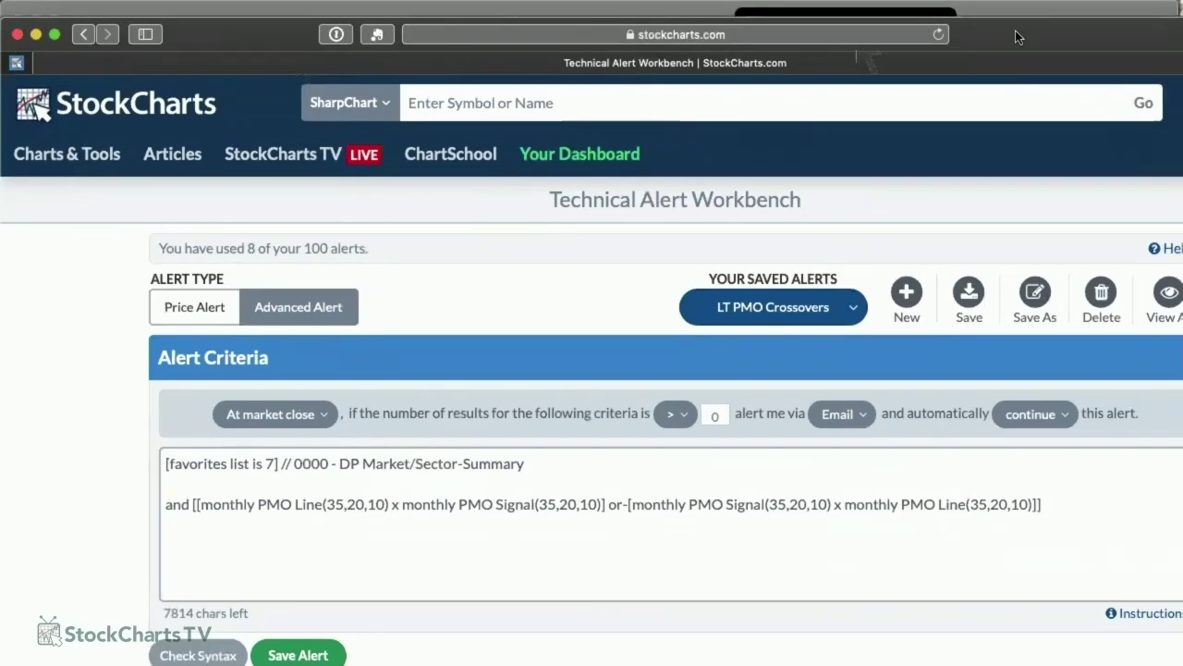
{"action": "left_click_drag", "start_coordinate": [1015, 37], "coordinate": [361, 384]}
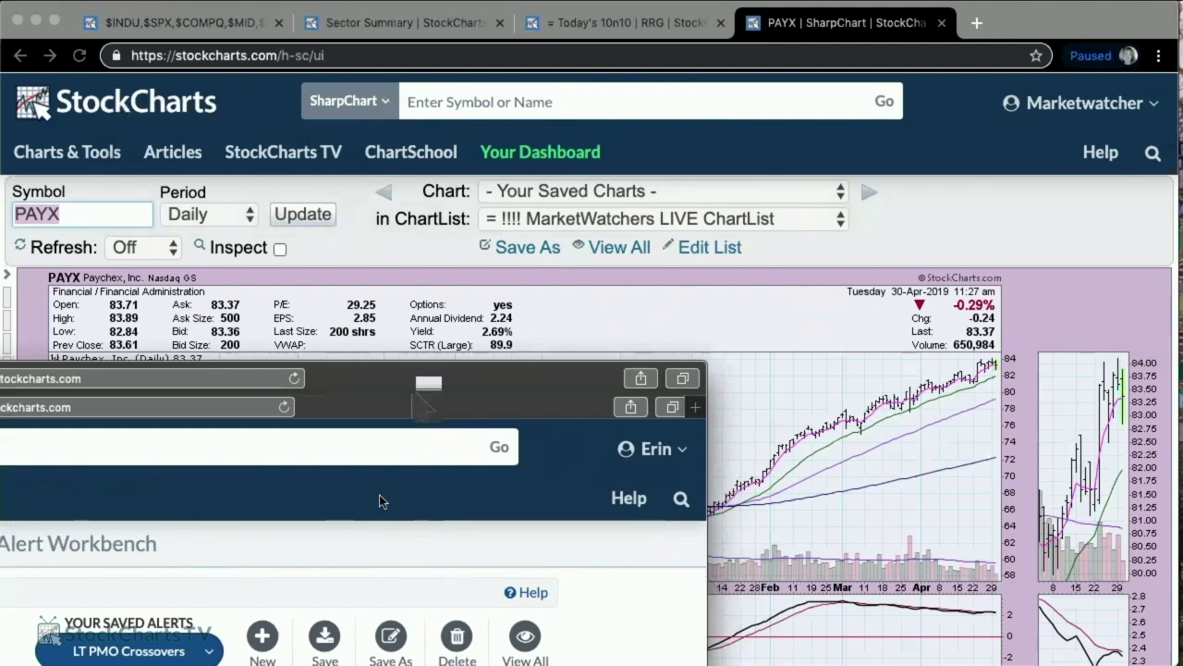
{"action": "key", "text": "super+h"}
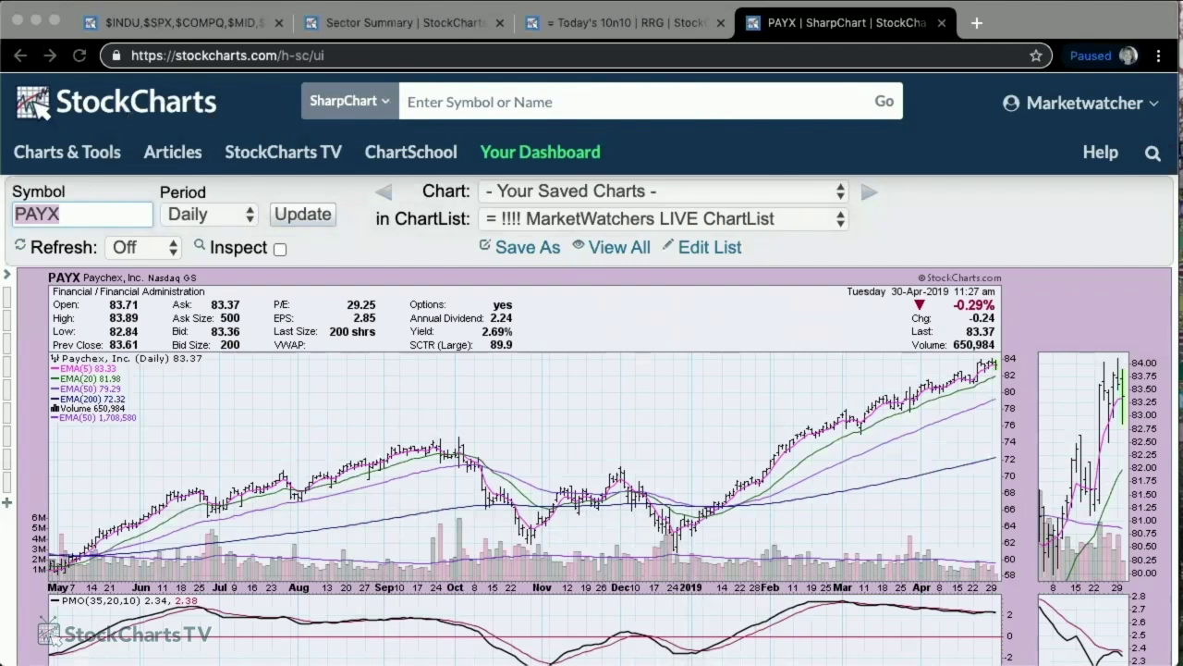
{"action": "key", "text": "super+Tab"}
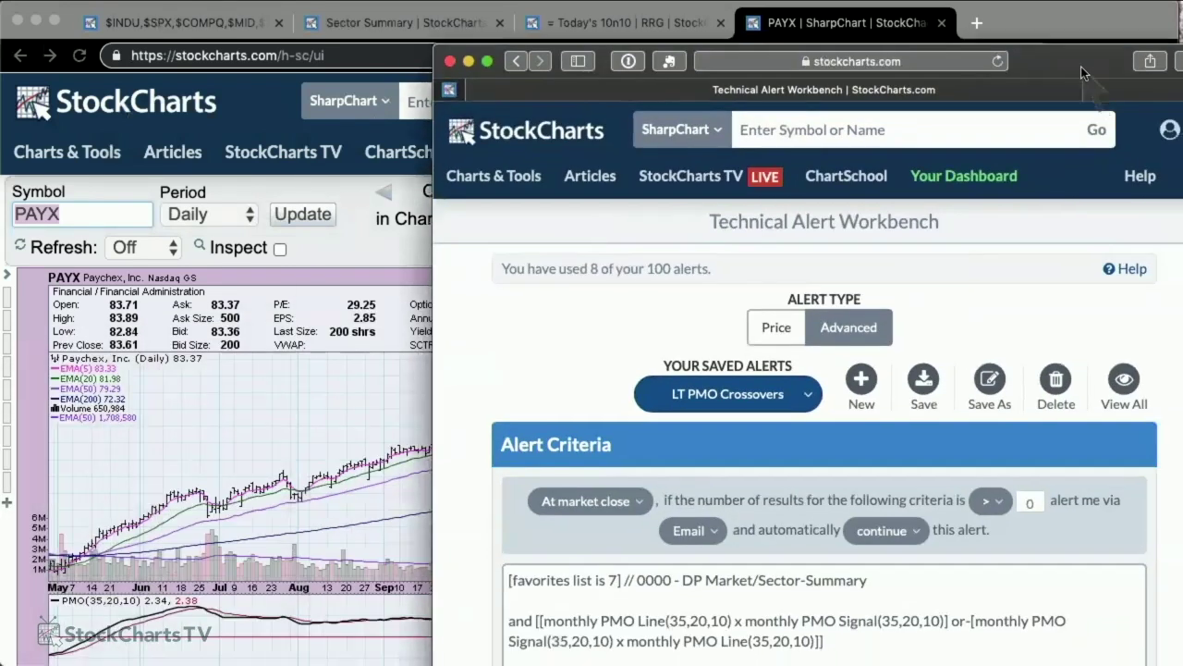
{"action": "left_click_drag", "start_coordinate": [1082, 67], "coordinate": [1049, 13]}
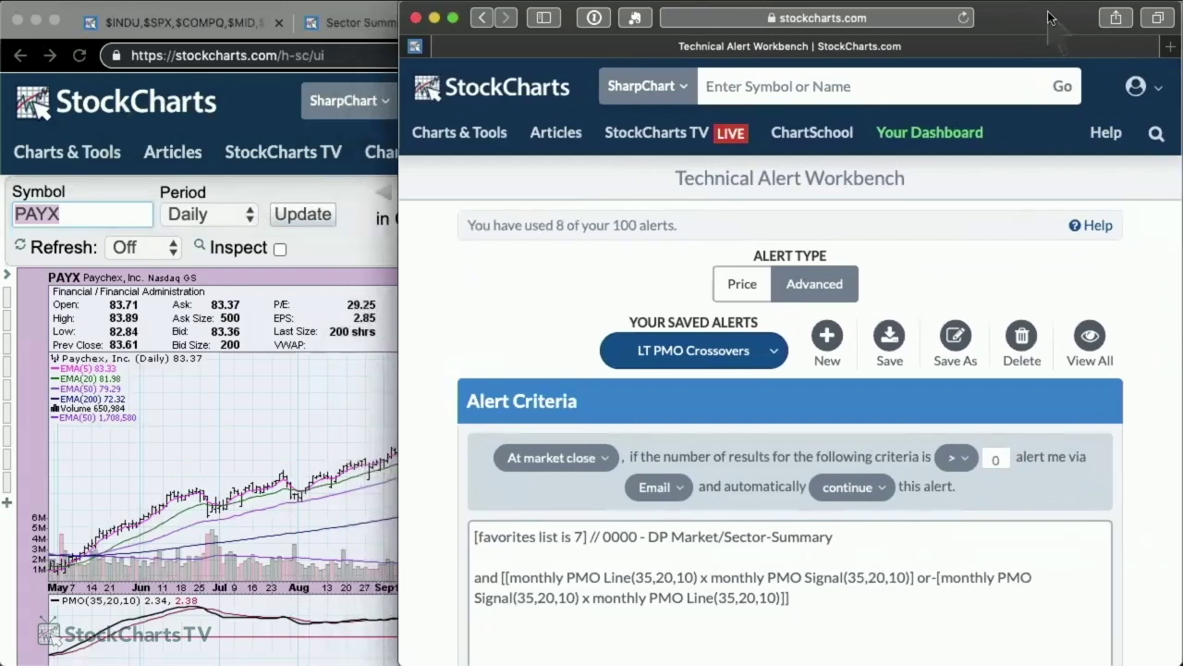
Switch to the Chrome window and open the Advanced Scan Workbench from the Members Dashboard.
{"action": "left_click", "coordinate": [262, 294]}
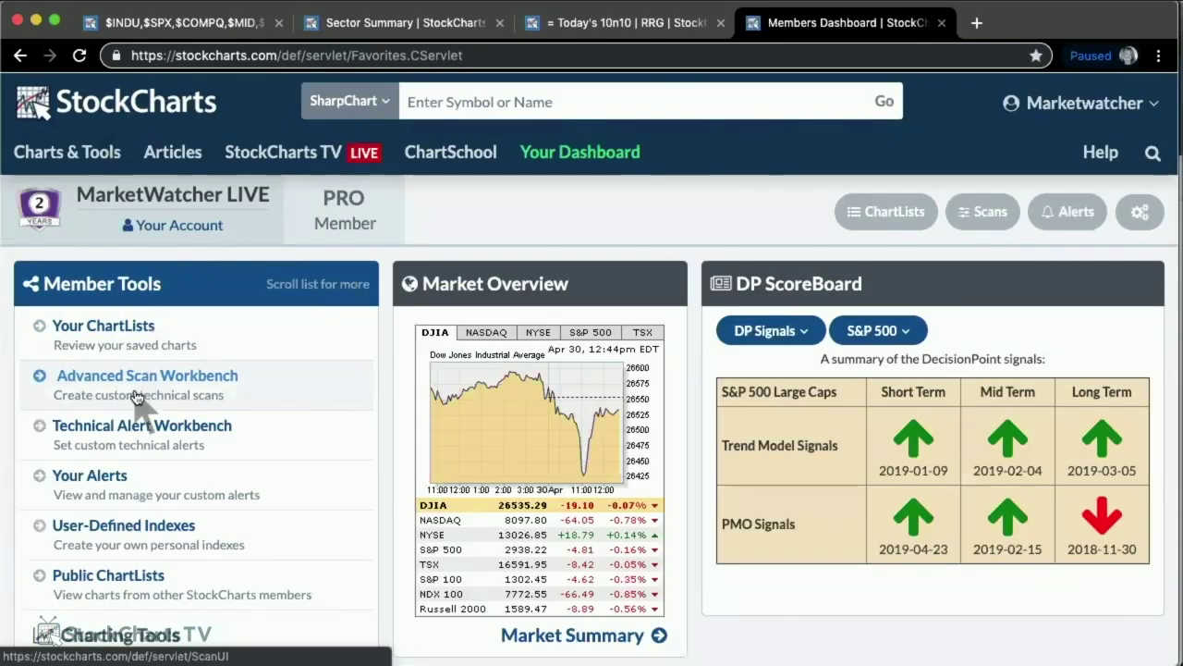
{"action": "left_click", "coordinate": [136, 397]}
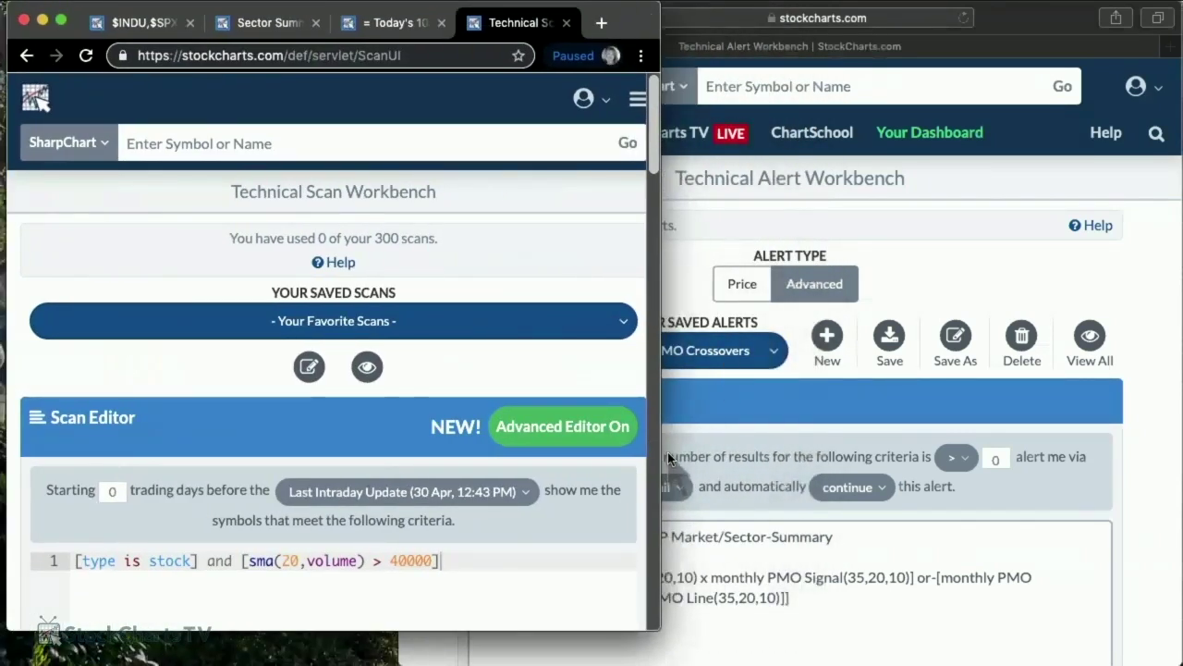
Narrow the Technical Alert Workbench window and position it side by side with the Technical Scan Workbench window.
{"action": "left_click", "coordinate": [700, 222]}
{"action": "left_click_drag", "start_coordinate": [1083, 24], "coordinate": [968, 24]}
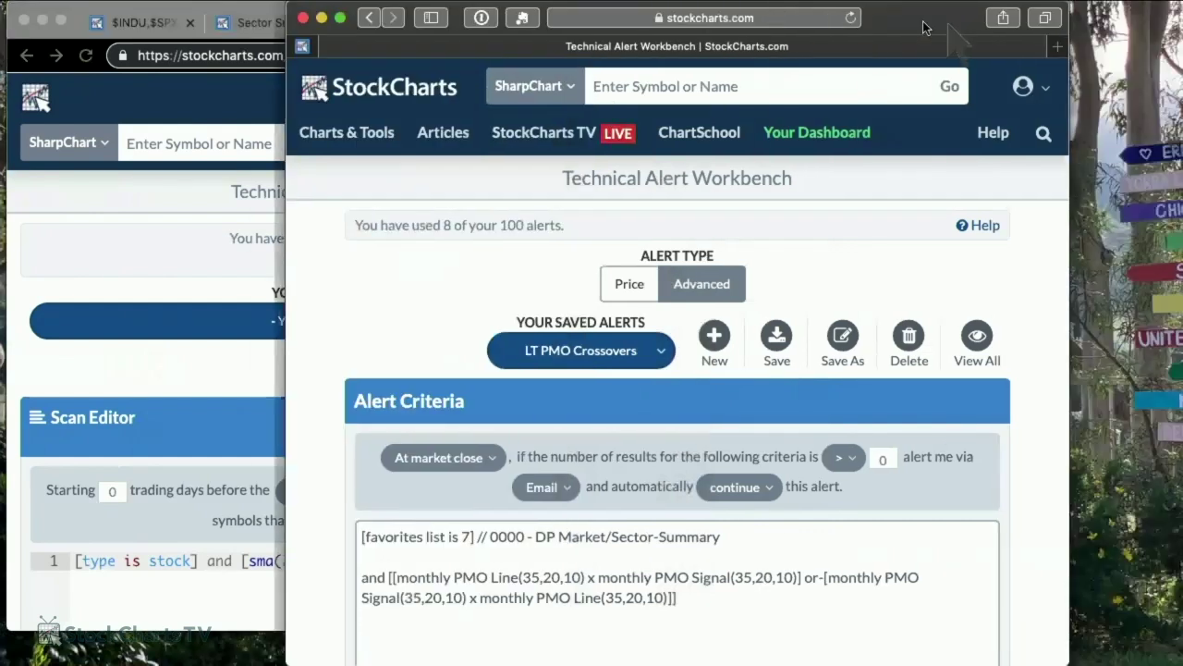
{"action": "left_click_drag", "start_coordinate": [1058, 207], "coordinate": [912, 207]}
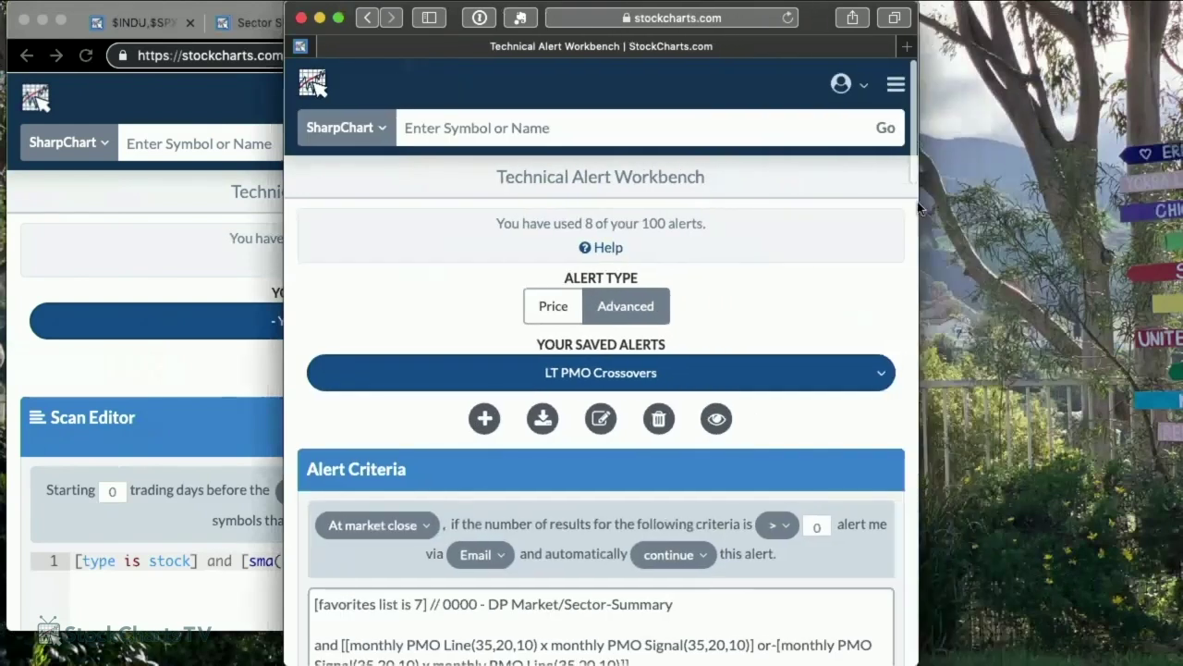
{"action": "left_click_drag", "start_coordinate": [820, 13], "coordinate": [1135, 11]}
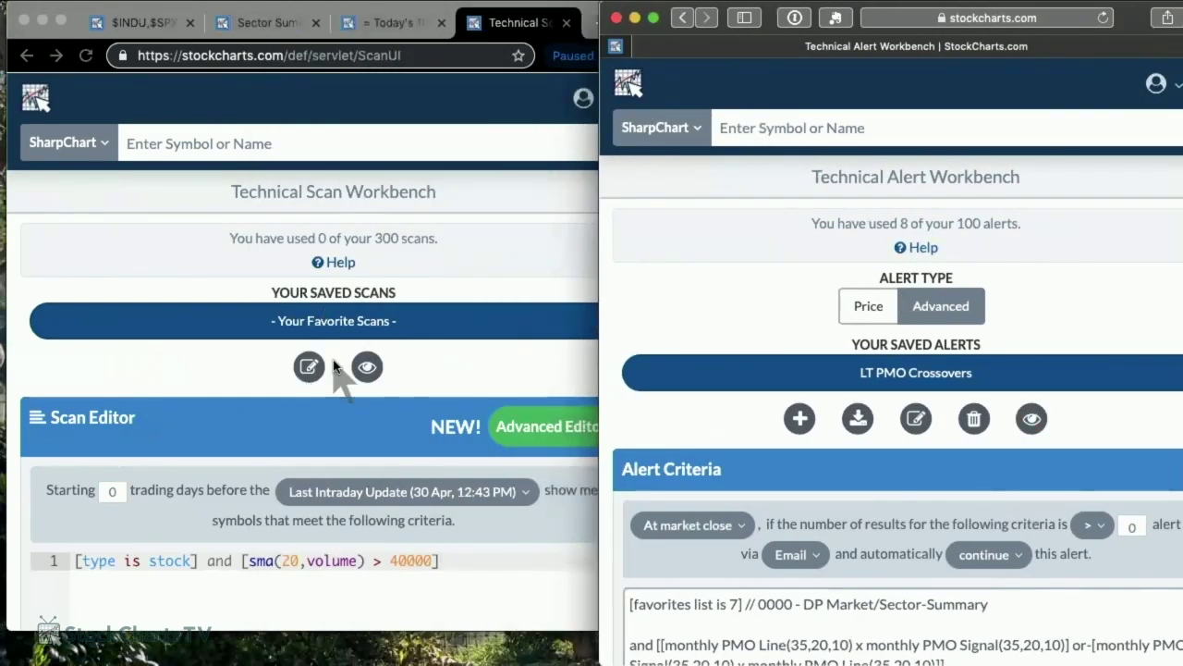
Compare the two workbench pages by highlighting "Scan" and "Alert" in their respective page titles.
{"action": "left_click", "coordinate": [491, 278]}
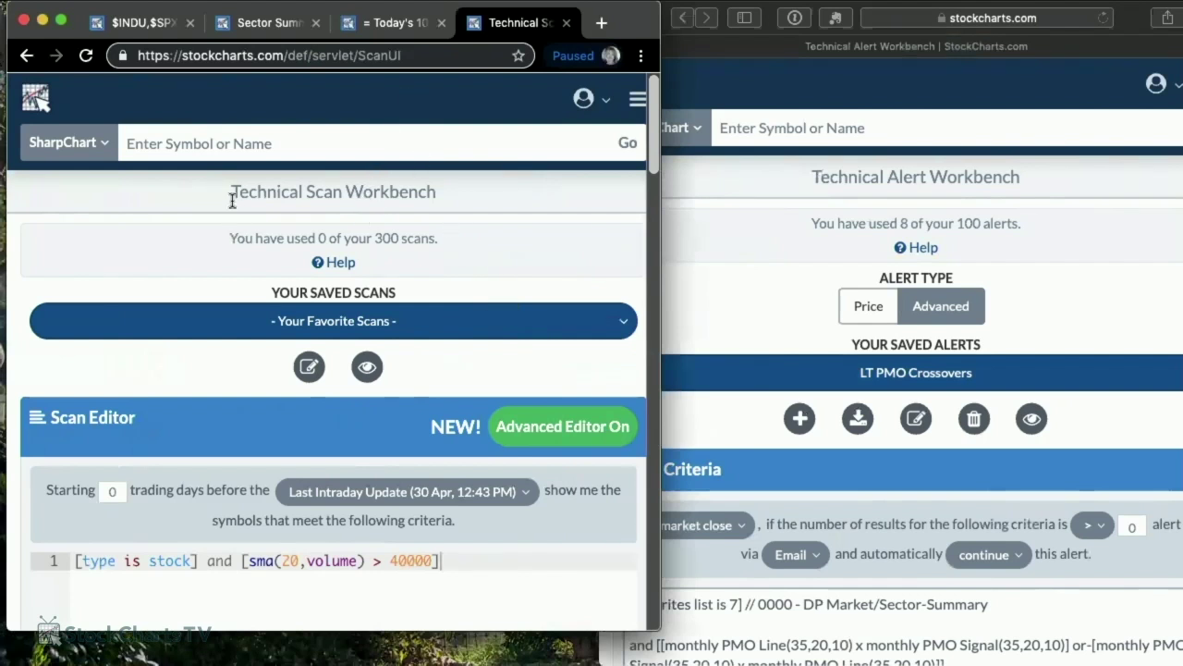
{"action": "left_click_drag", "start_coordinate": [309, 198], "coordinate": [350, 194]}
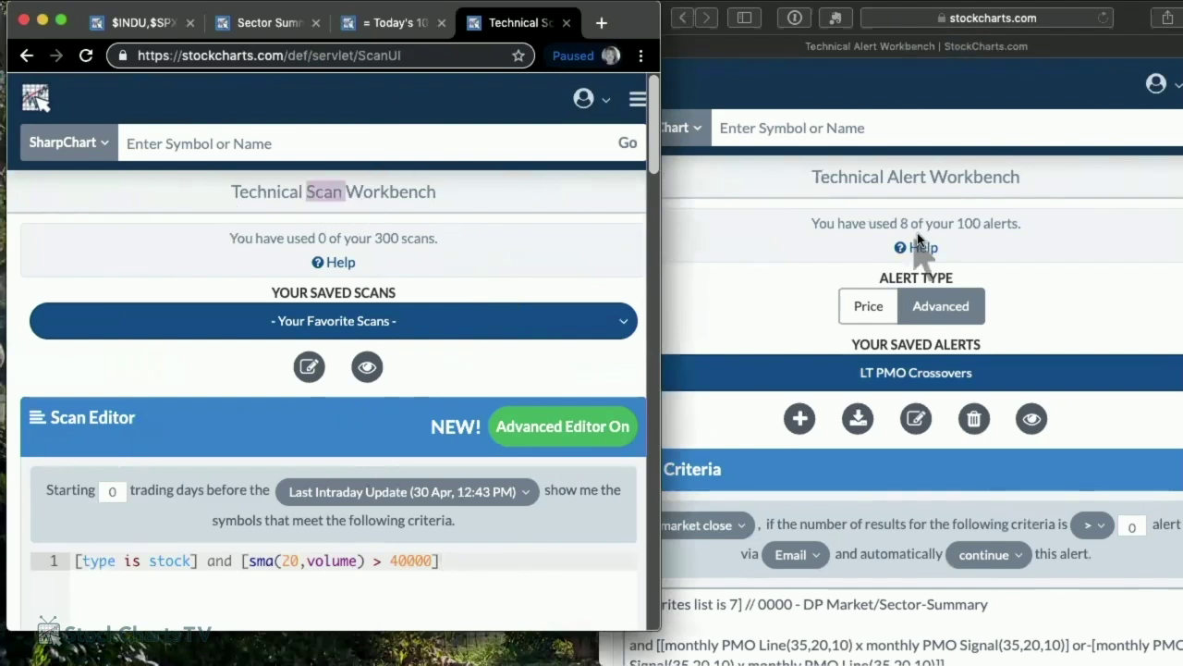
{"action": "left_click", "coordinate": [893, 184]}
{"action": "left_click_drag", "start_coordinate": [888, 177], "coordinate": [947, 179]}
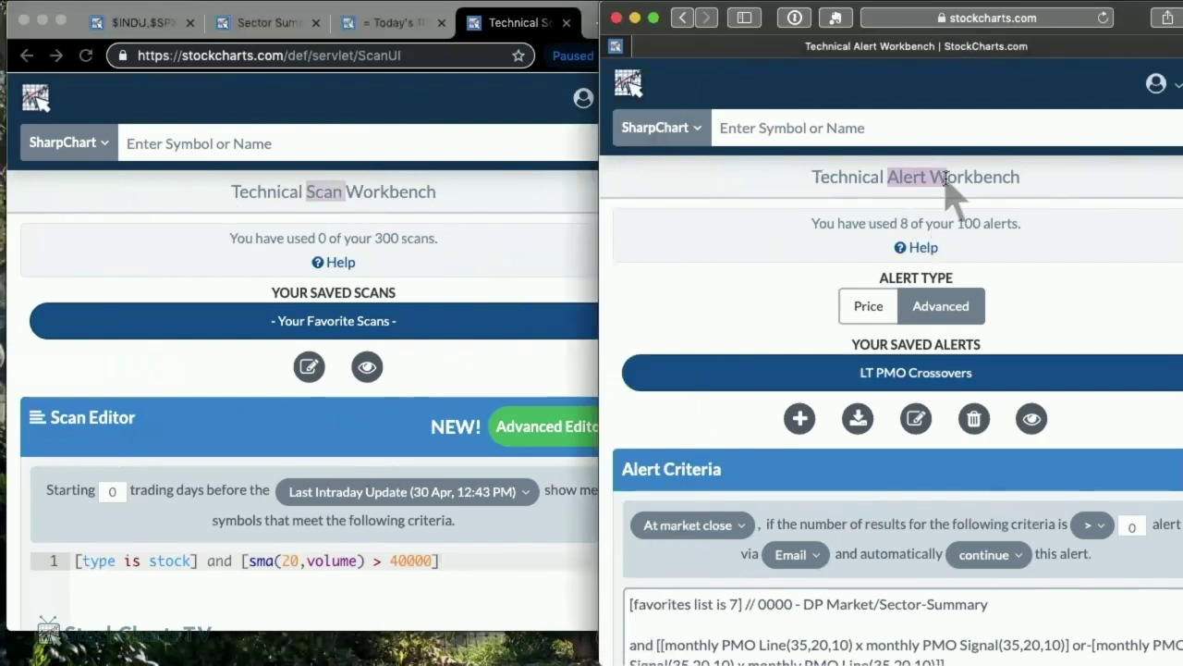
Check the saved scans list in the Technical Scan Workbench and display the page's help steps for creating a scan.
{"action": "left_click", "coordinate": [261, 242]}
{"action": "scroll", "coordinate": [449, 430], "scroll_direction": "down", "scroll_amount": 3}
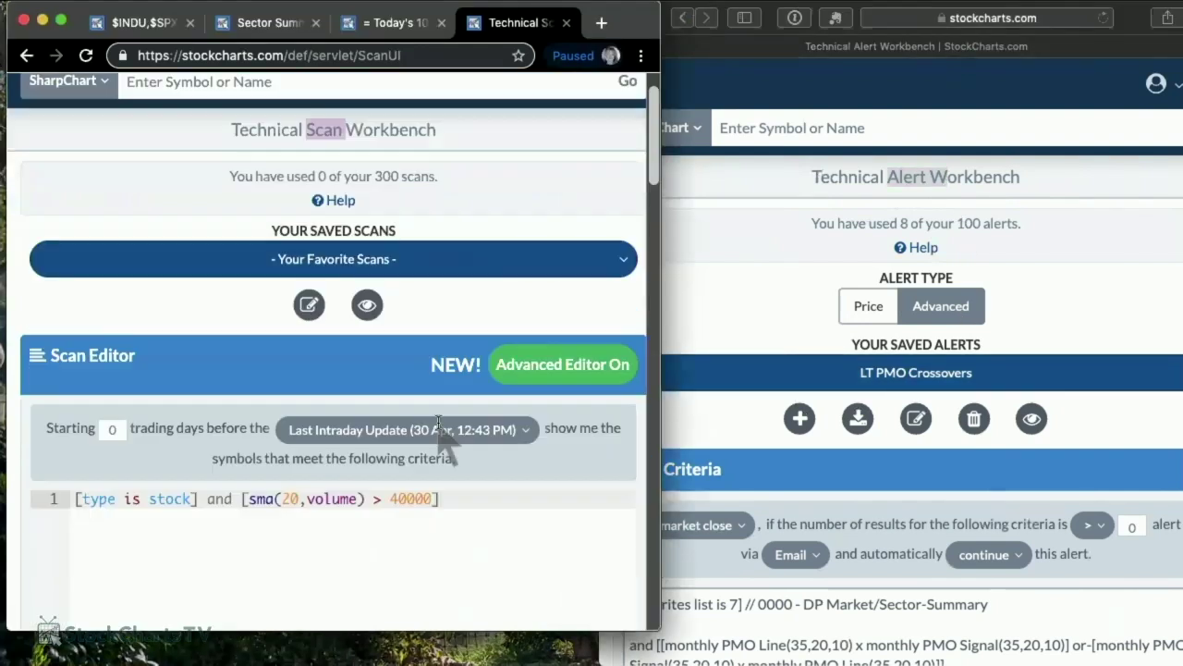
{"action": "left_click", "coordinate": [356, 185]}
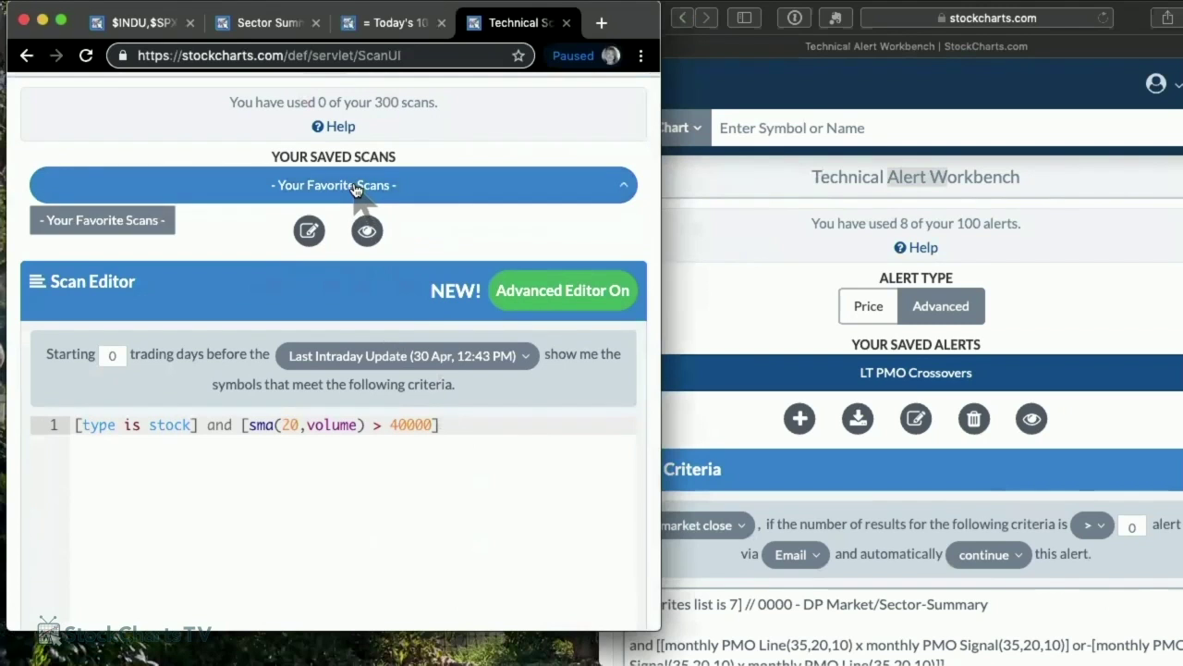
{"action": "left_click", "coordinate": [566, 188]}
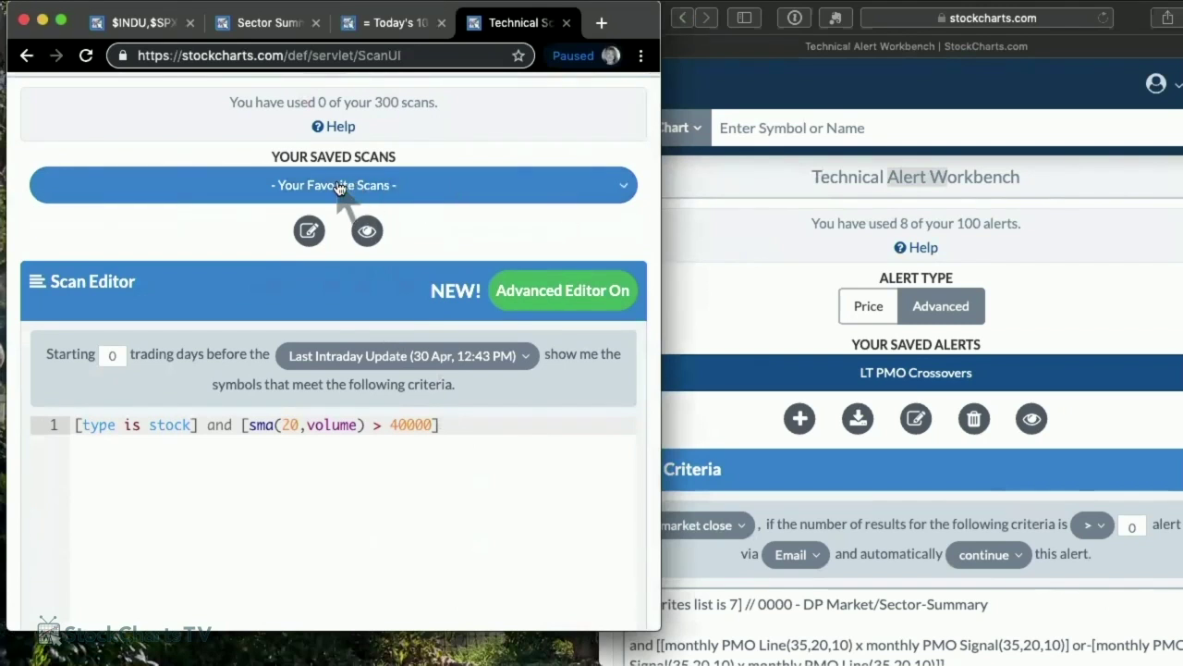
{"action": "left_click", "coordinate": [341, 188]}
{"action": "left_click", "coordinate": [281, 307]}
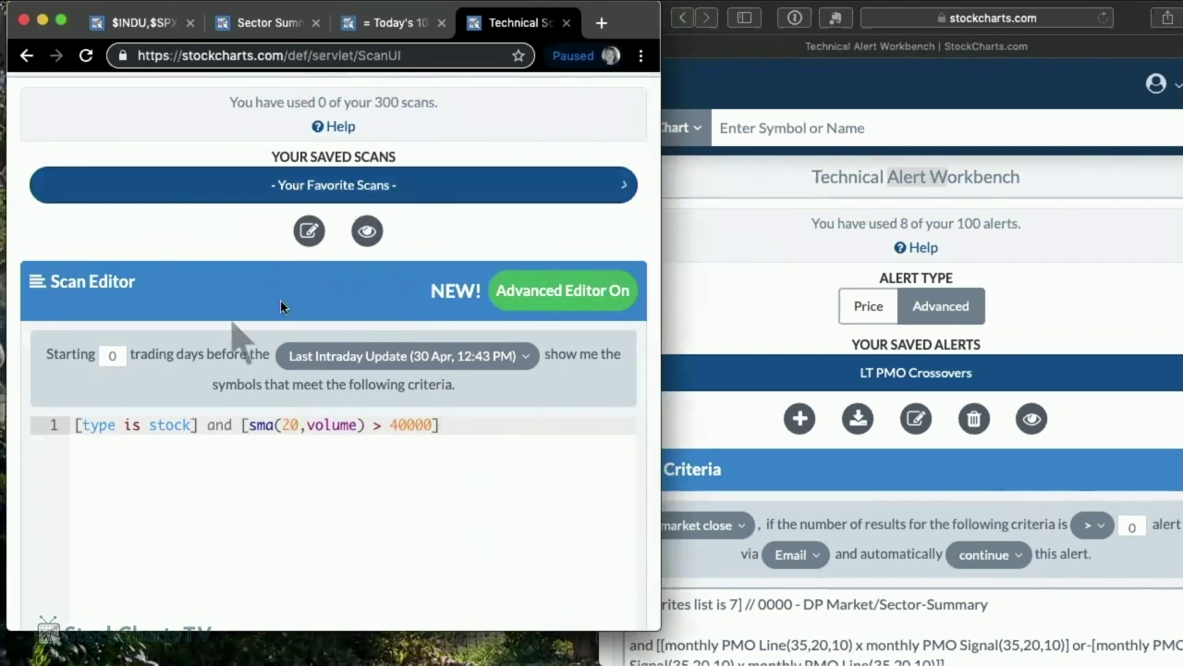
{"action": "left_click", "coordinate": [335, 126]}
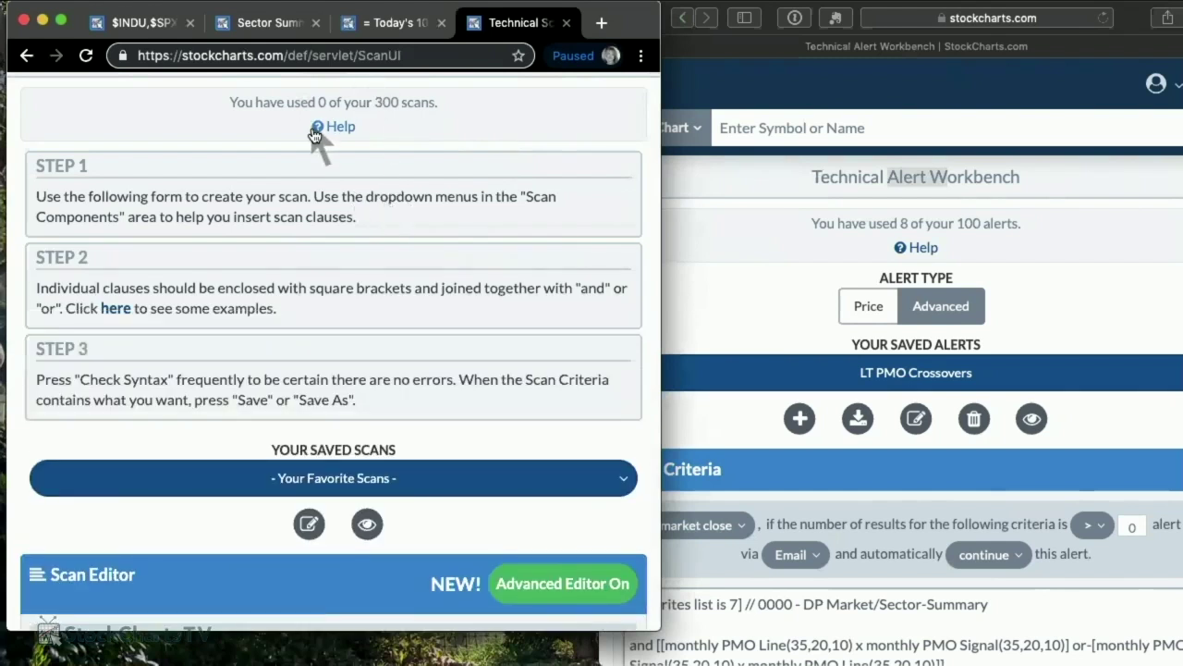
Check the saved scans list and the Scan Editor criteria in the Technical Scan Workbench.
{"action": "left_click", "coordinate": [477, 487]}
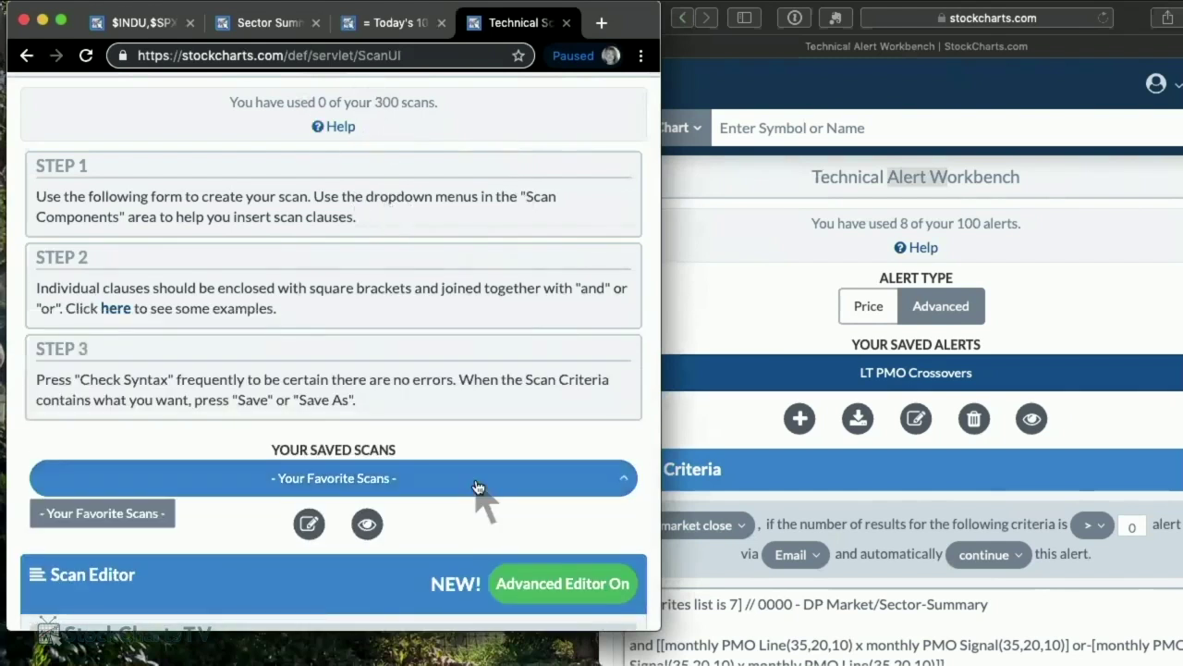
{"action": "scroll", "coordinate": [435, 524], "scroll_direction": "down", "scroll_amount": 5}
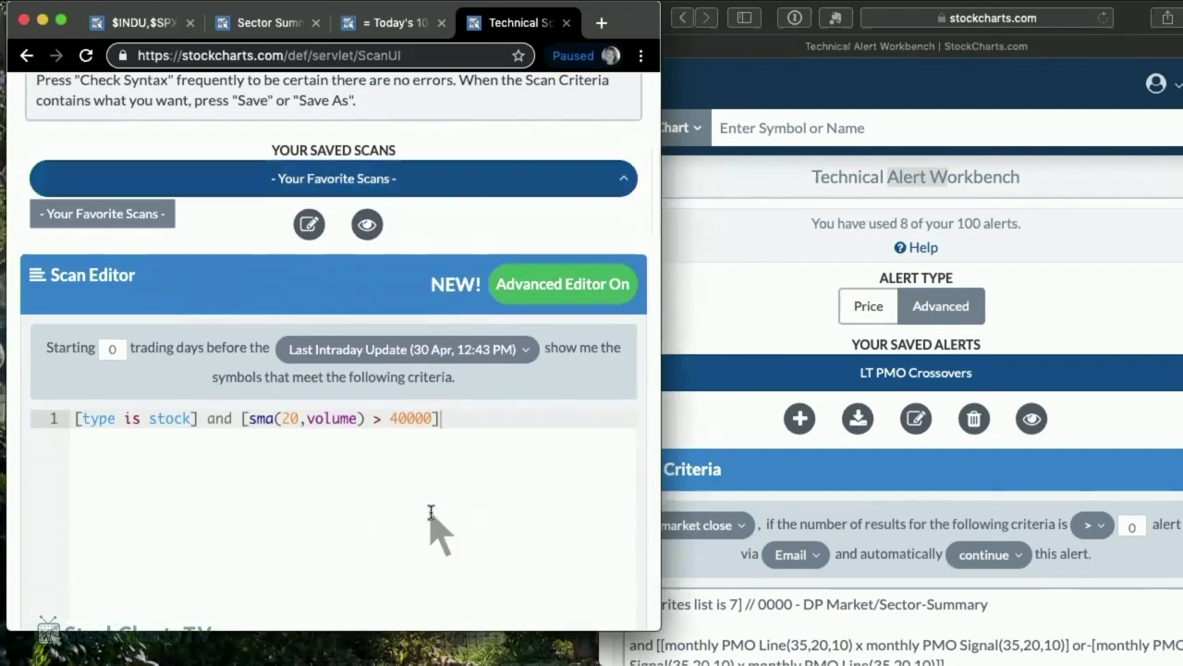
{"action": "left_click", "coordinate": [431, 514]}
{"action": "scroll", "coordinate": [387, 305], "scroll_direction": "up", "scroll_amount": 3}
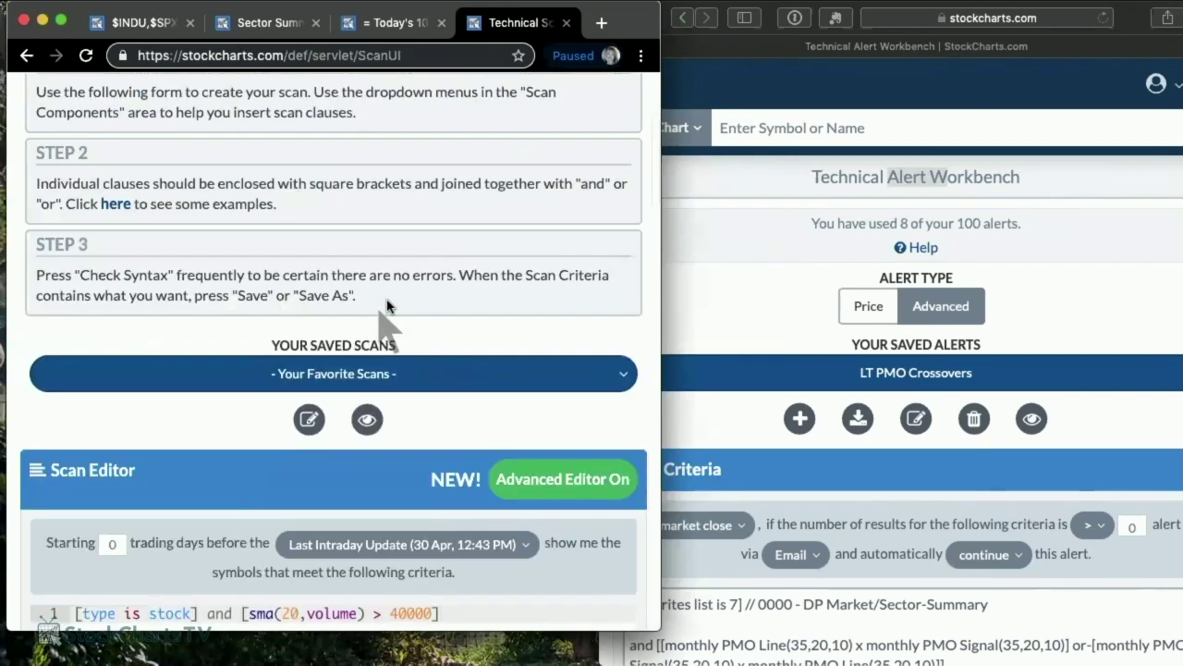
{"action": "scroll", "coordinate": [386, 305], "scroll_direction": "up", "scroll_amount": 4}
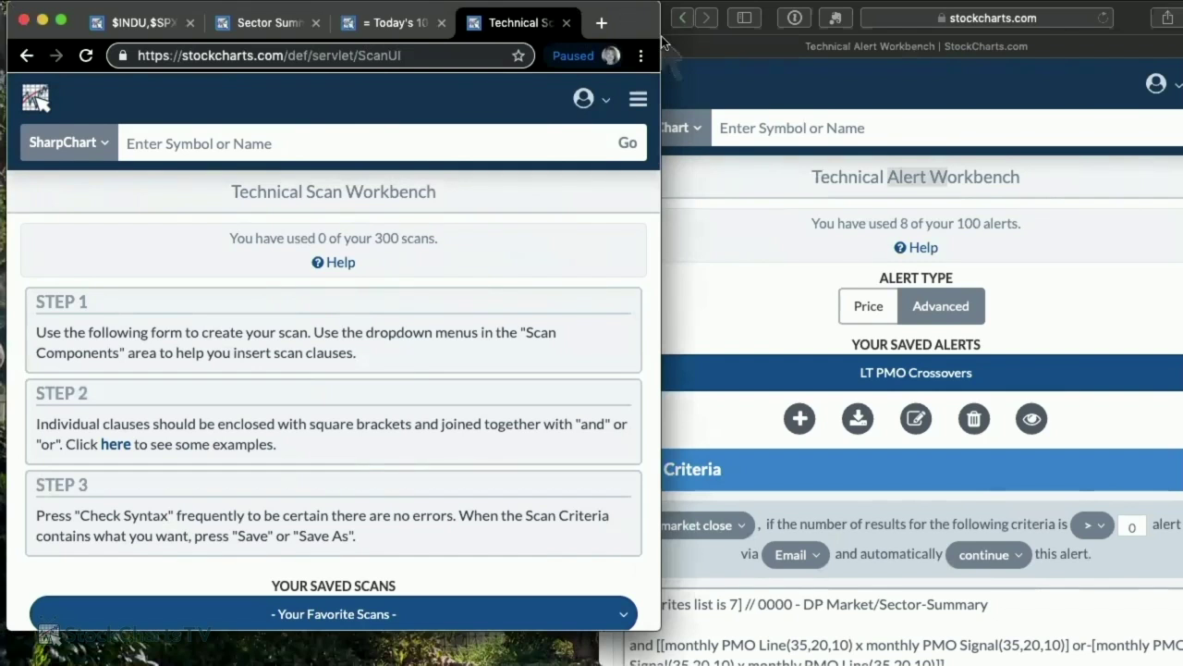
Switch to the Safari window with the Technical Alert Workbench, move it over the Chrome window, and place a new Safari window beside it.
{"action": "left_click", "coordinate": [744, 92]}
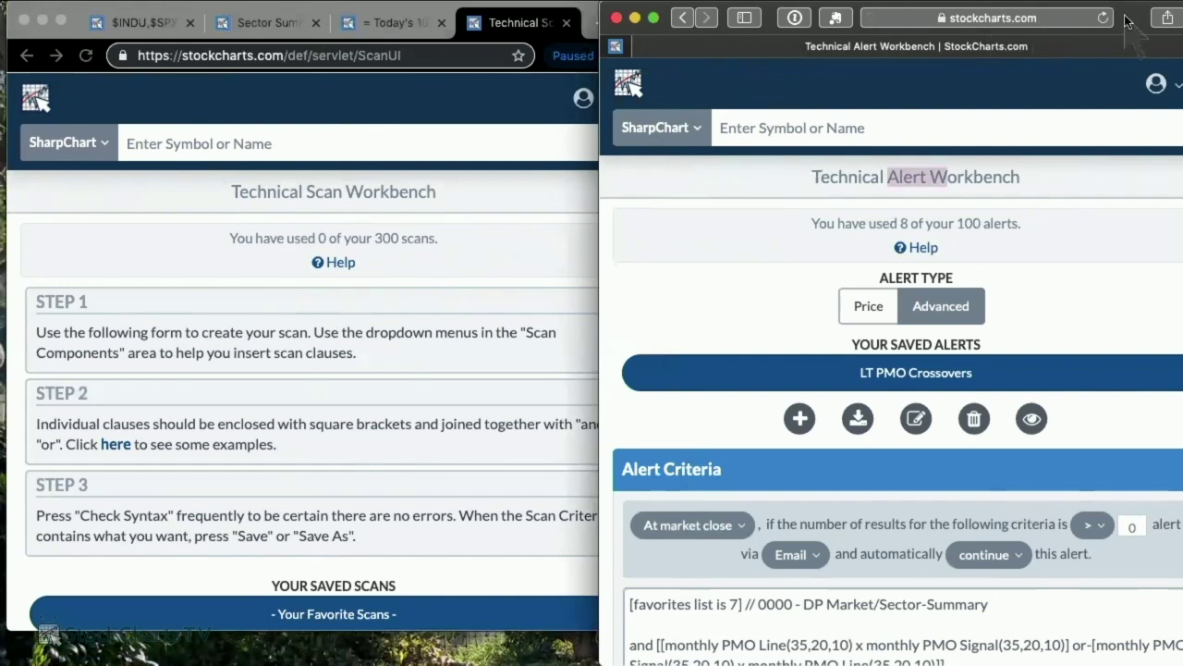
{"action": "left_click_drag", "start_coordinate": [1126, 21], "coordinate": [527, 21]}
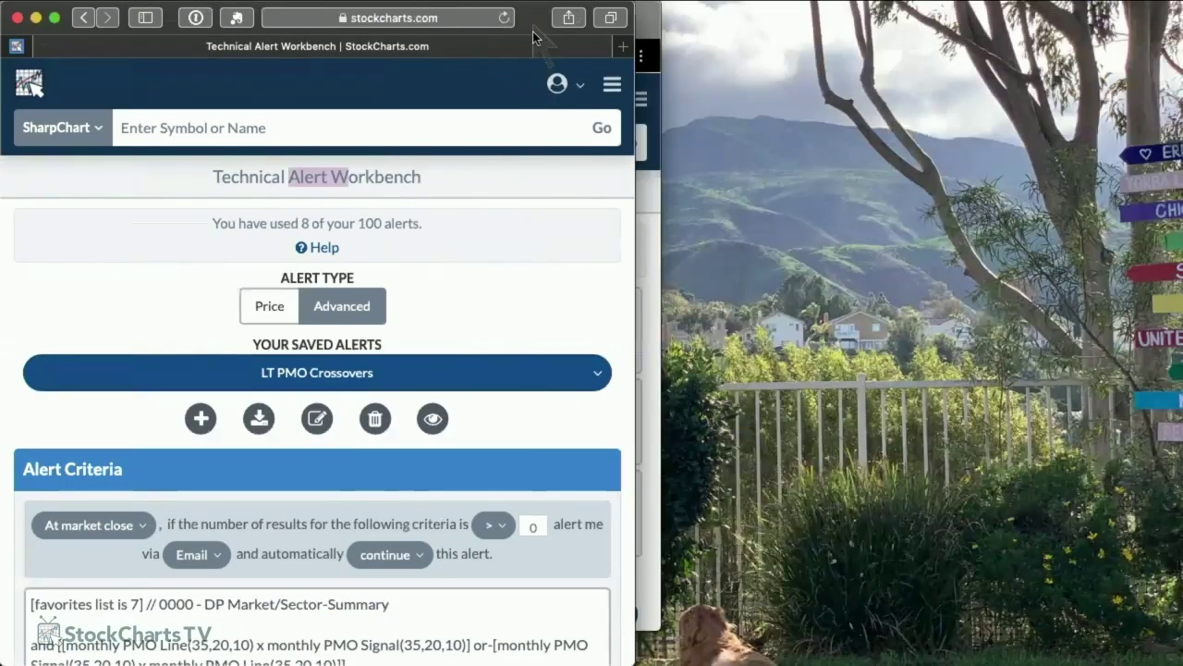
{"action": "key", "text": "super+t"}
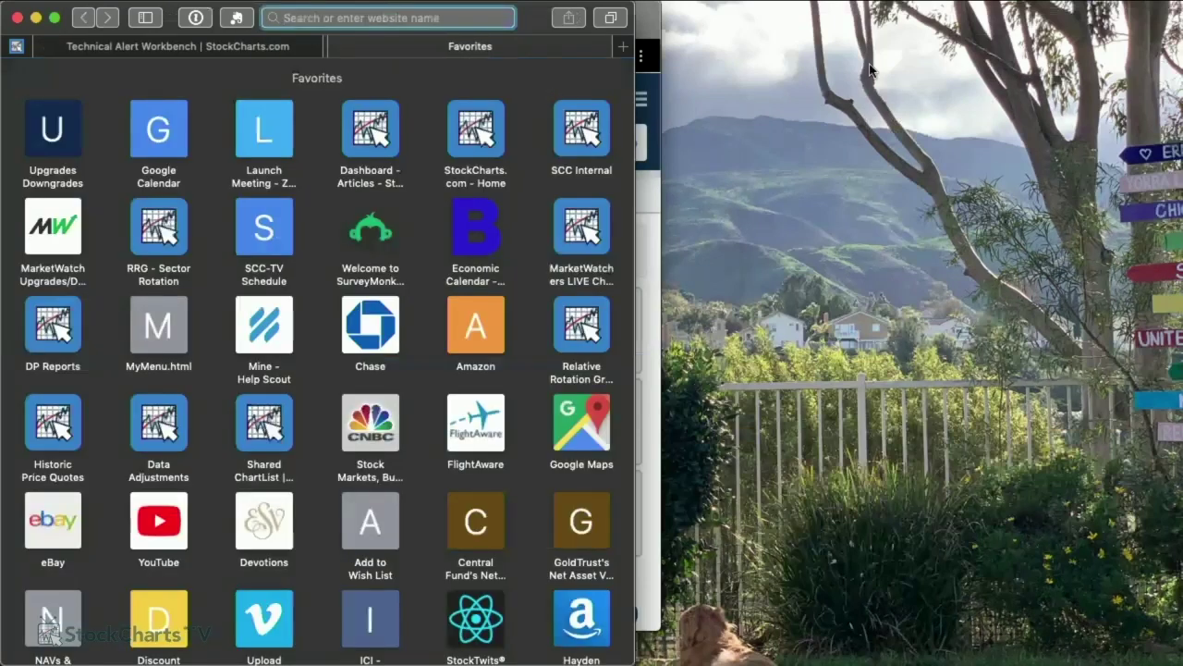
{"action": "left_click_drag", "start_coordinate": [869, 69], "coordinate": [868, 64]}
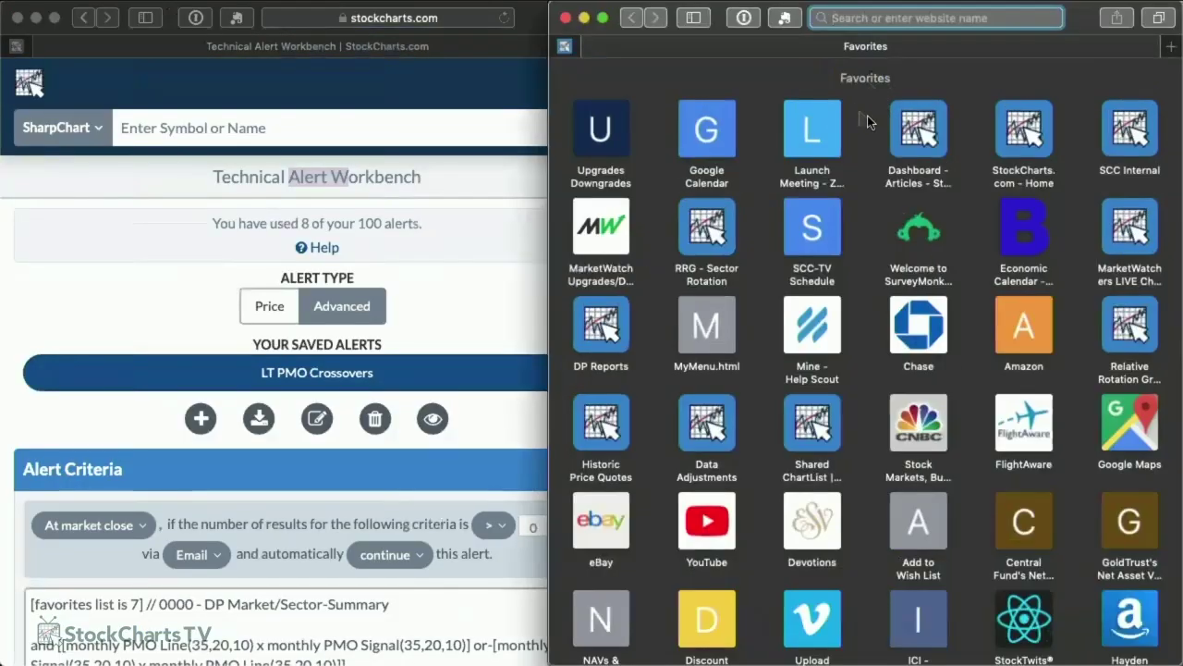
Open the Advanced Scan Workbench from the StockCharts.com home page in the new window and display its saved scans list.
{"action": "left_click", "coordinate": [1020, 125]}
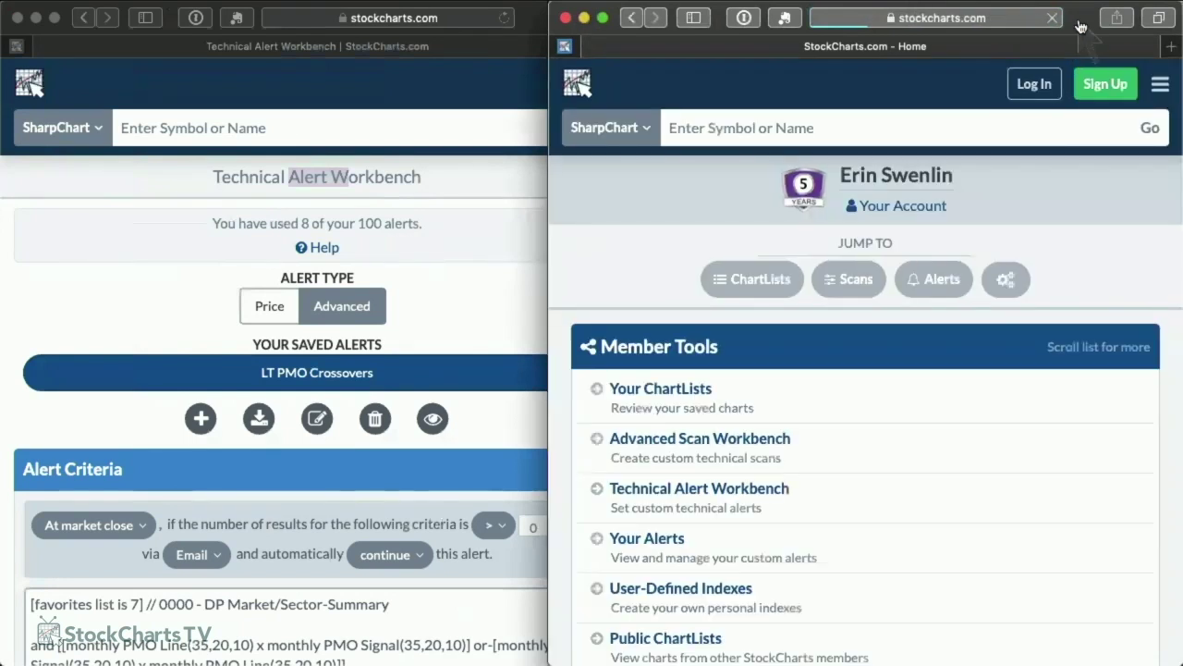
{"action": "left_click", "coordinate": [674, 444]}
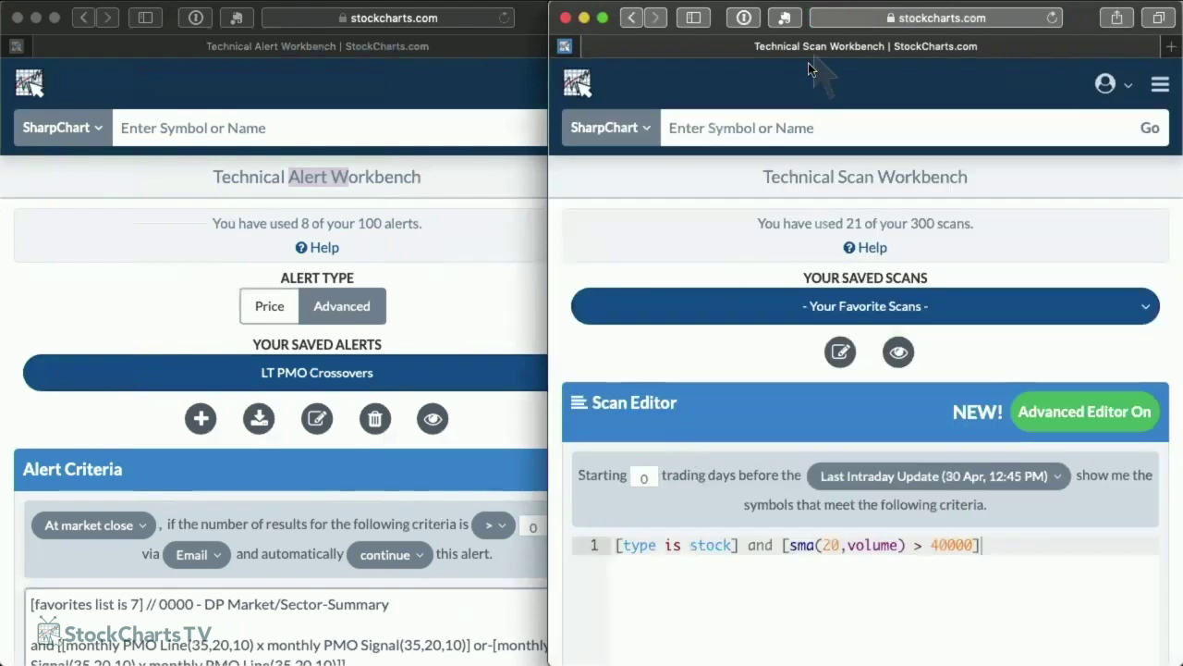
{"action": "left_click_drag", "start_coordinate": [608, 28], "coordinate": [659, 27]}
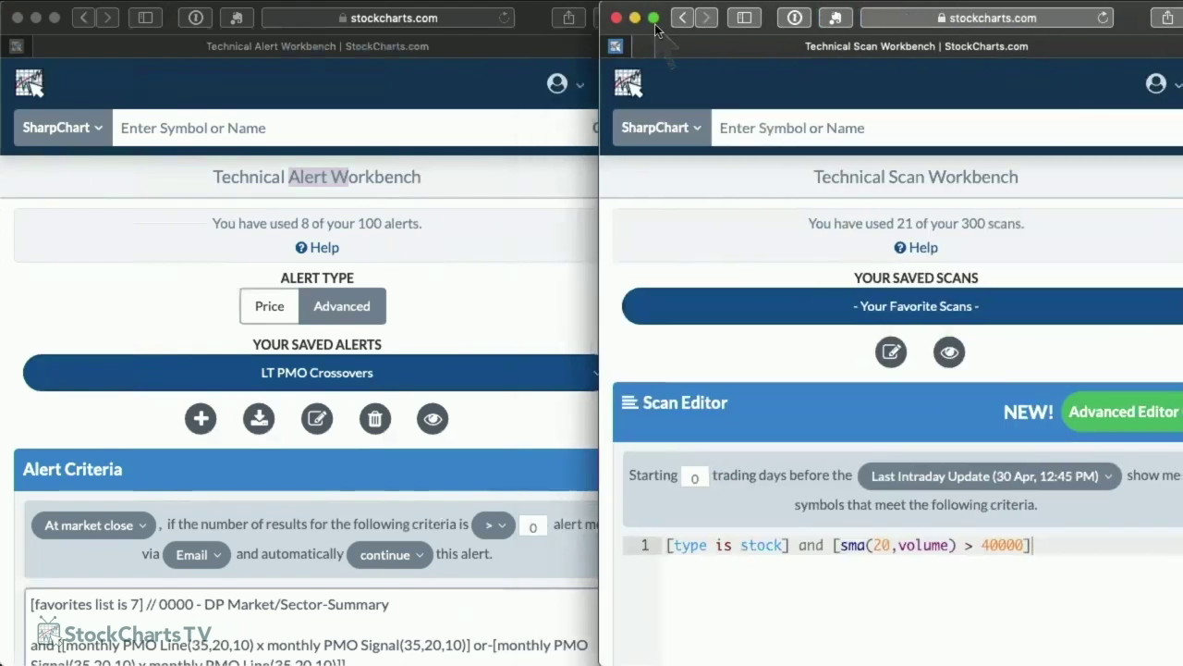
{"action": "left_click", "coordinate": [982, 313]}
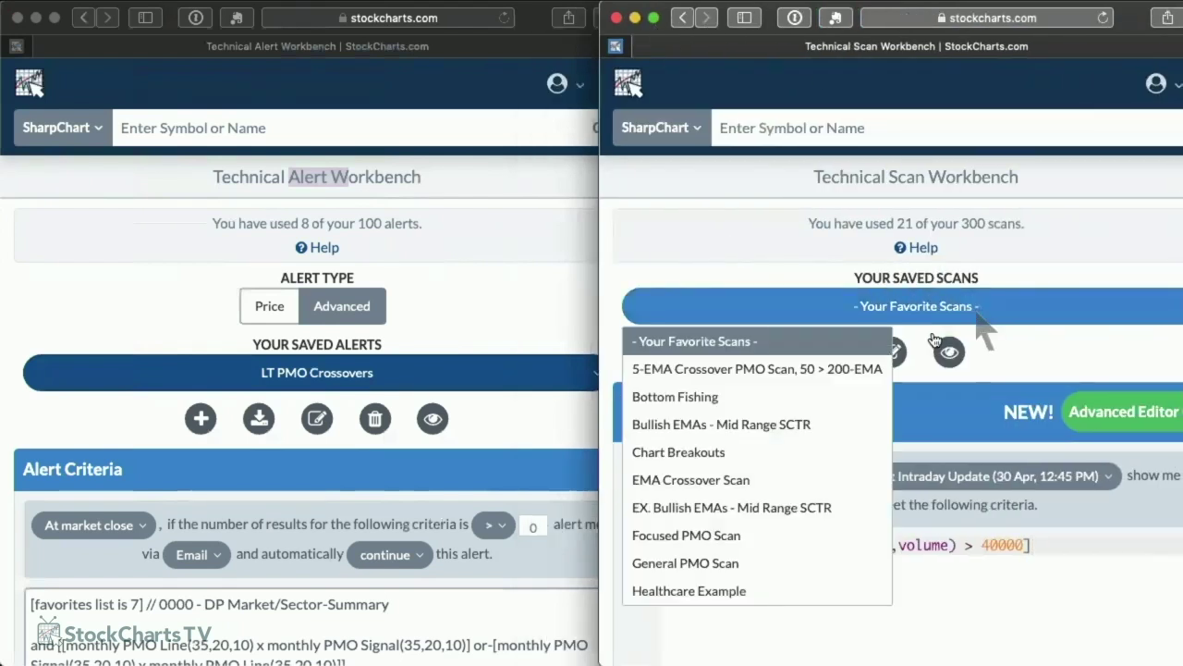
Show the list of saved alerts, and load the saved scan "Bullish EMAs - Mid Range SCTR" in the Technical Scan Workbench to review its criteria.
{"action": "left_click", "coordinate": [500, 281]}
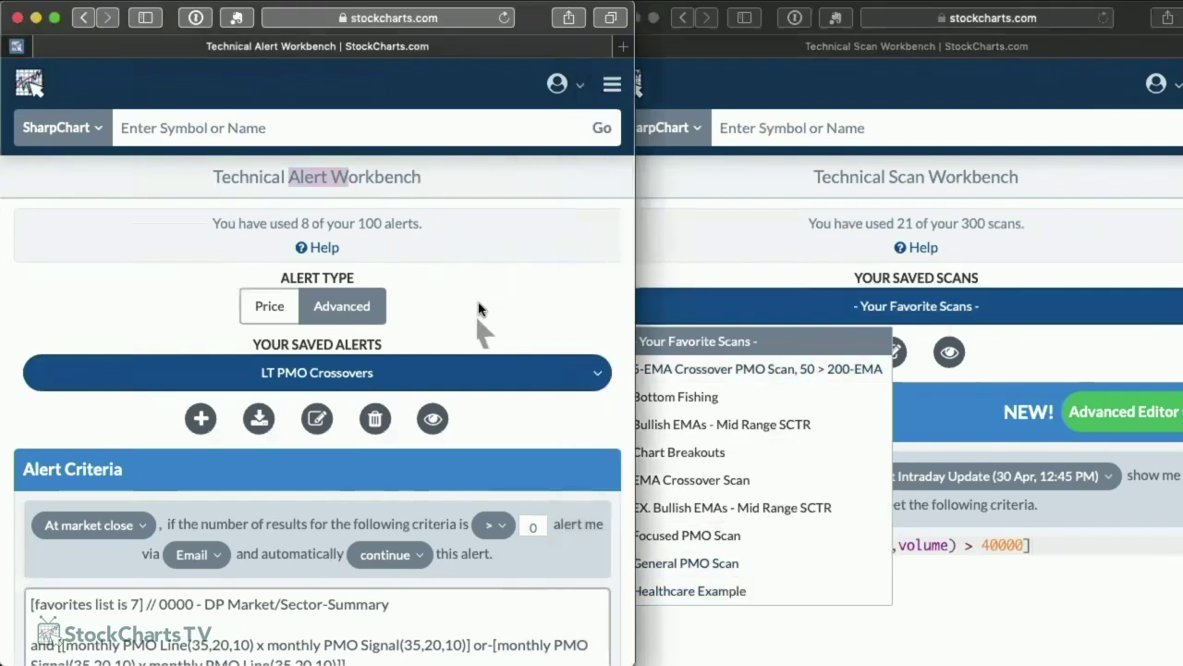
{"action": "left_click", "coordinate": [340, 367]}
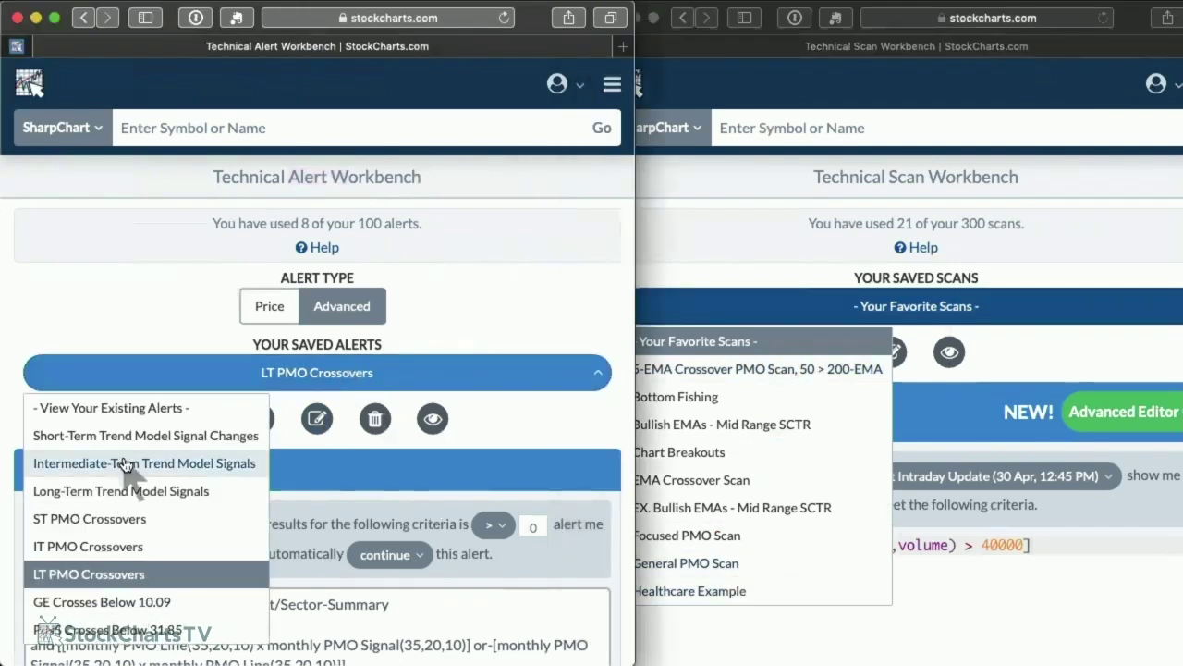
{"action": "left_click", "coordinate": [785, 267]}
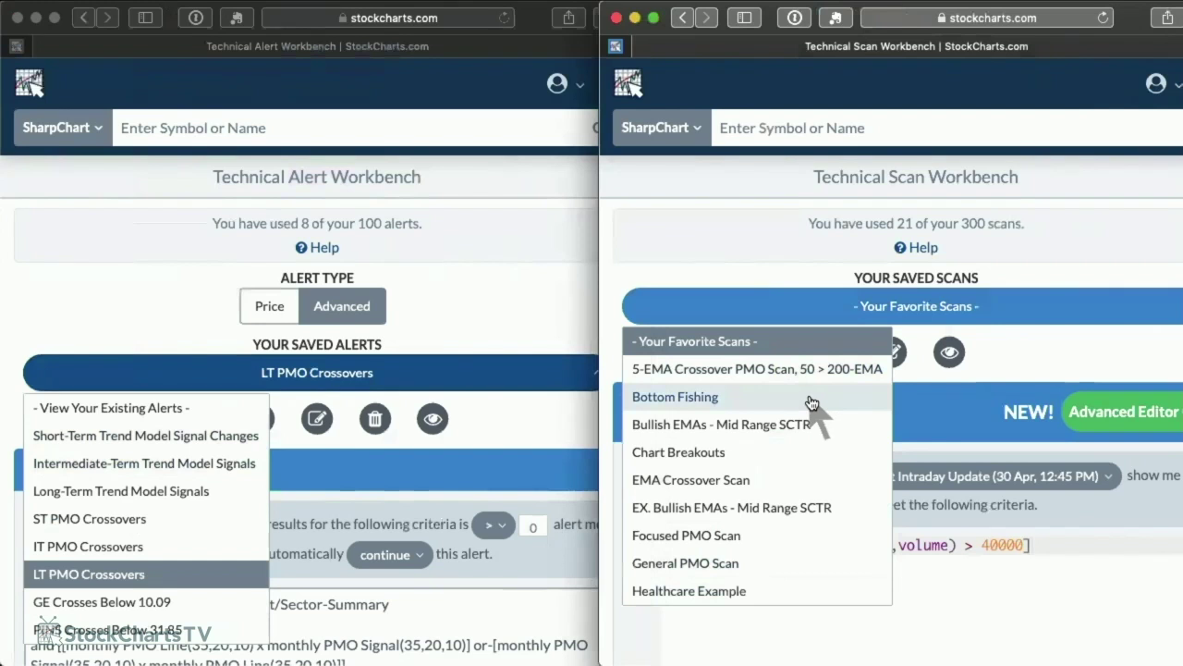
{"action": "left_click", "coordinate": [669, 427]}
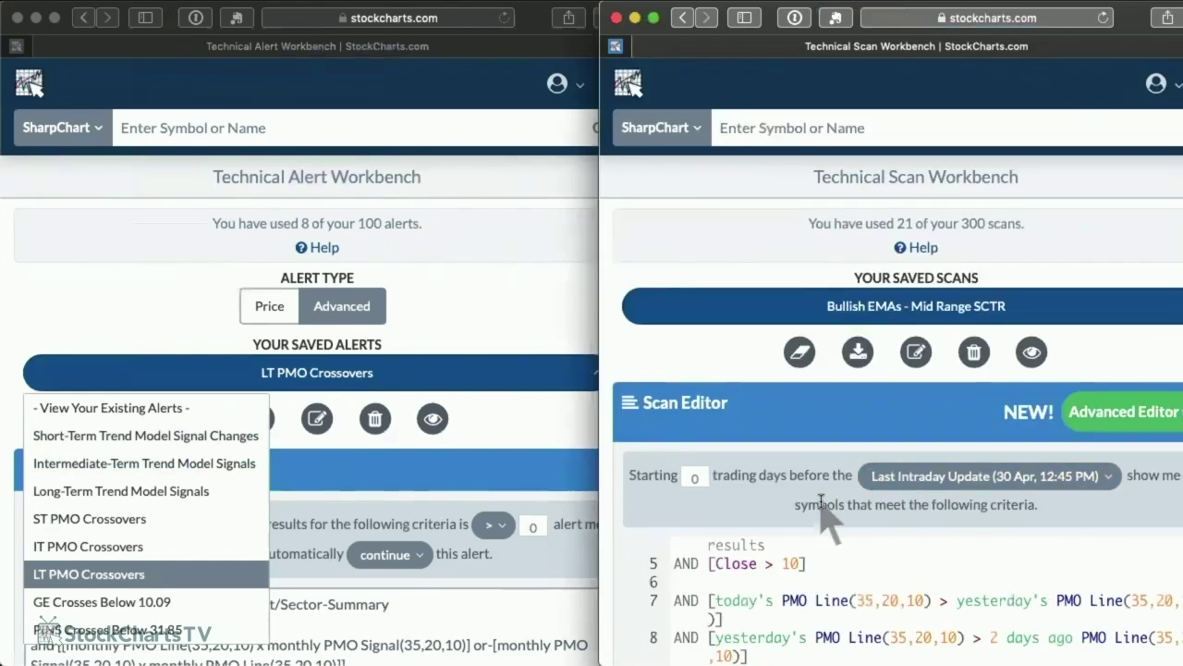
{"action": "scroll", "coordinate": [820, 504], "scroll_direction": "down", "scroll_amount": 4}
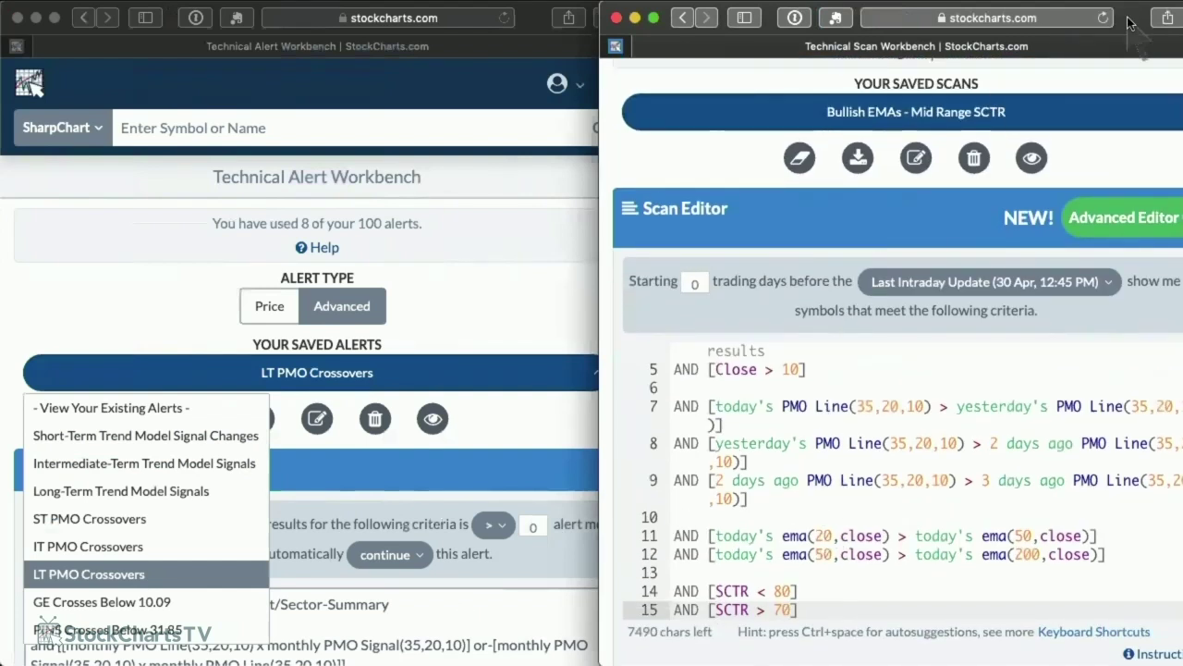
{"action": "scroll", "coordinate": [739, 452], "scroll_direction": "down", "scroll_amount": 2}
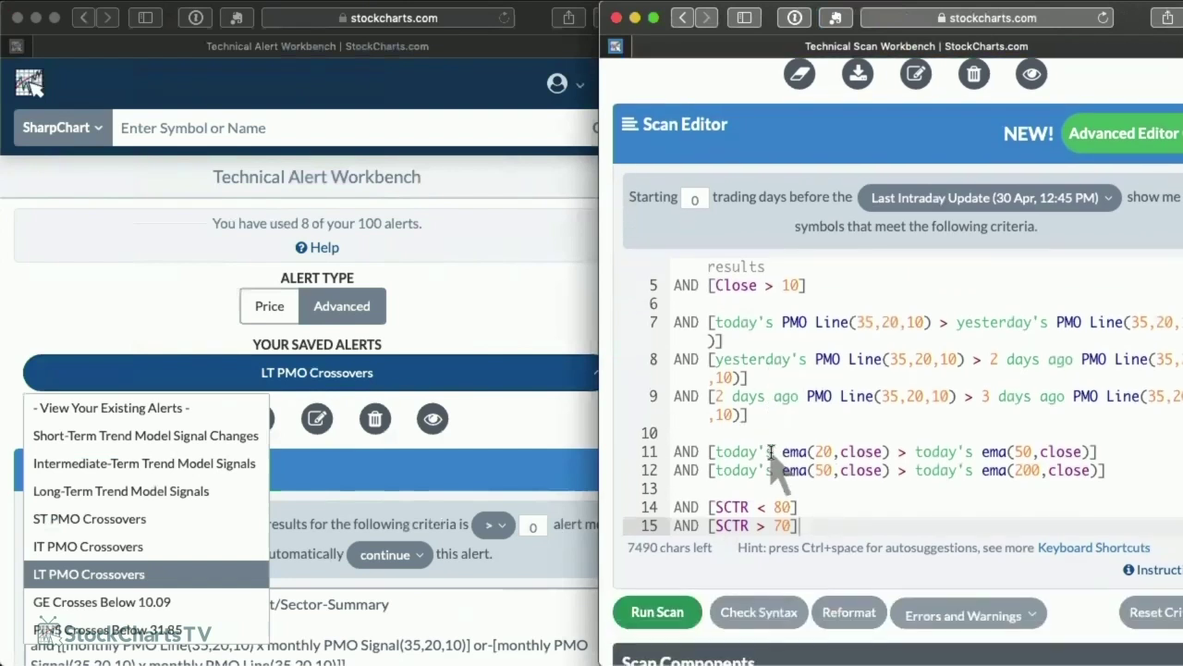
{"action": "scroll", "coordinate": [774, 449], "scroll_direction": "up", "scroll_amount": 2}
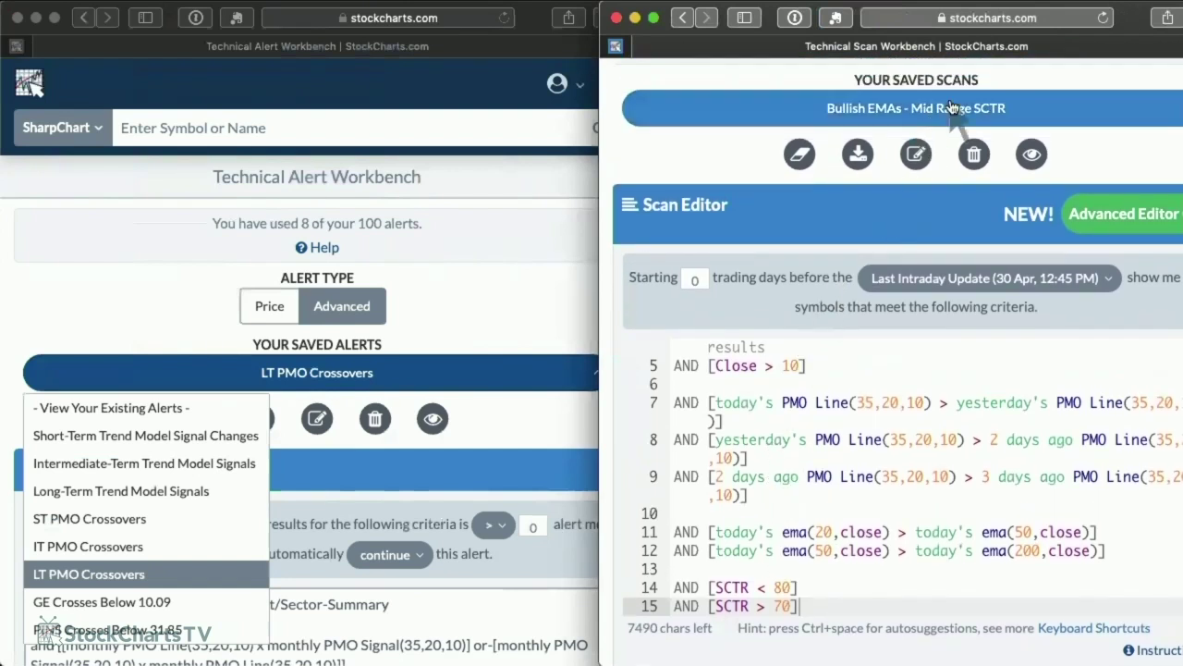
Start a new blank advanced alert in the Technical Alert Workbench and schedule it to run at market close.
{"action": "left_click", "coordinate": [477, 296]}
{"action": "left_click", "coordinate": [355, 307]}
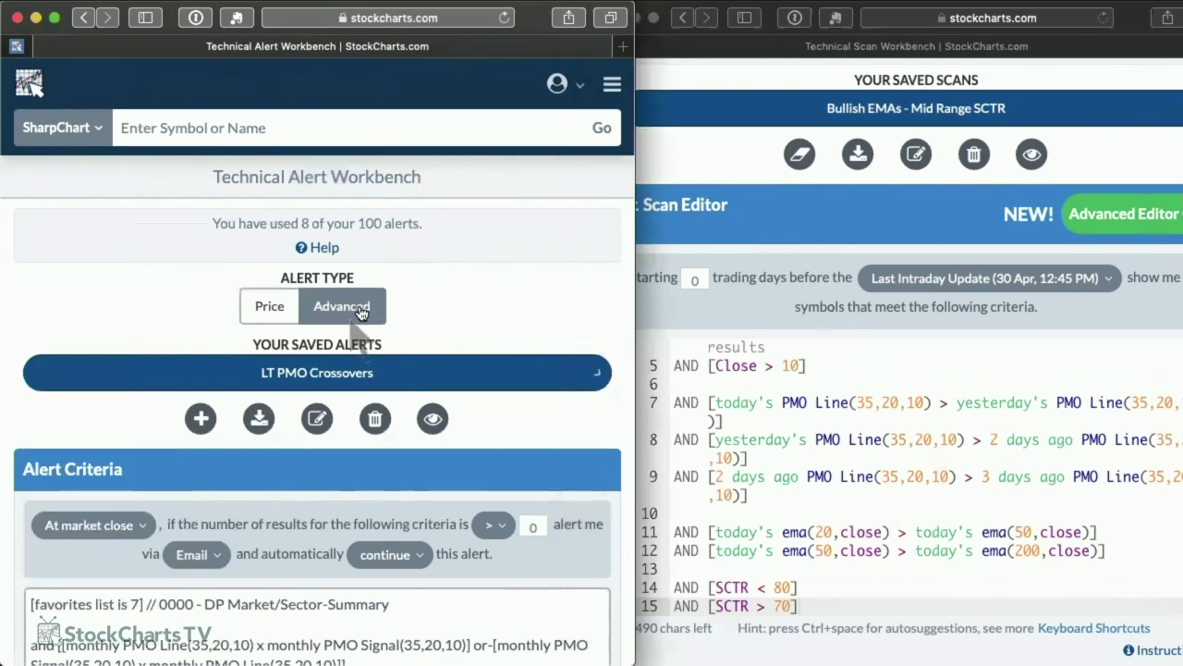
{"action": "left_click", "coordinate": [200, 418]}
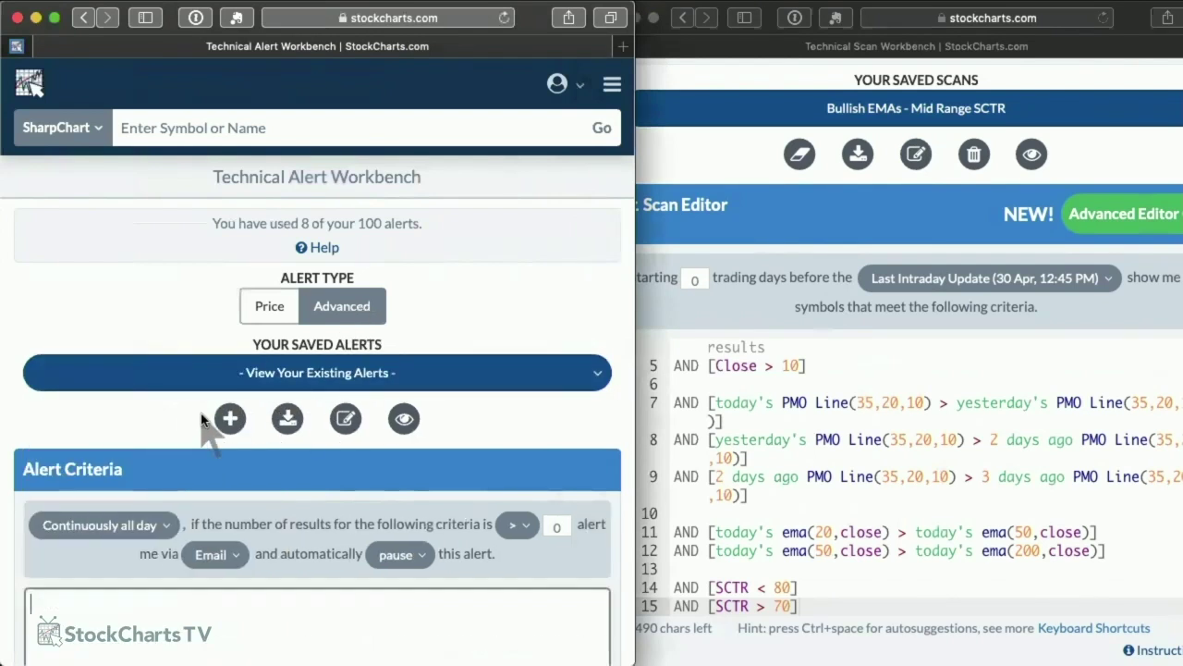
{"action": "scroll", "coordinate": [365, 554], "scroll_direction": "down", "scroll_amount": 5}
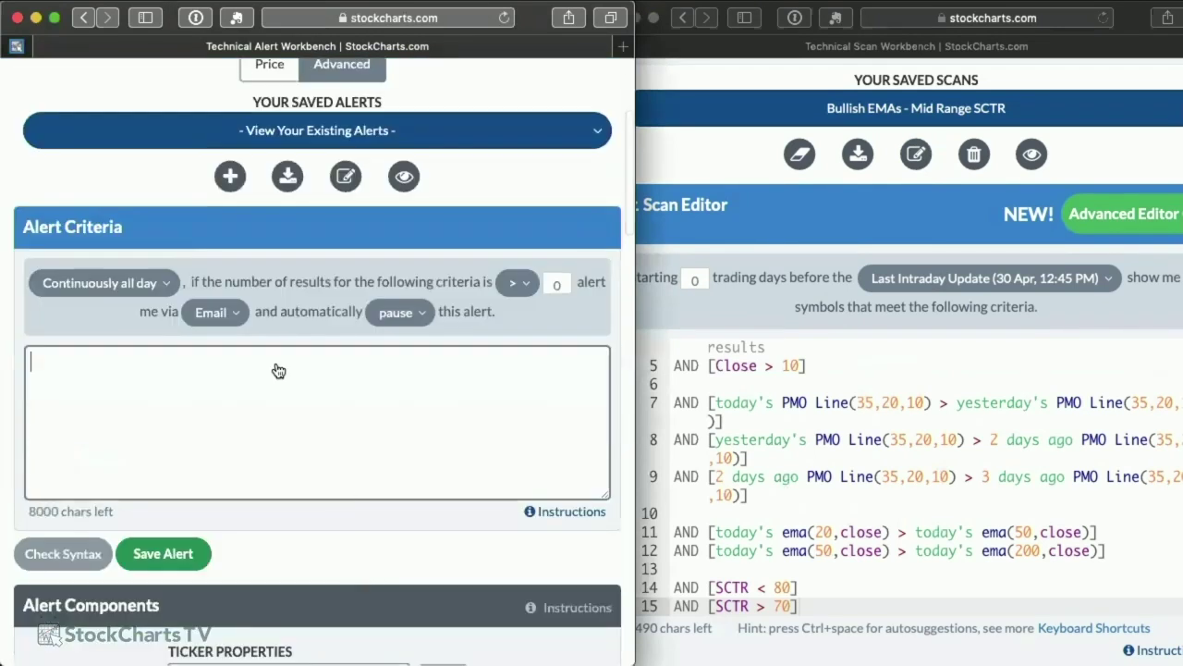
{"action": "left_click", "coordinate": [138, 287]}
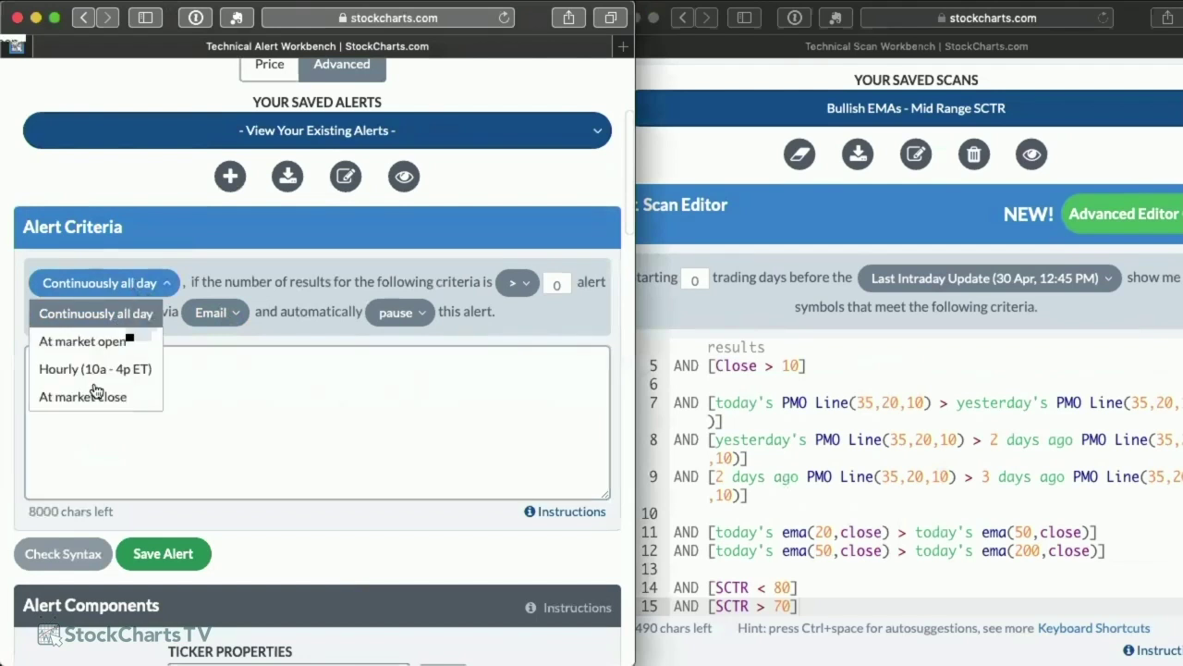
{"action": "left_click", "coordinate": [90, 397]}
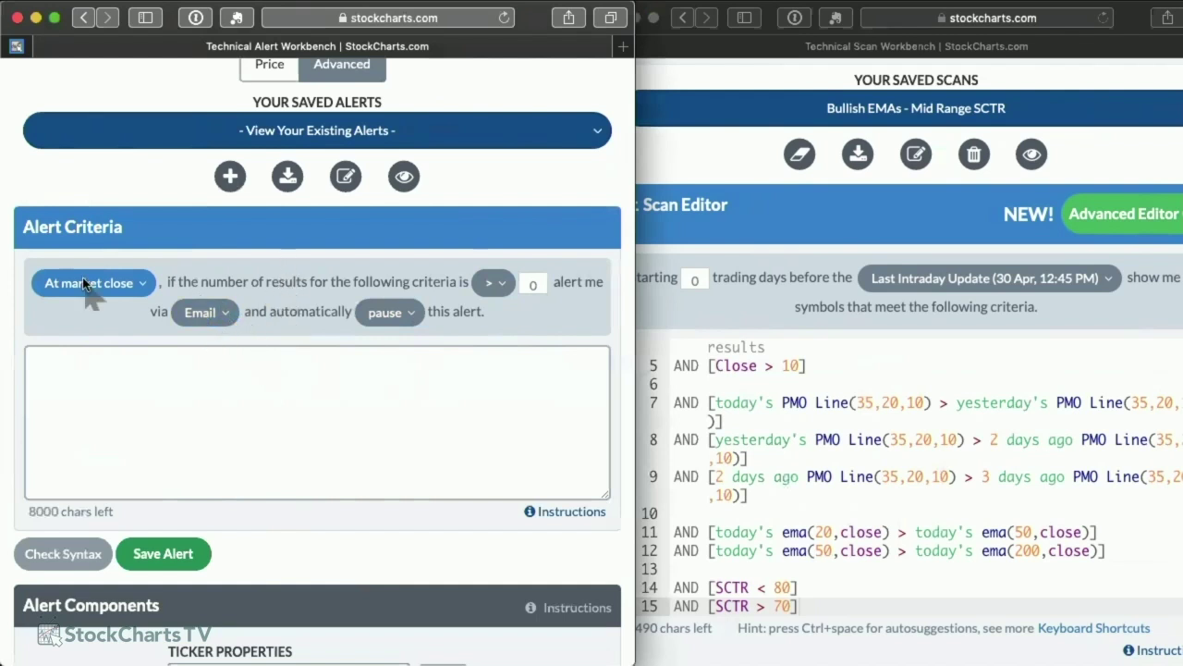
Copy all criteria of the Bullish EMAs - Mid Range SCTR scan into the new alert's empty criteria box.
{"action": "scroll", "coordinate": [523, 314], "scroll_direction": "up", "scroll_amount": 1}
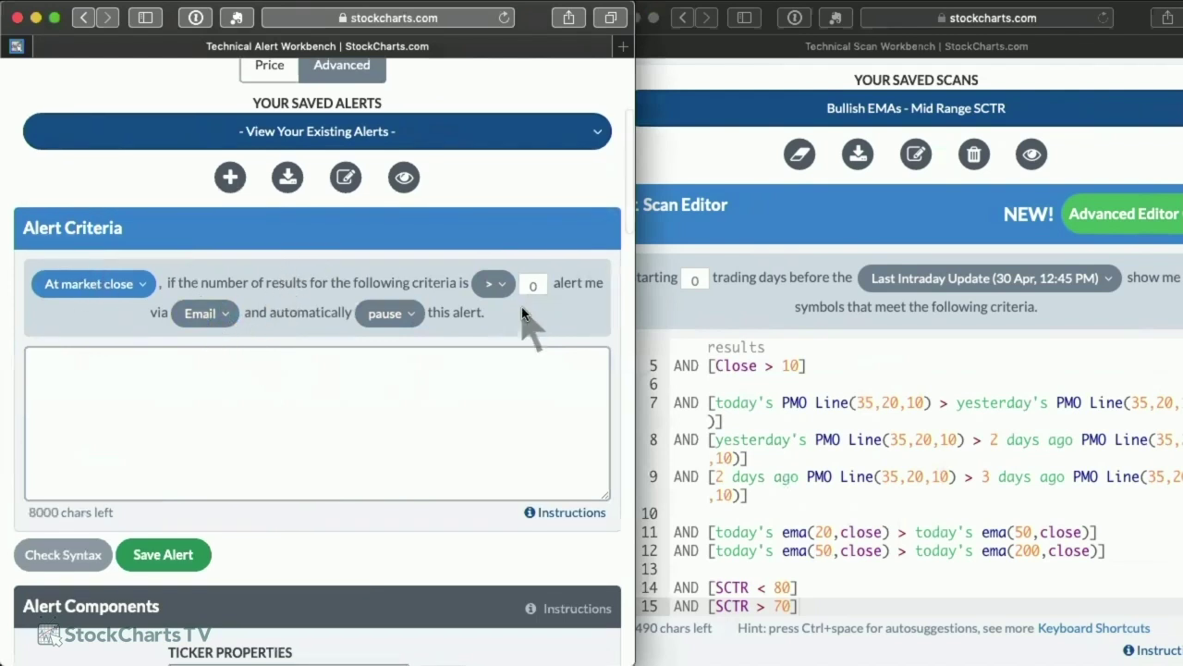
{"action": "scroll", "coordinate": [876, 368], "scroll_direction": "up", "scroll_amount": 2}
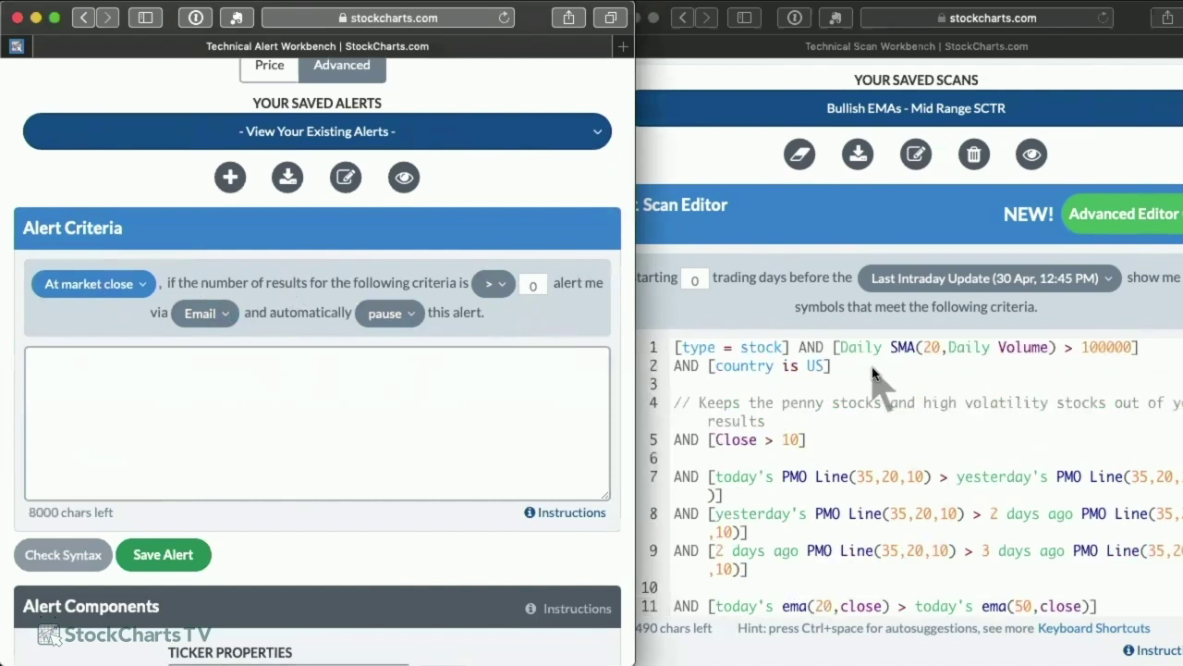
{"action": "scroll", "coordinate": [877, 372], "scroll_direction": "down", "scroll_amount": 2}
{"action": "scroll", "coordinate": [876, 372], "scroll_direction": "up", "scroll_amount": 2}
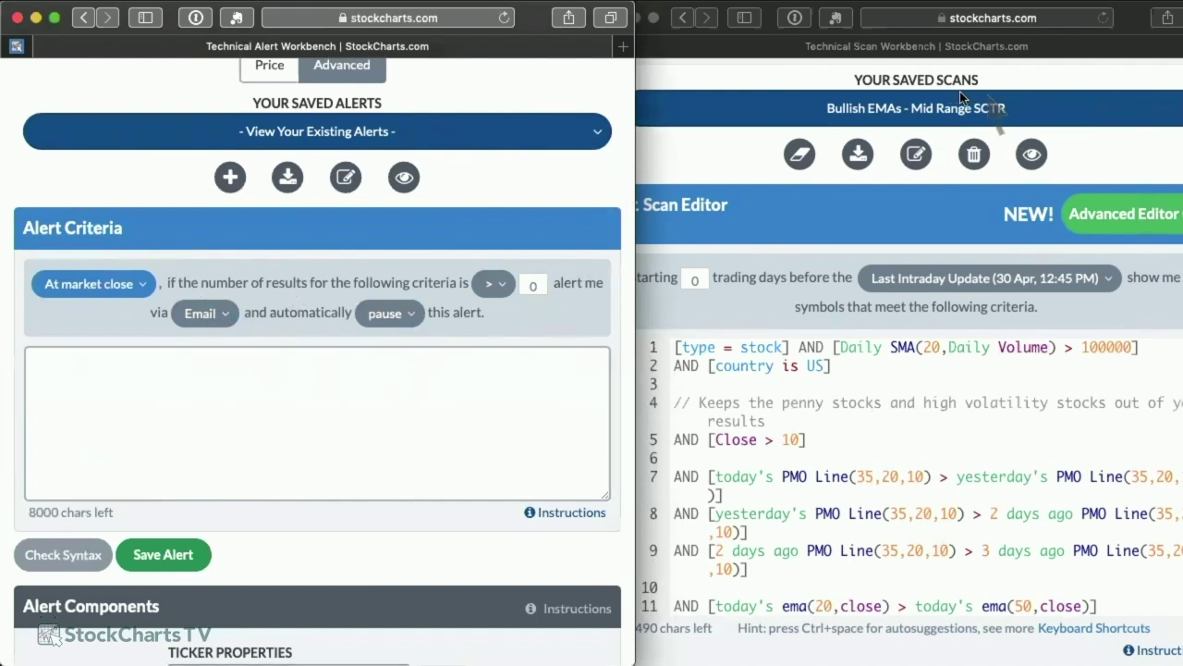
{"action": "left_click", "coordinate": [869, 449]}
{"action": "key", "text": "super+a"}
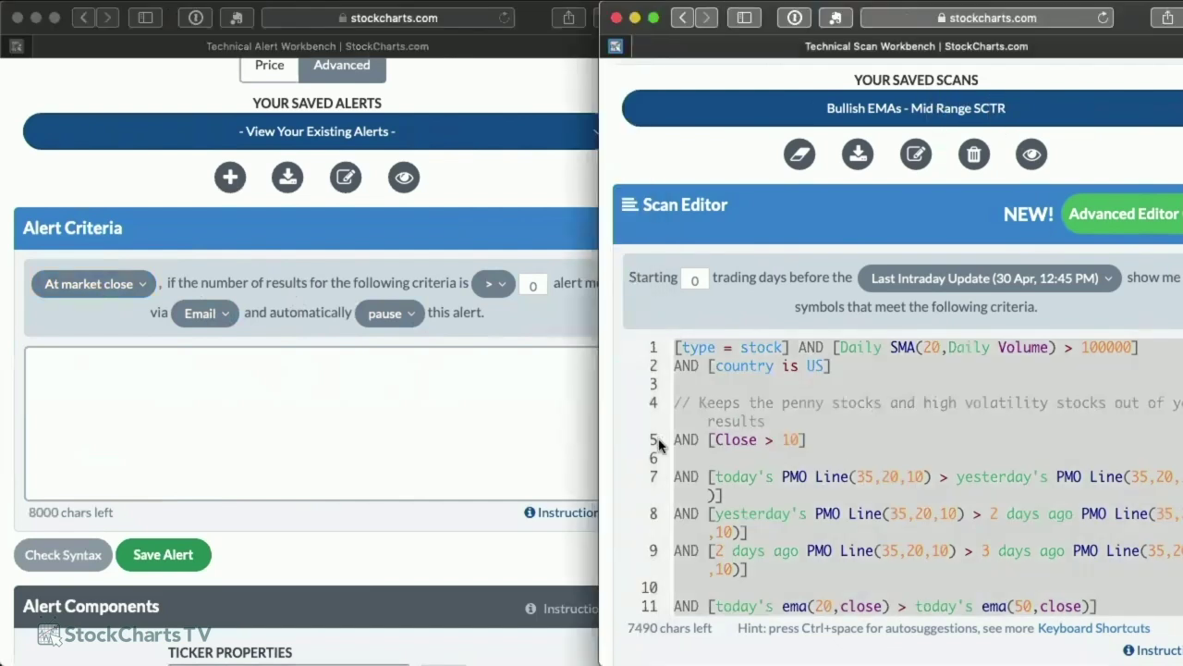
{"action": "left_click", "coordinate": [78, 404]}
{"action": "left_click", "coordinate": [79, 400]}
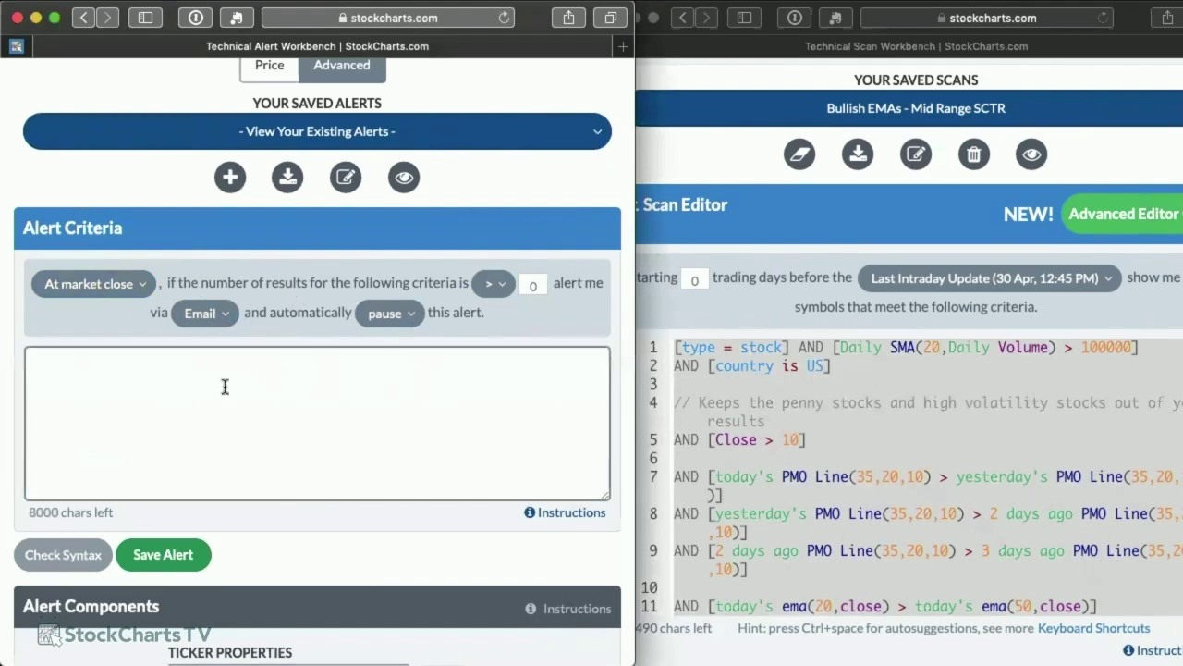
{"action": "key", "text": "super+v"}
Add the ChartList "* SCAN DUMP * (list #34)" as a condition to the alert criteria.
{"action": "scroll", "coordinate": [342, 434], "scroll_direction": "up", "scroll_amount": 6}
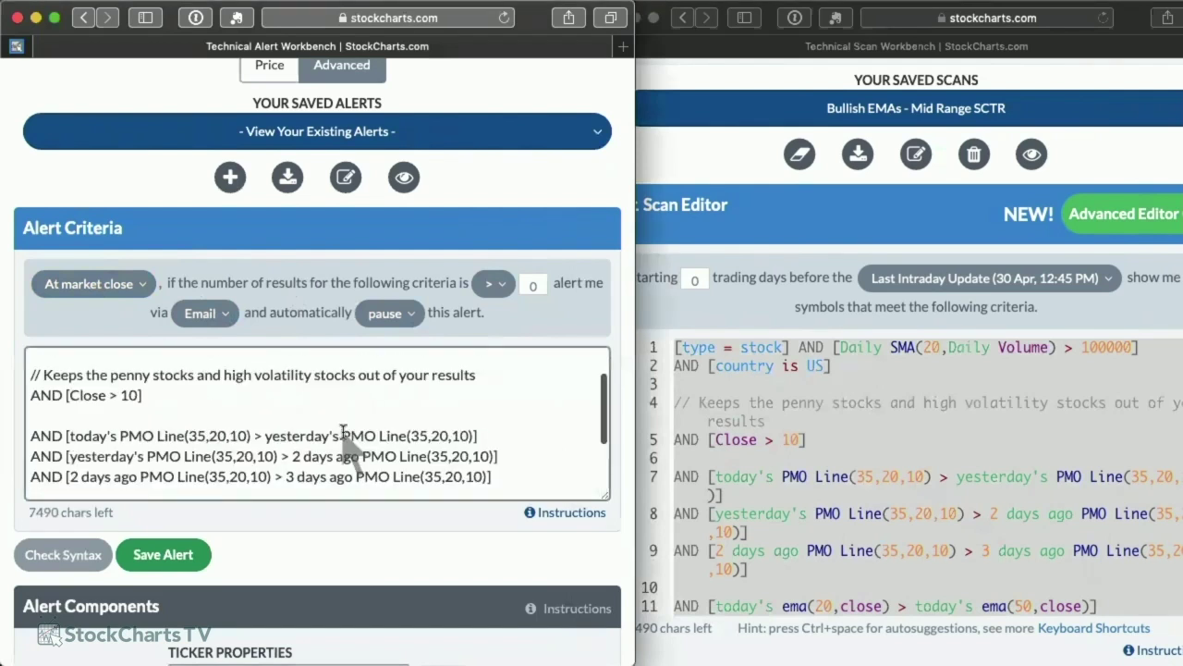
{"action": "scroll", "coordinate": [342, 435], "scroll_direction": "down", "scroll_amount": 6}
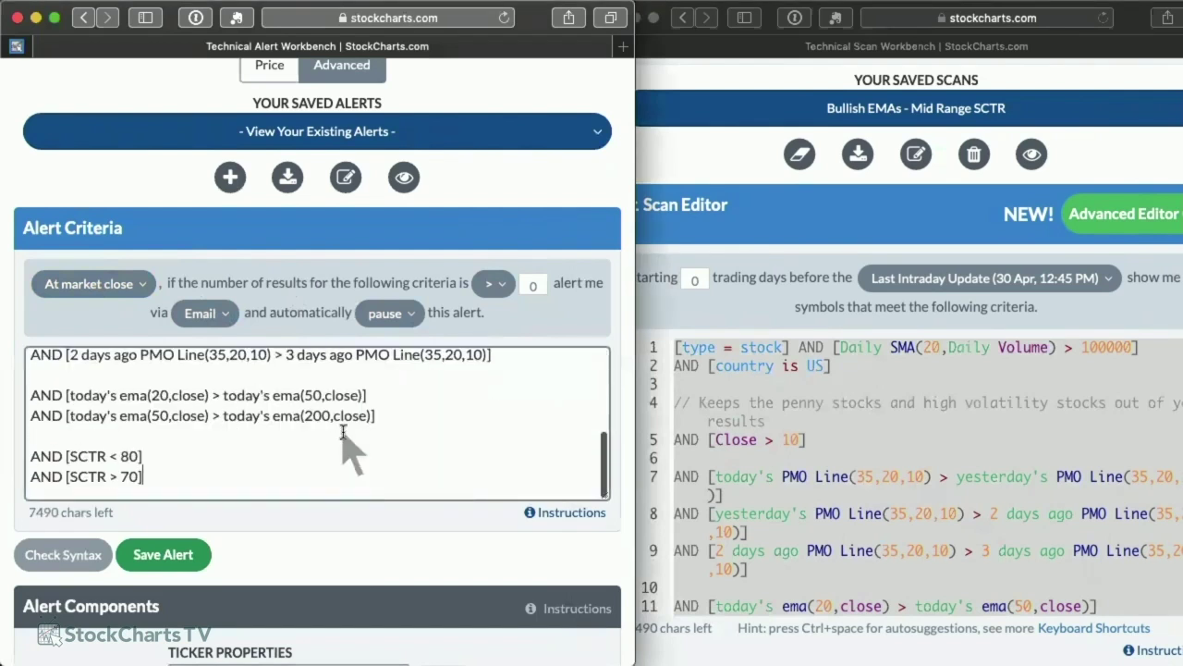
{"action": "scroll", "coordinate": [342, 435], "scroll_direction": "up", "scroll_amount": 6}
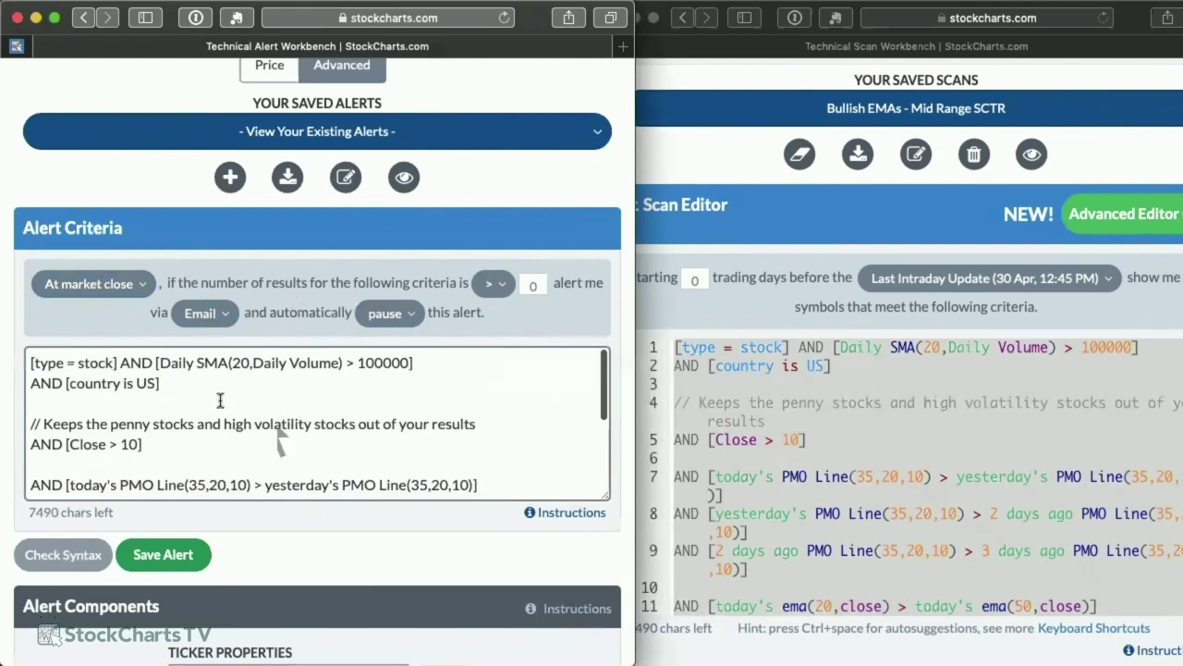
{"action": "scroll", "coordinate": [482, 399], "scroll_direction": "down", "scroll_amount": 6}
{"action": "scroll", "coordinate": [482, 399], "scroll_direction": "up", "scroll_amount": 6}
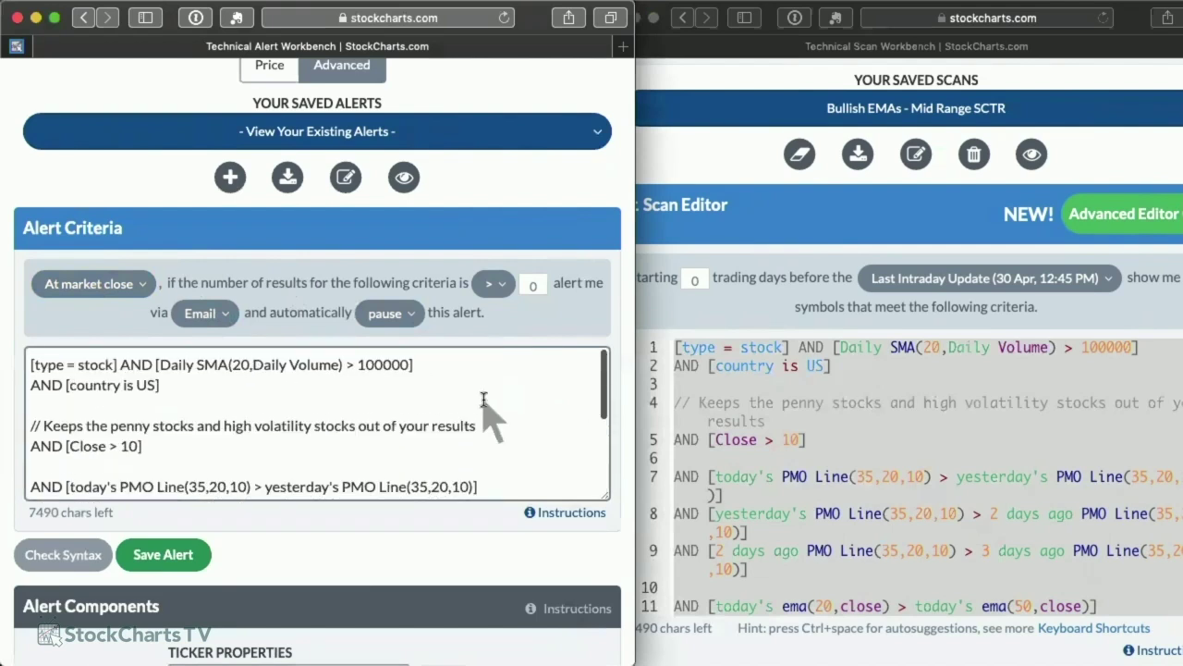
{"action": "left_click_drag", "start_coordinate": [176, 385], "coordinate": [46, 365]}
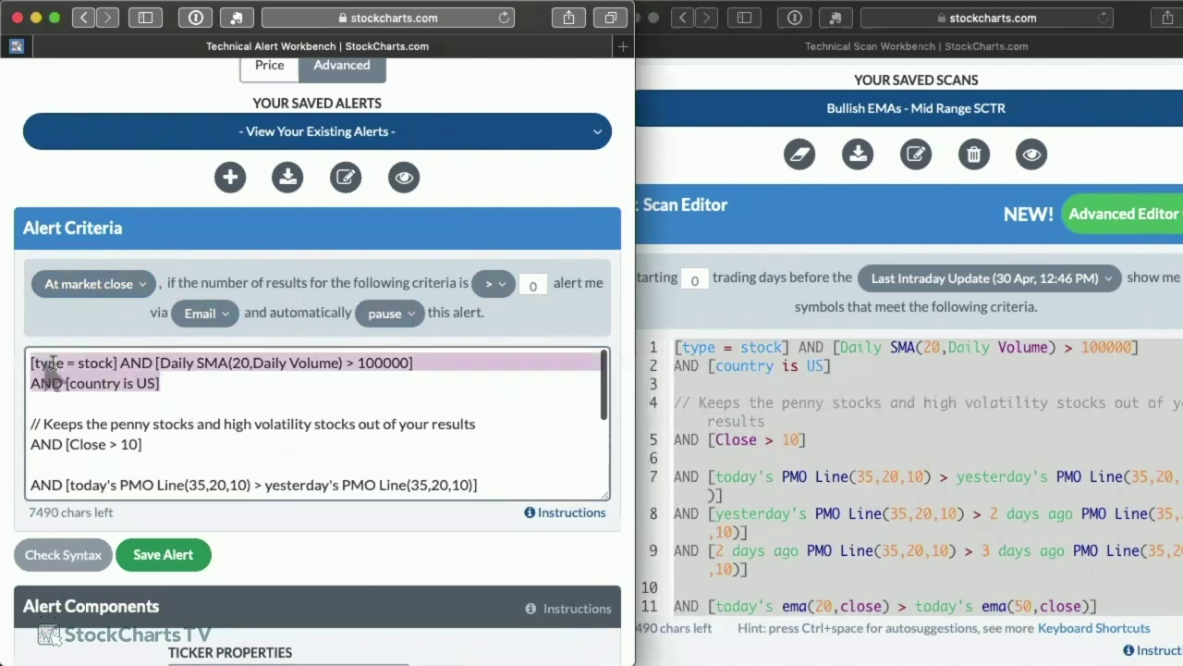
{"action": "scroll", "coordinate": [335, 546], "scroll_direction": "down", "scroll_amount": 15}
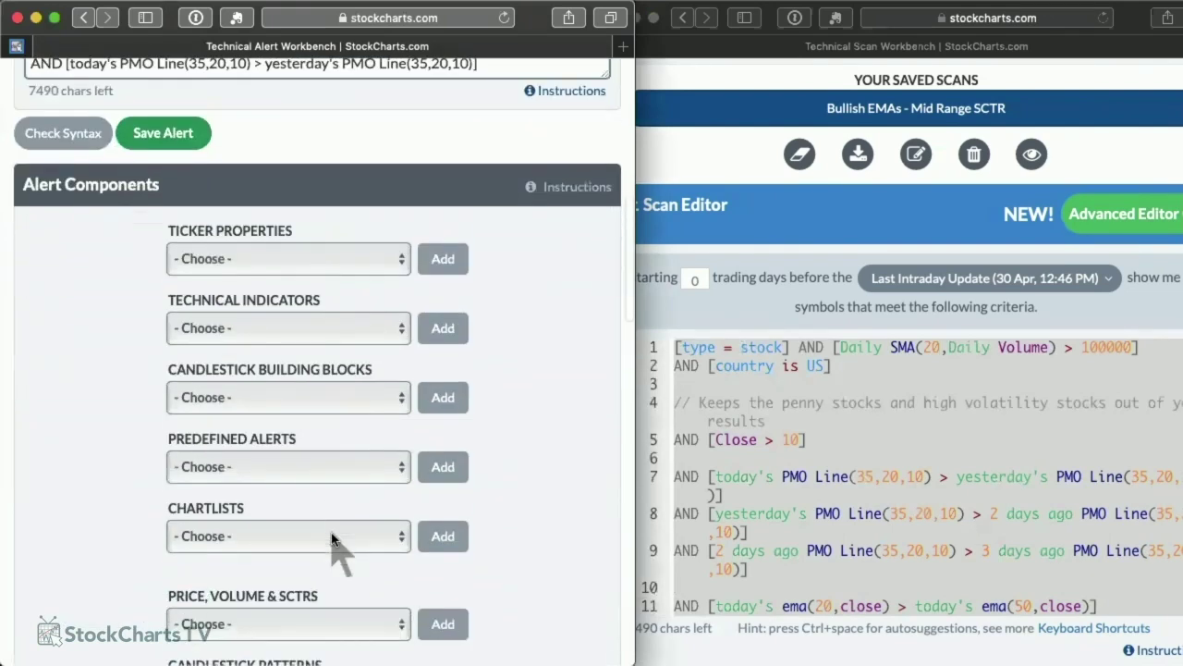
{"action": "scroll", "coordinate": [332, 540], "scroll_direction": "down", "scroll_amount": 2}
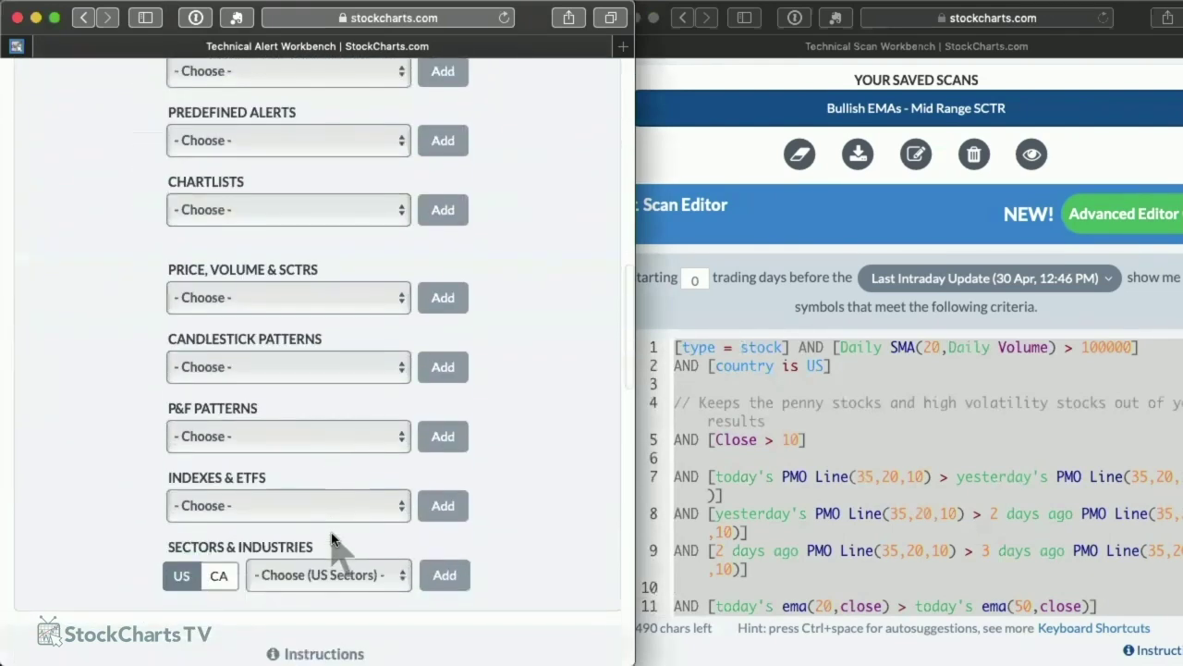
{"action": "left_click", "coordinate": [344, 222]}
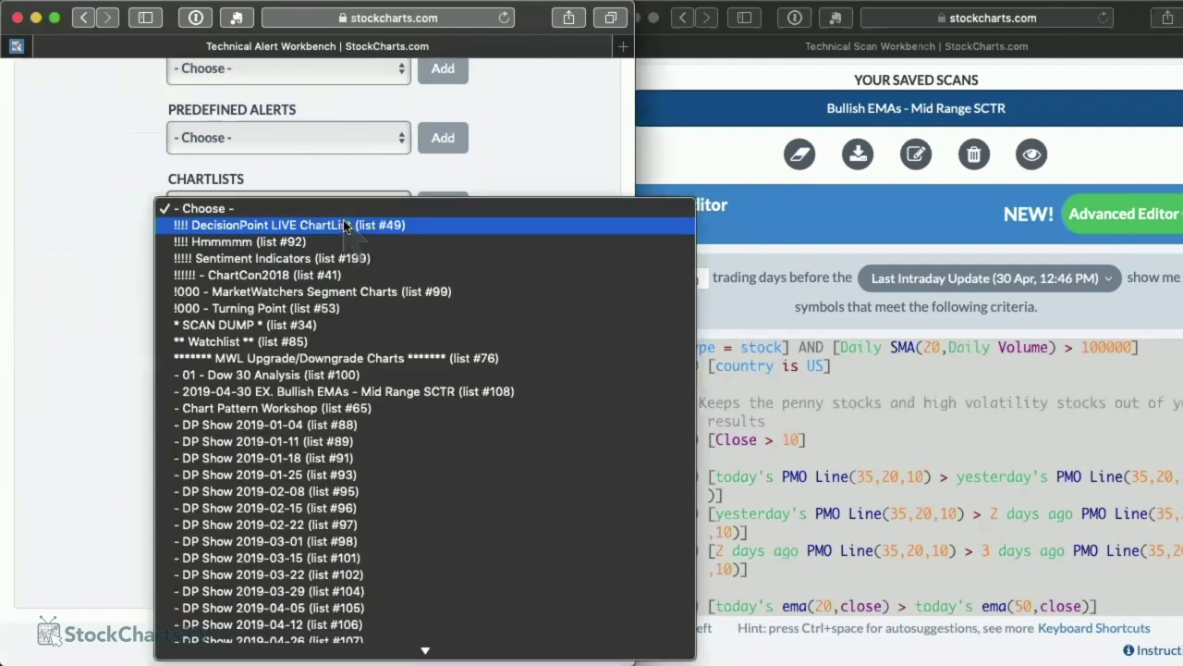
{"action": "left_click", "coordinate": [350, 329]}
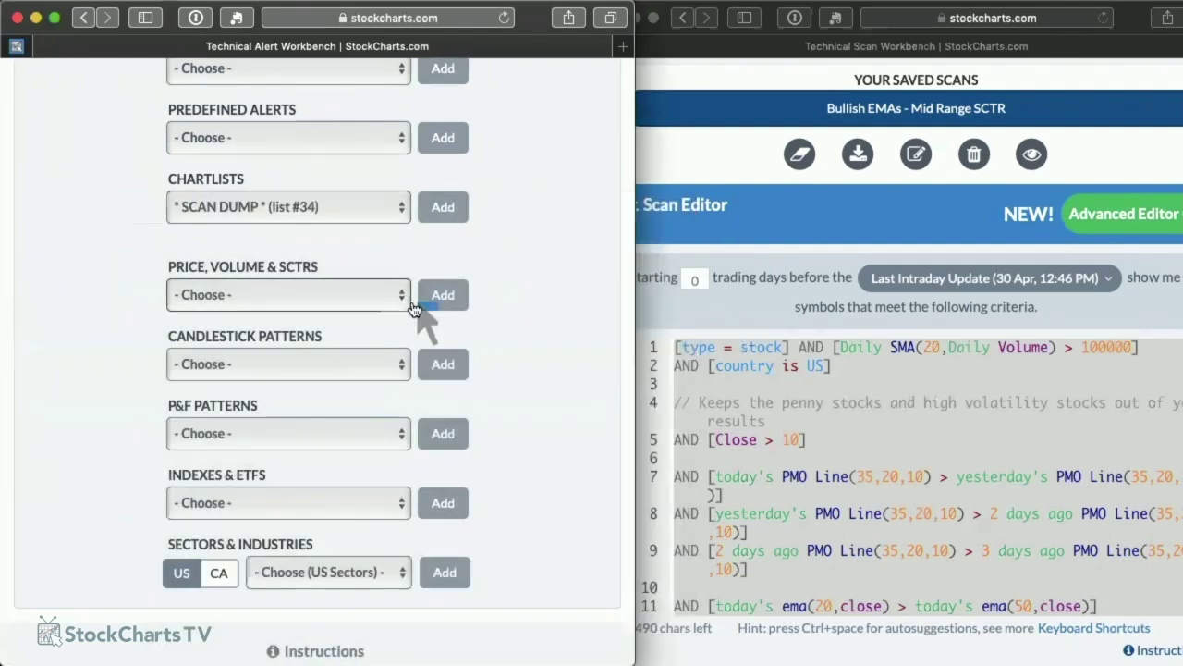
{"action": "left_click", "coordinate": [444, 208]}
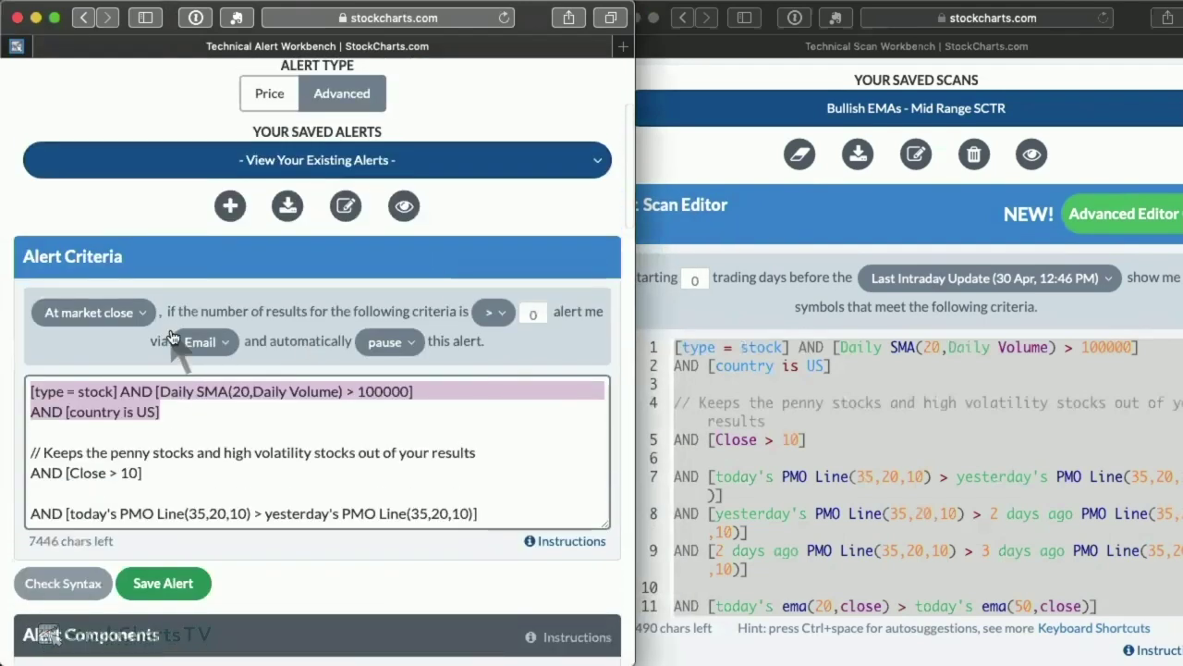
Copy the "and [favorites list is 34] // * SCAN DUMP *" line at the end of the alert criteria and delete it there.
{"action": "scroll", "coordinate": [171, 417], "scroll_direction": "down", "scroll_amount": 10}
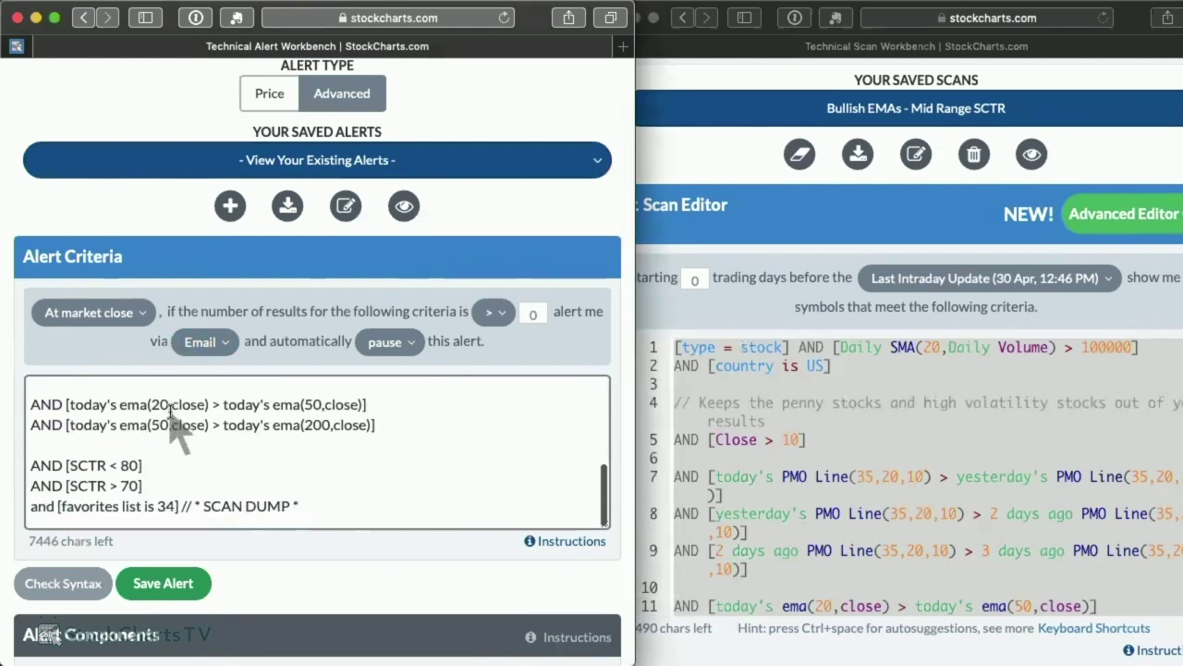
{"action": "left_click_drag", "start_coordinate": [294, 513], "coordinate": [9, 515]}
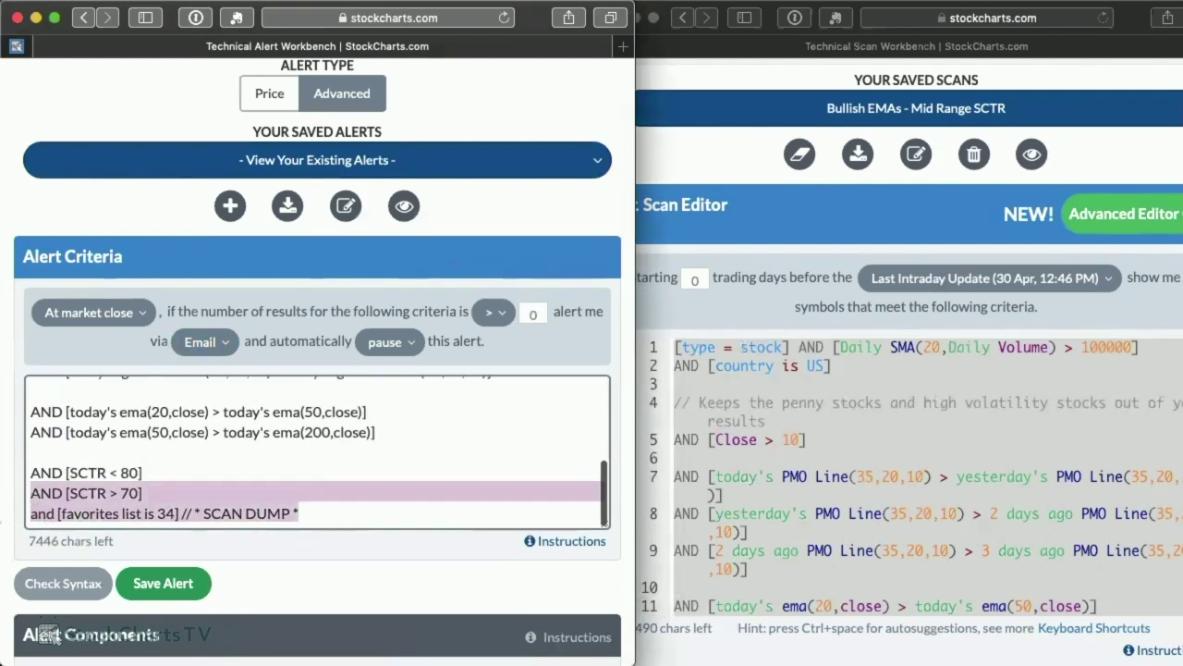
{"action": "left_click", "coordinate": [211, 493]}
{"action": "left_click_drag", "start_coordinate": [298, 513], "coordinate": [22, 515]}
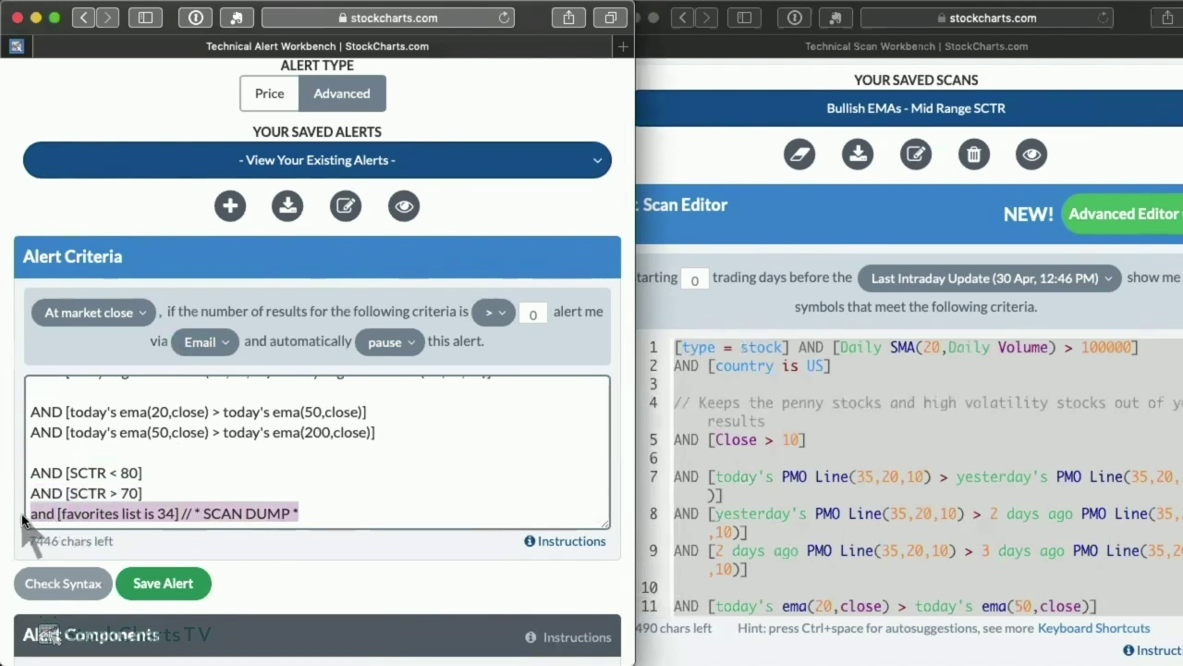
{"action": "key", "text": "super+s"}
{"action": "key", "text": "BackSpace"}
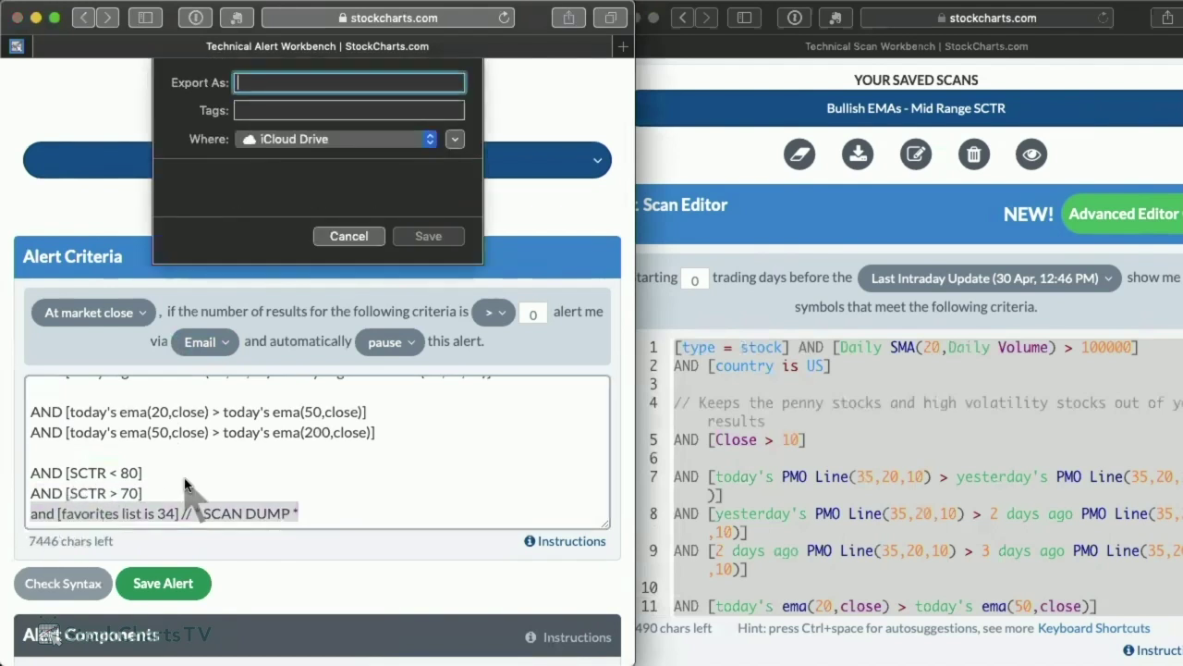
{"action": "left_click", "coordinate": [349, 236]}
{"action": "left_click_drag", "start_coordinate": [304, 515], "coordinate": [31, 513]}
{"action": "key", "text": "super+c"}
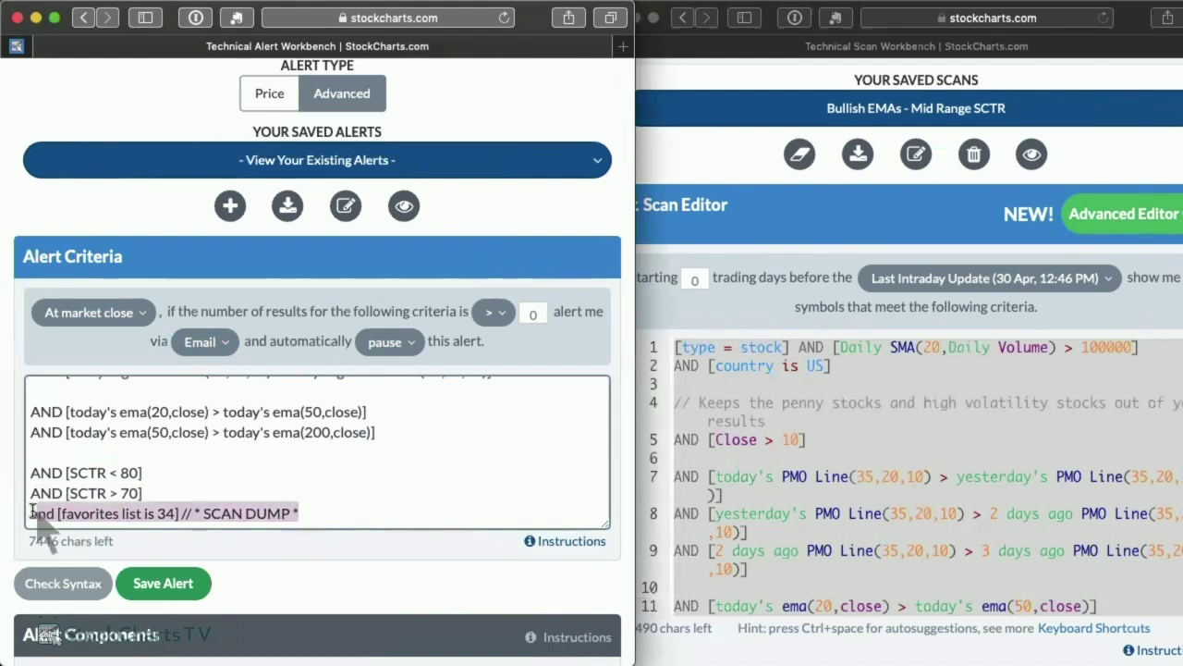
{"action": "key", "text": "BackSpace"}
Replace the first two criteria lines, covering stock type, daily volume and country, with the copied SCAN DUMP favorites list line.
{"action": "scroll", "coordinate": [254, 421], "scroll_direction": "up", "scroll_amount": 5}
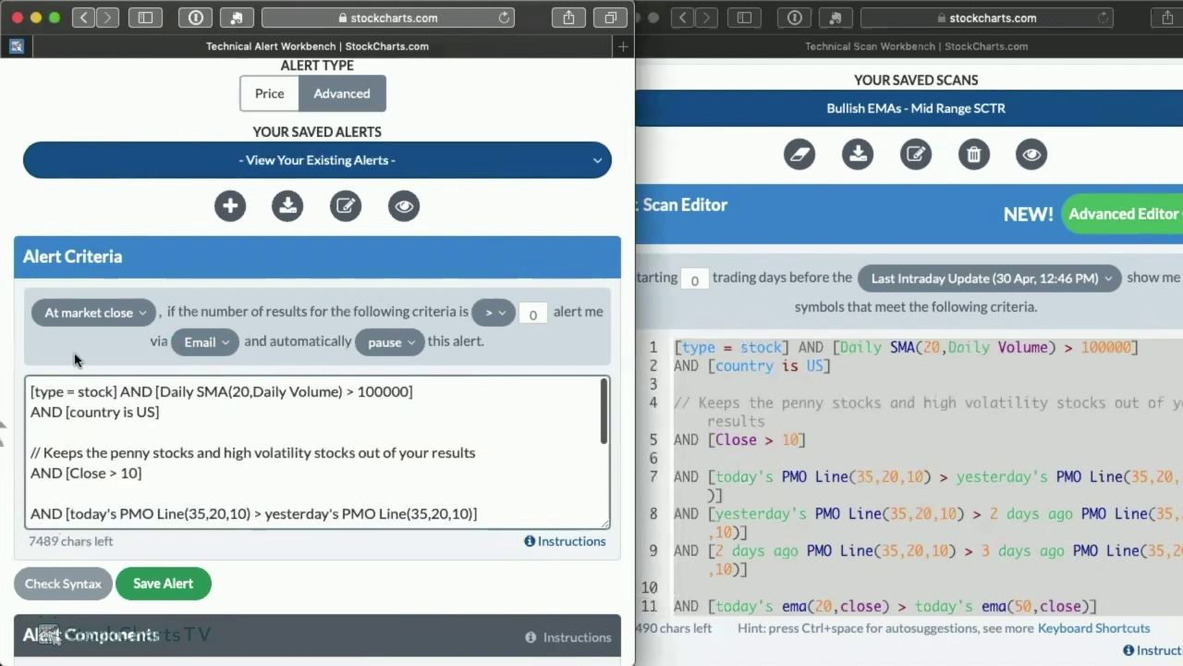
{"action": "left_click_drag", "start_coordinate": [159, 412], "coordinate": [31, 391]}
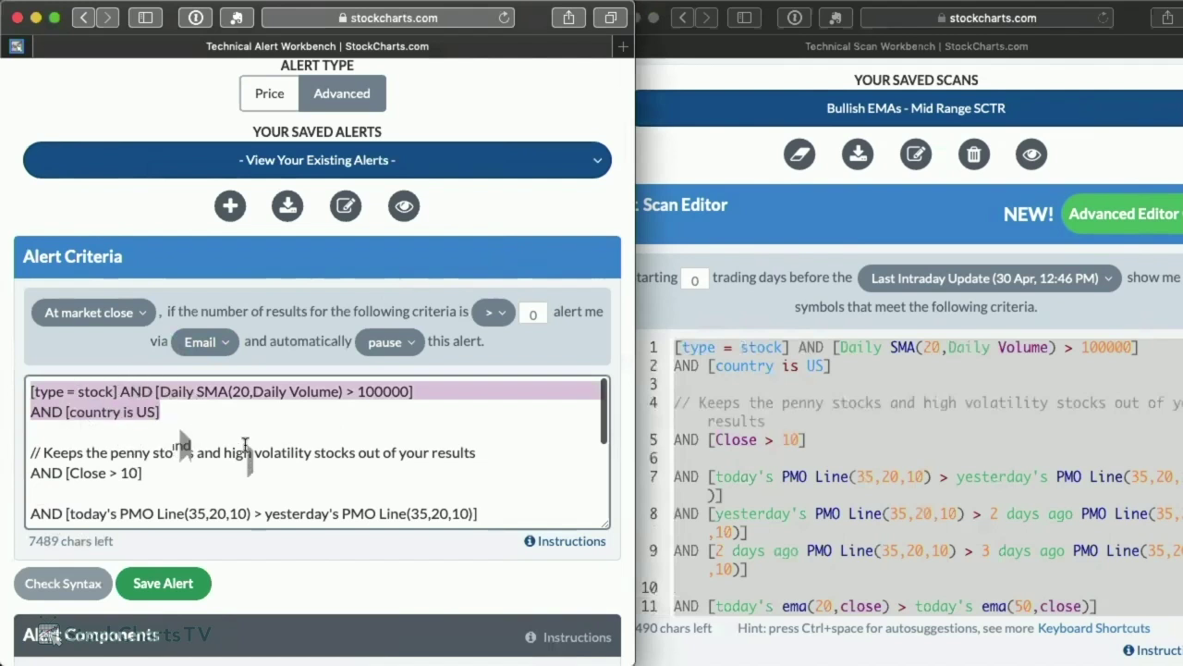
{"action": "key", "text": "super+v"}
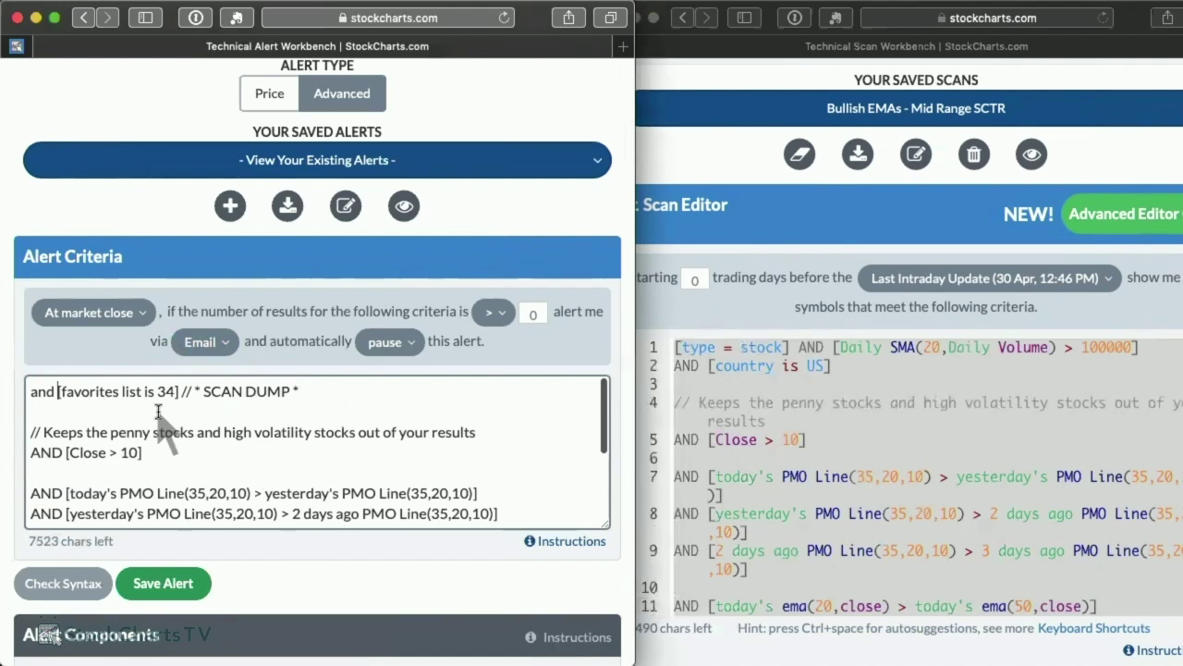
Remove the leading "and" from the favorites list line in the alert criteria and save the alert as "example".
{"action": "key", "text": "BackSpace"}
{"action": "key", "text": "BackSpace"}
{"action": "key", "text": "BackSpace"}
{"action": "key", "text": "BackSpace"}
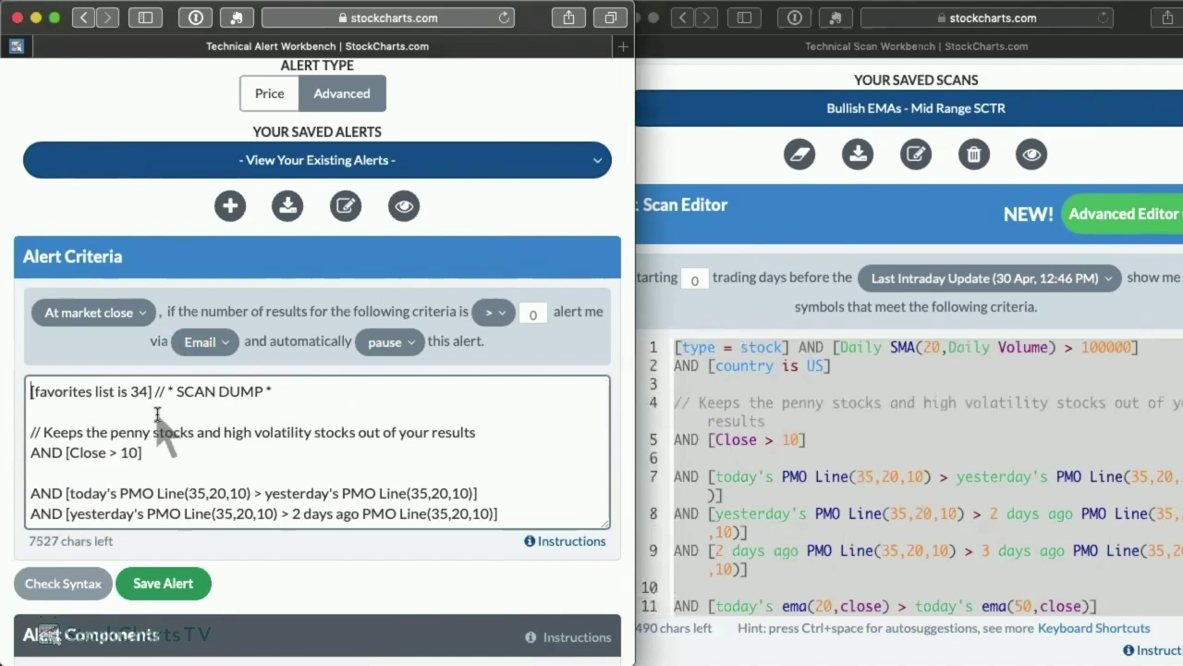
{"action": "left_click", "coordinate": [166, 580]}
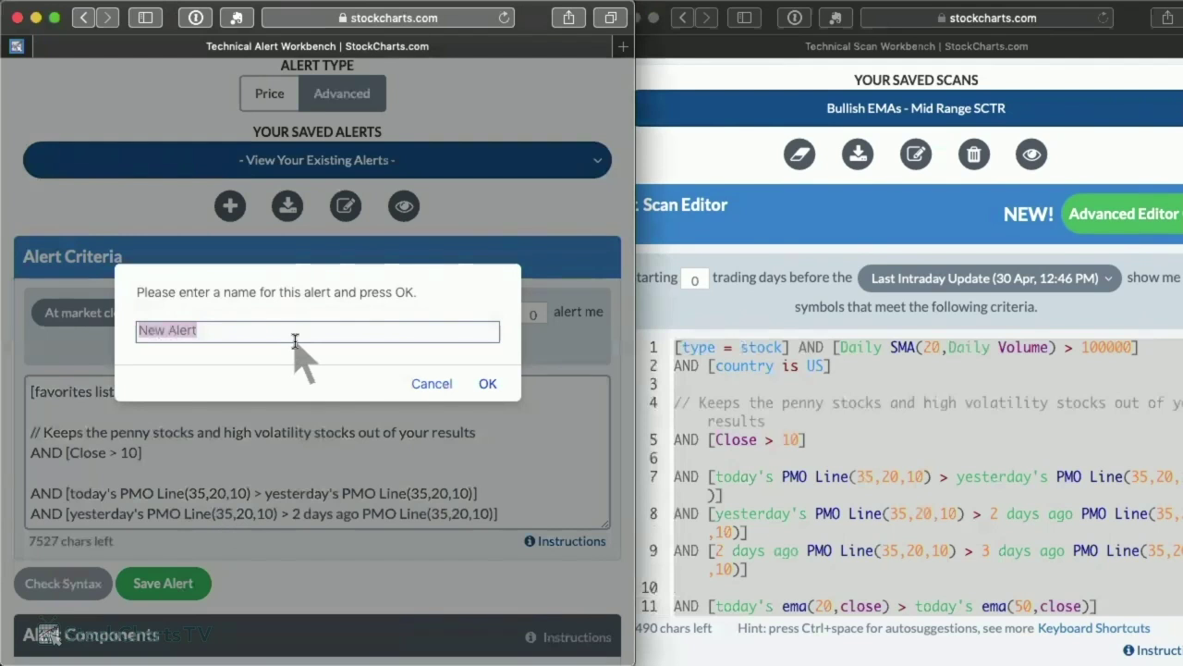
{"action": "type", "text": "example"}
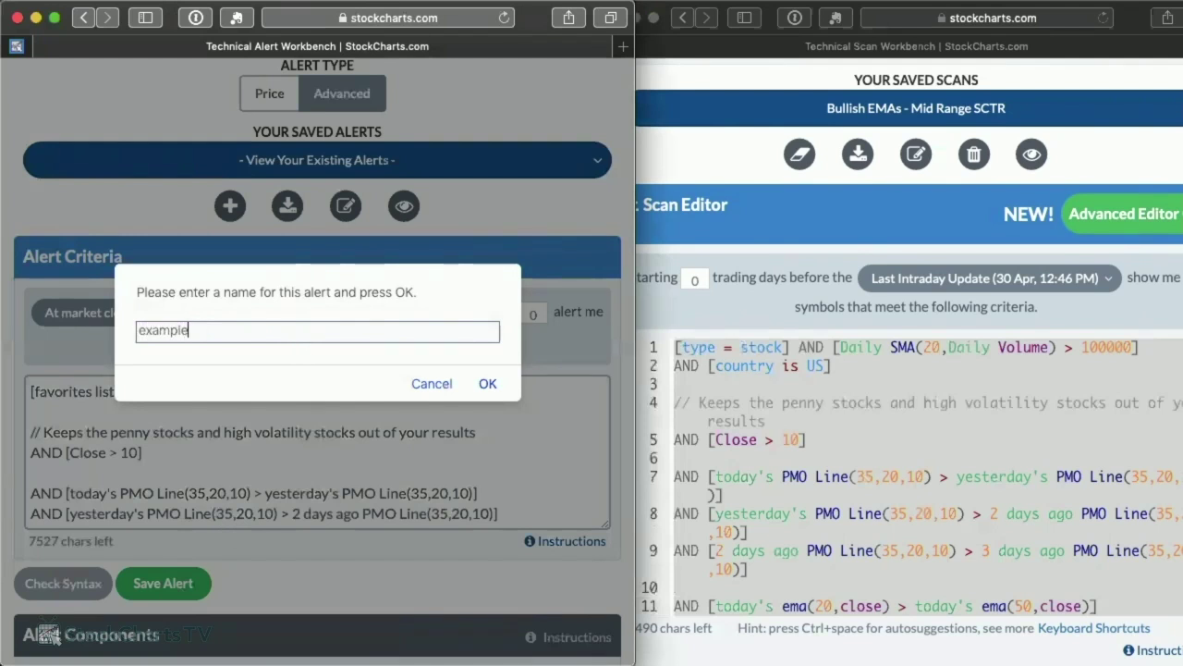
{"action": "left_click", "coordinate": [486, 382]}
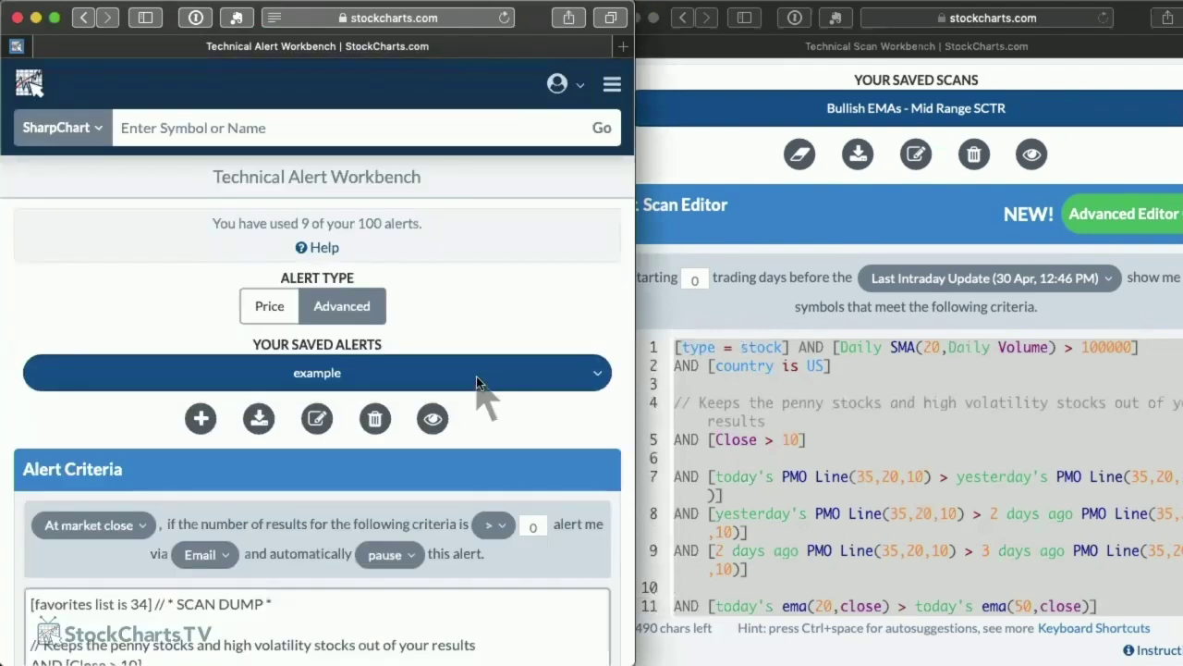
Check the list of saved alerts and review the new alert's criteria alongside the scan's criteria.
{"action": "left_click", "coordinate": [476, 383]}
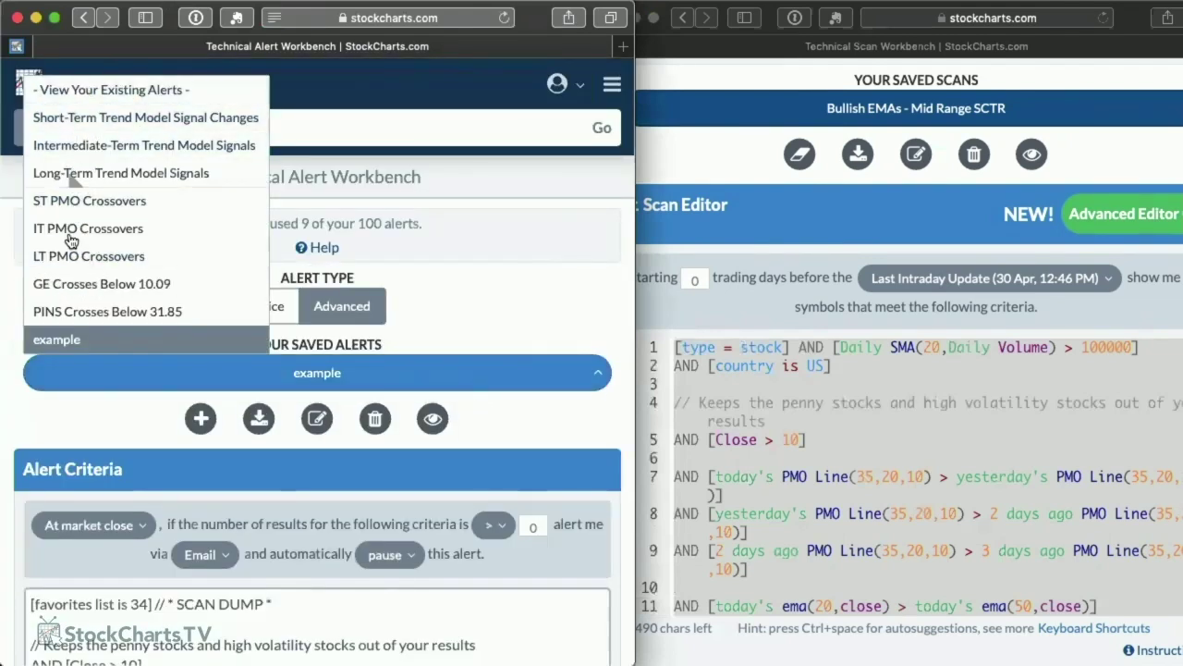
{"action": "left_click", "coordinate": [426, 287]}
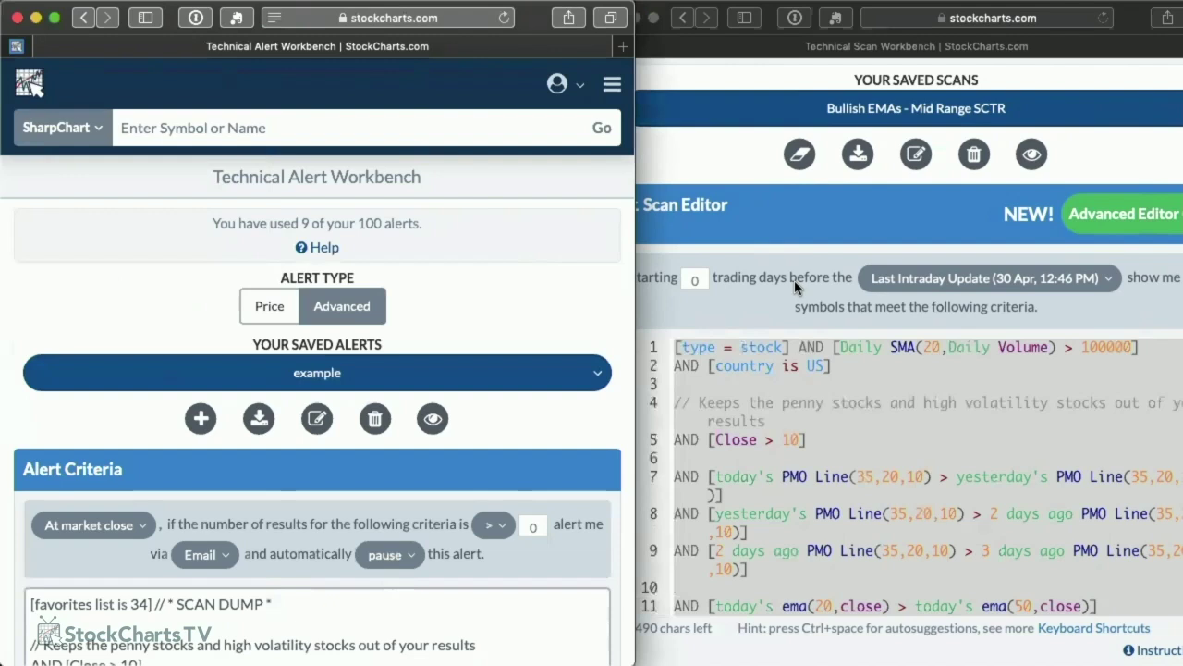
{"action": "left_click", "coordinate": [747, 316]}
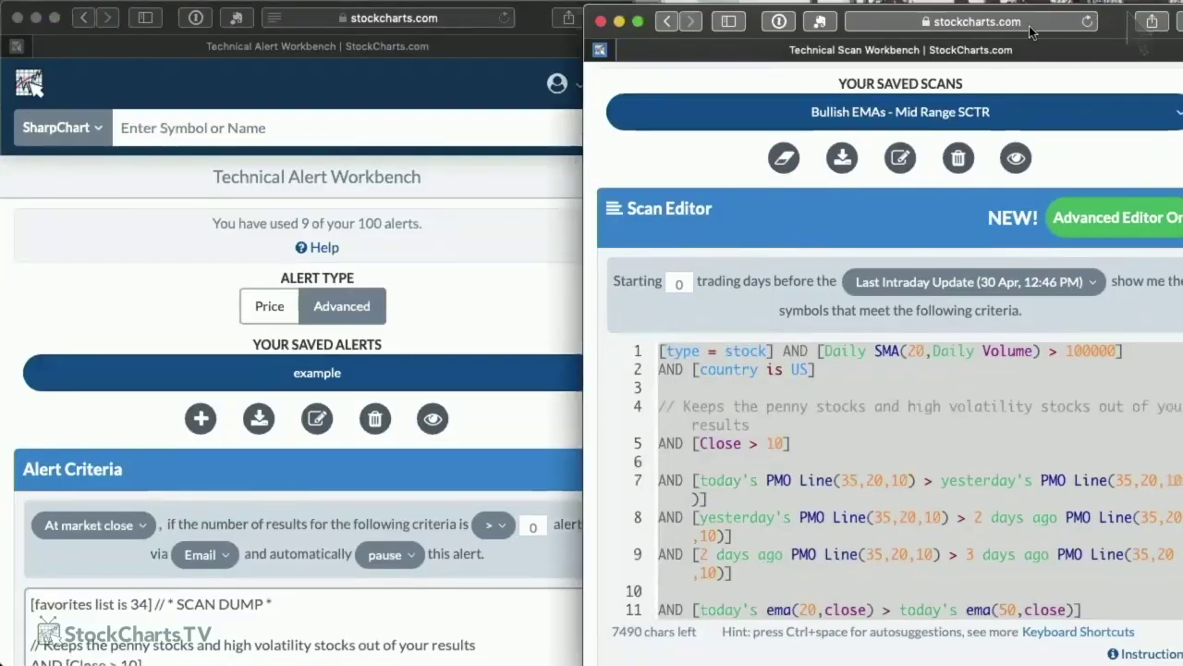
{"action": "left_click_drag", "start_coordinate": [1136, 34], "coordinate": [906, 33]}
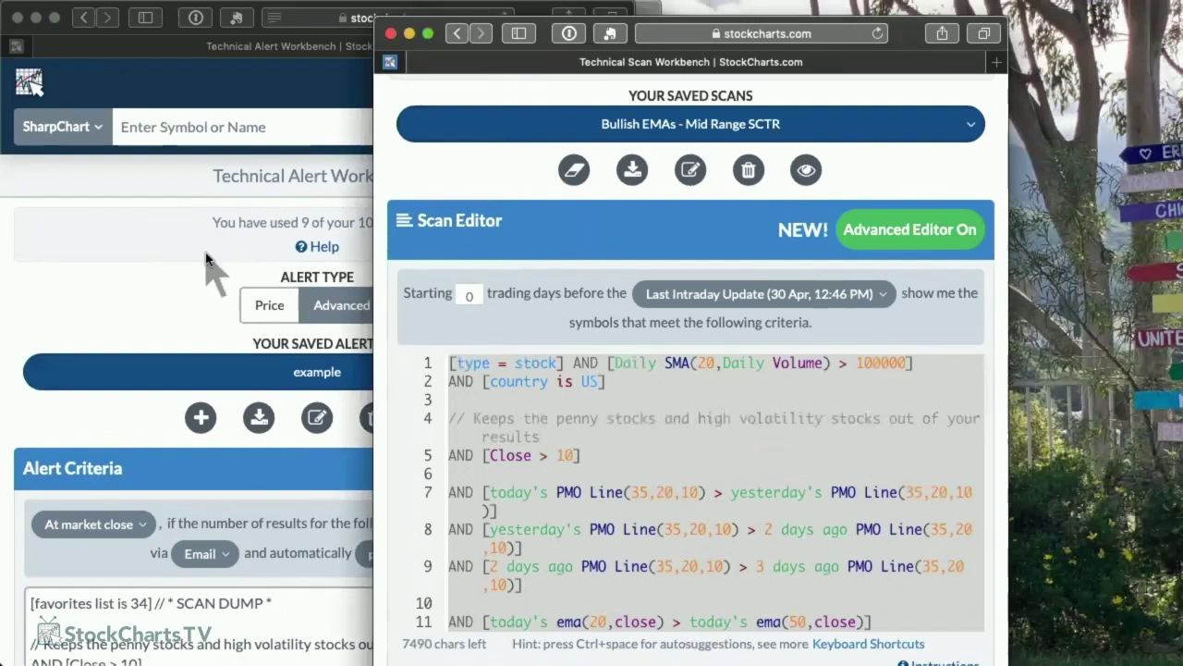
{"action": "scroll", "coordinate": [229, 576], "scroll_direction": "down", "scroll_amount": 2}
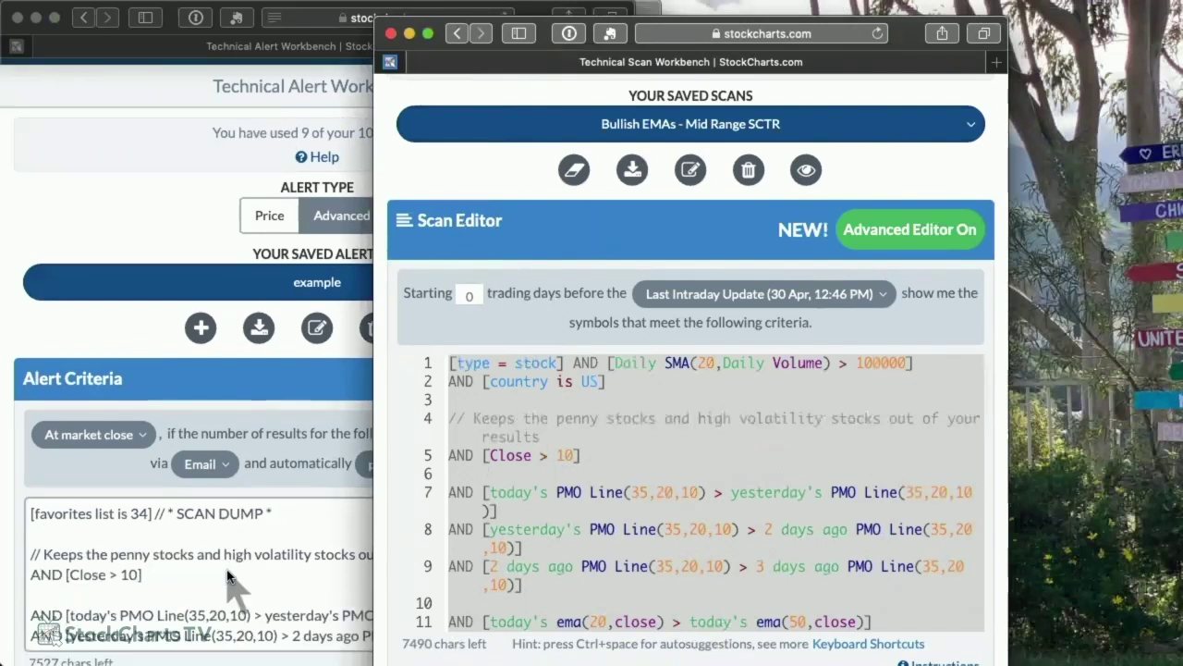
{"action": "scroll", "coordinate": [546, 545], "scroll_direction": "down", "scroll_amount": 2}
{"action": "scroll", "coordinate": [543, 545], "scroll_direction": "up", "scroll_amount": 2}
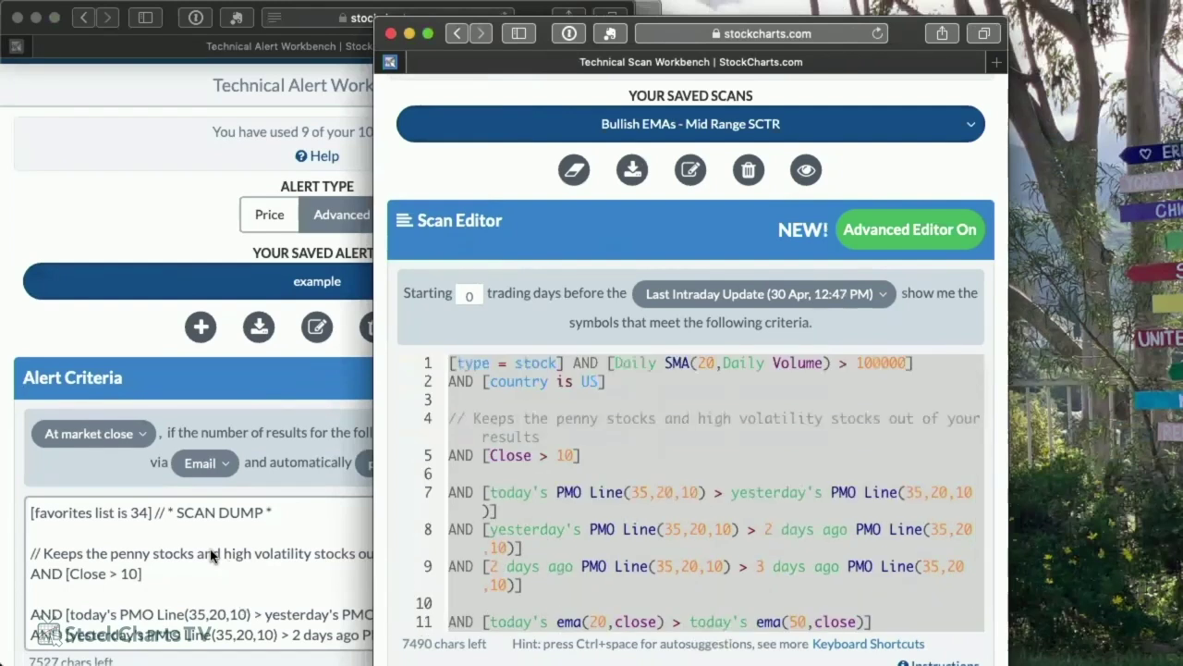
{"action": "left_click_drag", "start_coordinate": [911, 45], "coordinate": [1108, 30]}
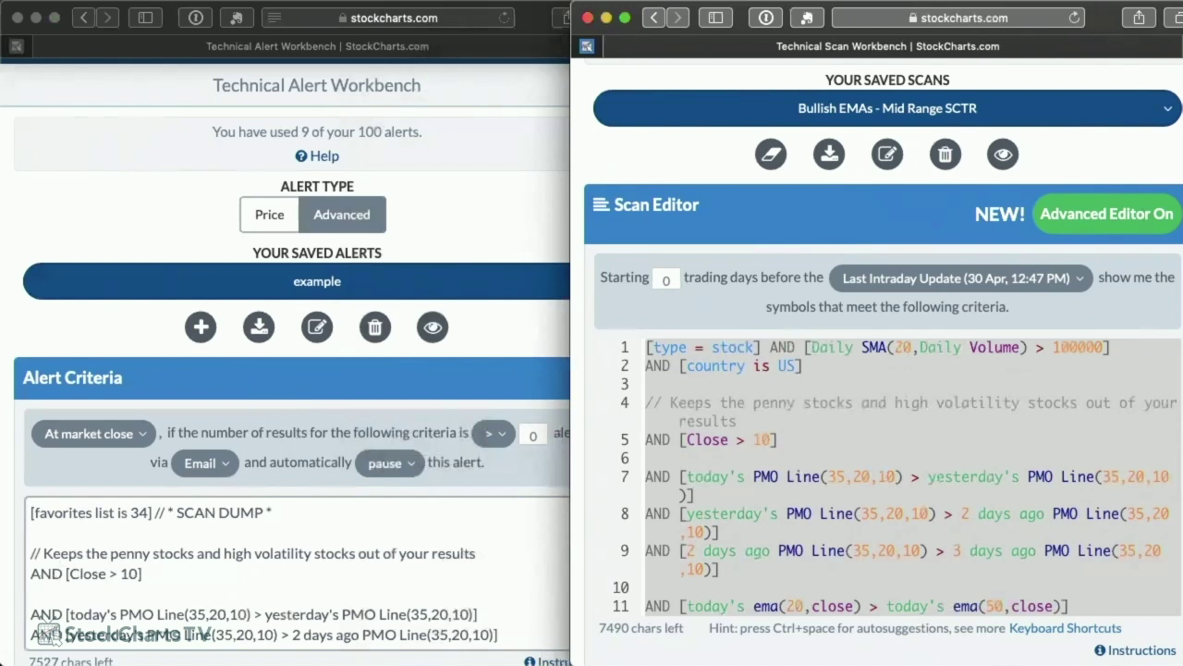
Switch to the PowerPoint presentation "Scanning a ChartList and Setting Alerts".
{"action": "left_click", "coordinate": [48, 636]}
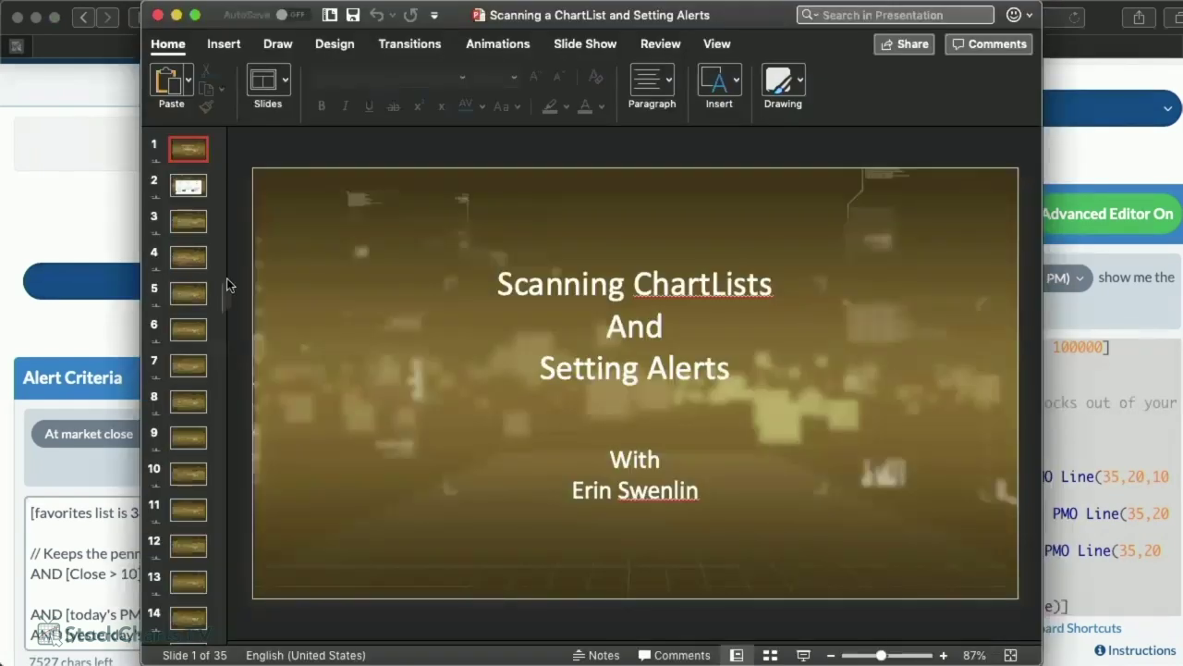
{"action": "mouse_move", "coordinate": [756, 24]}
{"action": "left_mouse_down"}
{"action": "mouse_move", "coordinate": [751, 46]}
{"action": "mouse_move", "coordinate": [751, 30]}
{"action": "left_mouse_up"}
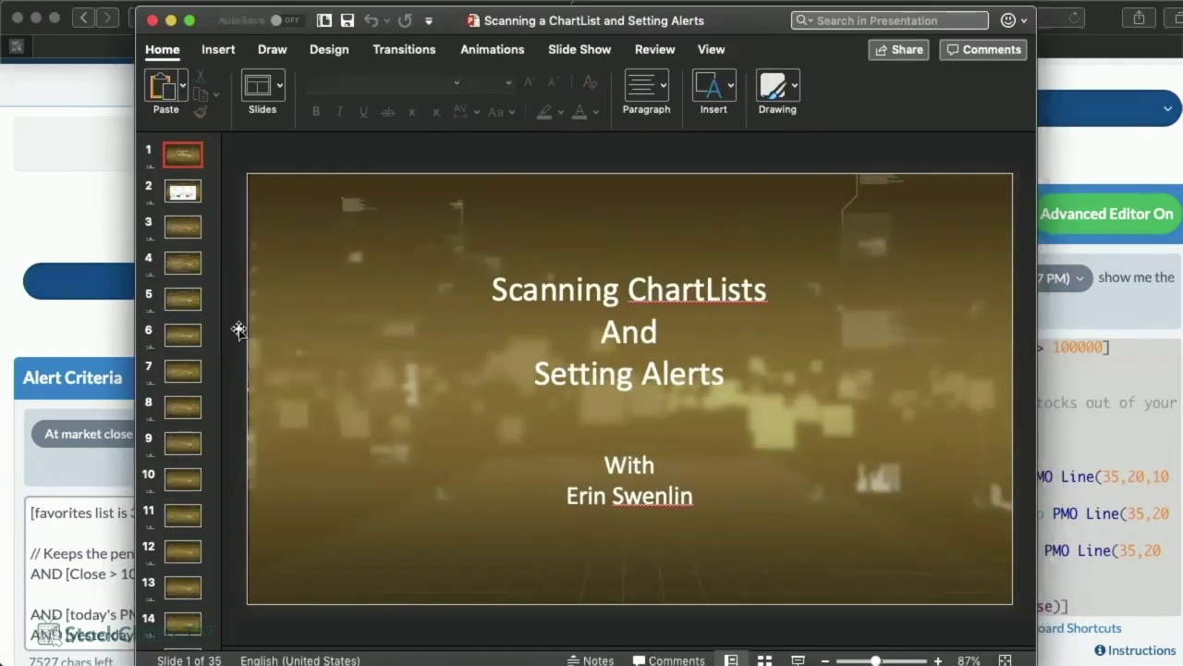
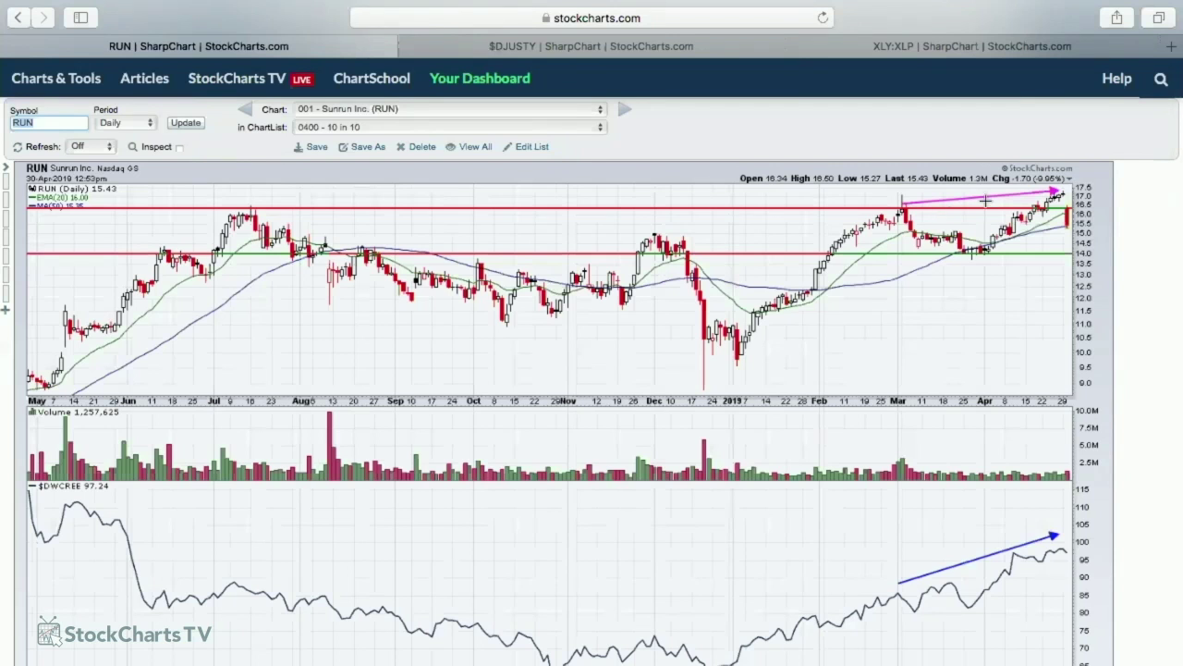
Examine the RUN daily chart, comparing price and its support and resistance lines with the $DWCREE and RUN:$DWCREE panels.
{"action": "scroll", "coordinate": [986, 198], "scroll_direction": "down", "scroll_amount": 5}
{"action": "scroll", "coordinate": [971, 290], "scroll_direction": "down", "scroll_amount": 2}
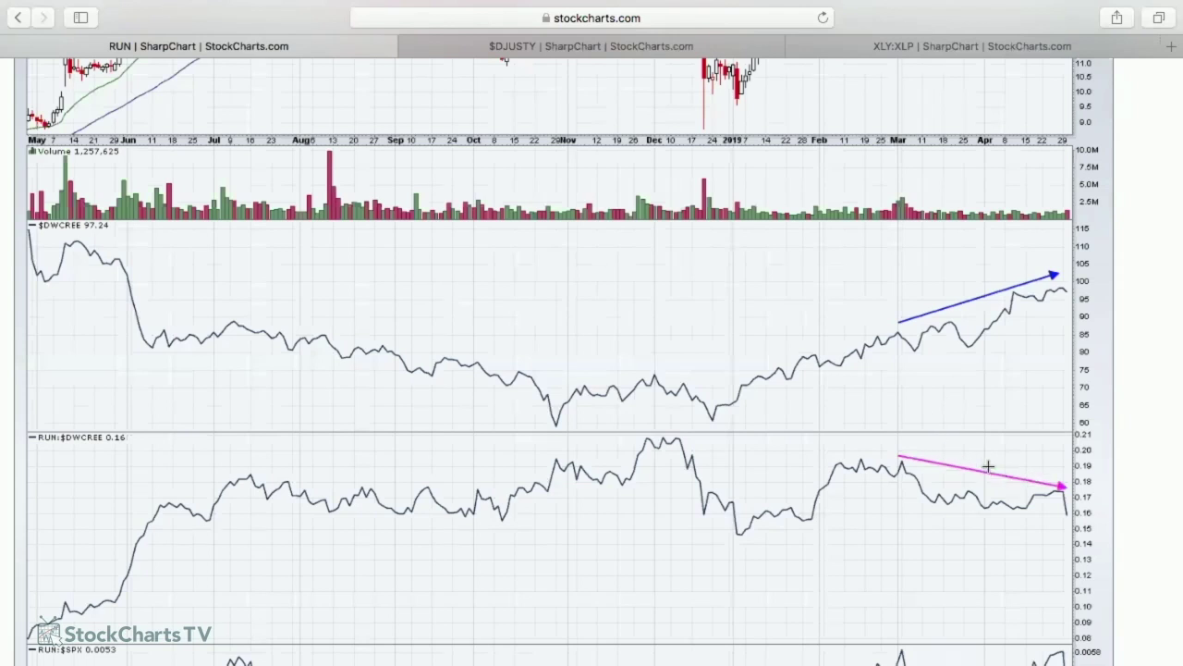
{"action": "scroll", "coordinate": [986, 465], "scroll_direction": "up", "scroll_amount": 1}
{"action": "scroll", "coordinate": [986, 467], "scroll_direction": "up", "scroll_amount": 5}
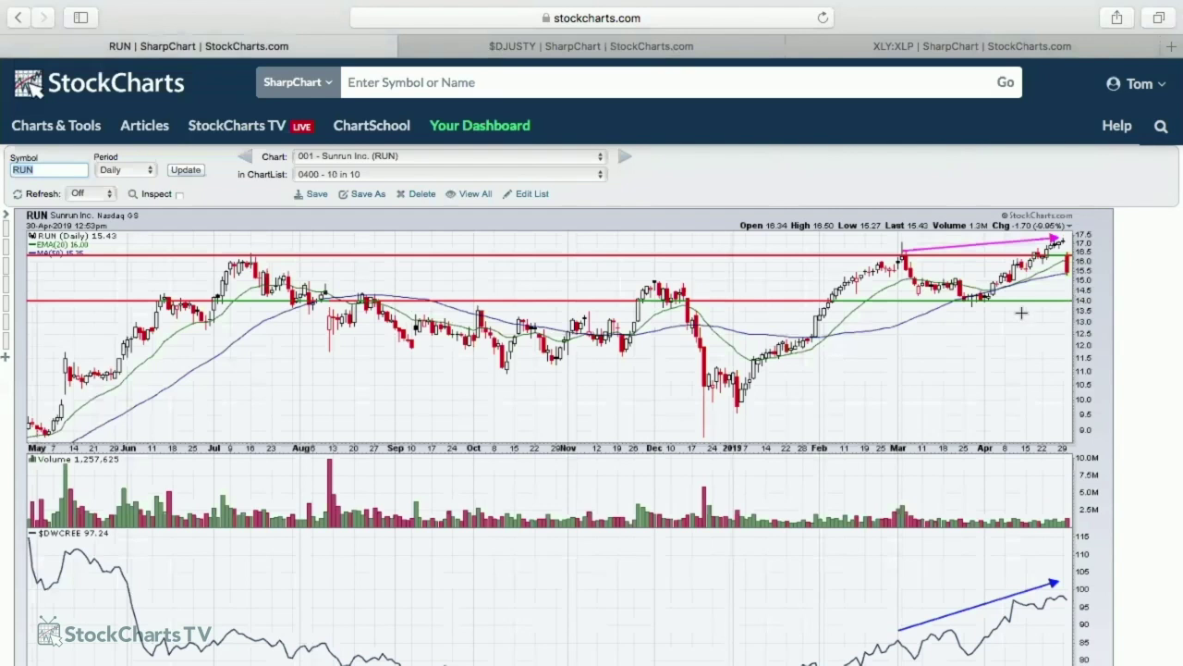
{"action": "scroll", "coordinate": [1021, 313], "scroll_direction": "down", "scroll_amount": 2}
{"action": "scroll", "coordinate": [1022, 313], "scroll_direction": "down", "scroll_amount": 2}
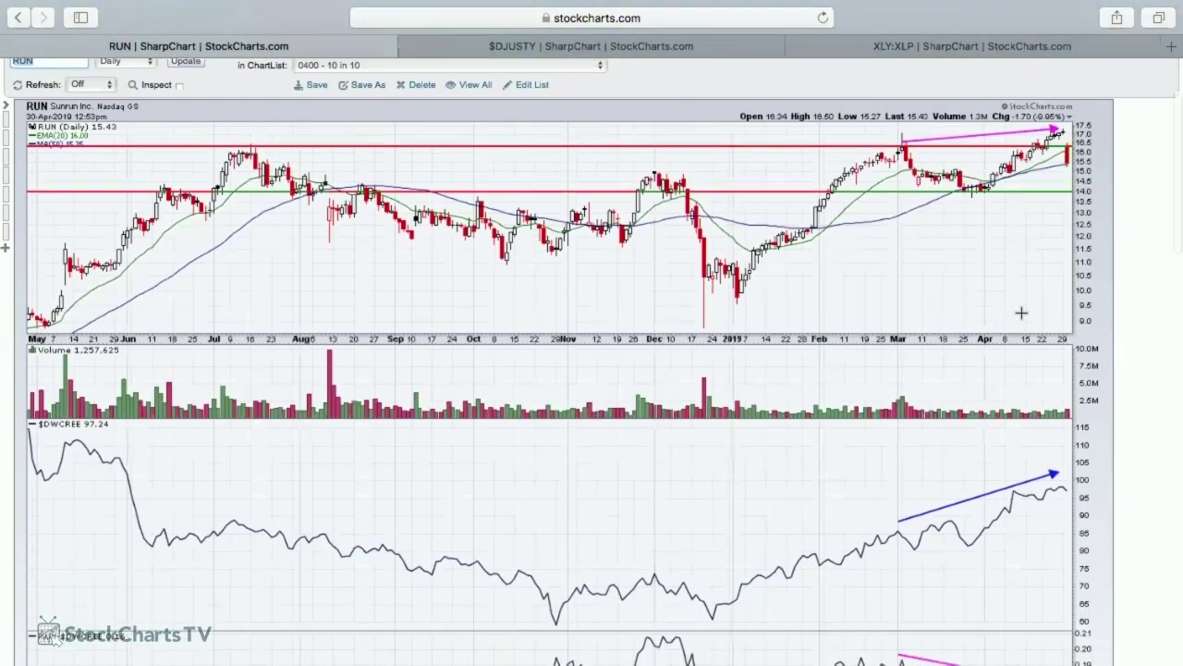
{"action": "scroll", "coordinate": [1021, 313], "scroll_direction": "down", "scroll_amount": 3}
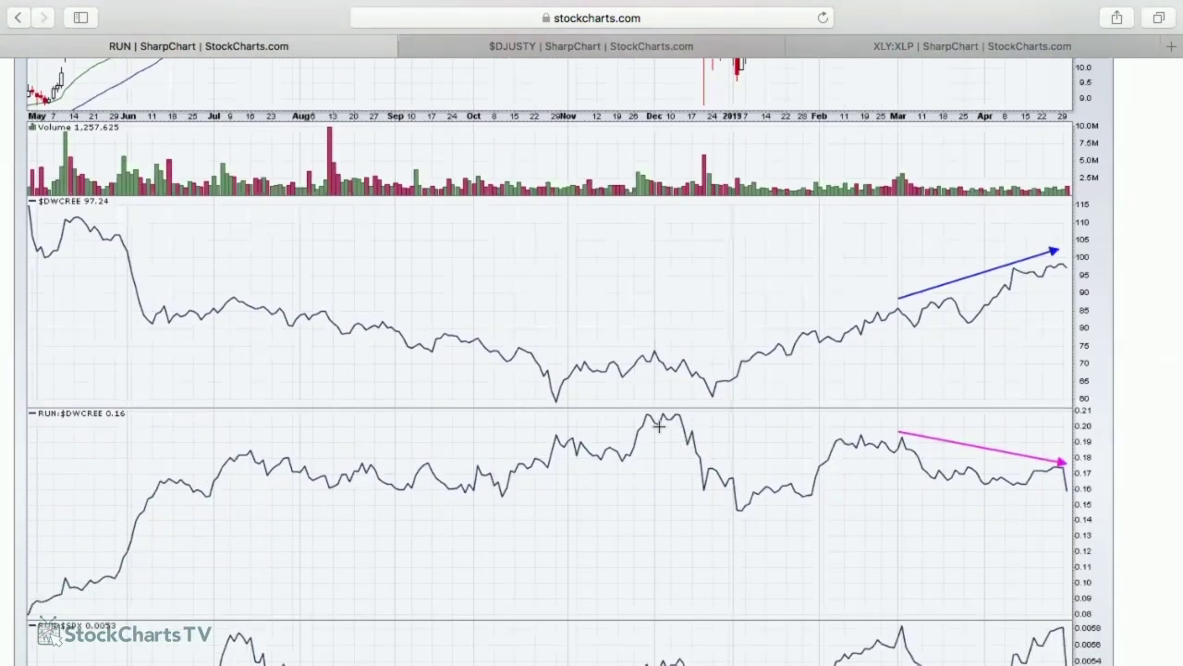
{"action": "scroll", "coordinate": [689, 425], "scroll_direction": "up", "scroll_amount": 5}
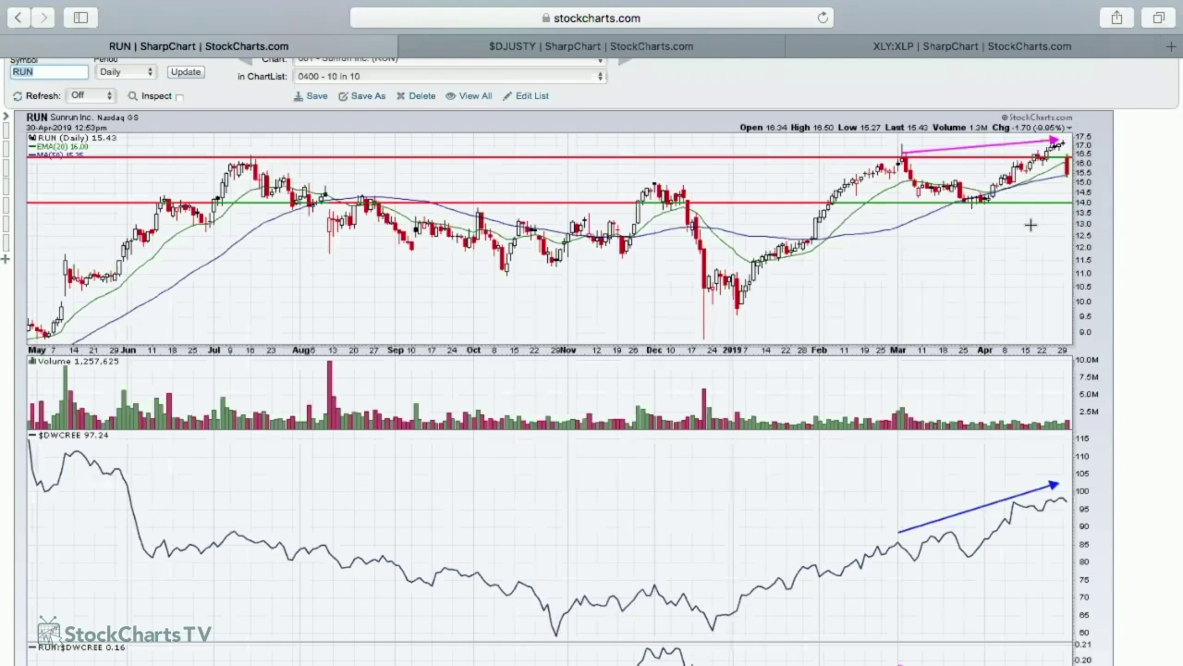
{"action": "scroll", "coordinate": [1030, 224], "scroll_direction": "down", "scroll_amount": 1}
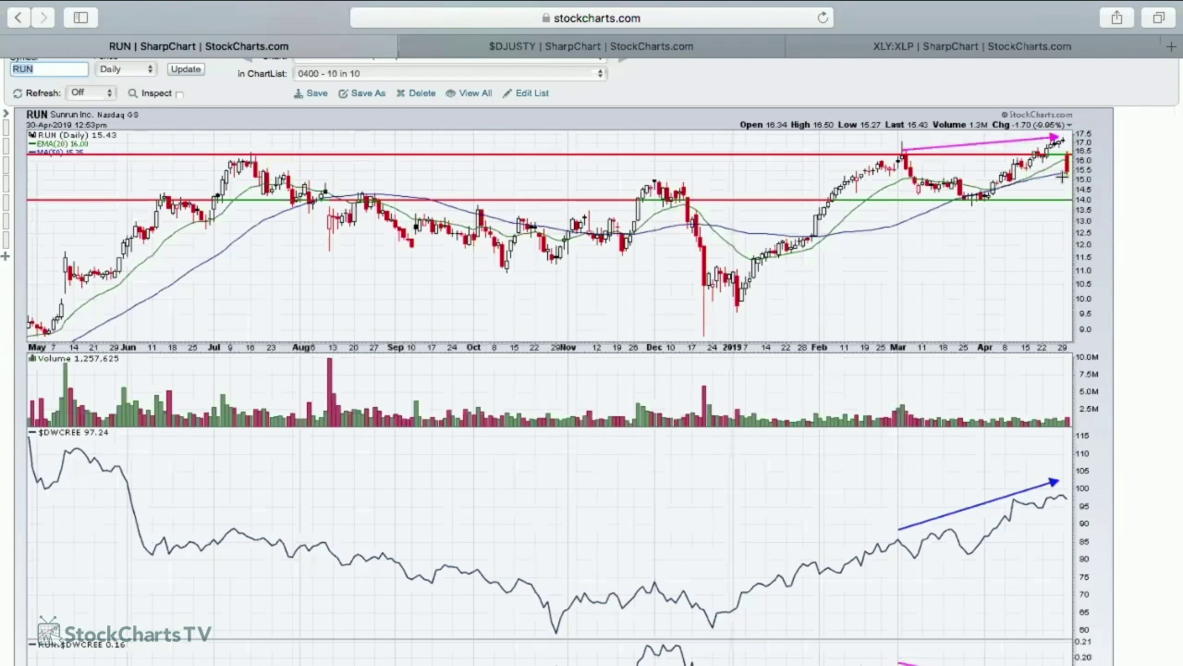
{"action": "scroll", "coordinate": [597, 109], "scroll_direction": "up", "scroll_amount": 2}
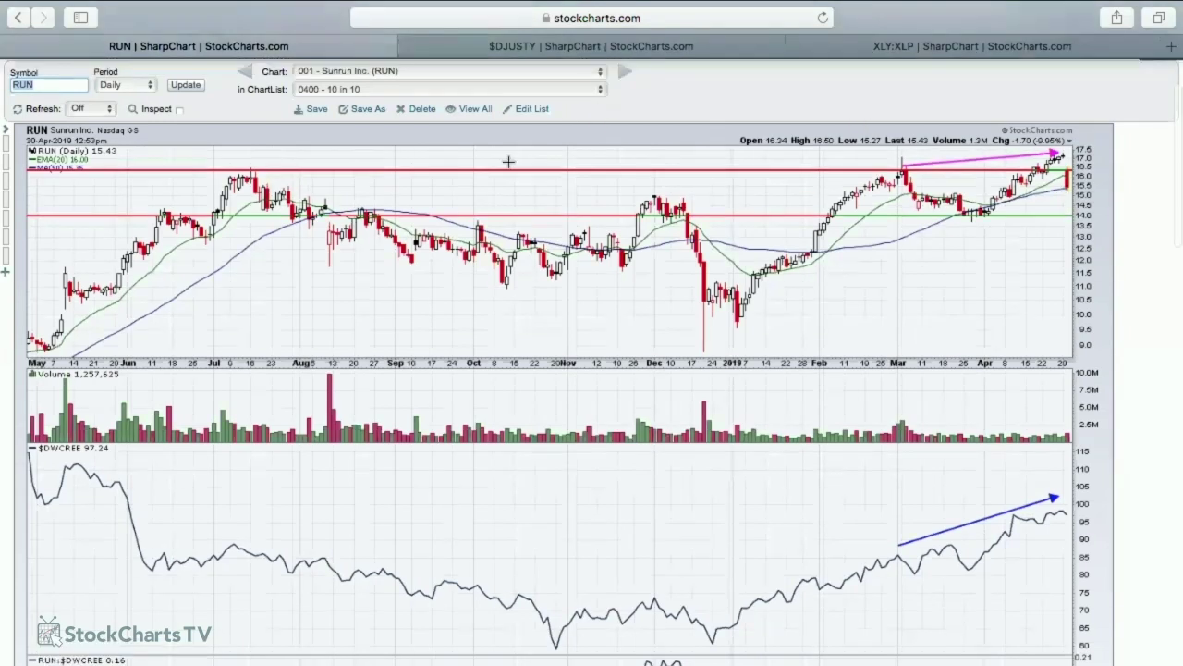
{"action": "scroll", "coordinate": [508, 161], "scroll_direction": "up", "scroll_amount": 3}
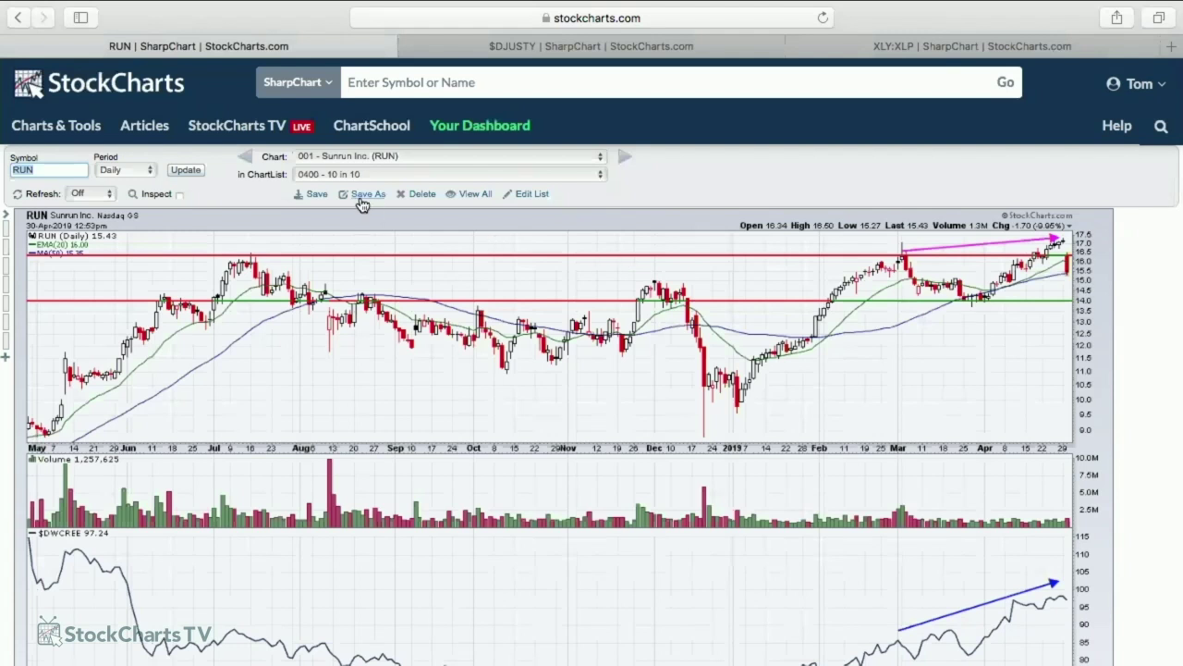
Load the daily chart for QCOM and review its price, volume, $DJUSCT and relative strength panels.
{"action": "left_click", "coordinate": [69, 173]}
{"action": "type", "text": "qcom"}
{"action": "key", "text": "Return"}
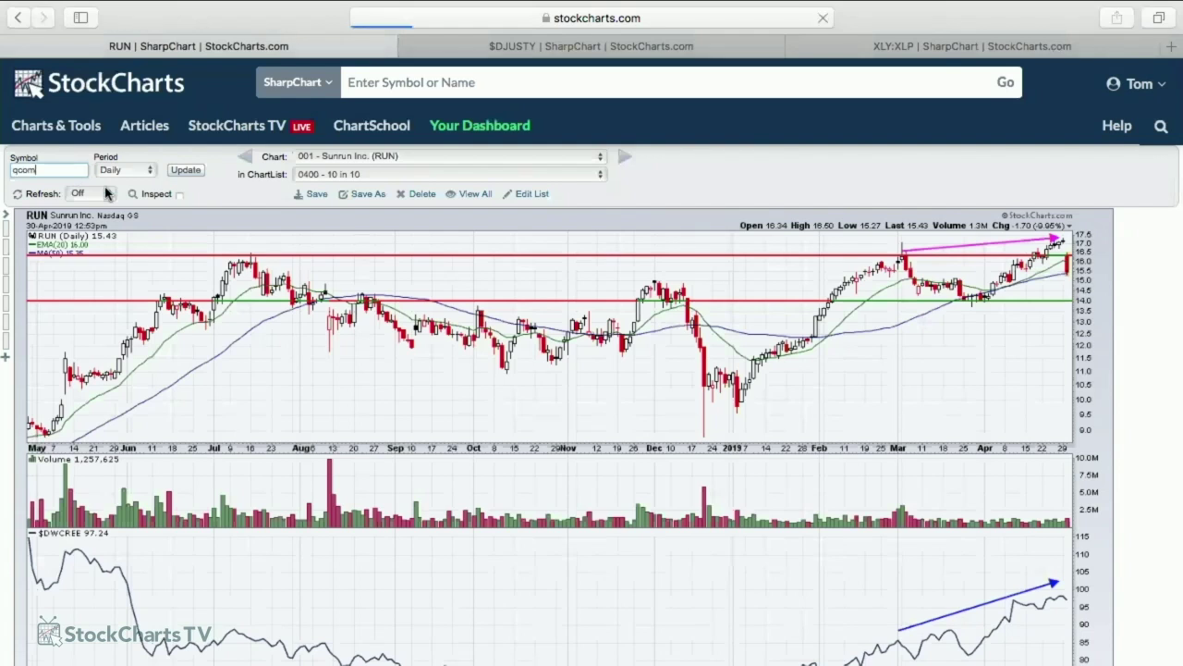
{"action": "scroll", "coordinate": [508, 343], "scroll_direction": "down", "scroll_amount": 2}
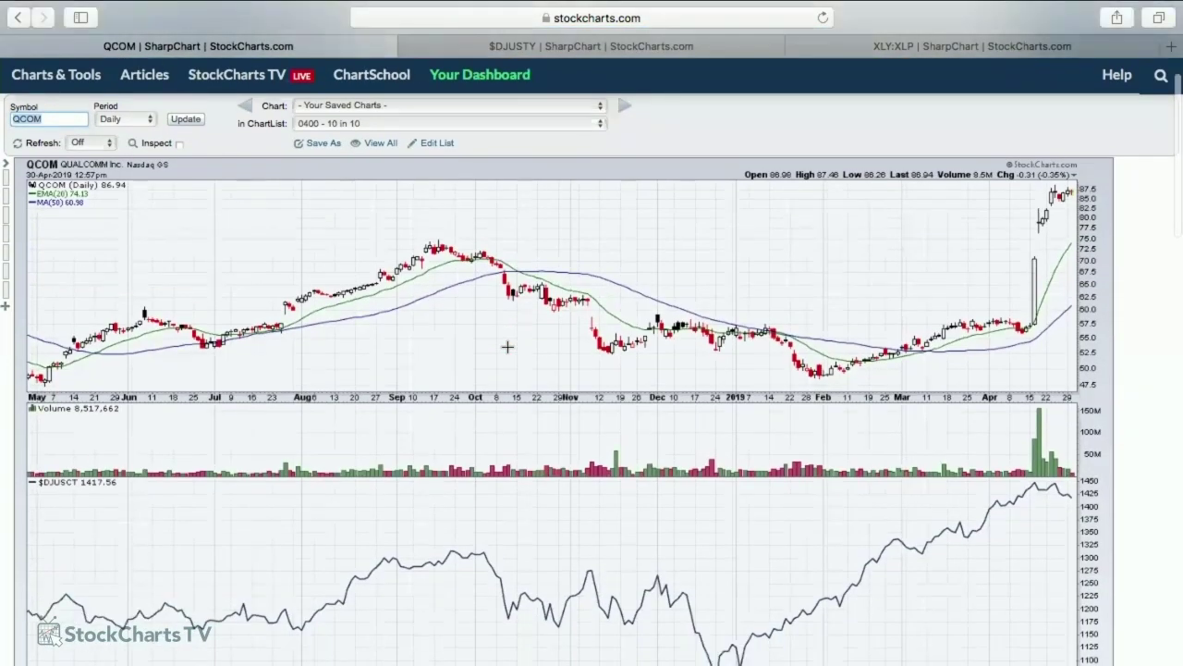
{"action": "scroll", "coordinate": [507, 347], "scroll_direction": "down", "scroll_amount": 1}
{"action": "scroll", "coordinate": [508, 347], "scroll_direction": "down", "scroll_amount": 15}
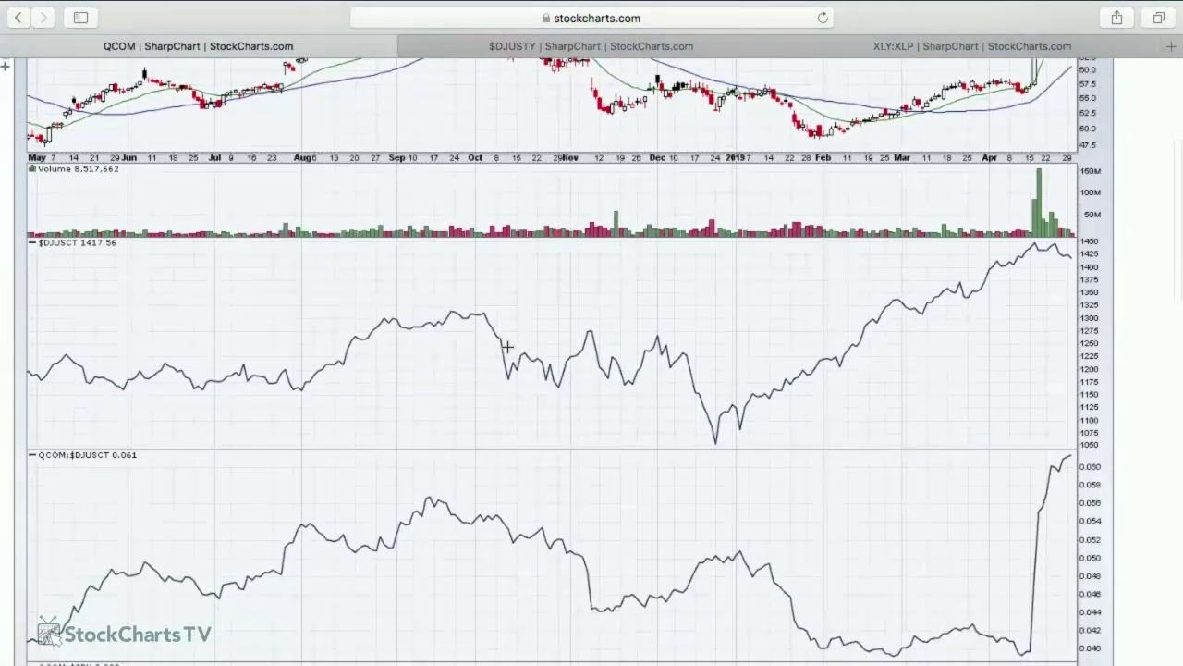
{"action": "scroll", "coordinate": [507, 347], "scroll_direction": "down", "scroll_amount": 10}
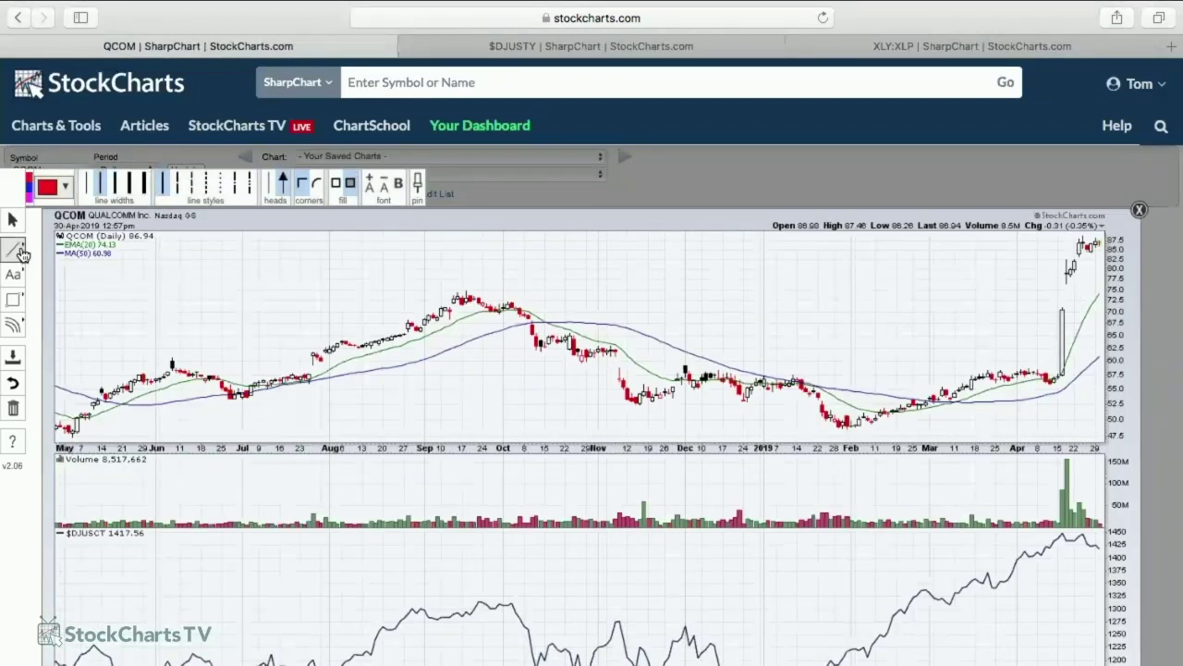
Add three auto support-resistance lines to the QCOM price chart at about 57.3, 76 and 78.4.
{"action": "left_click", "coordinate": [18, 250]}
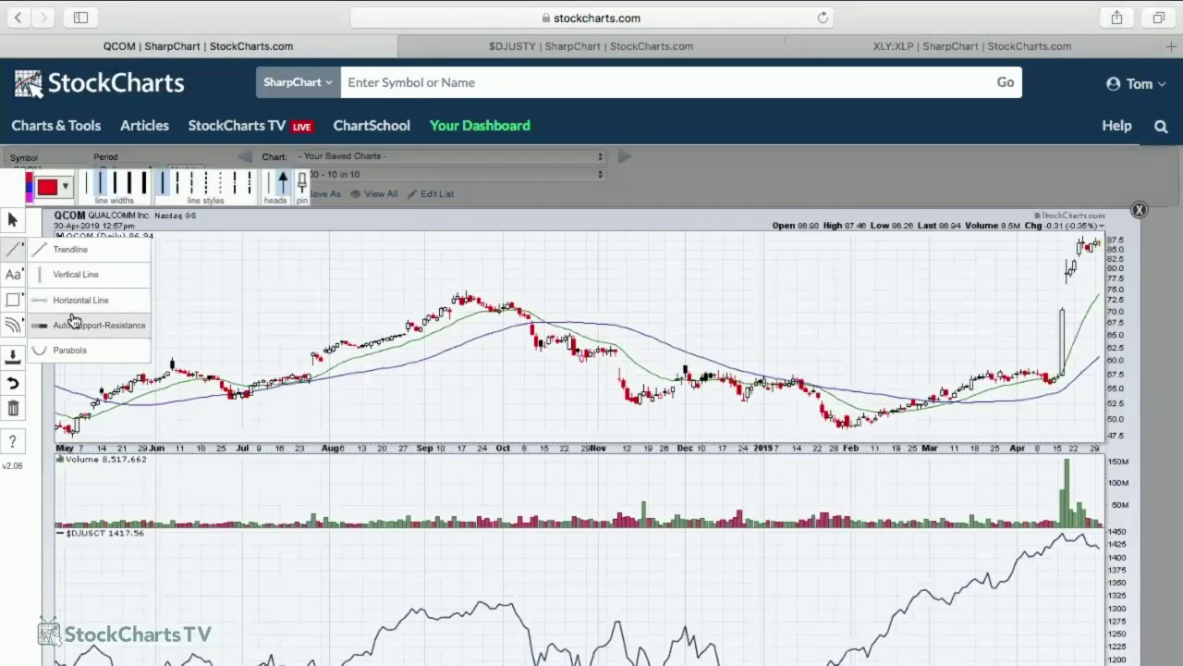
{"action": "left_click", "coordinate": [74, 317]}
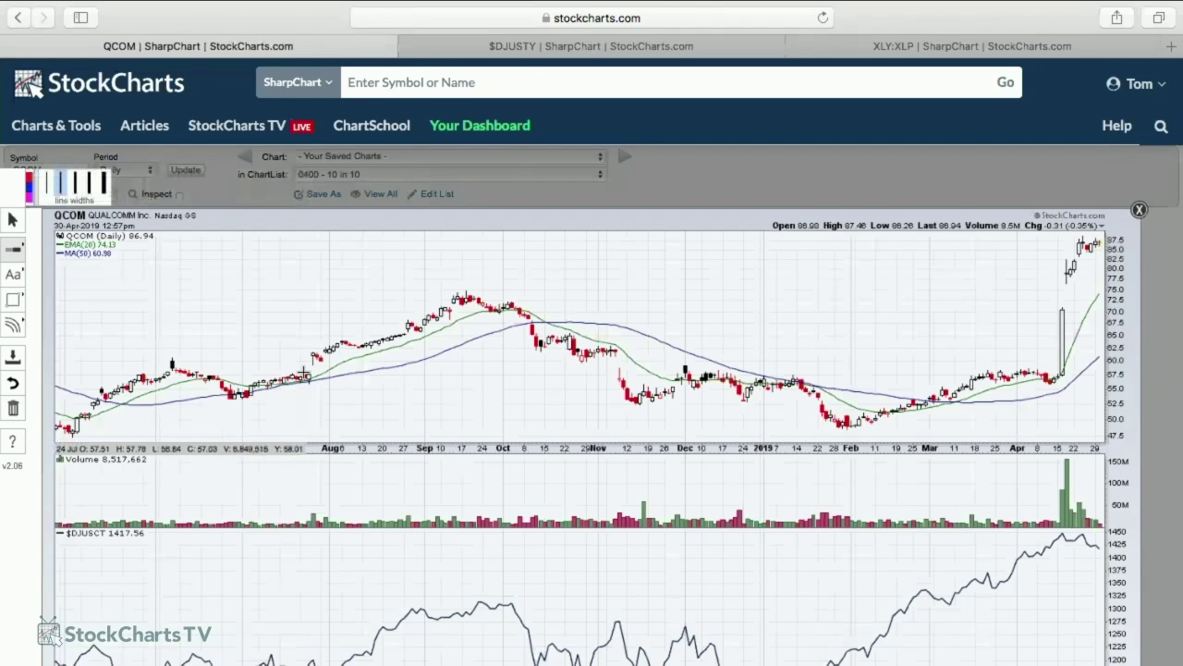
{"action": "left_click_drag", "start_coordinate": [383, 386], "coordinate": [415, 380]}
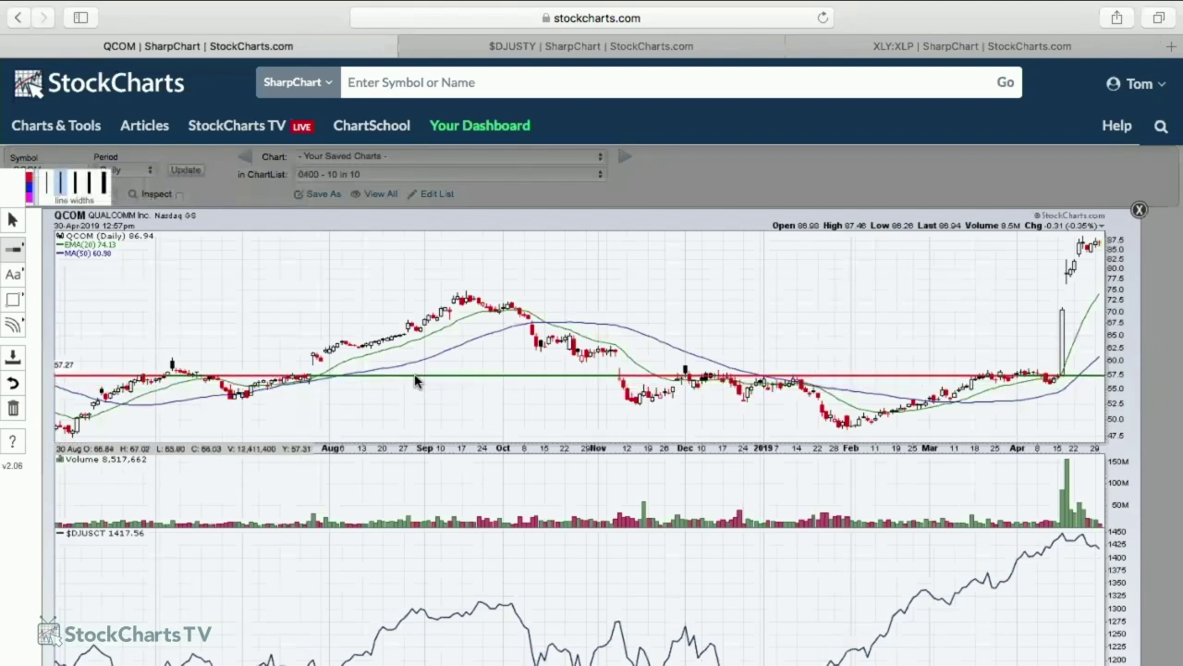
{"action": "left_click_drag", "start_coordinate": [415, 381], "coordinate": [415, 381]}
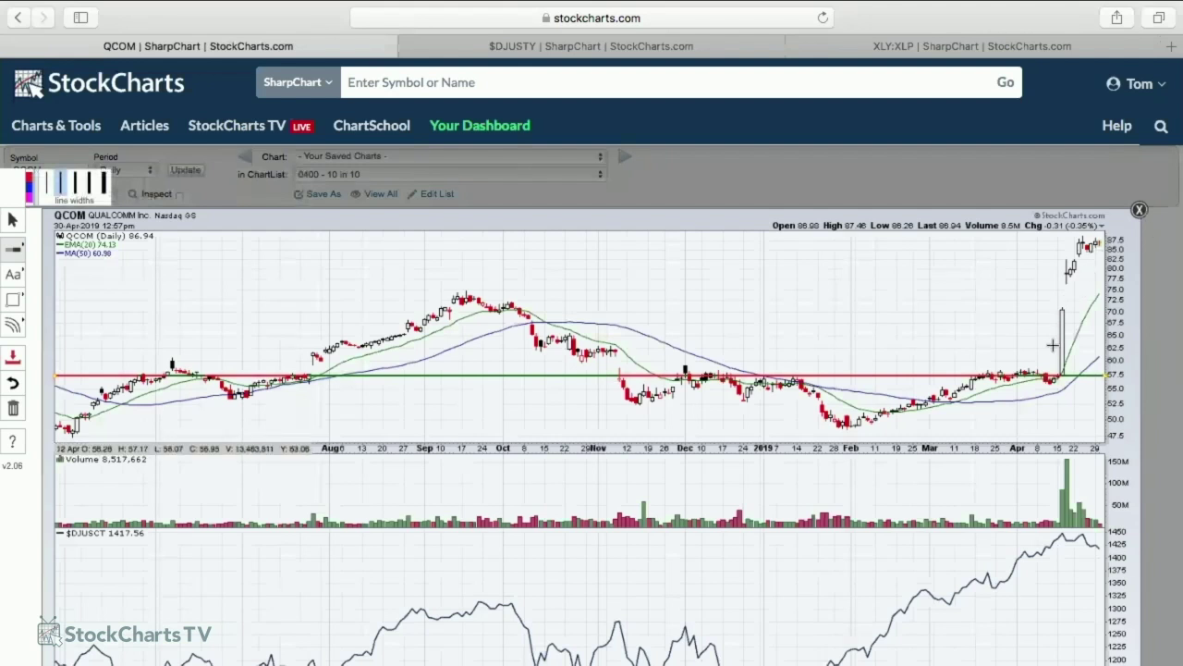
{"action": "left_click", "coordinate": [658, 283]}
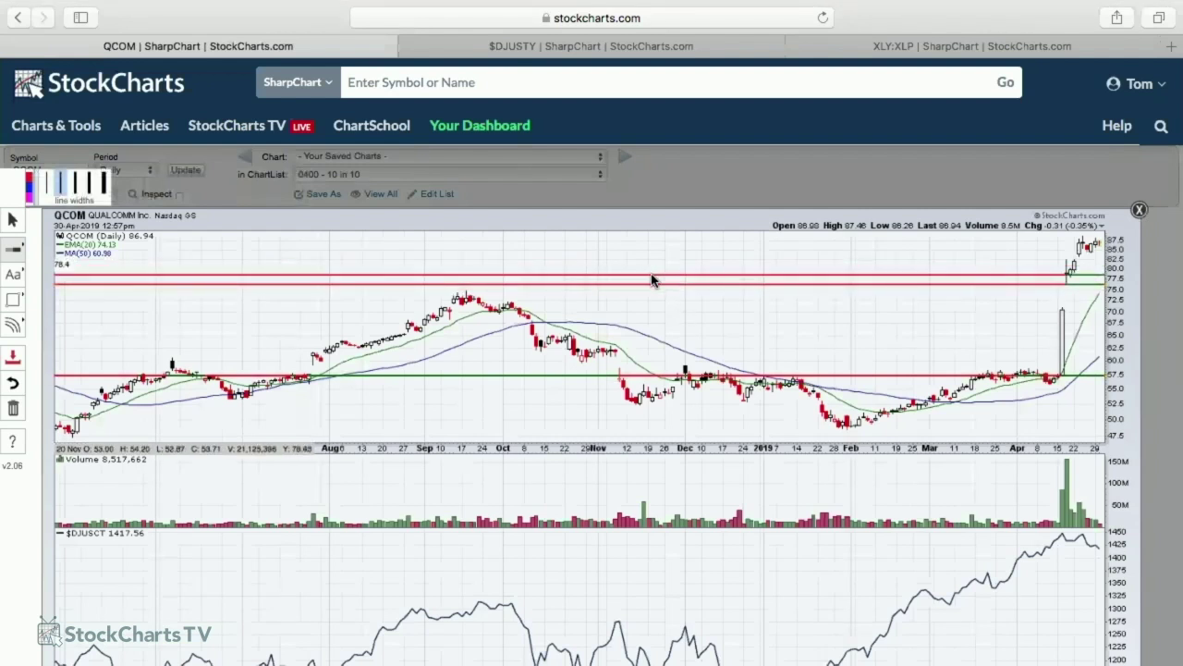
{"action": "left_click", "coordinate": [652, 275]}
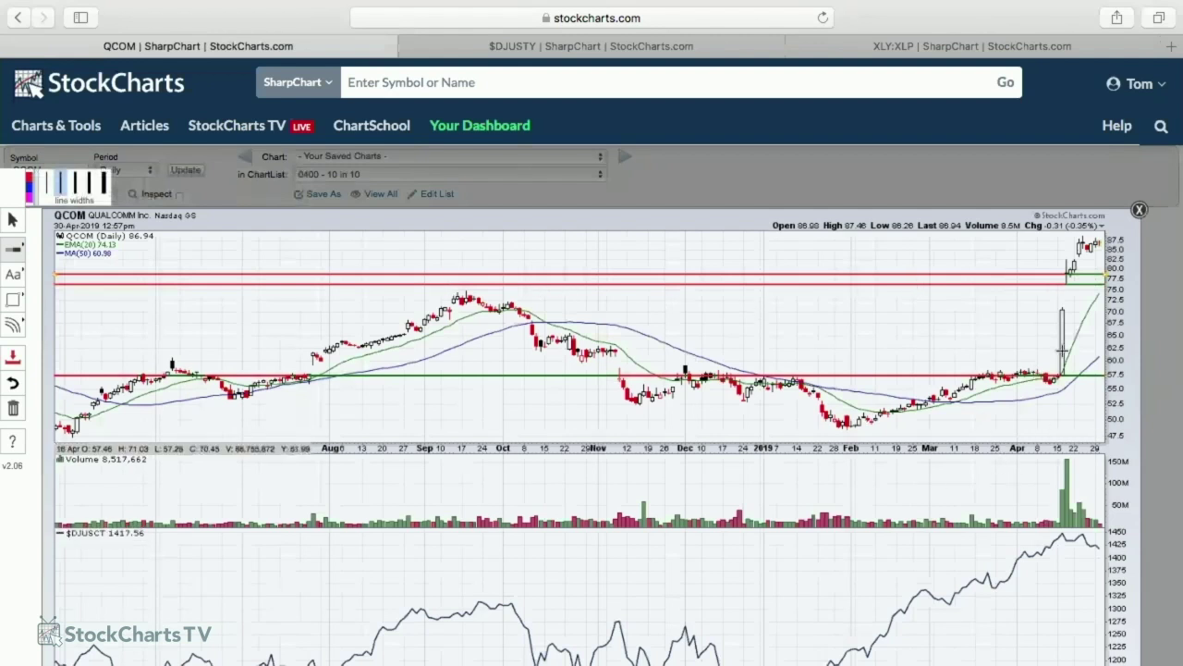
Save the annotated chart to the ChartList "0400 - 10 in 10" under the name "002 - QUALCOMM Inc. (QCOM)".
{"action": "left_click", "coordinate": [16, 367]}
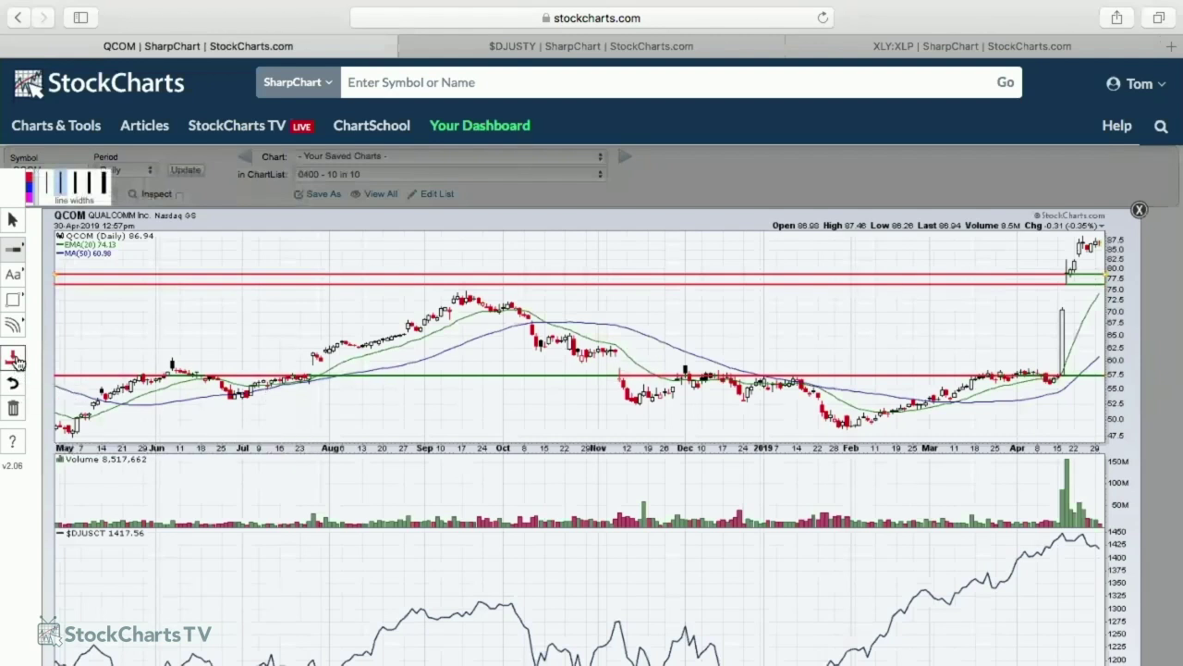
{"action": "left_click", "coordinate": [538, 379]}
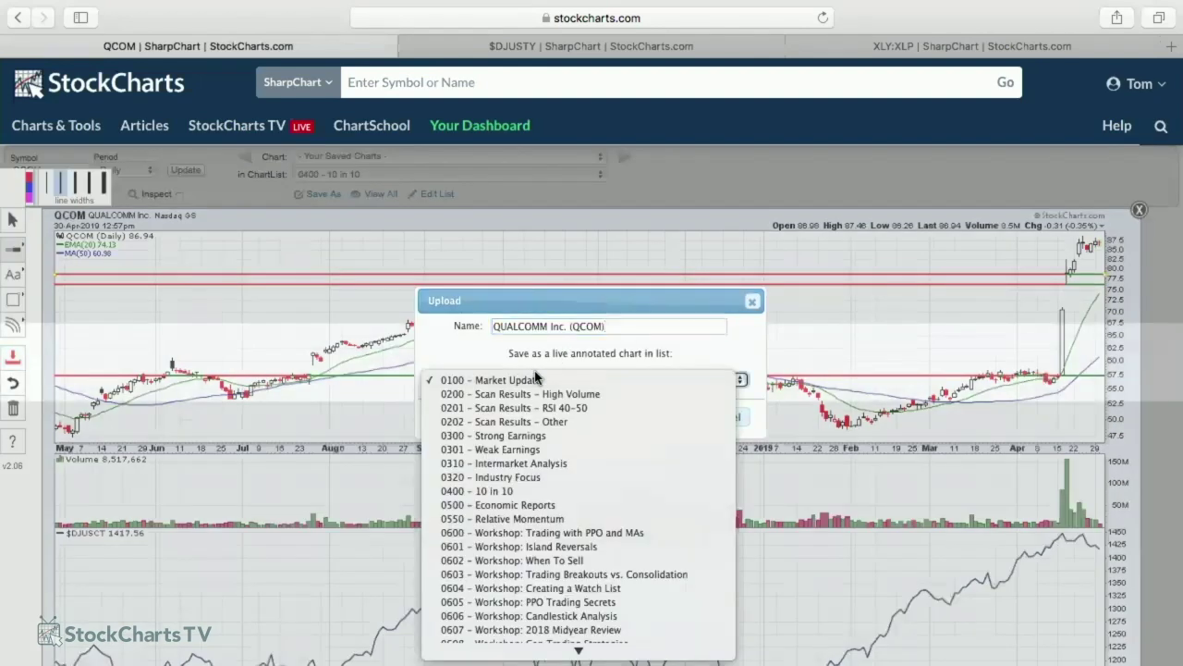
{"action": "left_click", "coordinate": [538, 491]}
{"action": "left_click", "coordinate": [492, 327]}
{"action": "type", "text": "002 -"}
{"action": "left_click", "coordinate": [665, 416]}
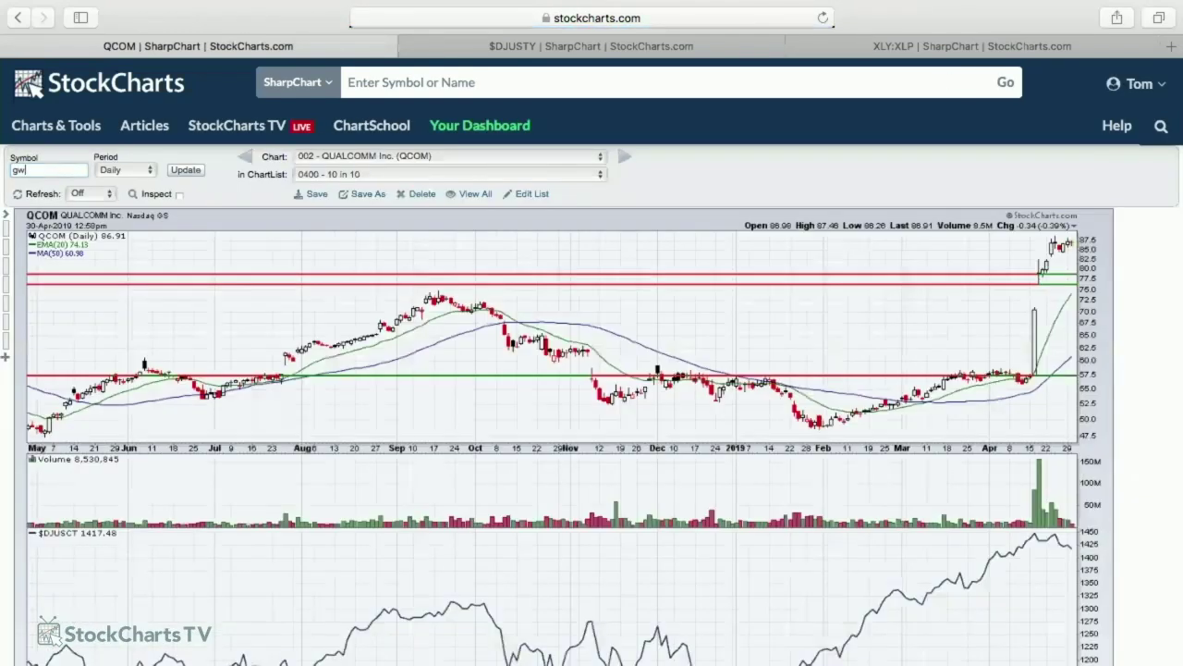
Load the daily chart for GLW and review its price, volume, $DJUSCT and GLW:$DJUSCT relative strength panels.
{"action": "key", "text": "Return"}
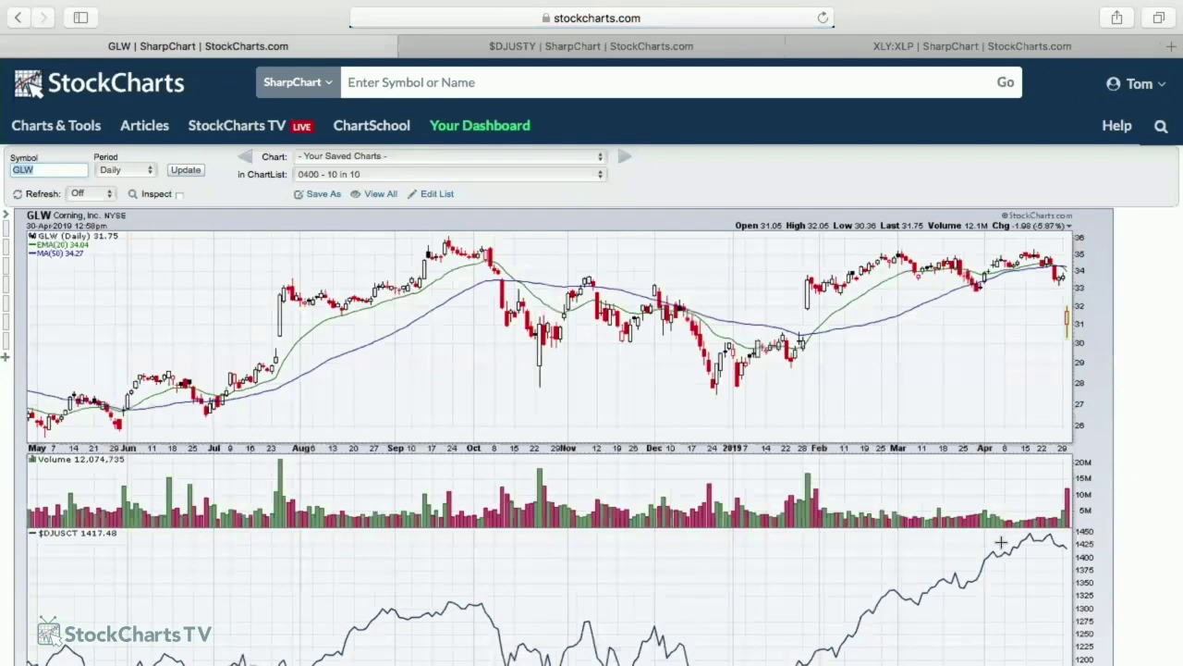
{"action": "scroll", "coordinate": [1001, 542], "scroll_direction": "down", "scroll_amount": 1}
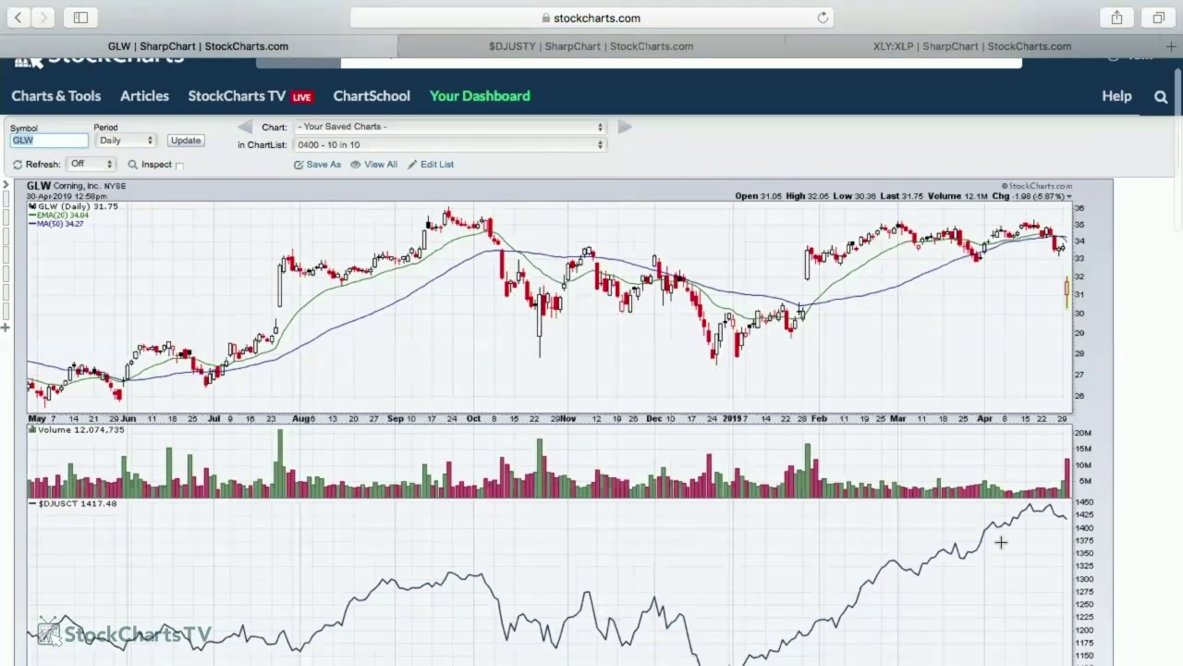
{"action": "scroll", "coordinate": [1002, 542], "scroll_direction": "down", "scroll_amount": 1}
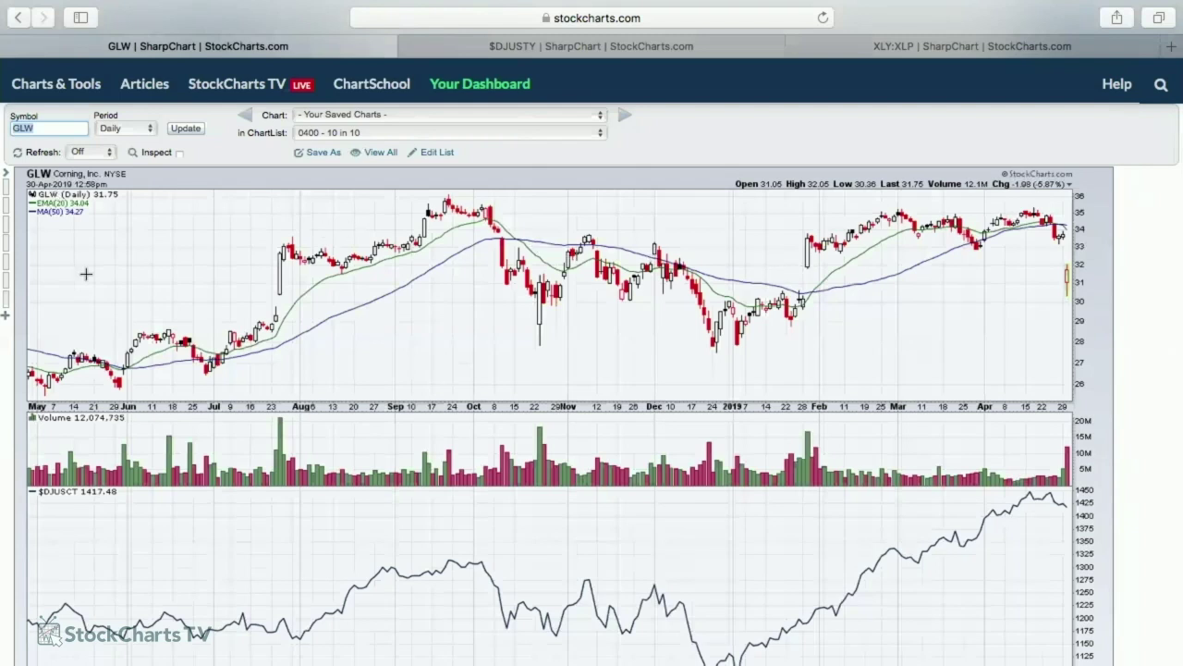
{"action": "scroll", "coordinate": [135, 379], "scroll_direction": "down", "scroll_amount": 5}
{"action": "scroll", "coordinate": [135, 379], "scroll_direction": "down", "scroll_amount": 10}
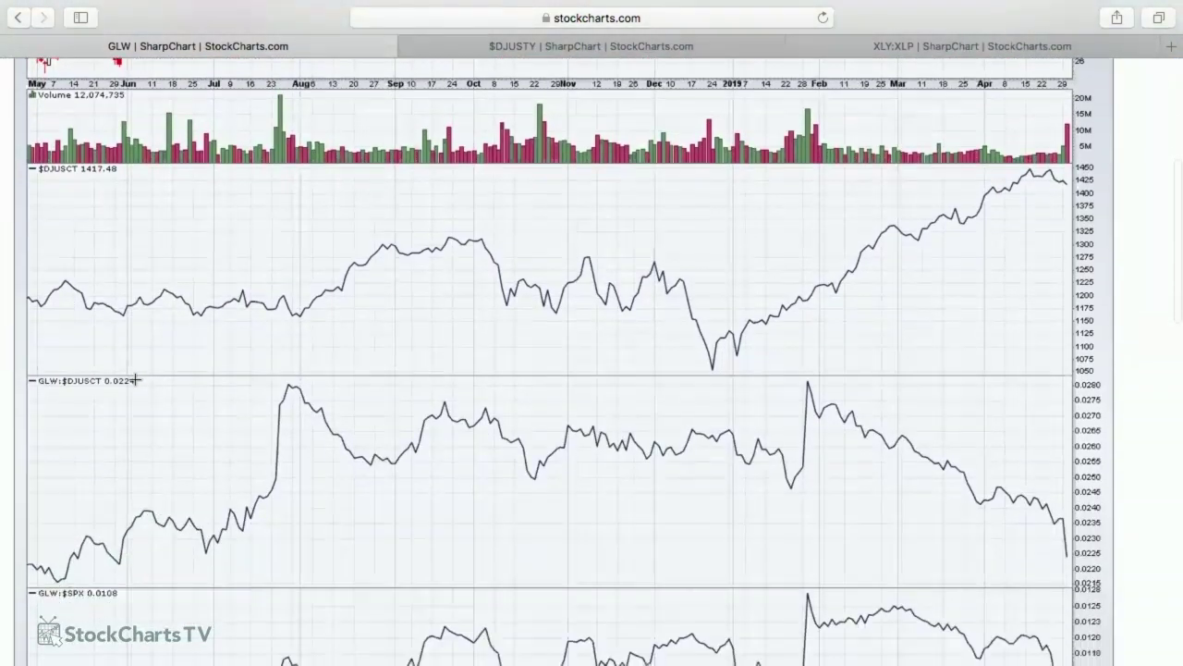
{"action": "scroll", "coordinate": [135, 375], "scroll_direction": "down", "scroll_amount": 3}
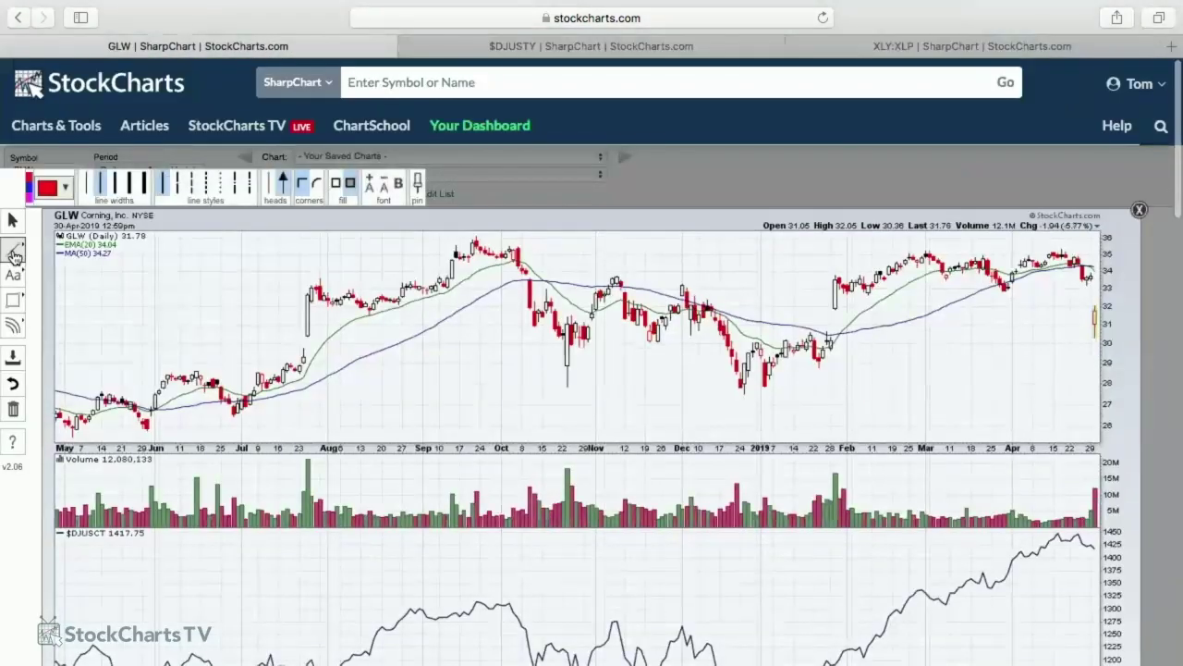
Draw a red arrow-headed trendline on the GLW:$DJUSCT panel from the late-January peak near 0.028 down to about 0.024 at the end of April.
{"action": "left_click", "coordinate": [13, 249]}
{"action": "left_click", "coordinate": [80, 259]}
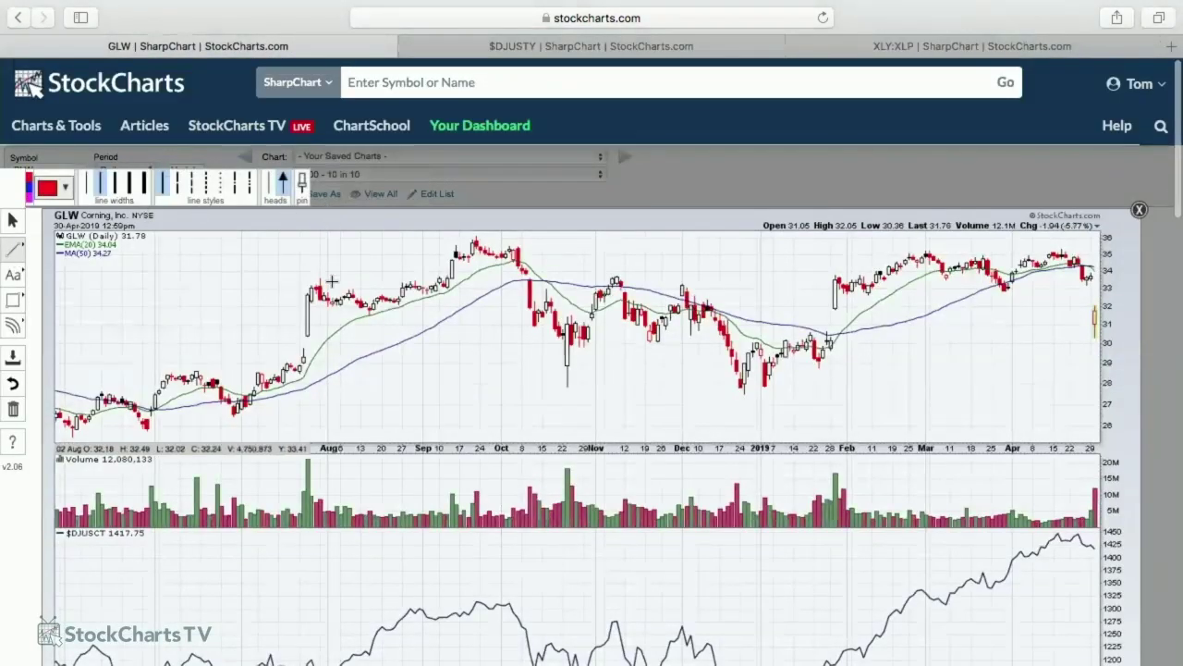
{"action": "scroll", "coordinate": [539, 410], "scroll_direction": "down", "scroll_amount": 6}
{"action": "scroll", "coordinate": [797, 350], "scroll_direction": "down", "scroll_amount": 3}
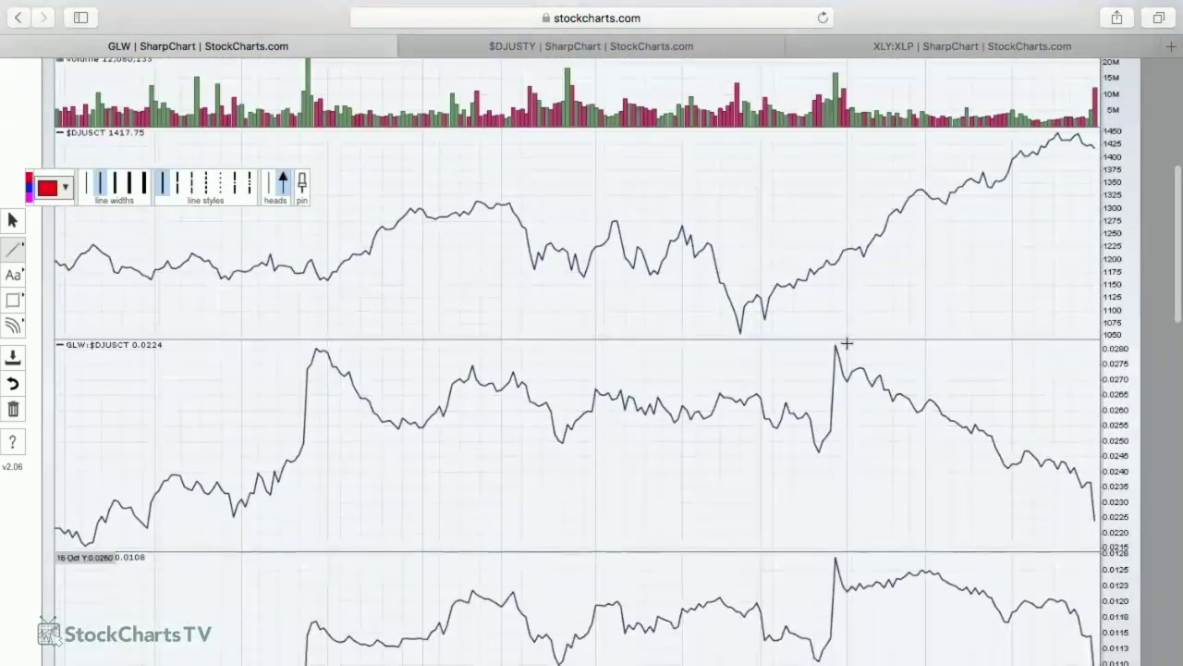
{"action": "mouse_move", "coordinate": [839, 344]}
{"action": "left_mouse_down"}
{"action": "mouse_move", "coordinate": [943, 426]}
{"action": "mouse_move", "coordinate": [1101, 478]}
{"action": "left_mouse_up"}
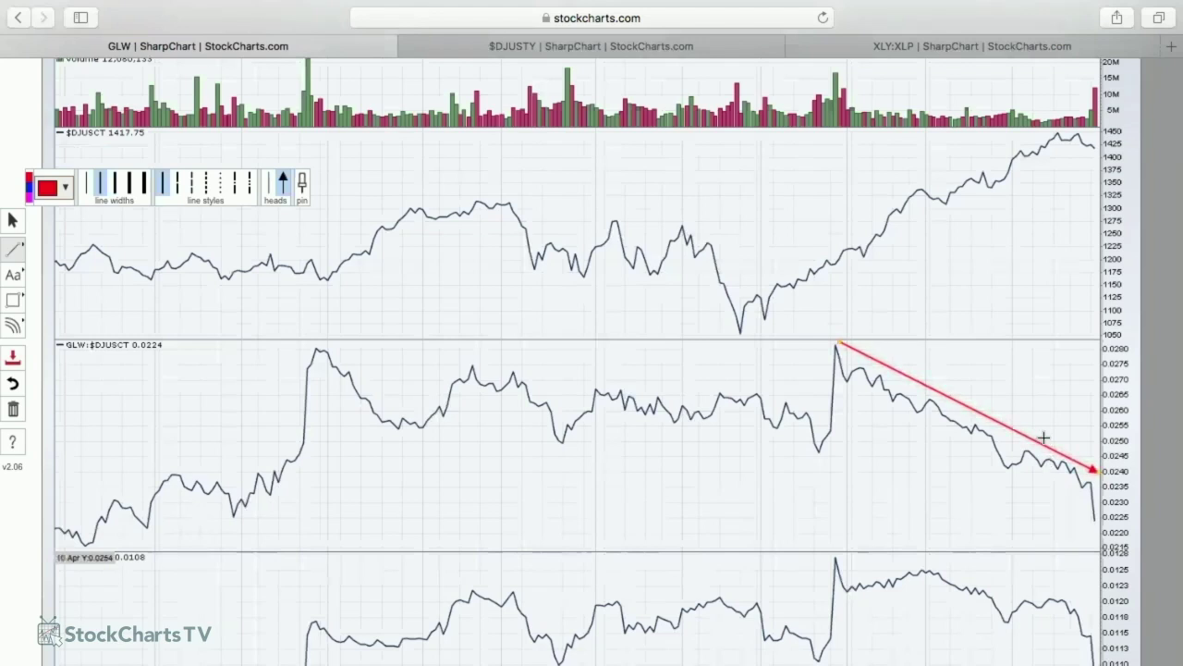
Add two auto support-resistance lines to the GLW price chart at about 30.1 and 31.9.
{"action": "scroll", "coordinate": [1044, 425], "scroll_direction": "up", "scroll_amount": 5}
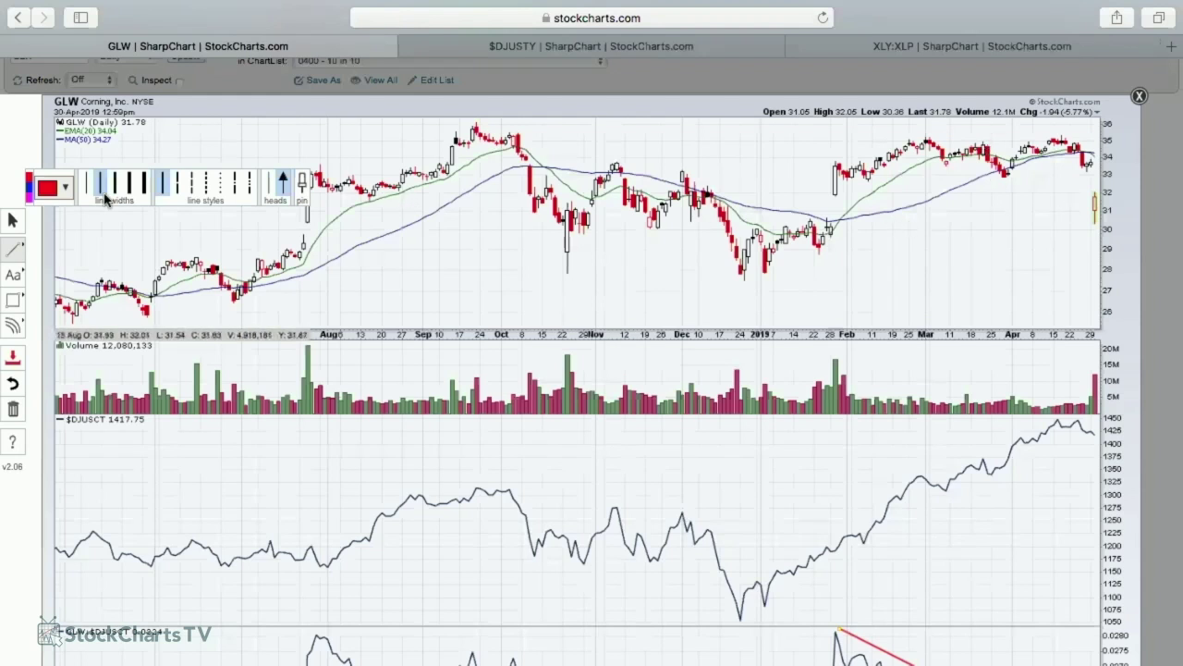
{"action": "left_click", "coordinate": [21, 252]}
{"action": "left_click", "coordinate": [87, 271]}
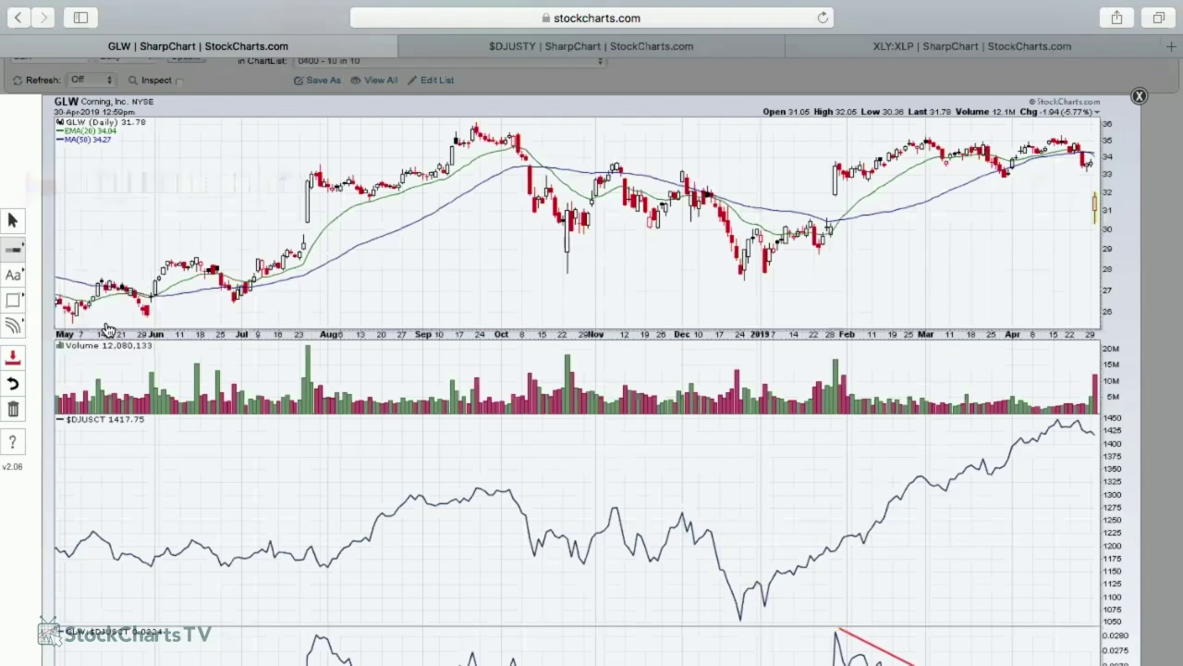
{"action": "left_click", "coordinate": [242, 232]}
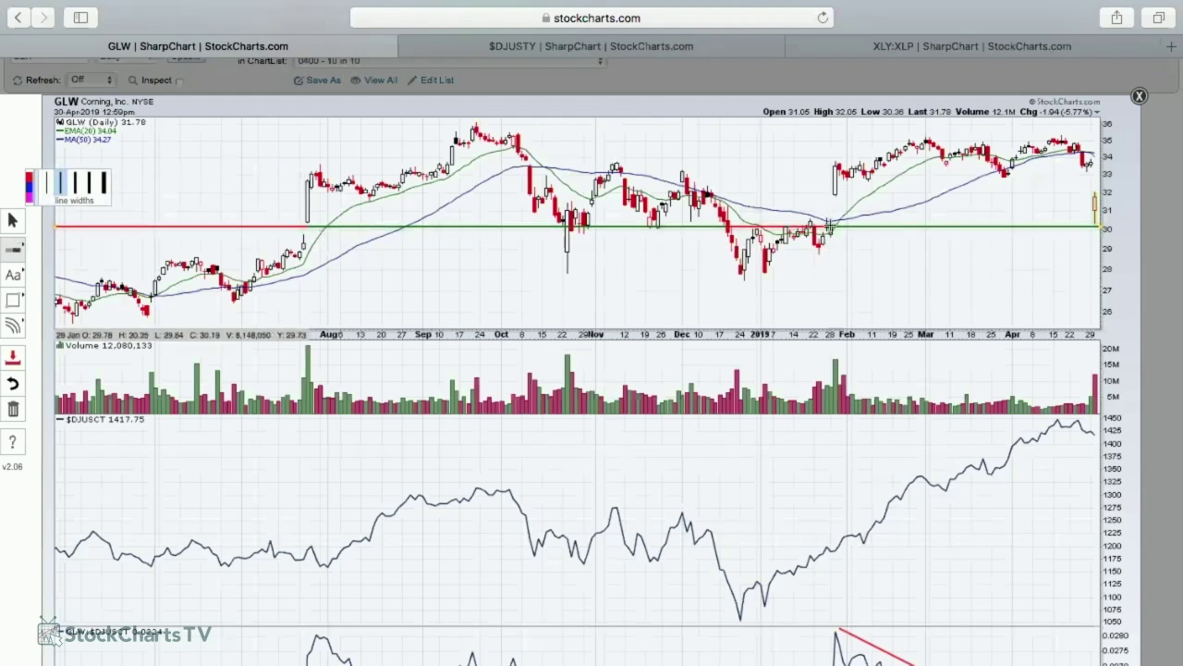
{"action": "left_click_drag", "start_coordinate": [755, 188], "coordinate": [756, 198]}
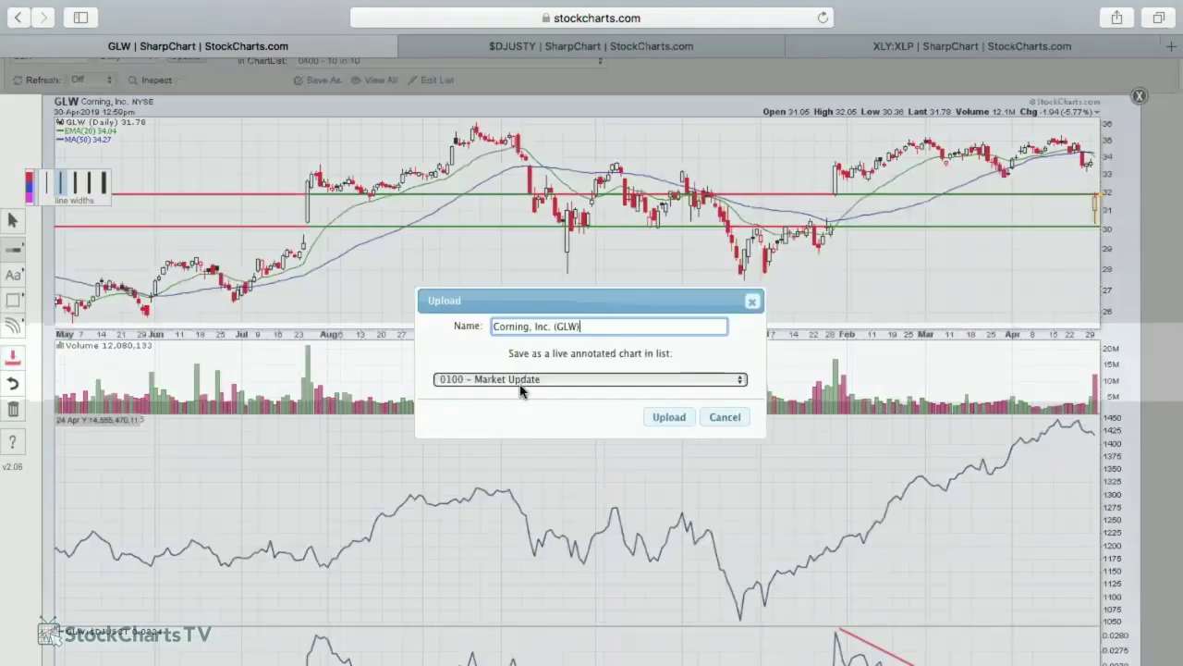
Save the annotated chart to the ChartList "0400 - 10 in 10" under the name "003 - Corning, Inc. (GLW)".
{"action": "left_click", "coordinate": [523, 381]}
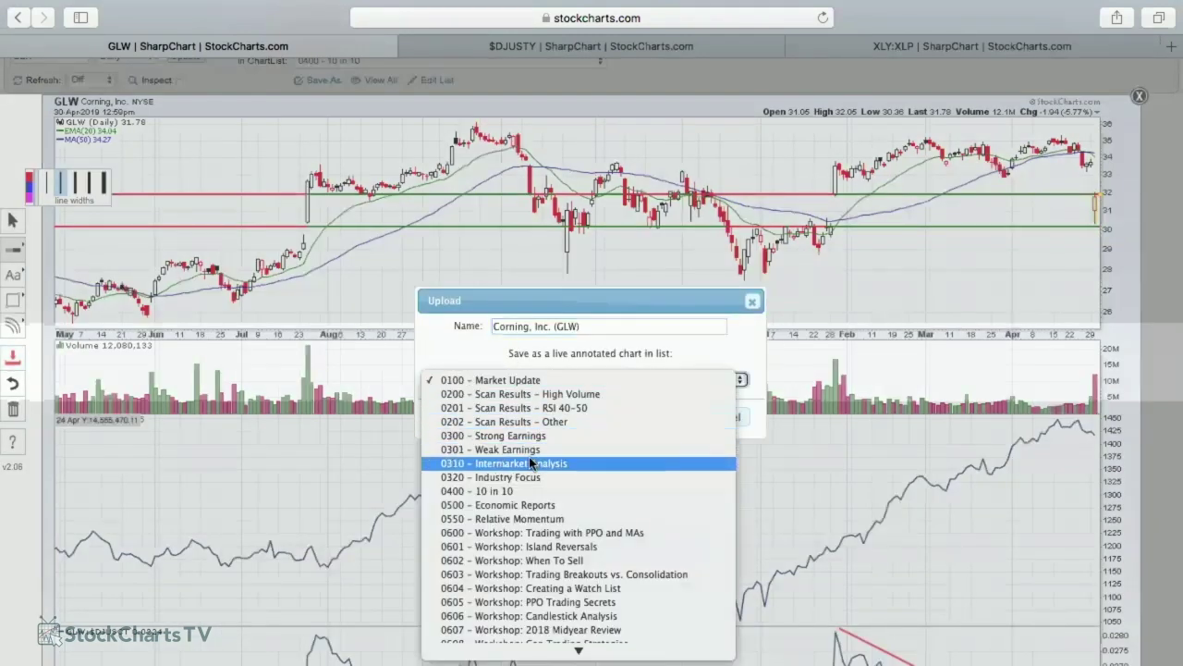
{"action": "left_click", "coordinate": [538, 492]}
{"action": "left_click", "coordinate": [494, 327]}
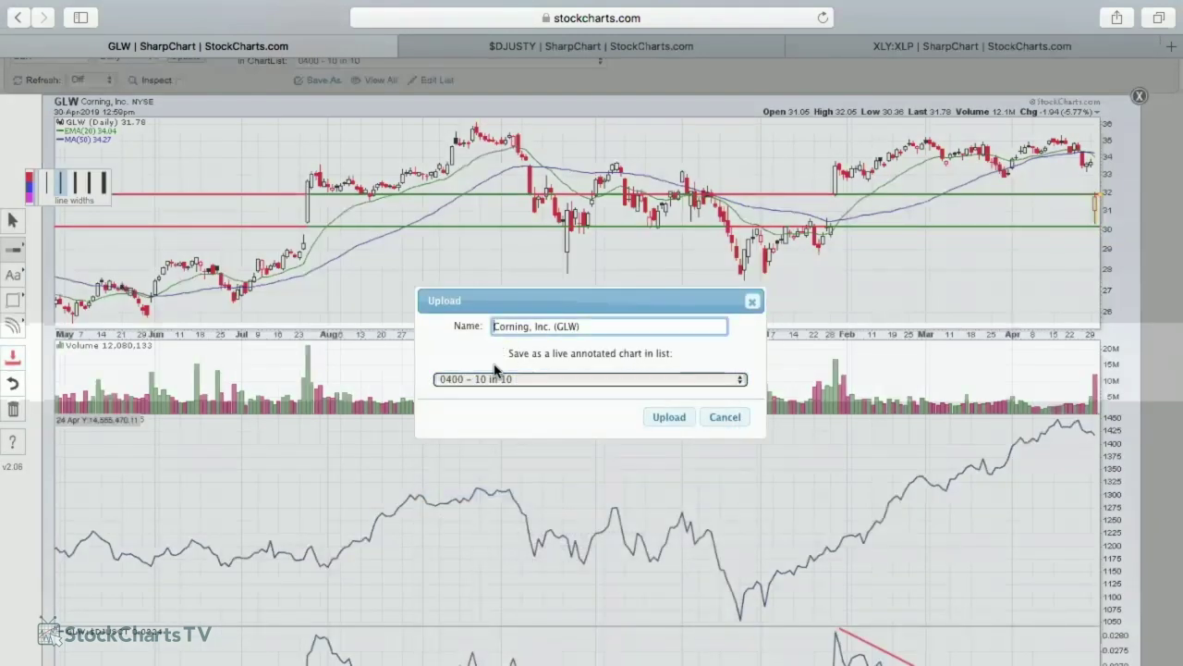
{"action": "type", "text": "003 -"}
{"action": "left_click", "coordinate": [671, 417]}
Load the daily chart for MOMO and review its price, volume, $DJUSSW and relative strength panels.
{"action": "type", "text": "momo"}
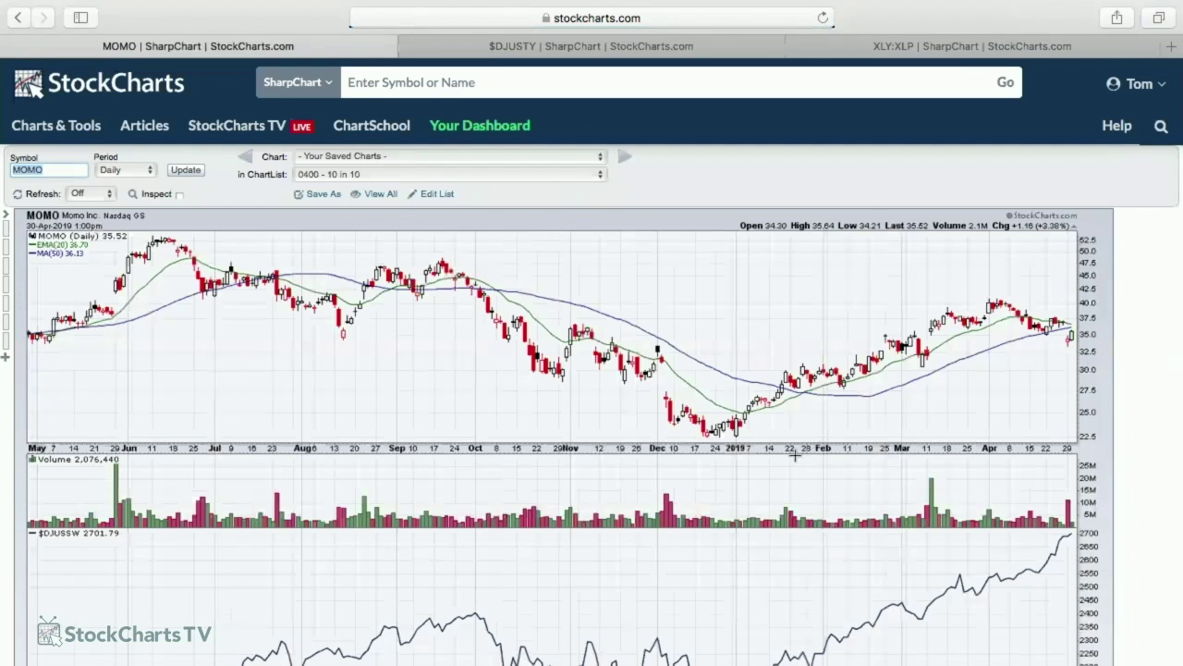
{"action": "scroll", "coordinate": [896, 399], "scroll_direction": "down", "scroll_amount": 2}
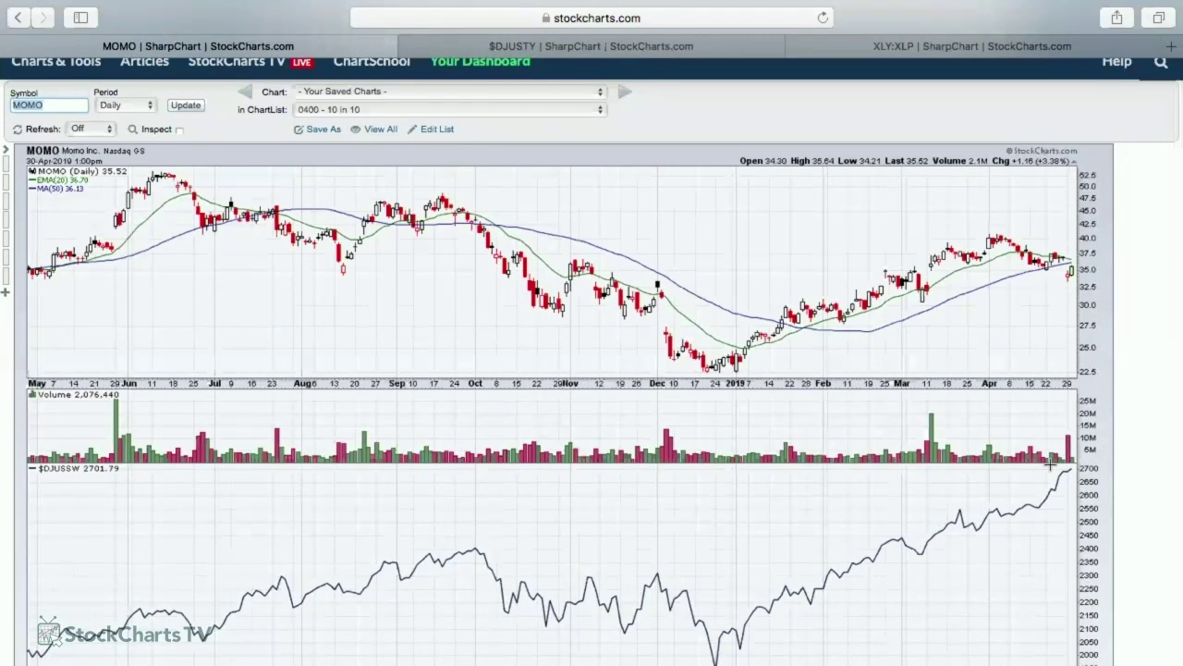
{"action": "scroll", "coordinate": [1050, 464], "scroll_direction": "down", "scroll_amount": 8}
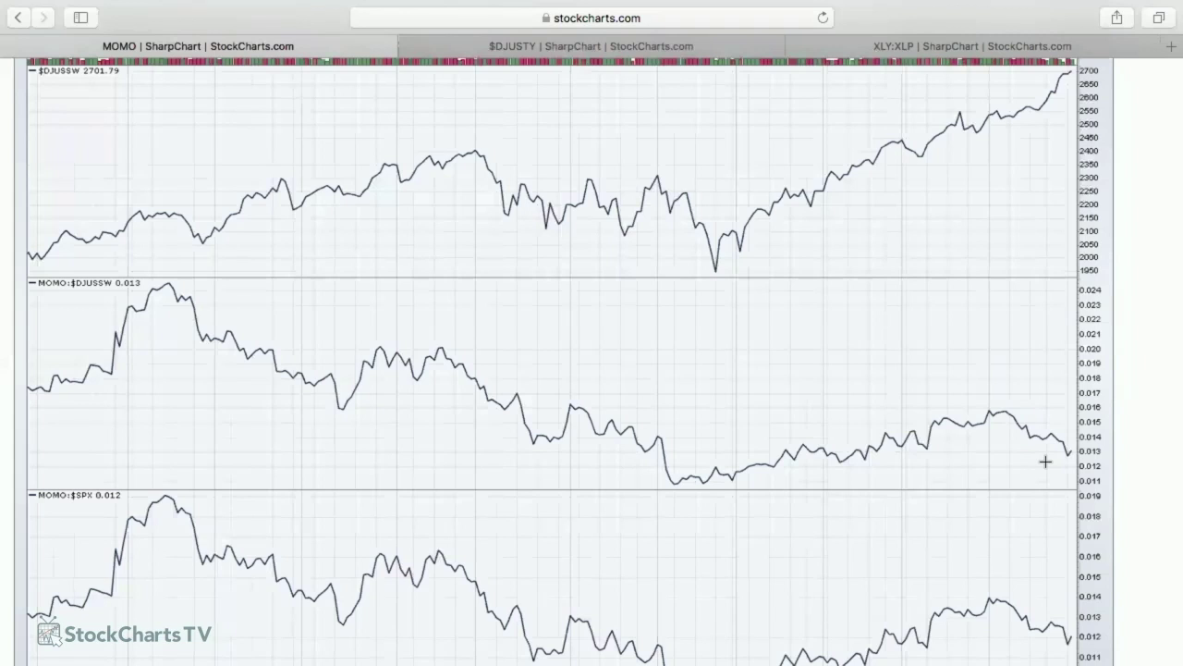
{"action": "scroll", "coordinate": [1044, 461], "scroll_direction": "up", "scroll_amount": 3}
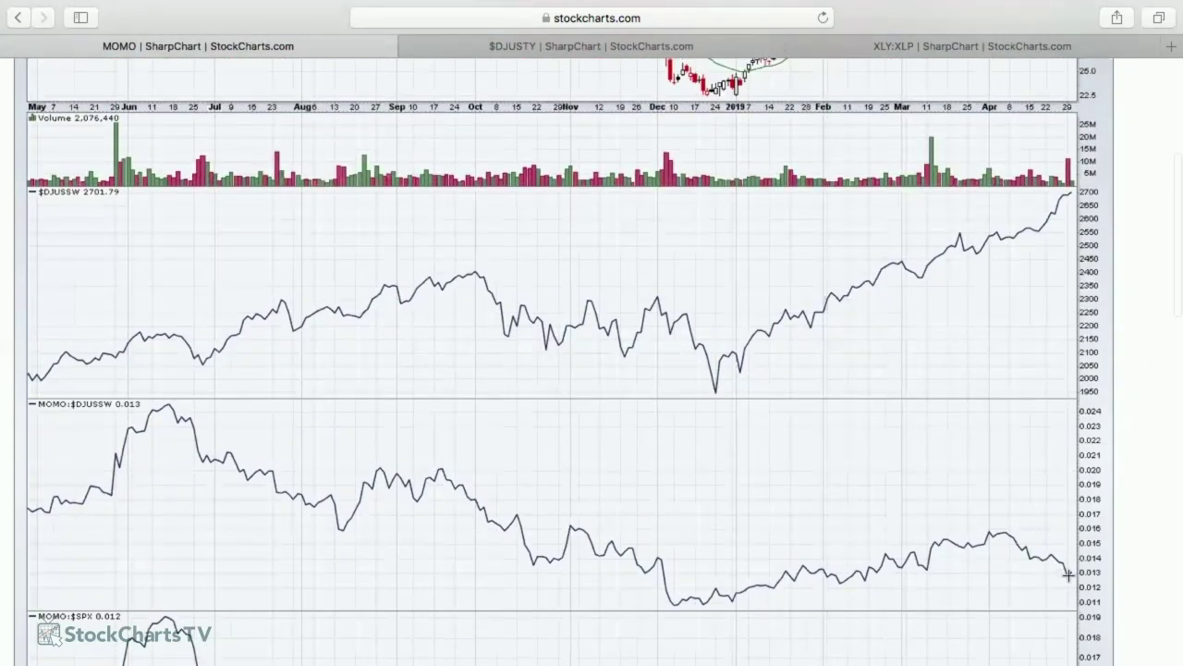
{"action": "scroll", "coordinate": [1068, 574], "scroll_direction": "up", "scroll_amount": 5}
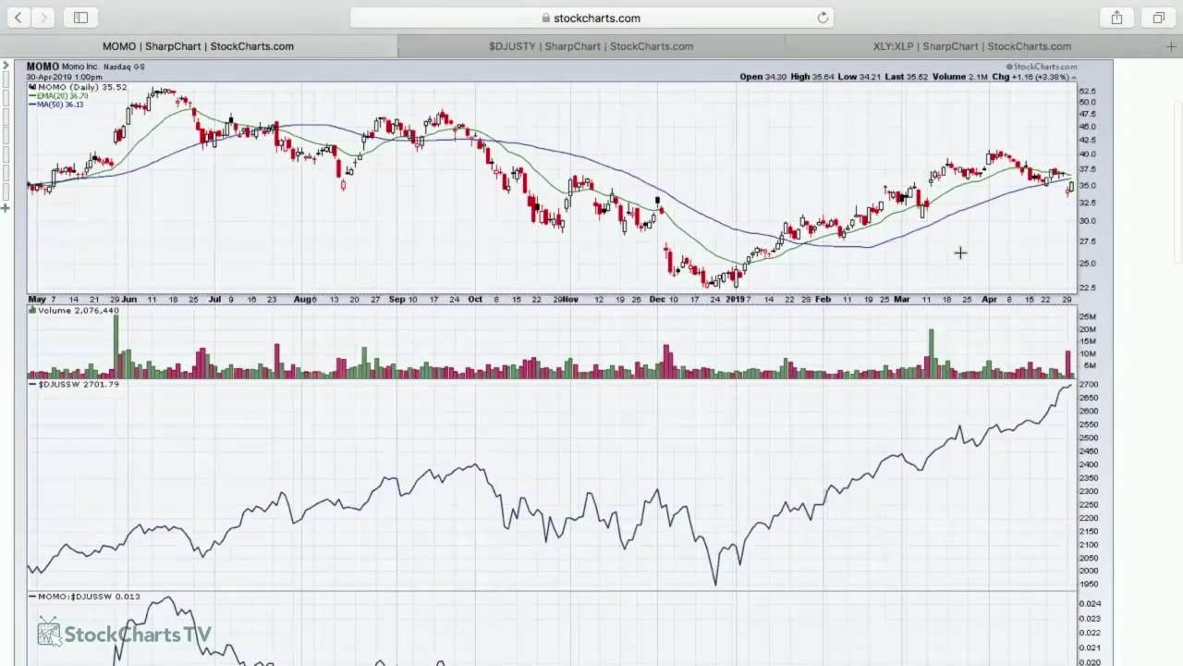
{"action": "scroll", "coordinate": [505, 233], "scroll_direction": "down", "scroll_amount": 18}
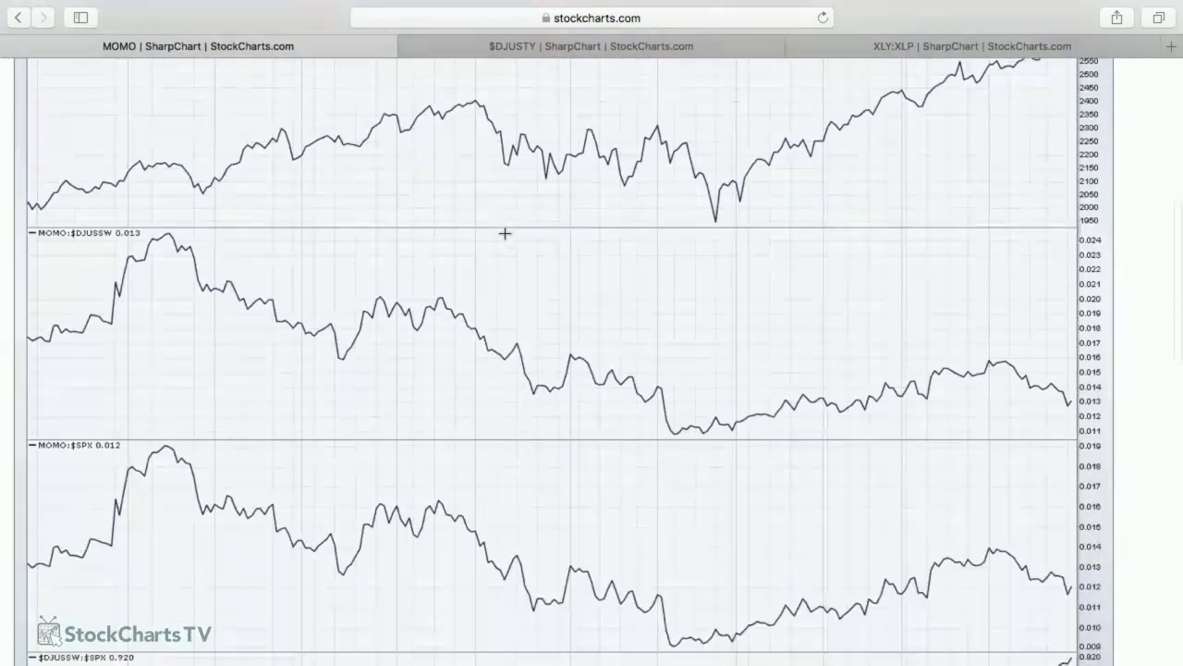
{"action": "scroll", "coordinate": [150, 338], "scroll_direction": "down", "scroll_amount": 1}
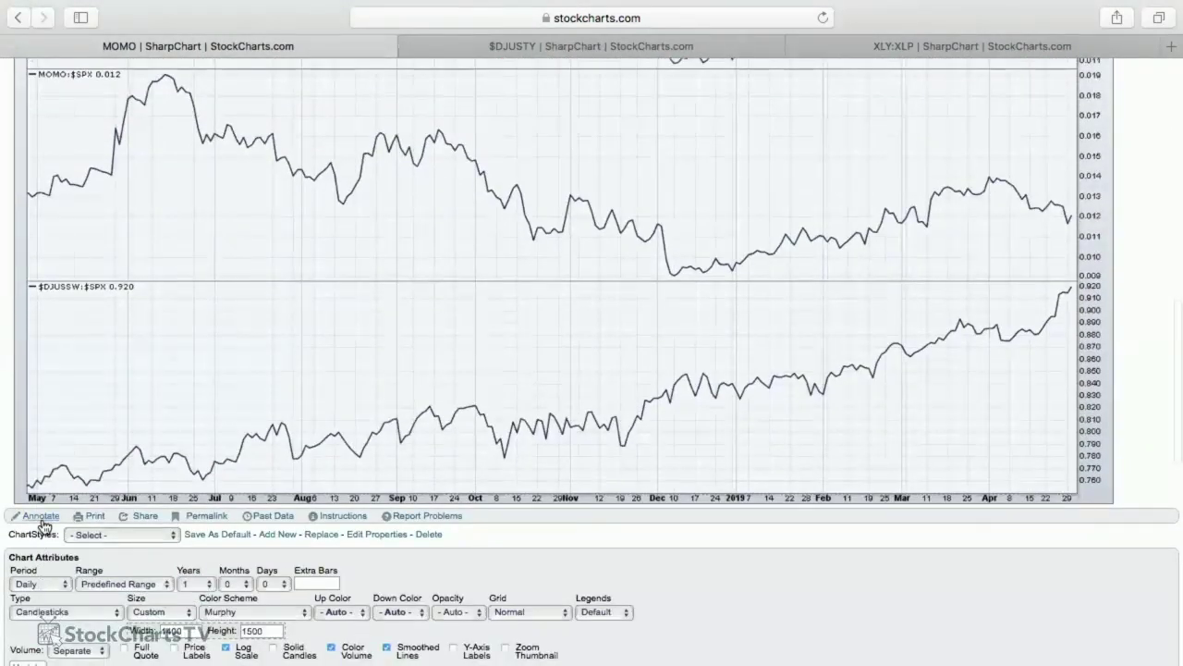
Annotate the MOMO price chart with an auto support-resistance line at about 32.
{"action": "left_click", "coordinate": [41, 516]}
{"action": "left_click", "coordinate": [12, 248]}
{"action": "left_click", "coordinate": [69, 322]}
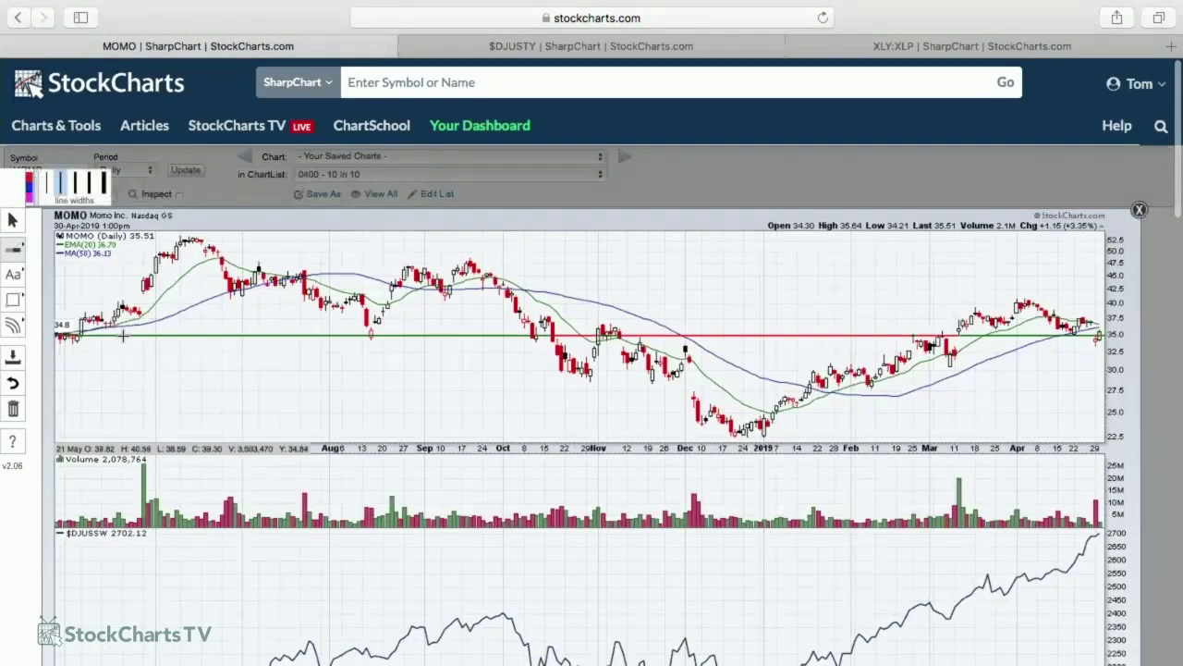
{"action": "left_click_drag", "start_coordinate": [123, 336], "coordinate": [125, 355]}
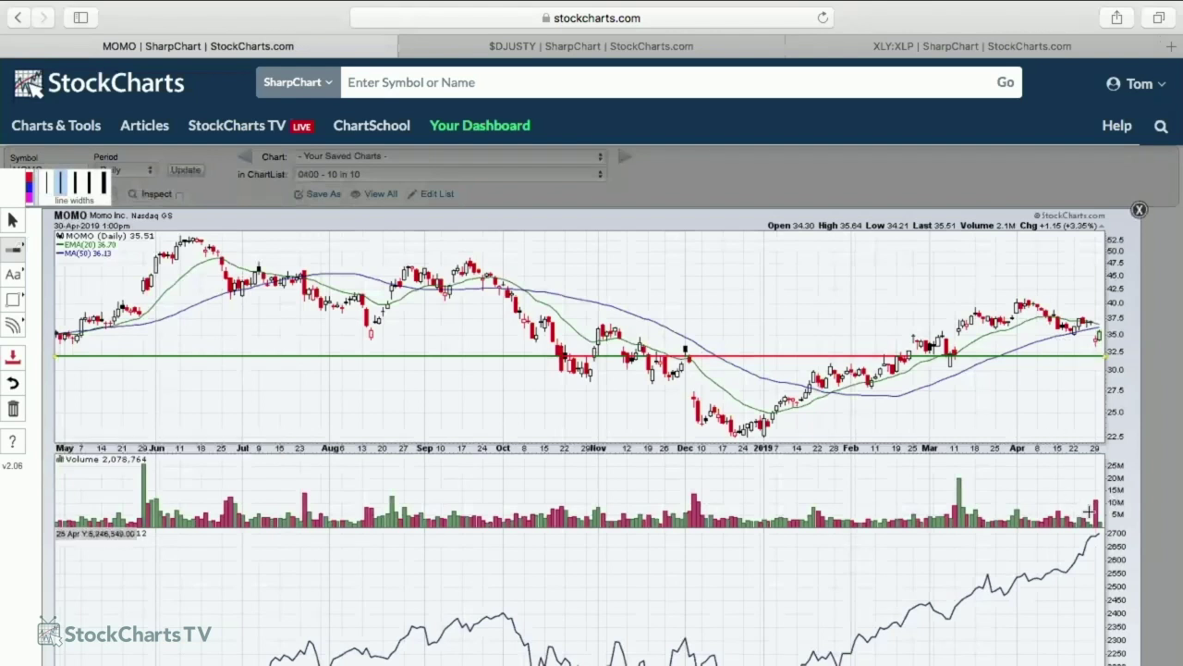
Place three red down arrows above the MOMO candles in mid-April, late April and at the latest bar.
{"action": "left_click", "coordinate": [13, 273]}
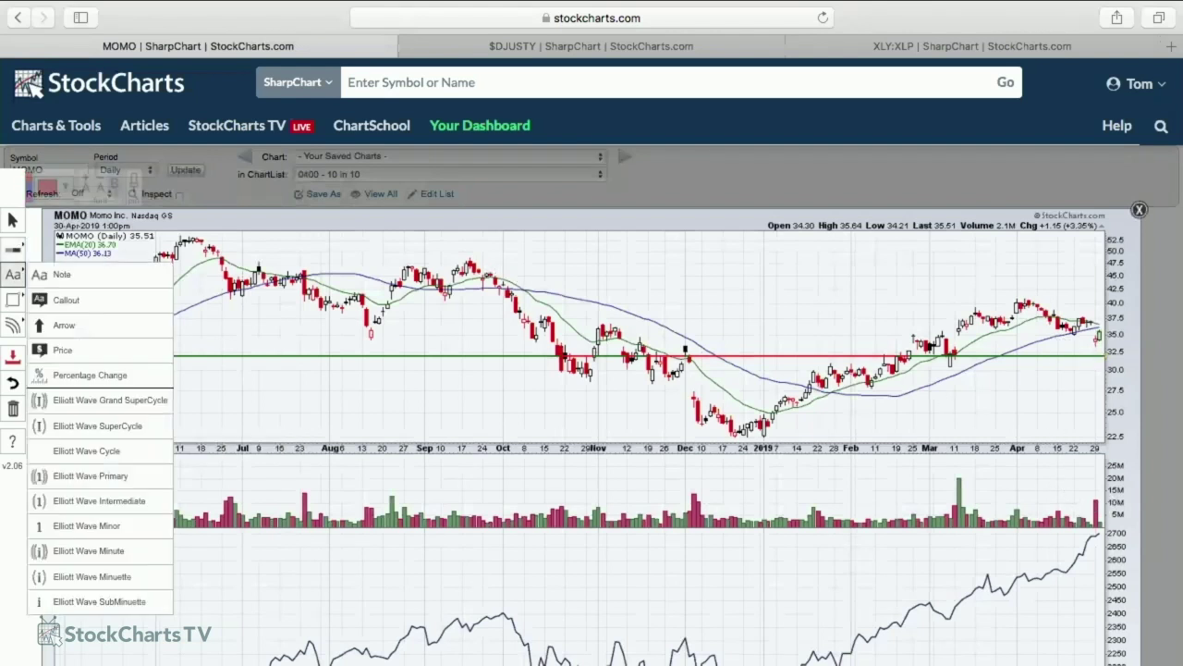
{"action": "left_click", "coordinate": [57, 309]}
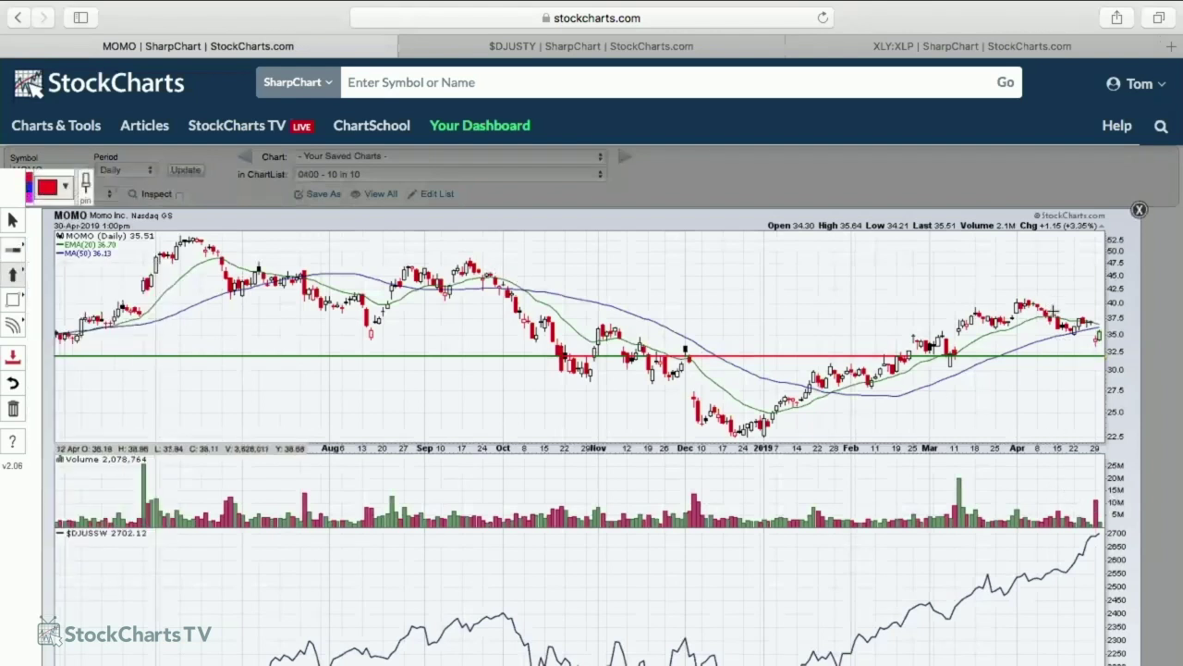
{"action": "left_click", "coordinate": [1054, 312]}
{"action": "left_click", "coordinate": [1082, 316]}
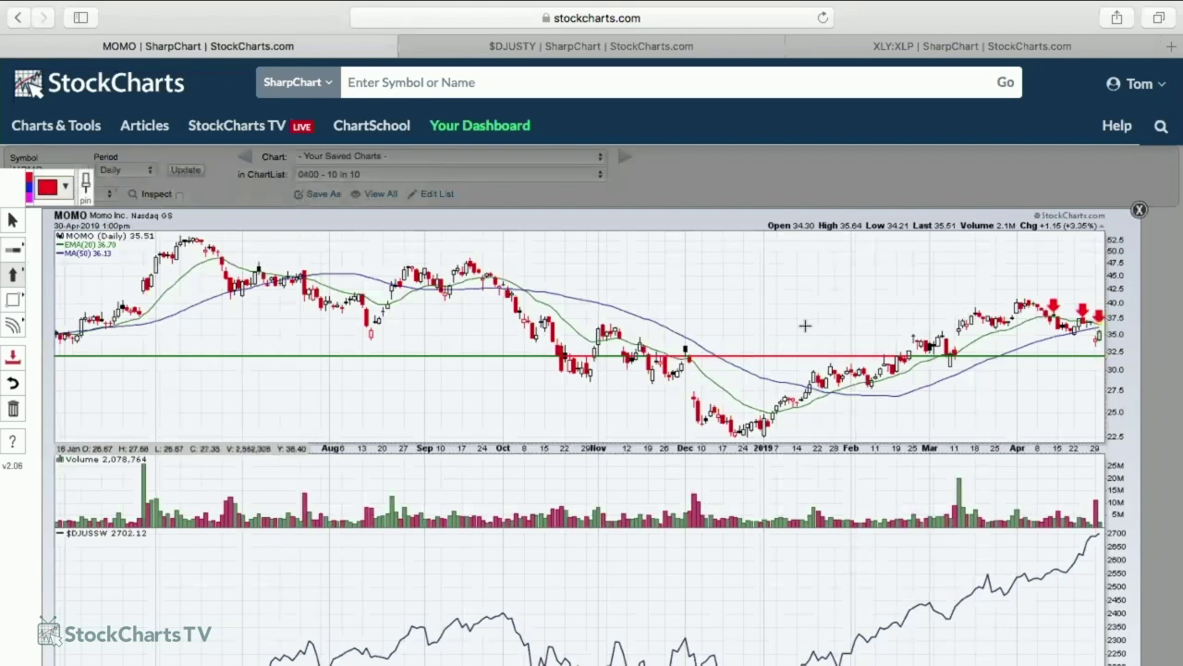
Save the annotated chart to the ChartList "0400 - 10 in 10" under the name "004 - Momo Inc. (MOMO)".
{"action": "left_click", "coordinate": [13, 360]}
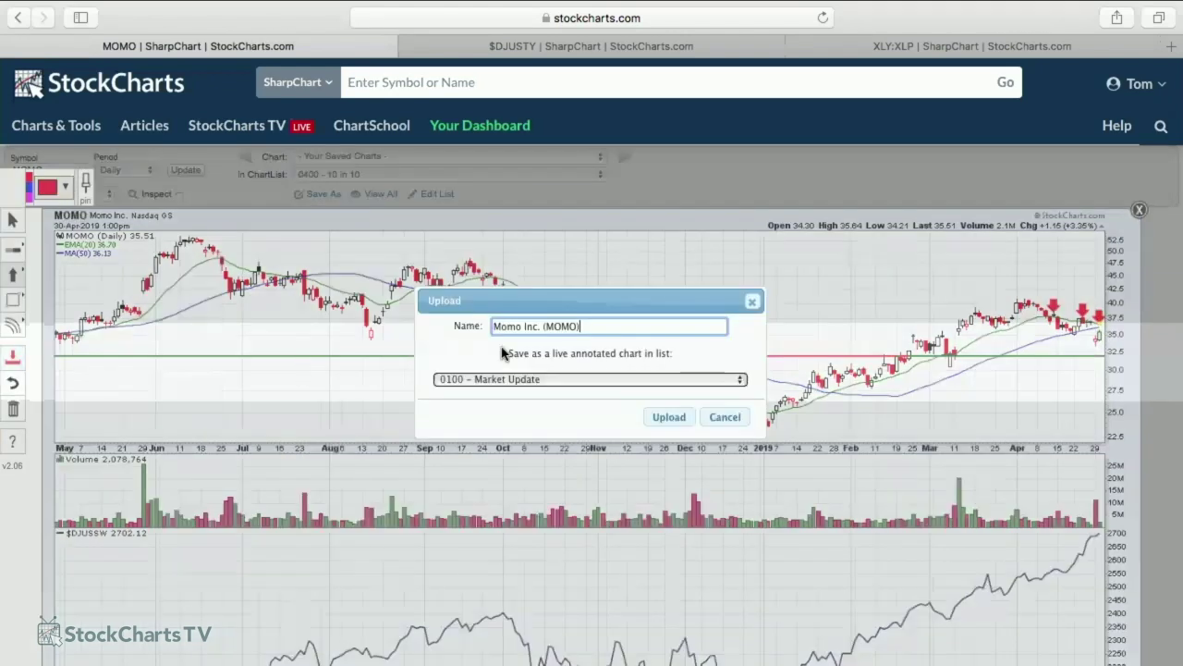
{"action": "left_click", "coordinate": [536, 379]}
{"action": "left_click", "coordinate": [564, 491]}
{"action": "left_click", "coordinate": [494, 325]}
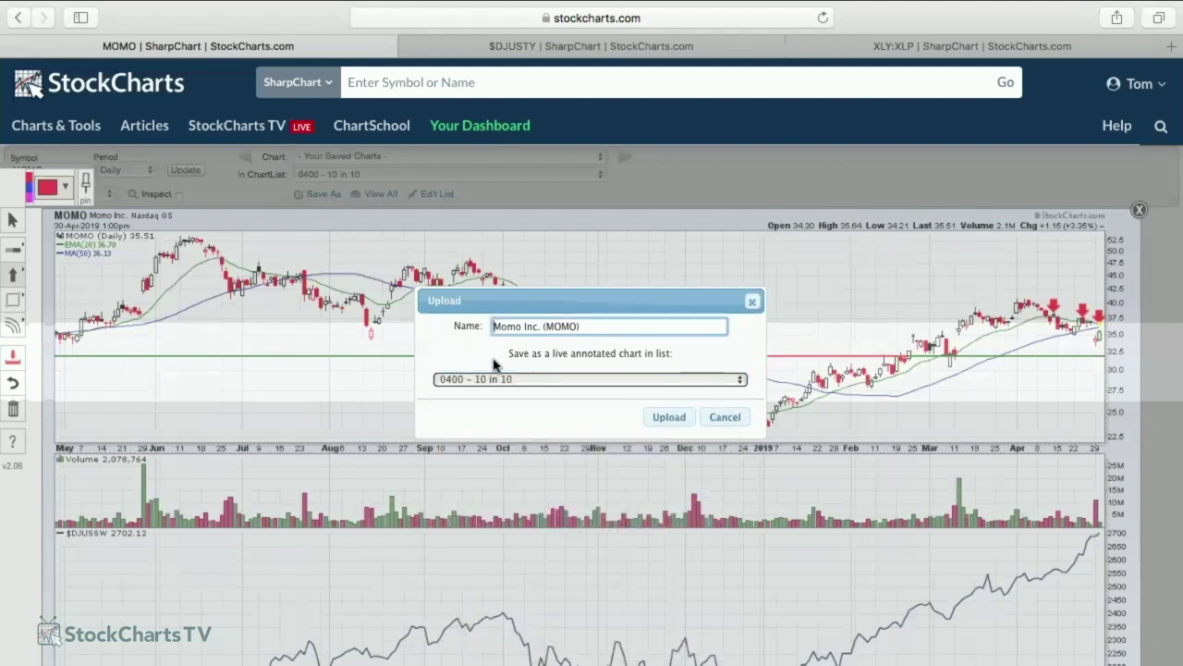
{"action": "type", "text": "004 -"}
{"action": "left_click", "coordinate": [676, 416]}
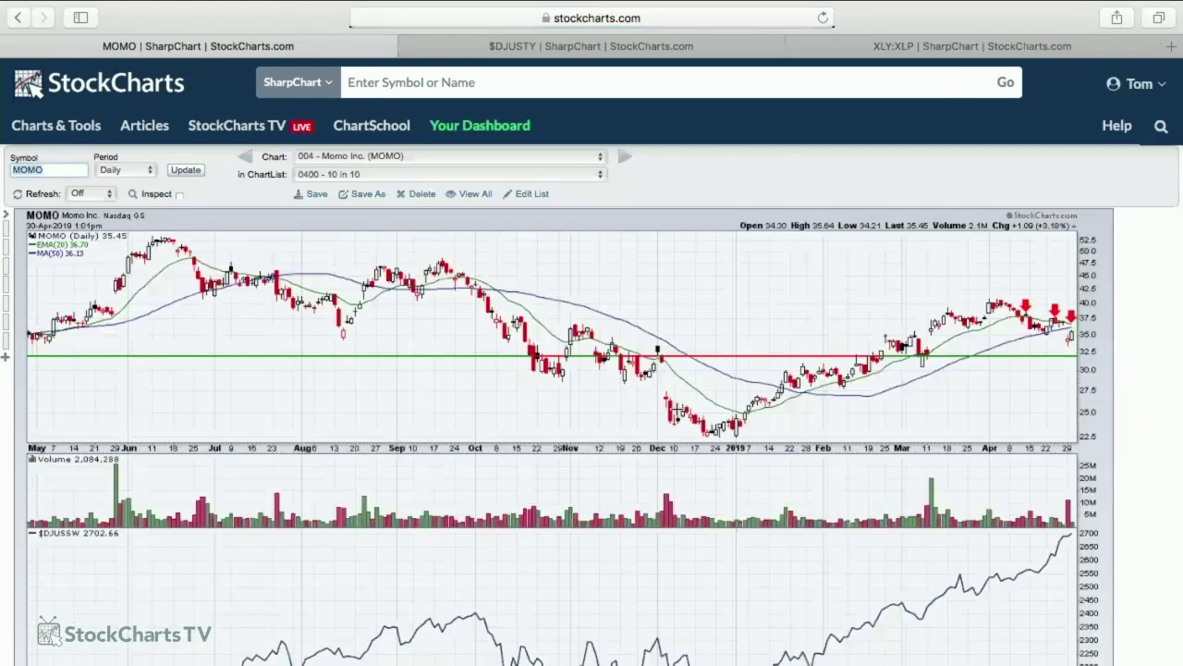
Load the daily chart for SQ and review its price, $DJUSFA, SQ:$DJUSFA, SQ:$SPX and $DJUSFA:$SPX panels.
{"action": "type", "text": "s"}
{"action": "key", "text": "Return"}
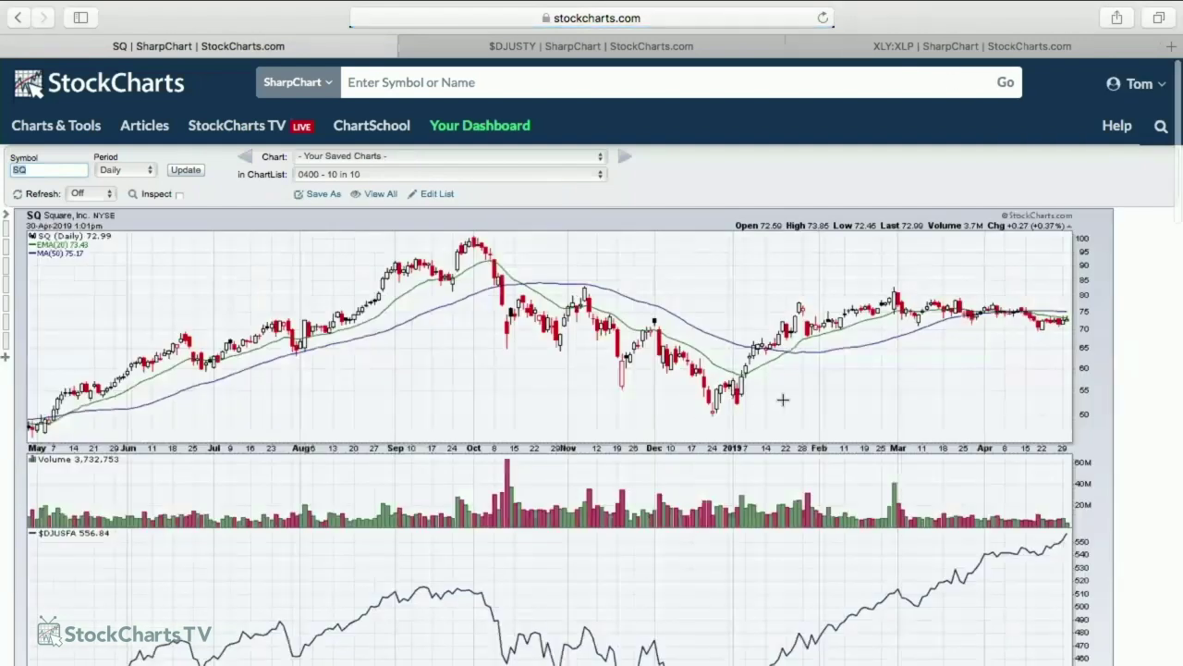
{"action": "scroll", "coordinate": [783, 400], "scroll_direction": "down", "scroll_amount": 2}
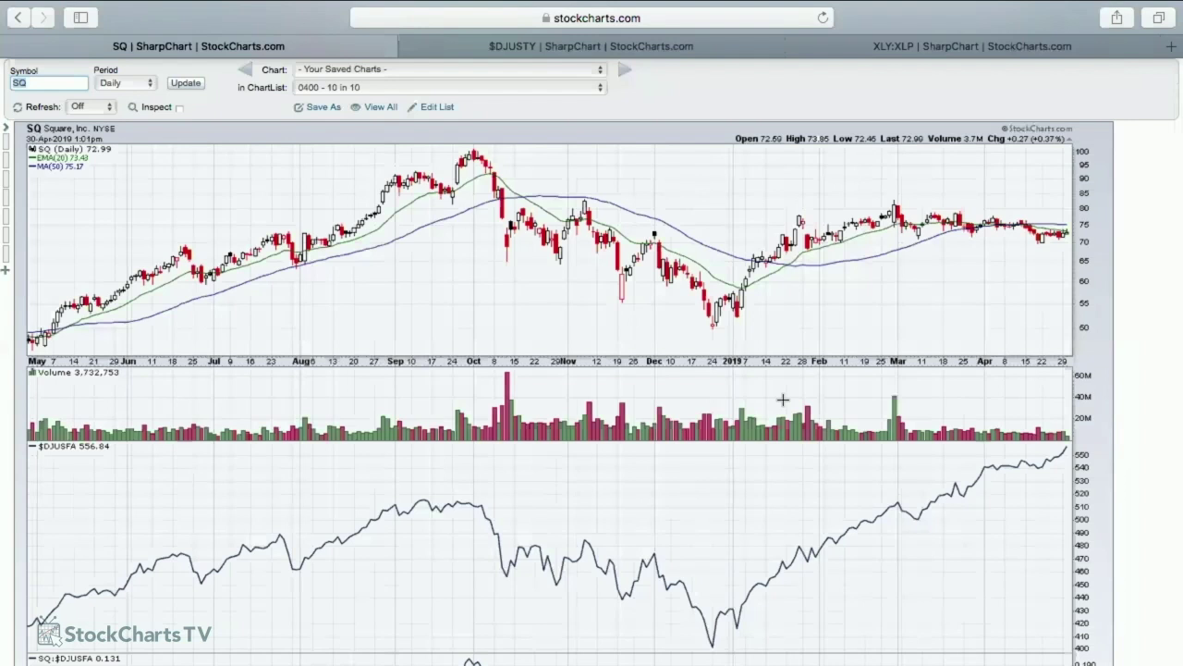
{"action": "scroll", "coordinate": [782, 399], "scroll_direction": "down", "scroll_amount": 10}
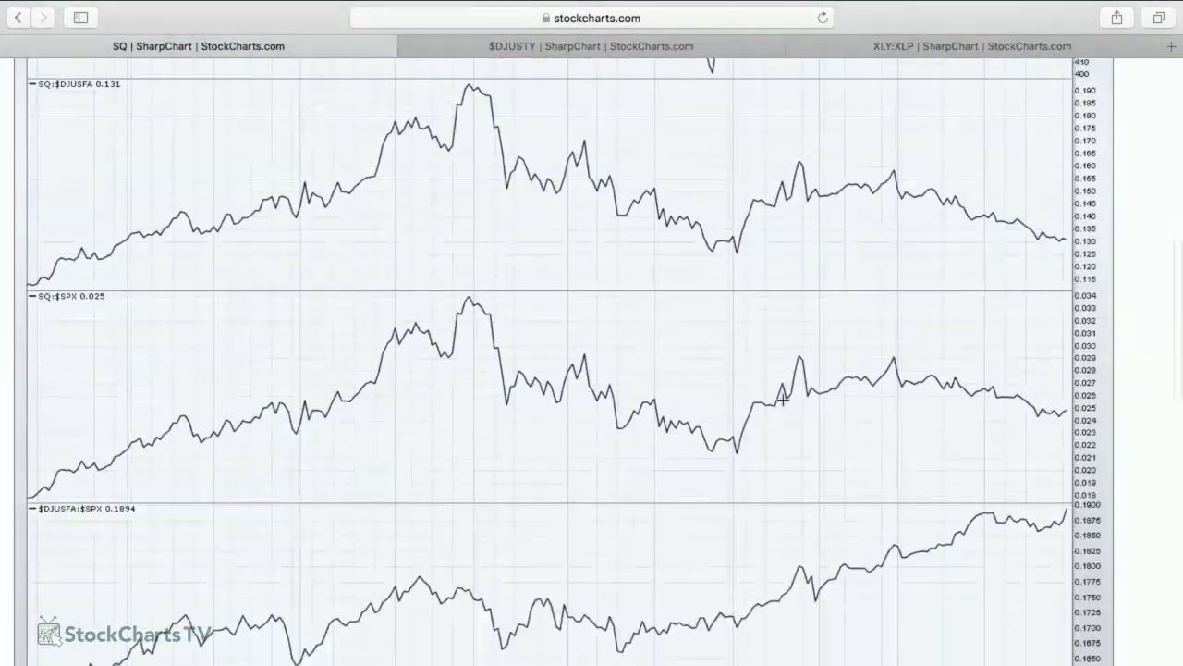
{"action": "scroll", "coordinate": [782, 399], "scroll_direction": "down", "scroll_amount": 4}
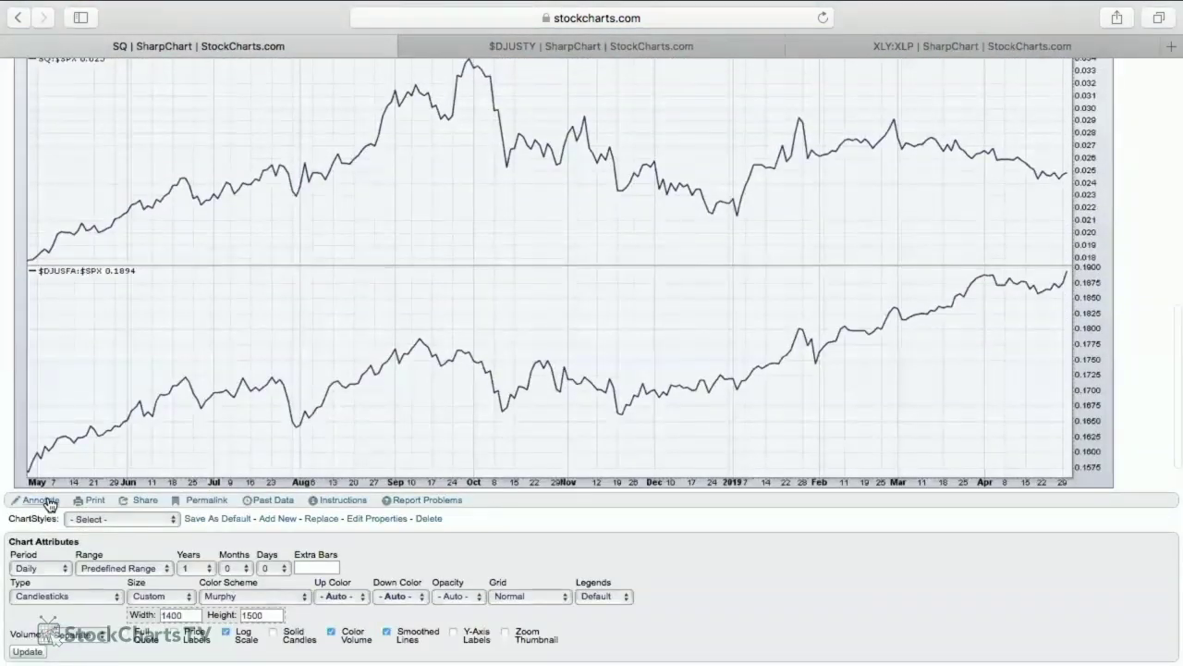
Open the SQ chart for annotation and draw a falling red arrow above the SQ:$DJUSFA line from mid-February to late April.
{"action": "left_click", "coordinate": [41, 500]}
{"action": "left_click", "coordinate": [12, 249]}
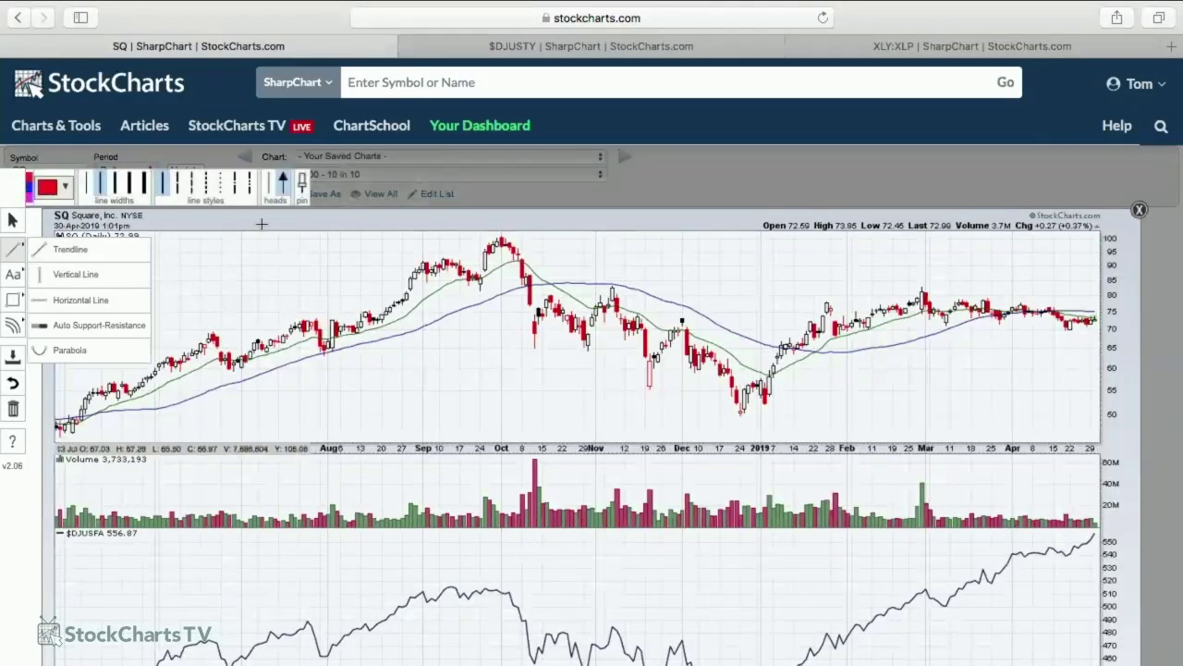
{"action": "left_click", "coordinate": [83, 251]}
{"action": "scroll", "coordinate": [392, 407], "scroll_direction": "down", "scroll_amount": 5}
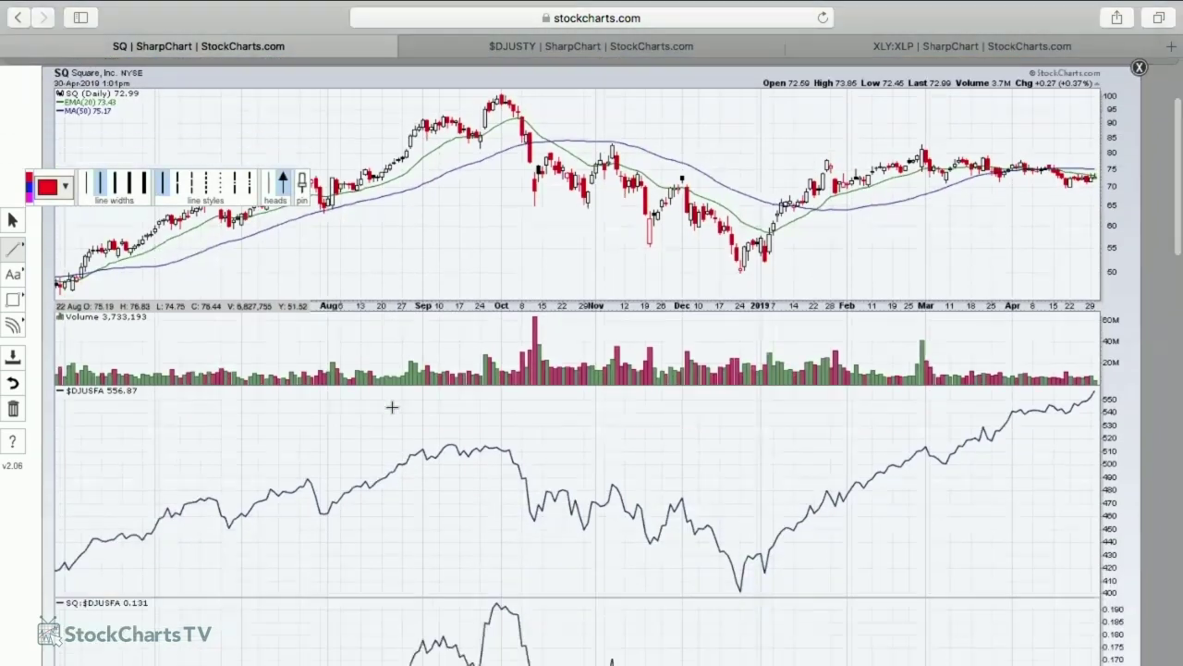
{"action": "left_click_drag", "start_coordinate": [892, 428], "coordinate": [1101, 507]}
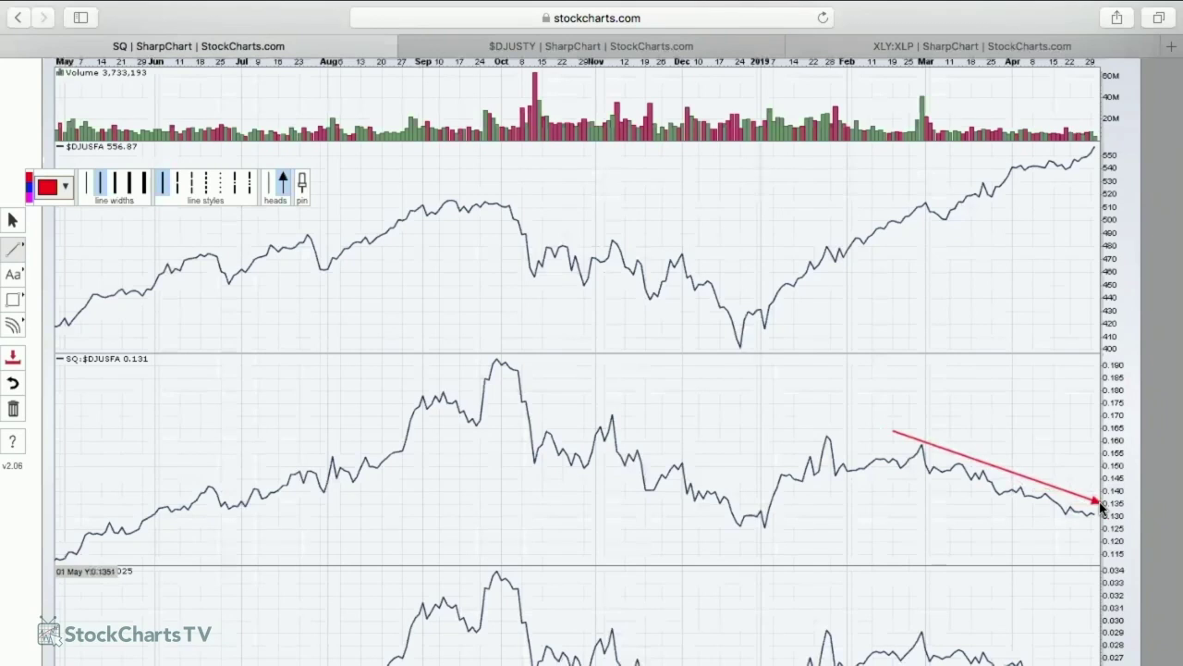
Add an auto support-resistance line at about 82 on the SQ price panel.
{"action": "scroll", "coordinate": [1098, 499], "scroll_direction": "down", "scroll_amount": 5}
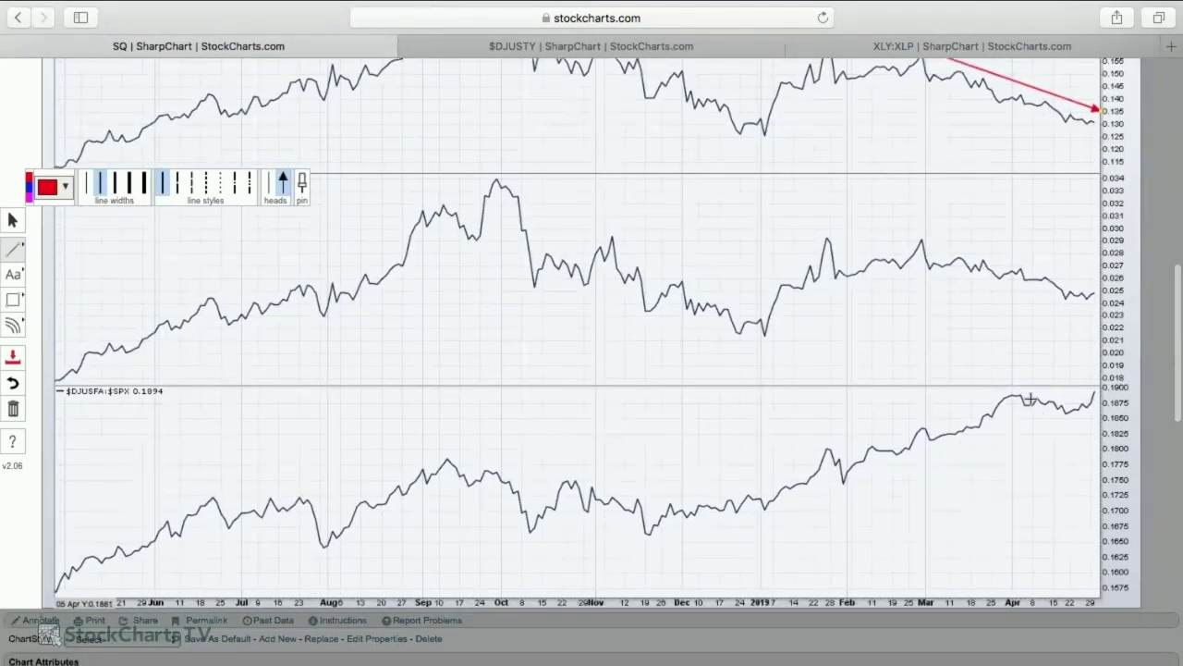
{"action": "scroll", "coordinate": [1031, 397], "scroll_direction": "up", "scroll_amount": 4}
{"action": "scroll", "coordinate": [1030, 397], "scroll_direction": "up", "scroll_amount": 6}
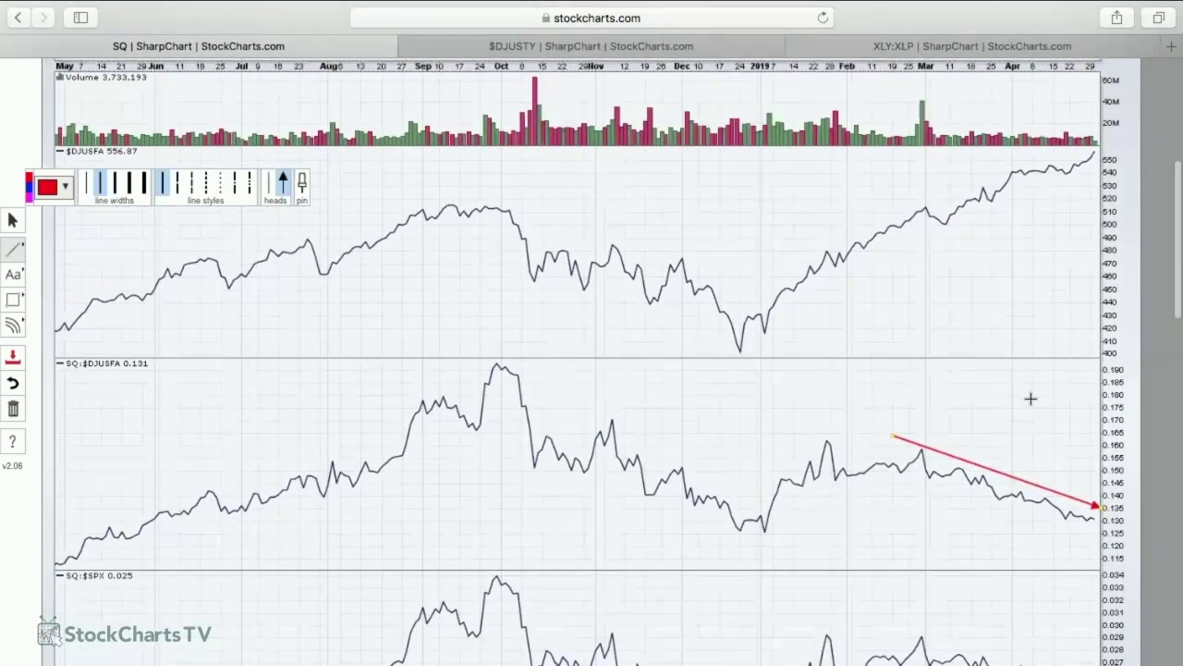
{"action": "scroll", "coordinate": [845, 392], "scroll_direction": "down", "scroll_amount": 1}
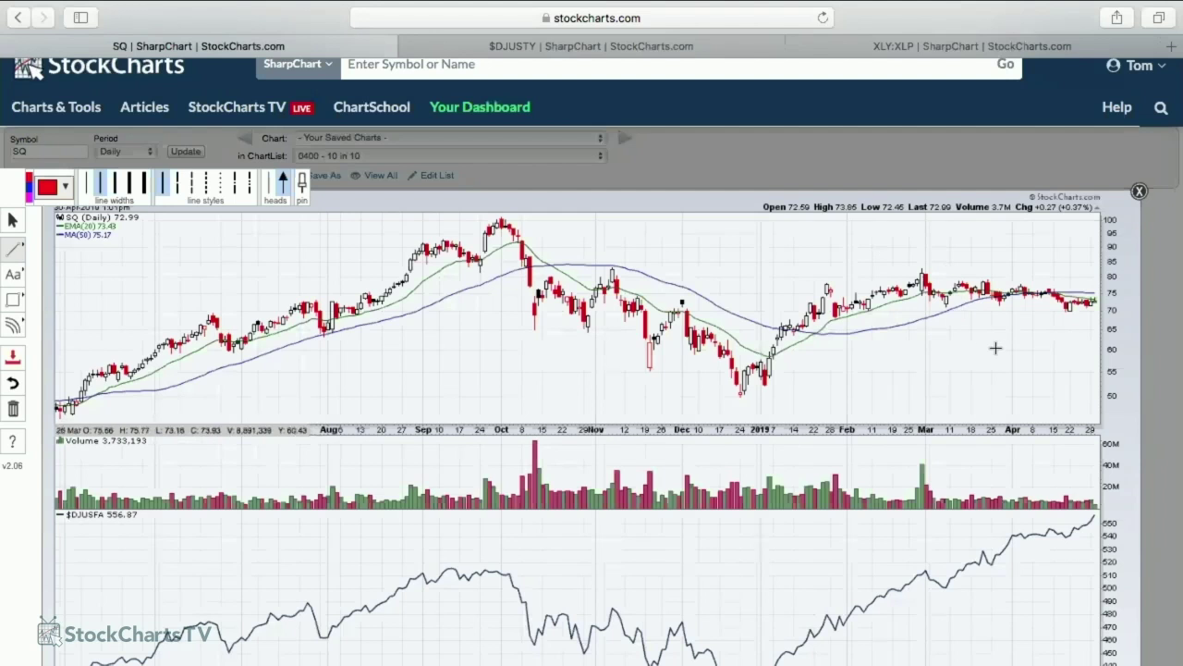
{"action": "left_click", "coordinate": [14, 249]}
{"action": "left_click", "coordinate": [130, 325]}
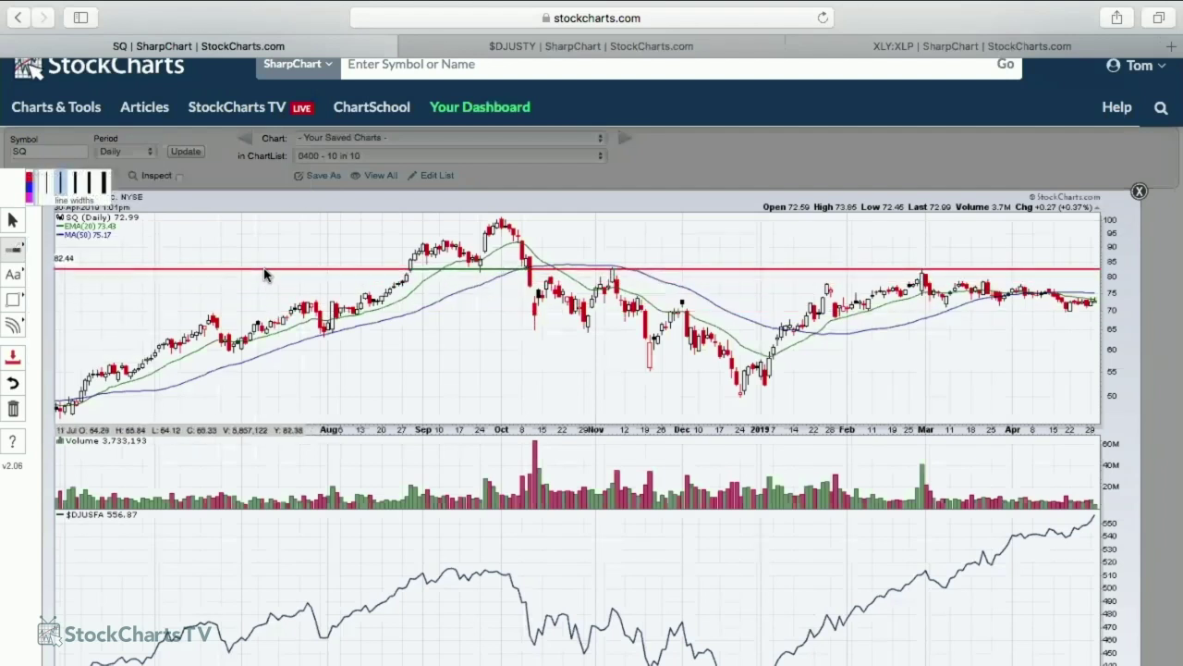
{"action": "left_click", "coordinate": [1093, 275]}
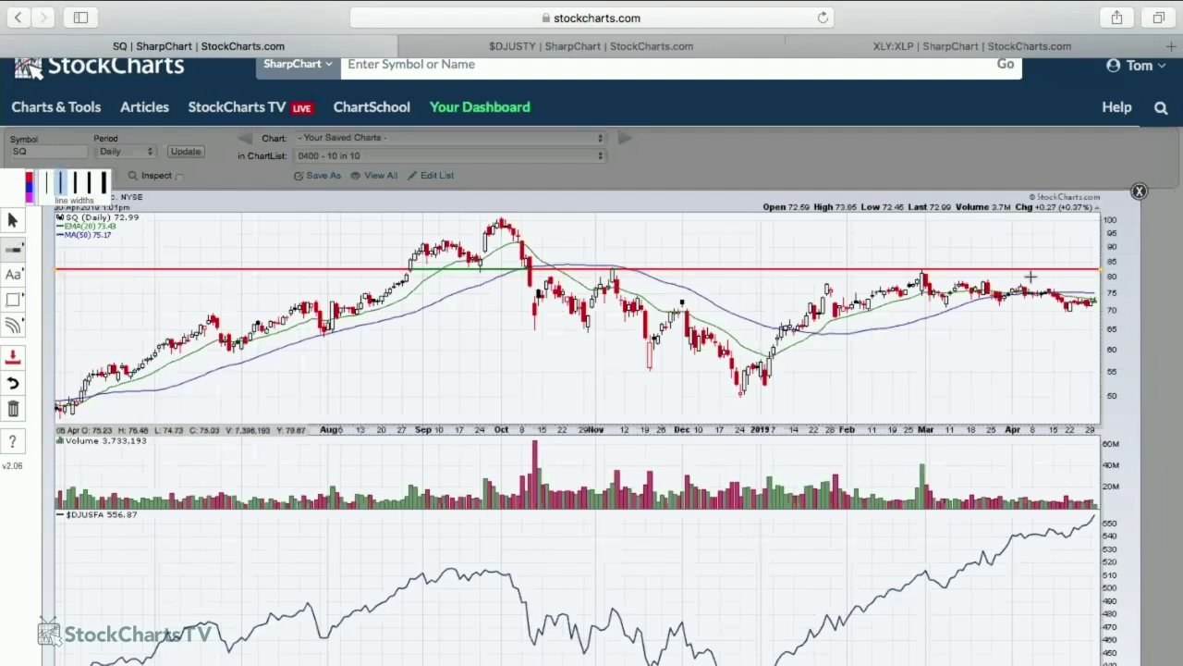
Save the annotated chart to the ChartList "0400 - 10 in 10" under the name "005 - Square, Inc. (SQ)".
{"action": "left_click", "coordinate": [13, 356]}
{"action": "left_click", "coordinate": [547, 381]}
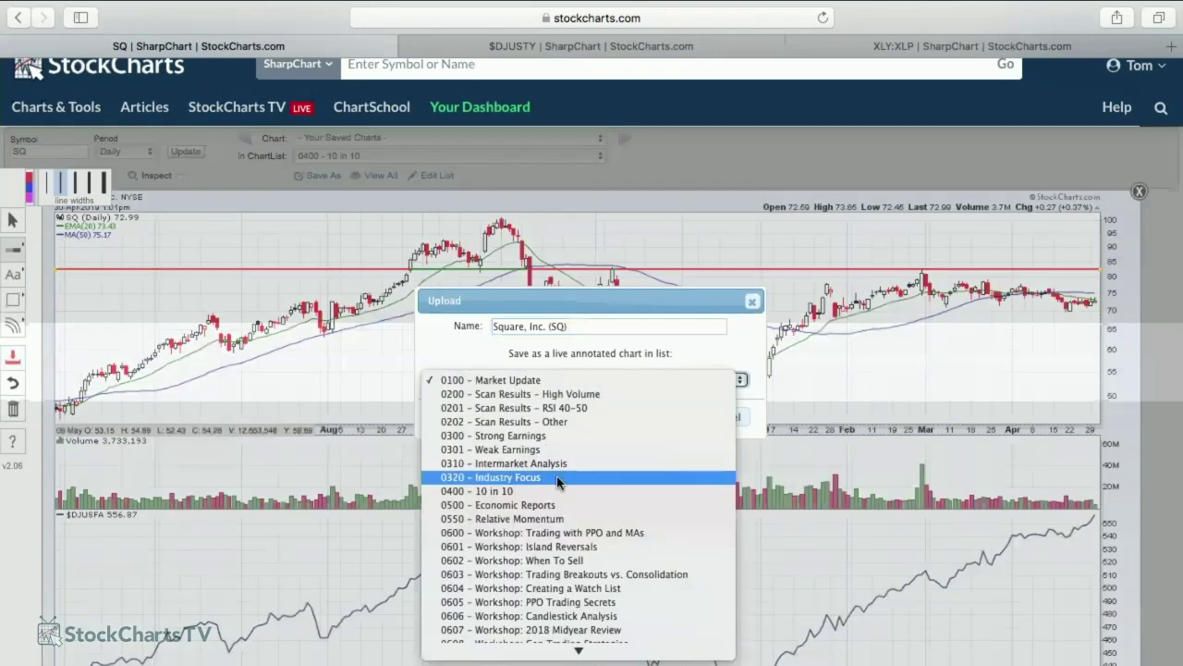
{"action": "left_click", "coordinate": [506, 485]}
{"action": "type", "text": "005 -"}
{"action": "left_click", "coordinate": [666, 421]}
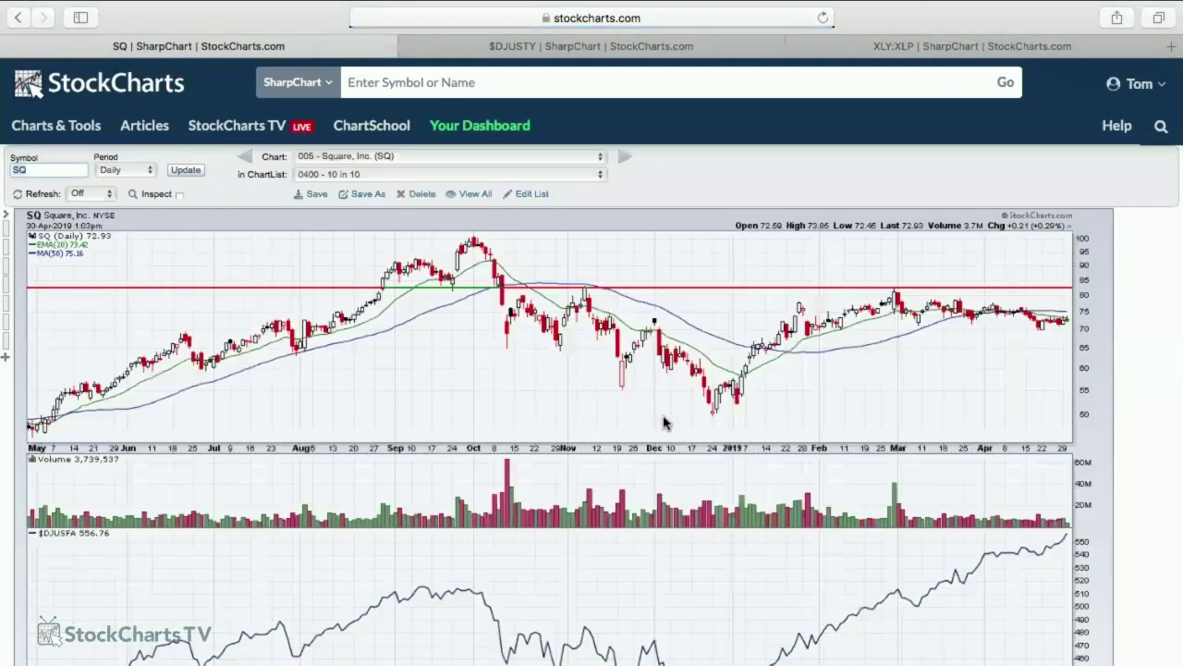
Load the daily chart for PAAS and review its price, $DJUSPM, PAAS:$DJUSPM, PAAS:$SPX and $DJUSPM:$SPX panels.
{"action": "left_click", "coordinate": [533, 157]}
{"action": "left_click", "coordinate": [534, 157]}
{"action": "left_click", "coordinate": [35, 169]}
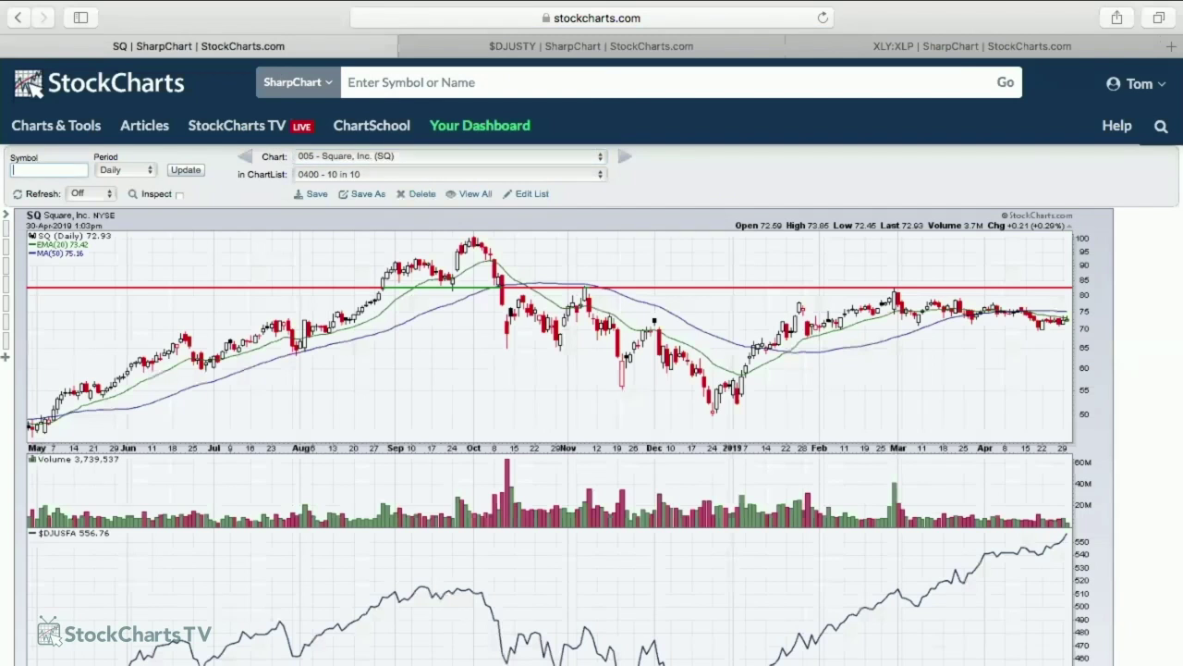
{"action": "key", "text": "Return"}
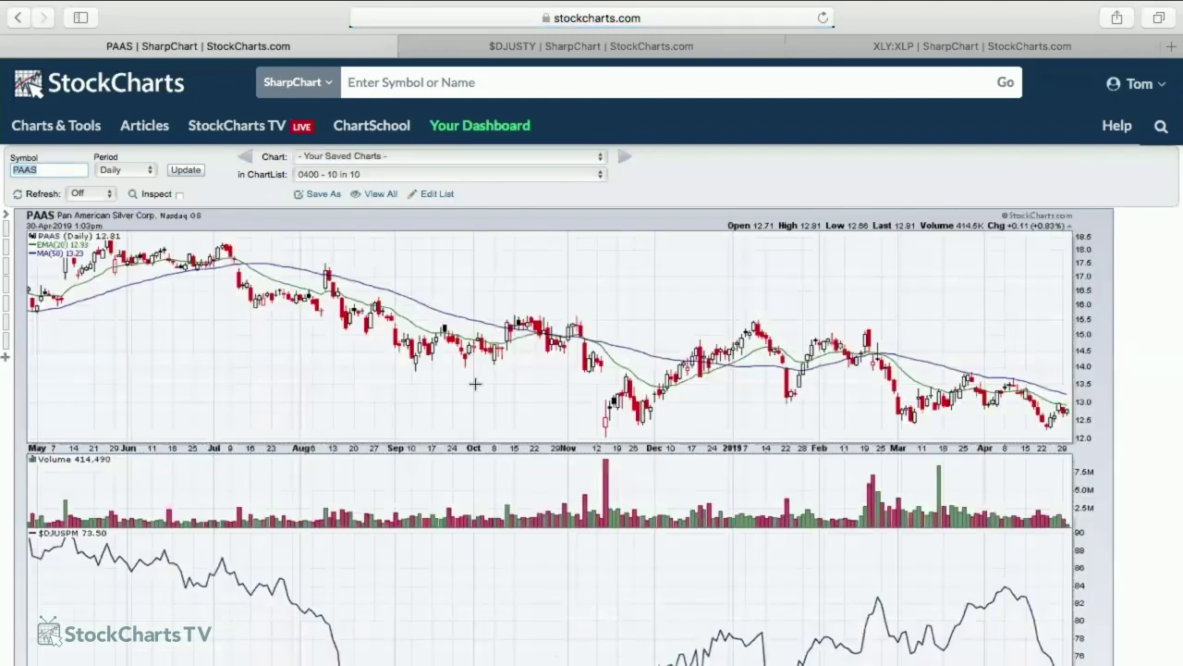
{"action": "scroll", "coordinate": [682, 423], "scroll_direction": "down", "scroll_amount": 1}
{"action": "scroll", "coordinate": [684, 425], "scroll_direction": "down", "scroll_amount": 5}
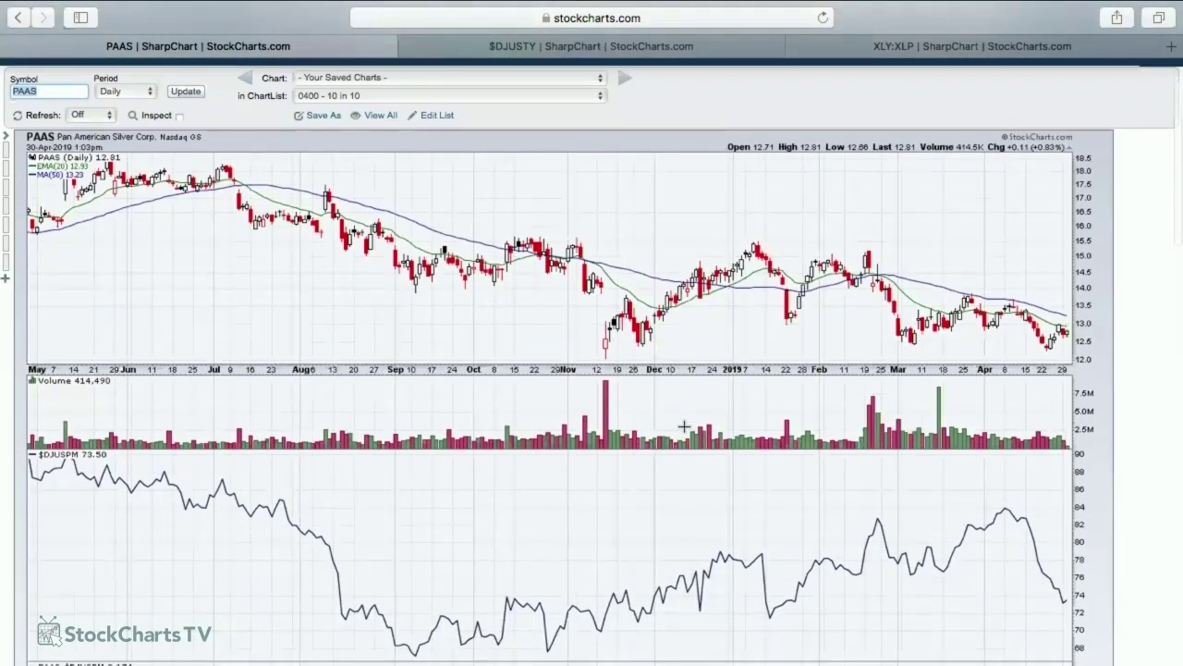
{"action": "scroll", "coordinate": [684, 425], "scroll_direction": "down", "scroll_amount": 2}
{"action": "scroll", "coordinate": [684, 425], "scroll_direction": "up", "scroll_amount": 4}
{"action": "scroll", "coordinate": [684, 425], "scroll_direction": "down", "scroll_amount": 3}
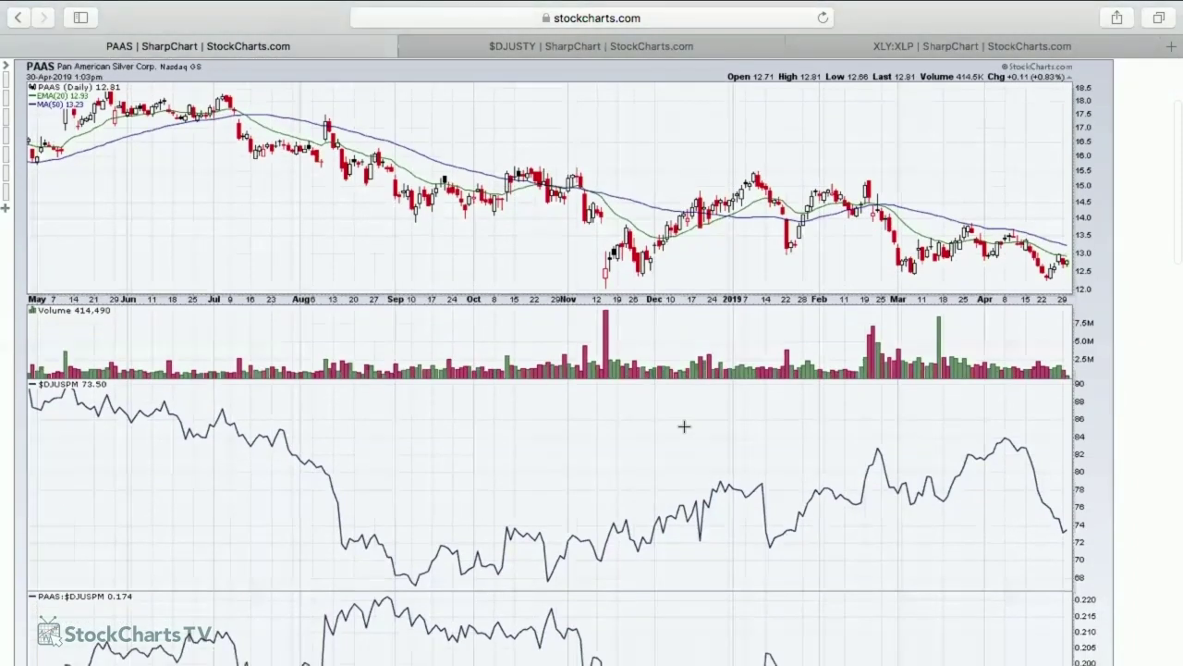
{"action": "scroll", "coordinate": [684, 426], "scroll_direction": "down", "scroll_amount": 9}
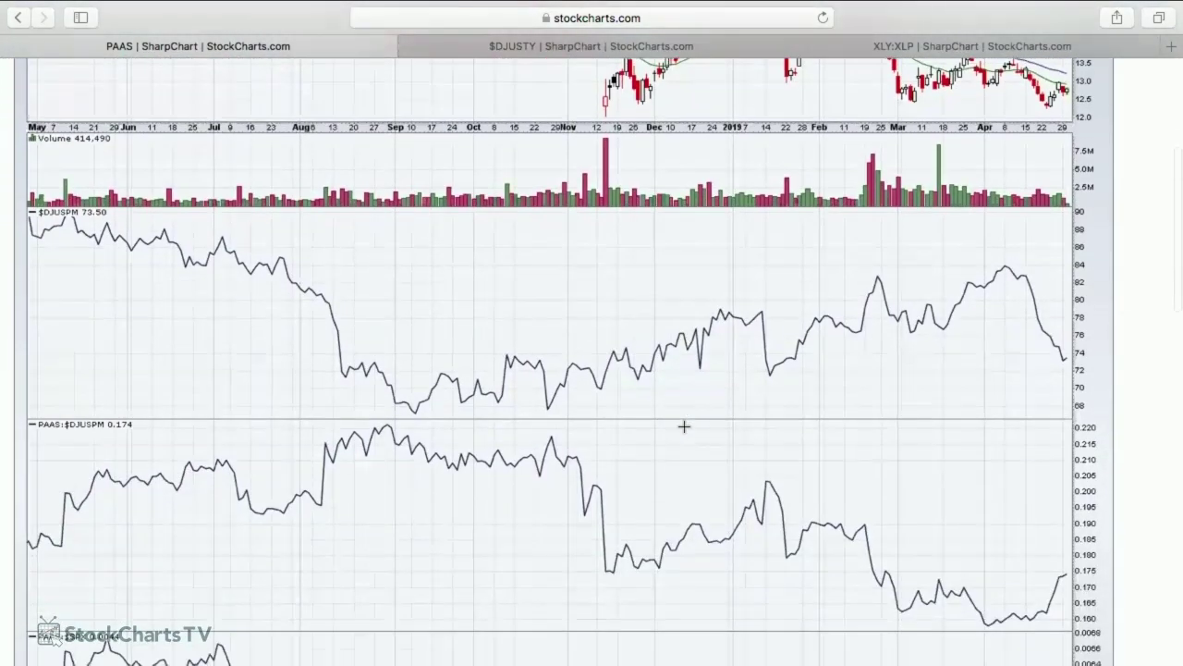
{"action": "scroll", "coordinate": [684, 425], "scroll_direction": "down", "scroll_amount": 11}
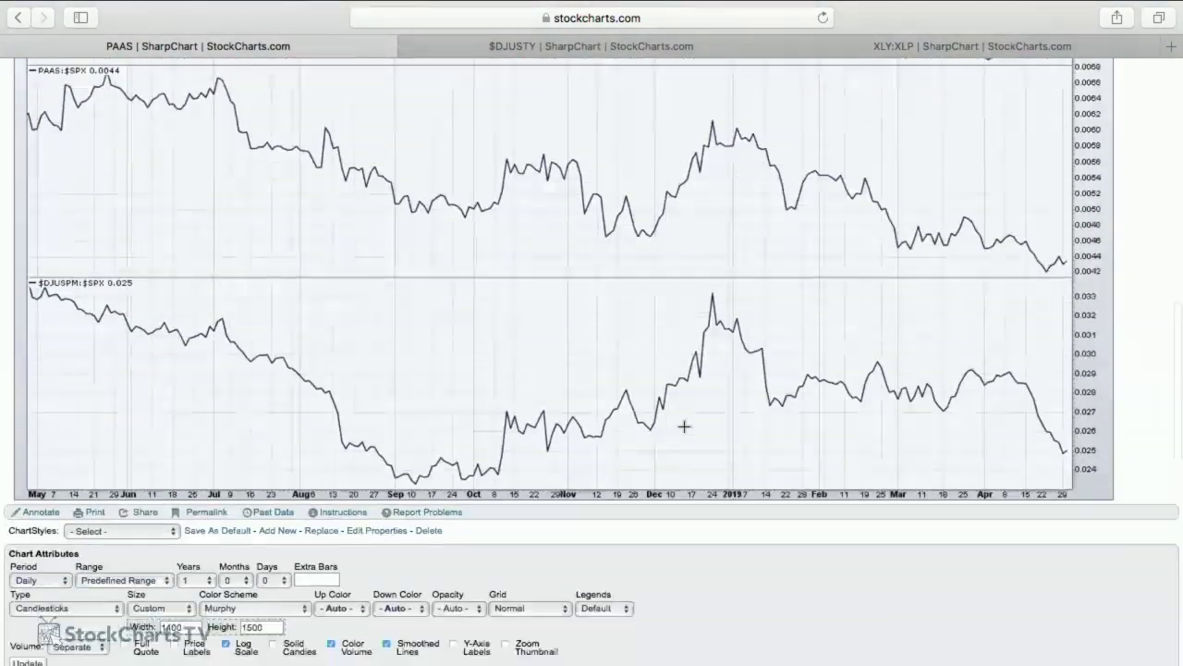
Open the PAAS chart for annotation and draw a falling red arrow across the price panel from mid-June to the latest bar.
{"action": "left_click", "coordinate": [41, 459]}
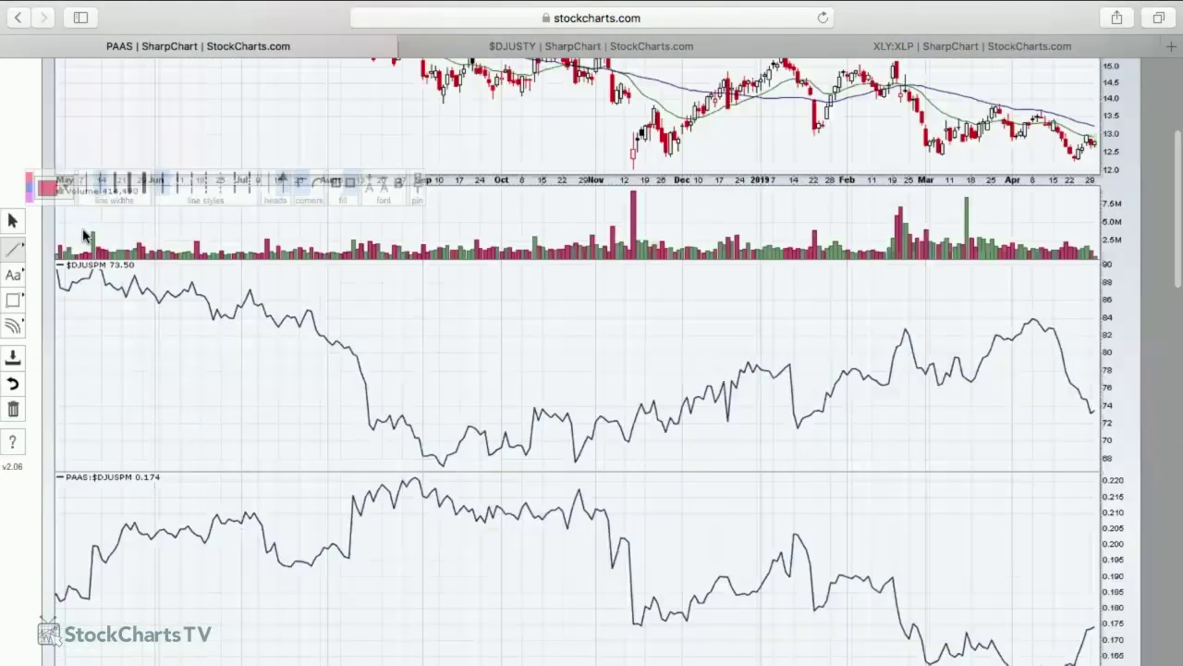
{"action": "left_click", "coordinate": [16, 252]}
{"action": "left_click", "coordinate": [89, 250]}
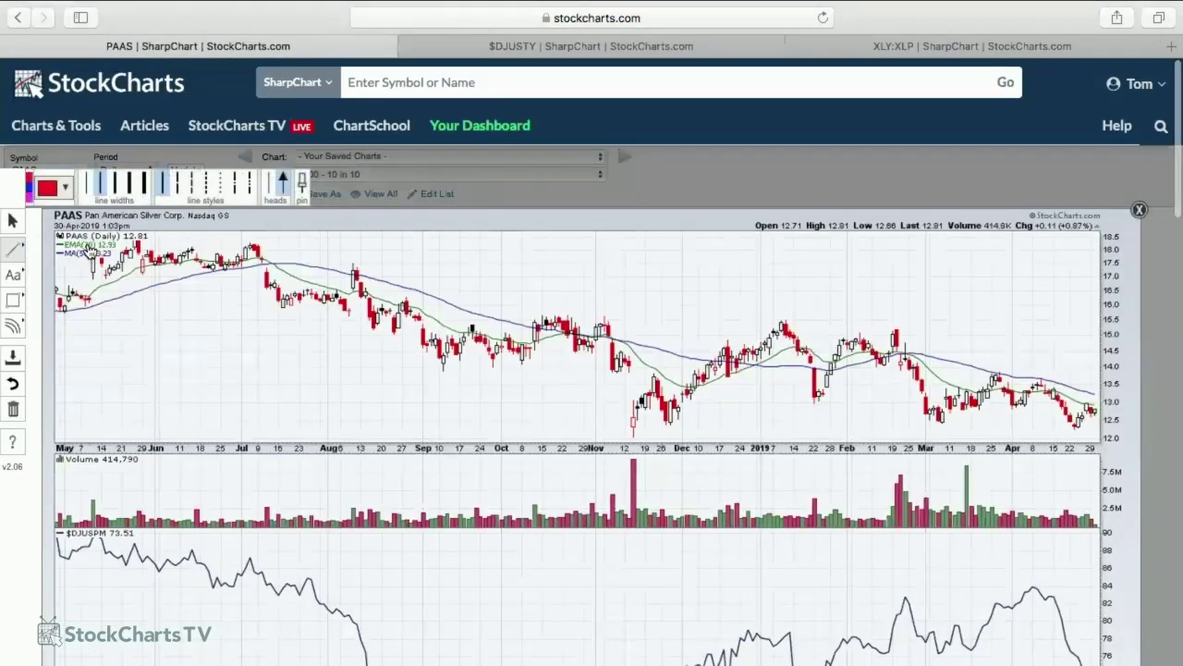
{"action": "scroll", "coordinate": [317, 296], "scroll_direction": "down", "scroll_amount": 3}
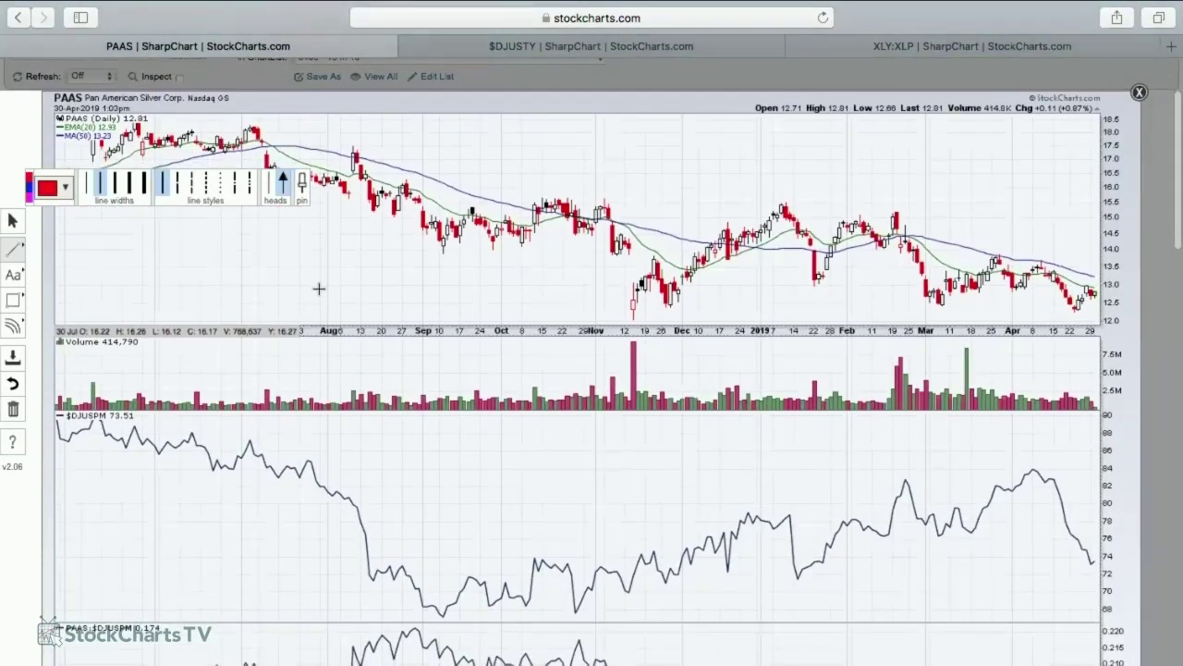
{"action": "mouse_move", "coordinate": [185, 125]}
{"action": "left_mouse_down"}
{"action": "mouse_move", "coordinate": [1084, 266]}
{"action": "mouse_move", "coordinate": [1093, 292]}
{"action": "left_mouse_up"}
Draw falling red arrows to late April on the PAAS:$DJUSPM panel from mid-September and on the PAAS:$SPX panel from early January.
{"action": "scroll", "coordinate": [1070, 313], "scroll_direction": "down", "scroll_amount": 5}
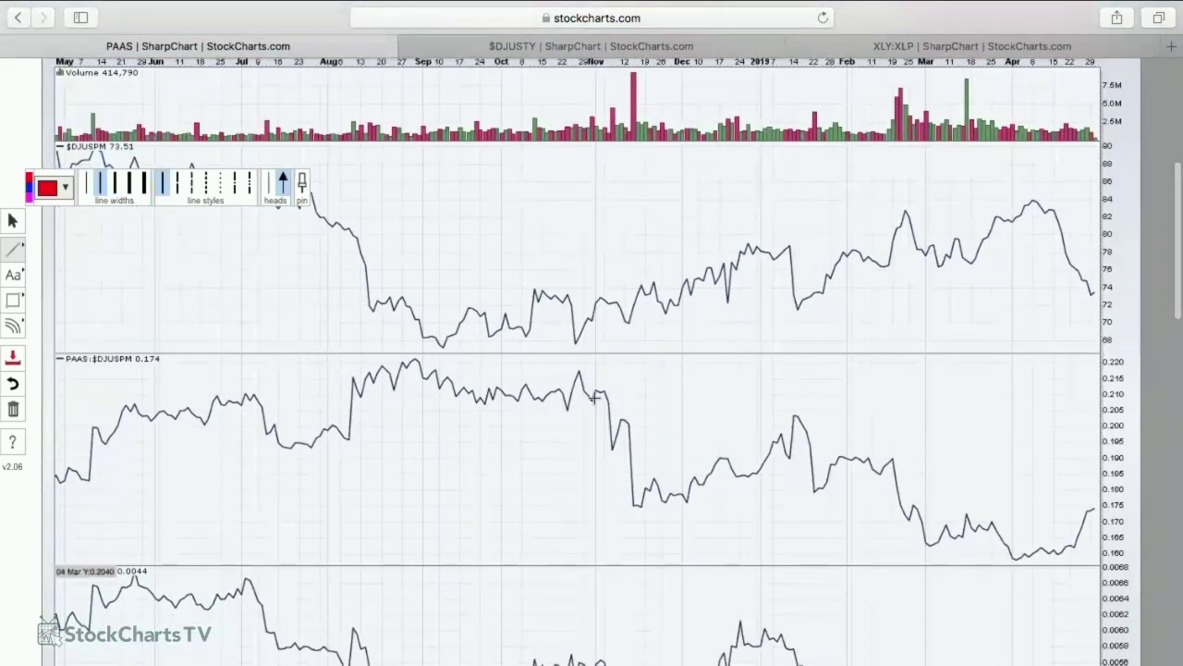
{"action": "mouse_move", "coordinate": [451, 360]}
{"action": "left_mouse_down"}
{"action": "mouse_move", "coordinate": [990, 533]}
{"action": "mouse_move", "coordinate": [1083, 475]}
{"action": "mouse_move", "coordinate": [1087, 548]}
{"action": "left_mouse_up"}
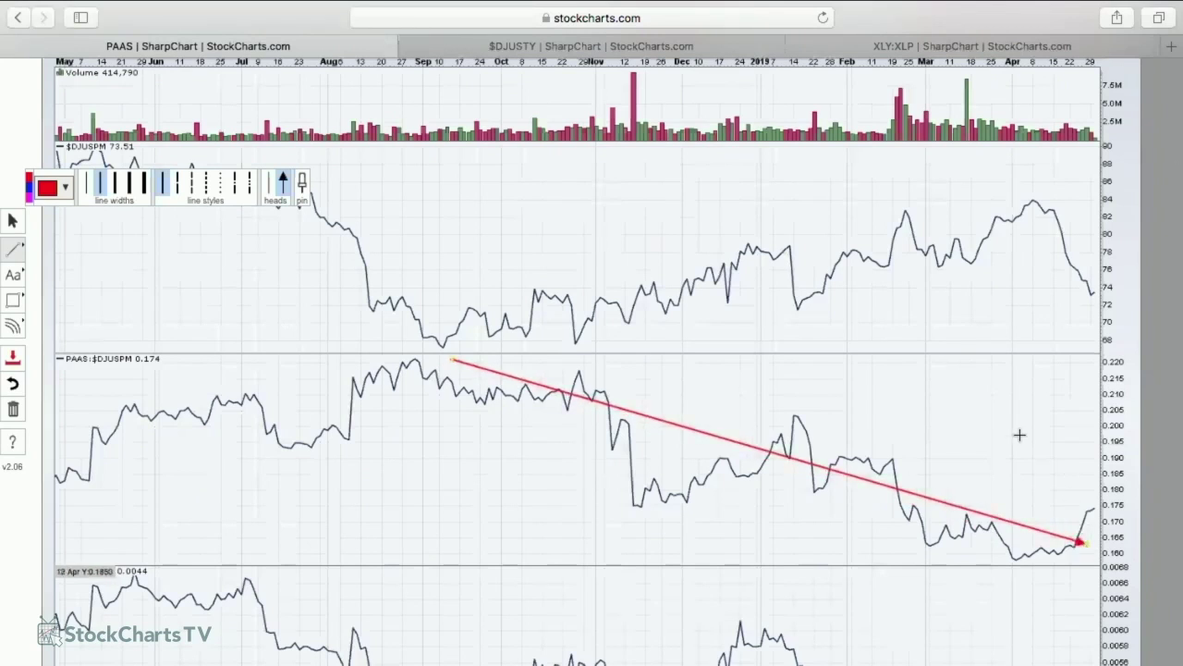
{"action": "scroll", "coordinate": [999, 336], "scroll_direction": "up", "scroll_amount": 3}
{"action": "scroll", "coordinate": [993, 312], "scroll_direction": "down", "scroll_amount": 3}
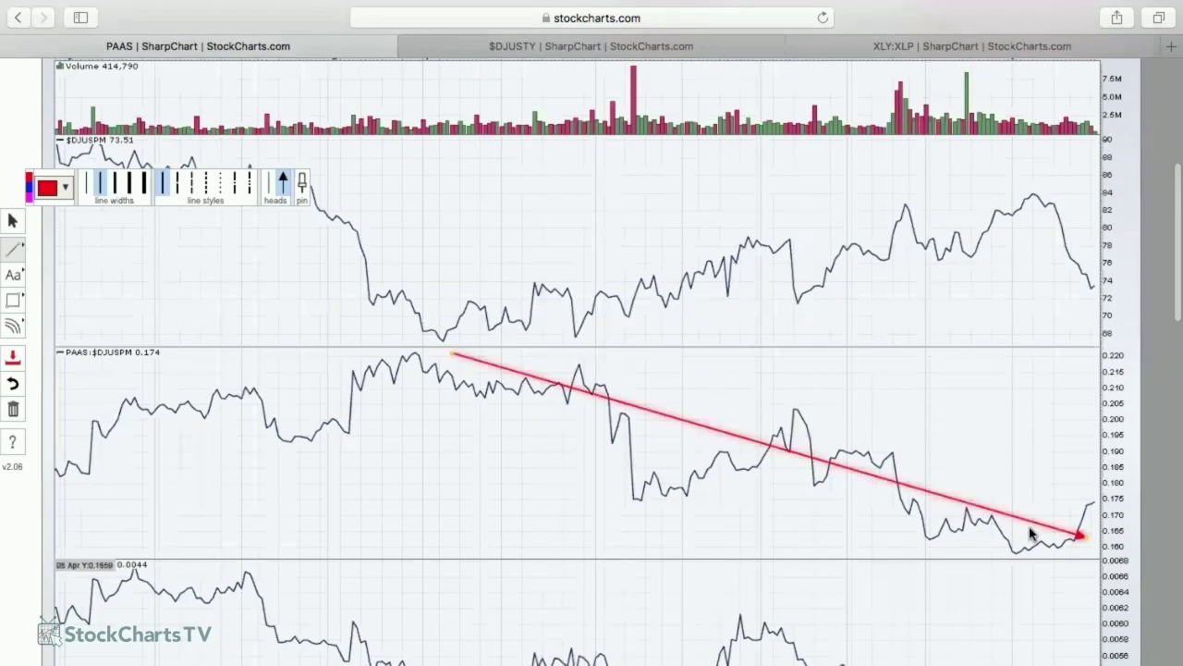
{"action": "scroll", "coordinate": [1019, 514], "scroll_direction": "down", "scroll_amount": 3}
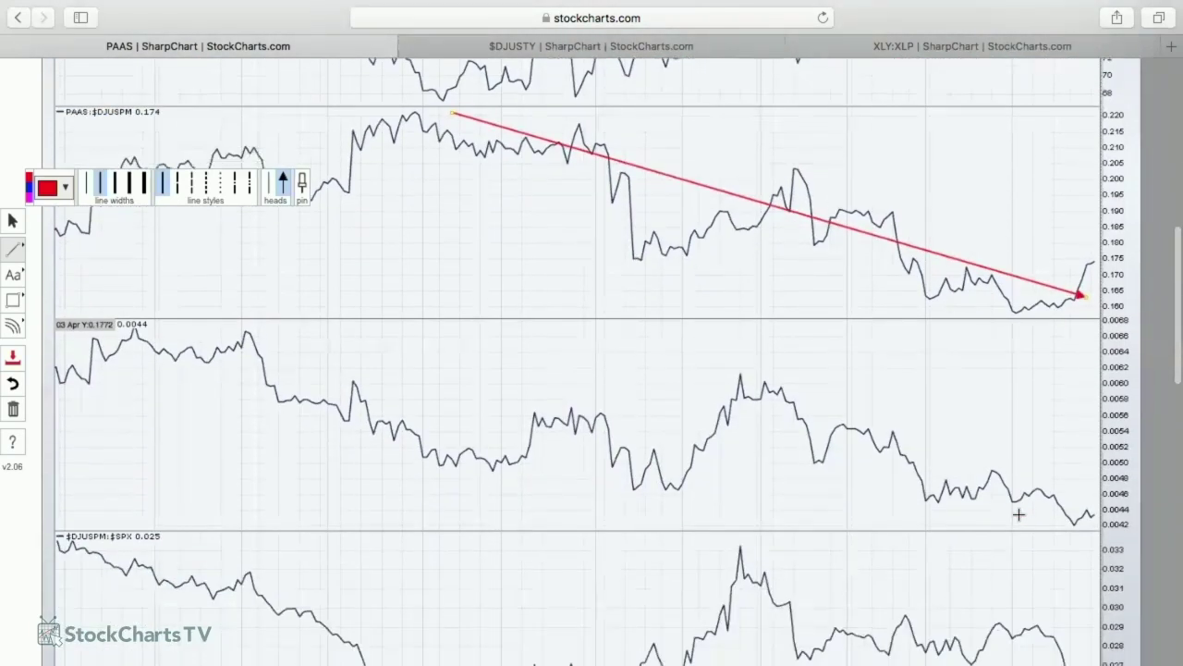
{"action": "scroll", "coordinate": [1018, 491], "scroll_direction": "down", "scroll_amount": 4}
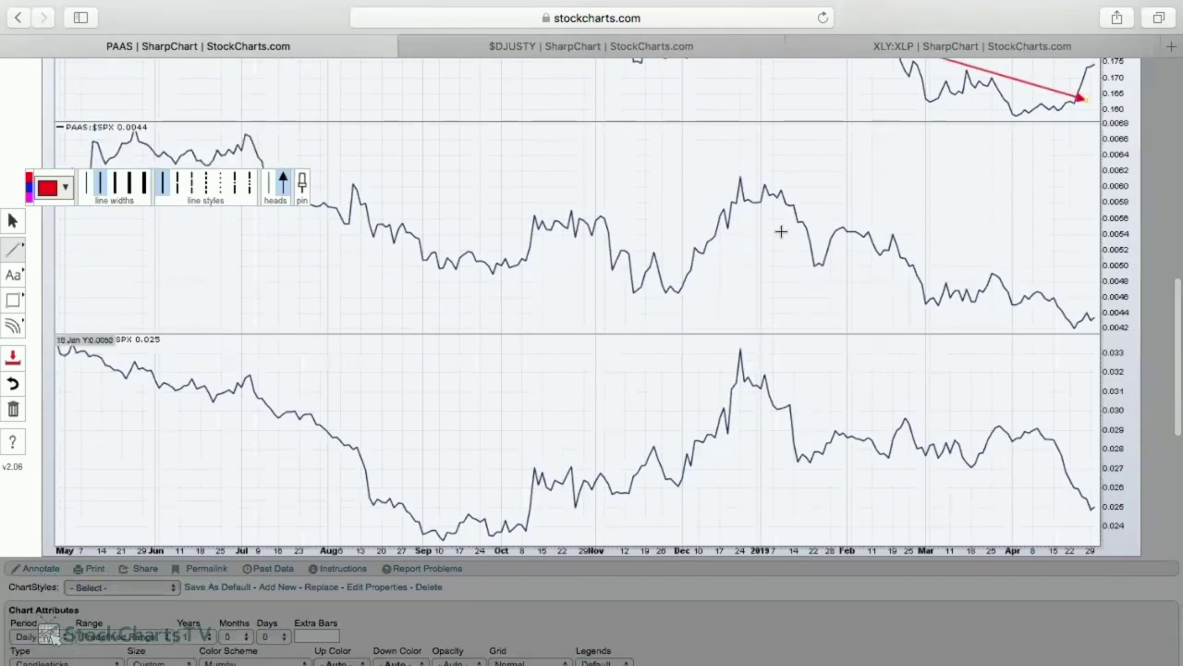
{"action": "left_click_drag", "start_coordinate": [758, 168], "coordinate": [1087, 300]}
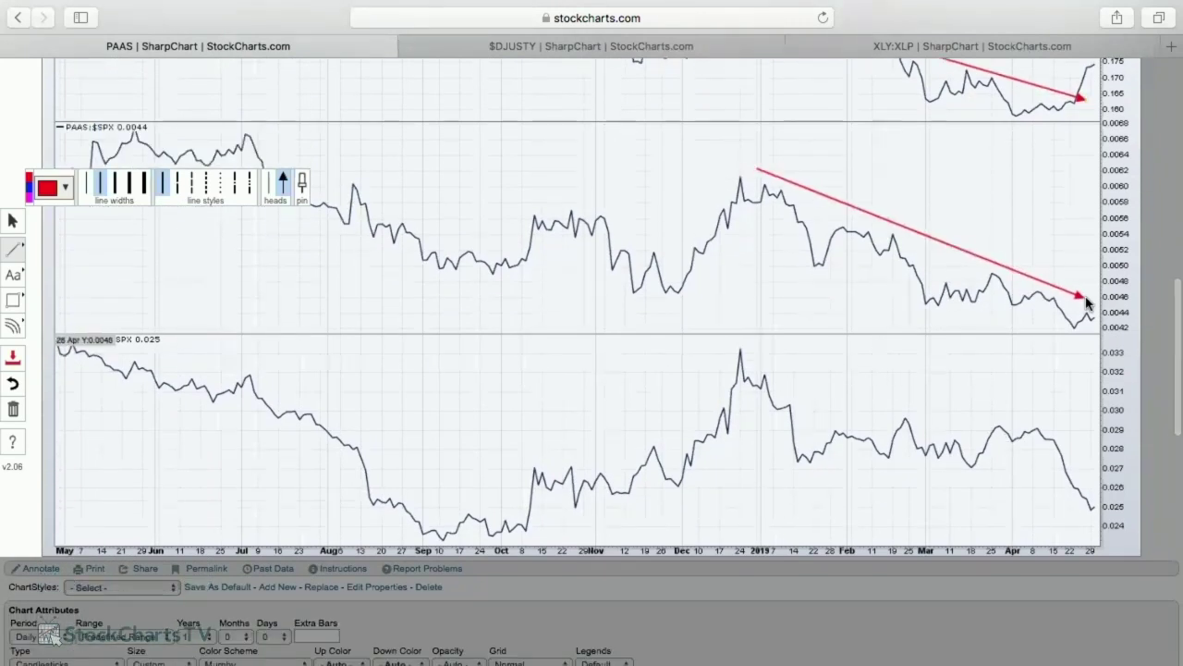
Add an auto support-resistance line at about 12.3 on the PAAS price panel.
{"action": "scroll", "coordinate": [977, 361], "scroll_direction": "up", "scroll_amount": 10}
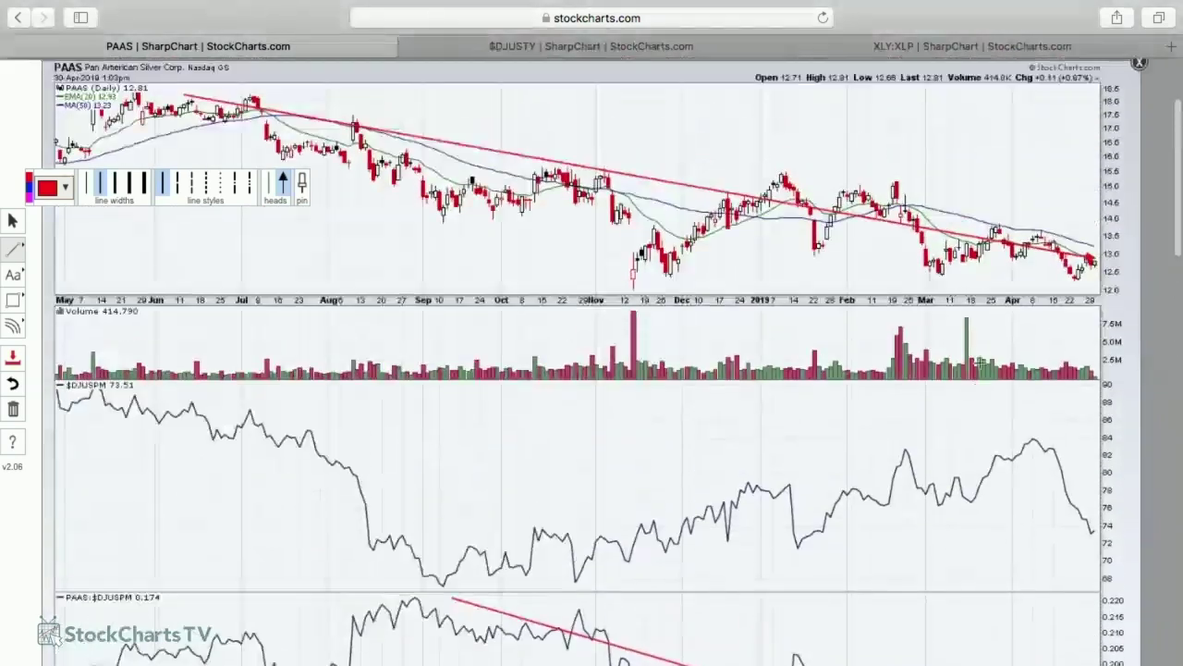
{"action": "scroll", "coordinate": [16, 259], "scroll_direction": "up", "scroll_amount": 3}
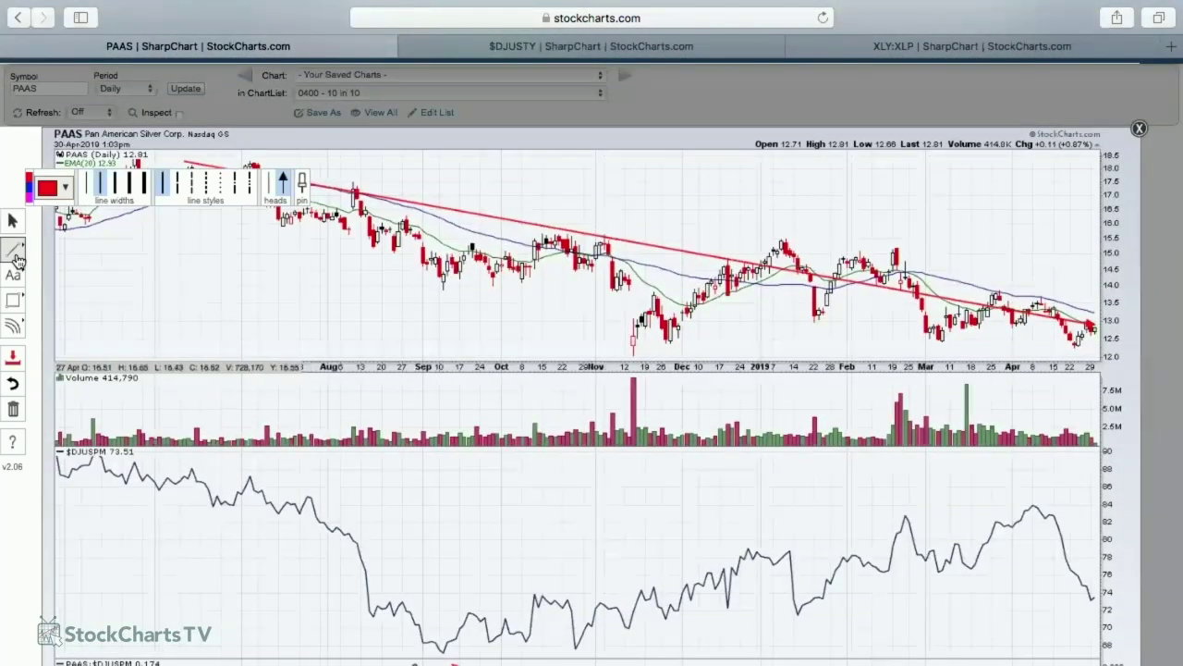
{"action": "left_click", "coordinate": [17, 259]}
{"action": "left_click", "coordinate": [97, 329]}
{"action": "left_click", "coordinate": [127, 345]}
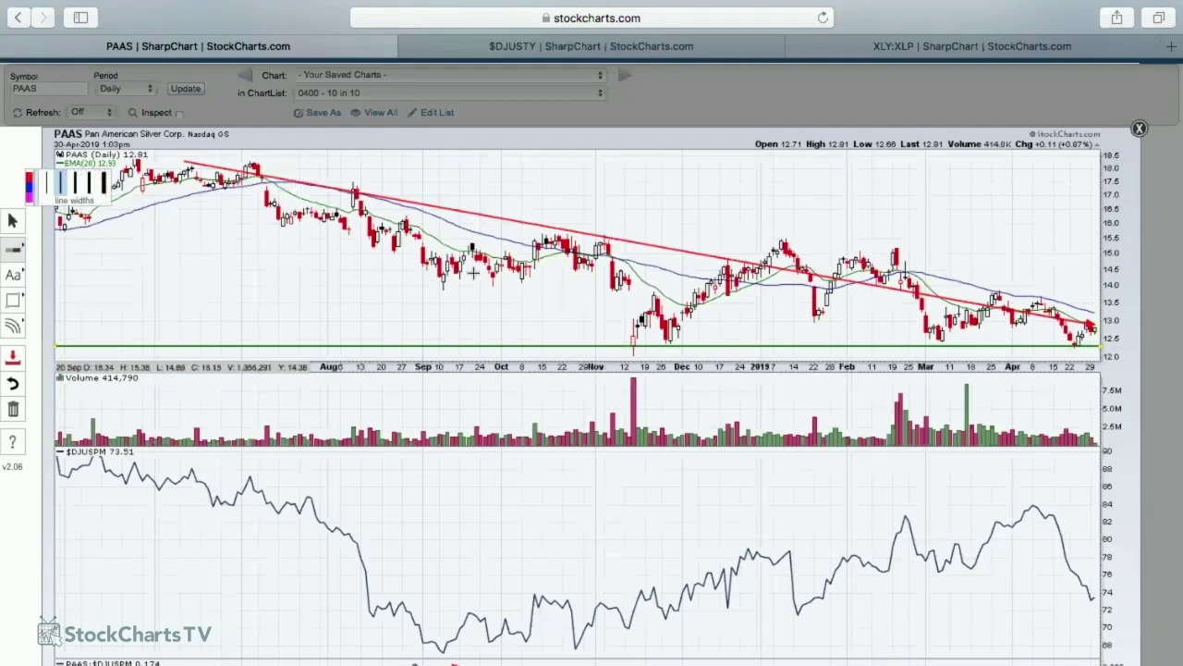
Save the annotated chart to the ChartList "0400 - 10 in 10" under the name "006 - Pan American Silver Corp. (PAAS)".
{"action": "left_click", "coordinate": [12, 357]}
{"action": "left_click", "coordinate": [532, 378]}
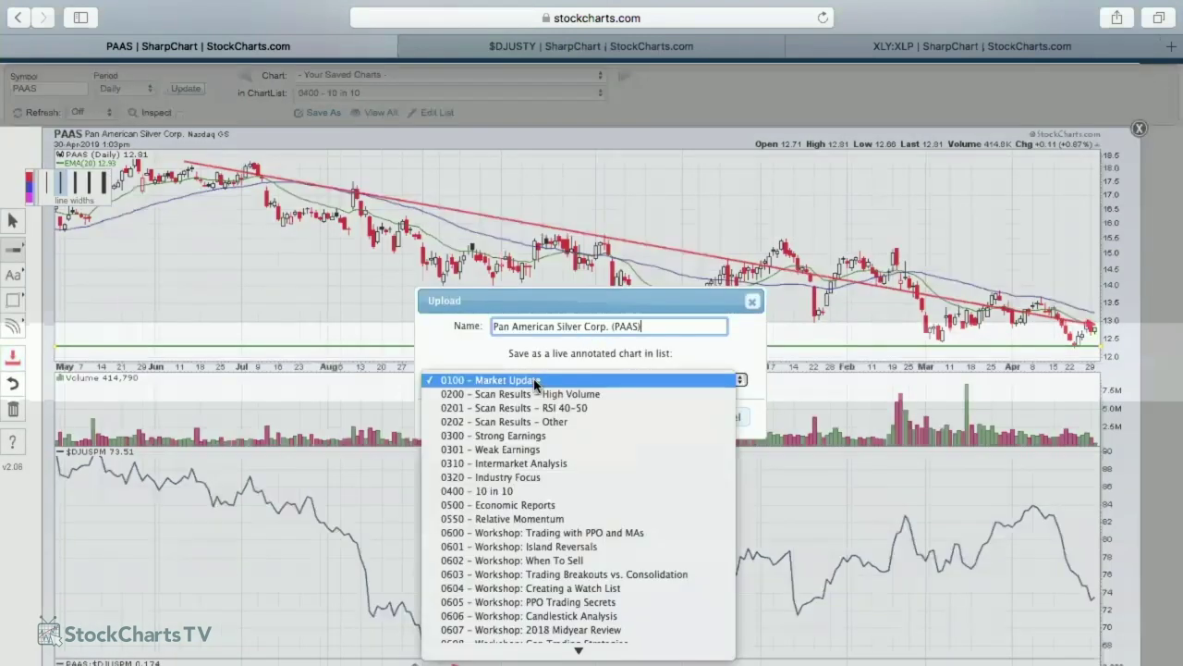
{"action": "left_click", "coordinate": [538, 492]}
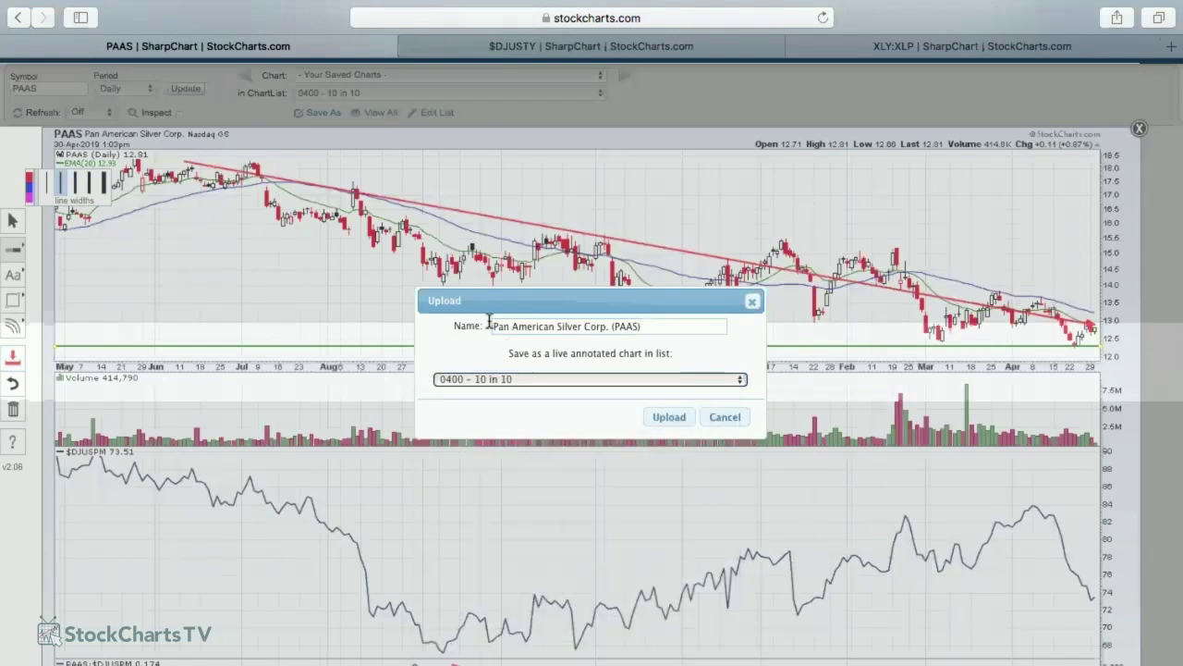
{"action": "left_click", "coordinate": [495, 325]}
{"action": "type", "text": "006 -"}
{"action": "left_click", "coordinate": [669, 417]}
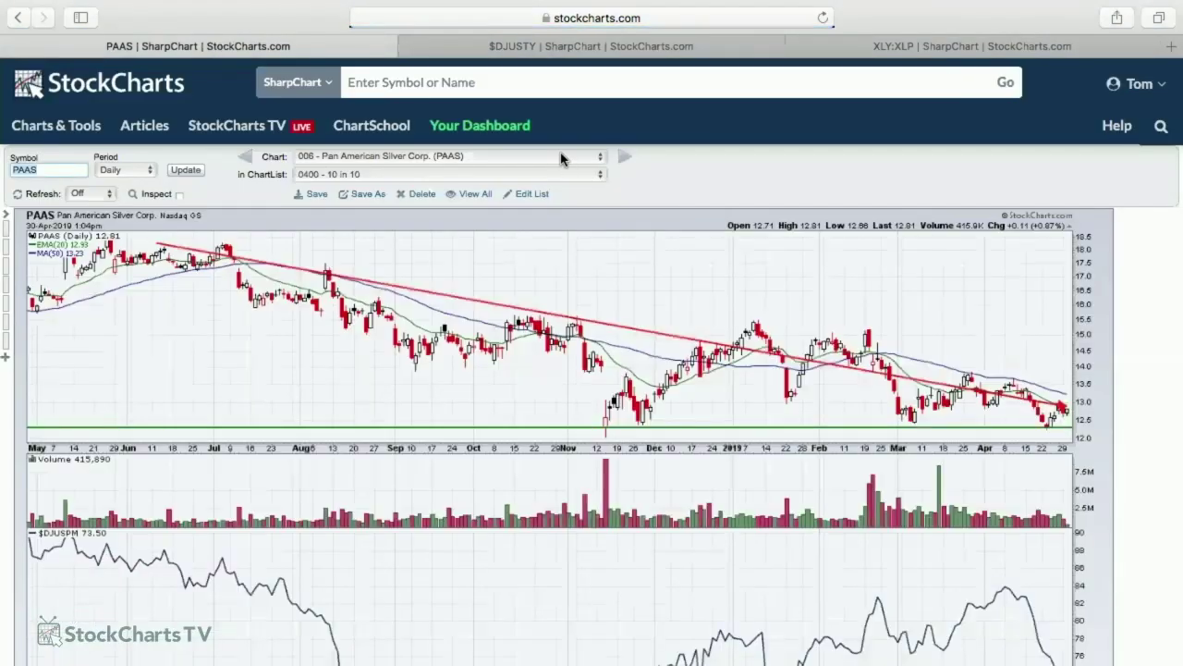
{"action": "left_click", "coordinate": [566, 158]}
{"action": "left_click", "coordinate": [287, 165]}
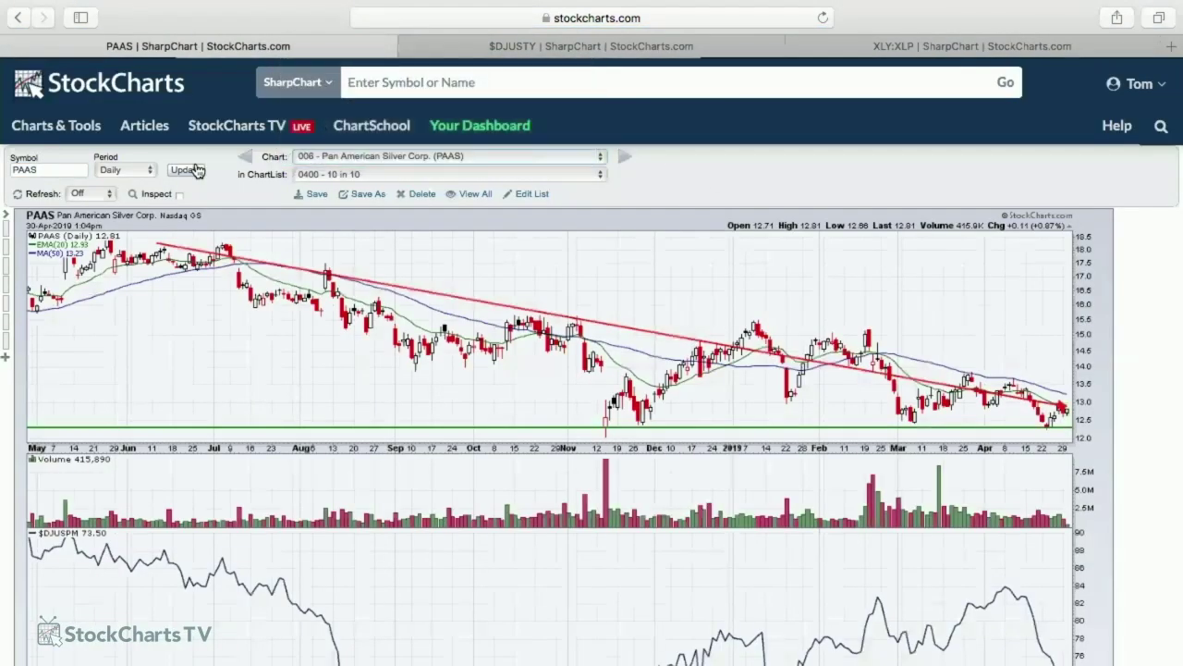
{"action": "left_click", "coordinate": [55, 172]}
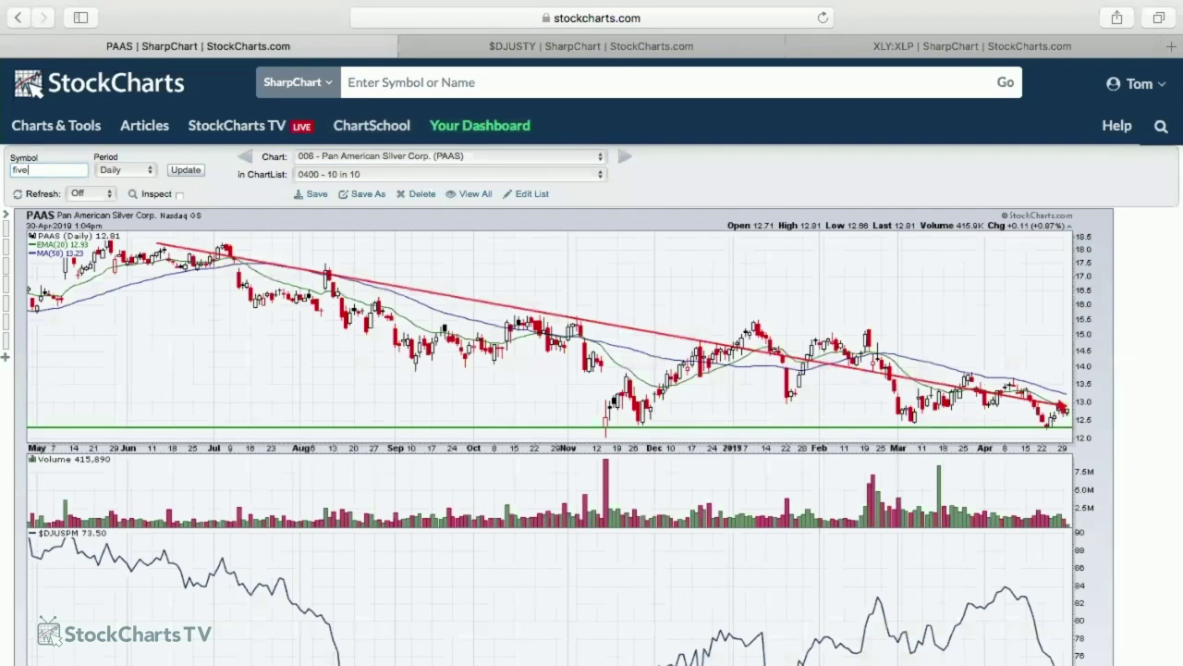
{"action": "type", "text": "five"}
{"action": "key", "text": "Return"}
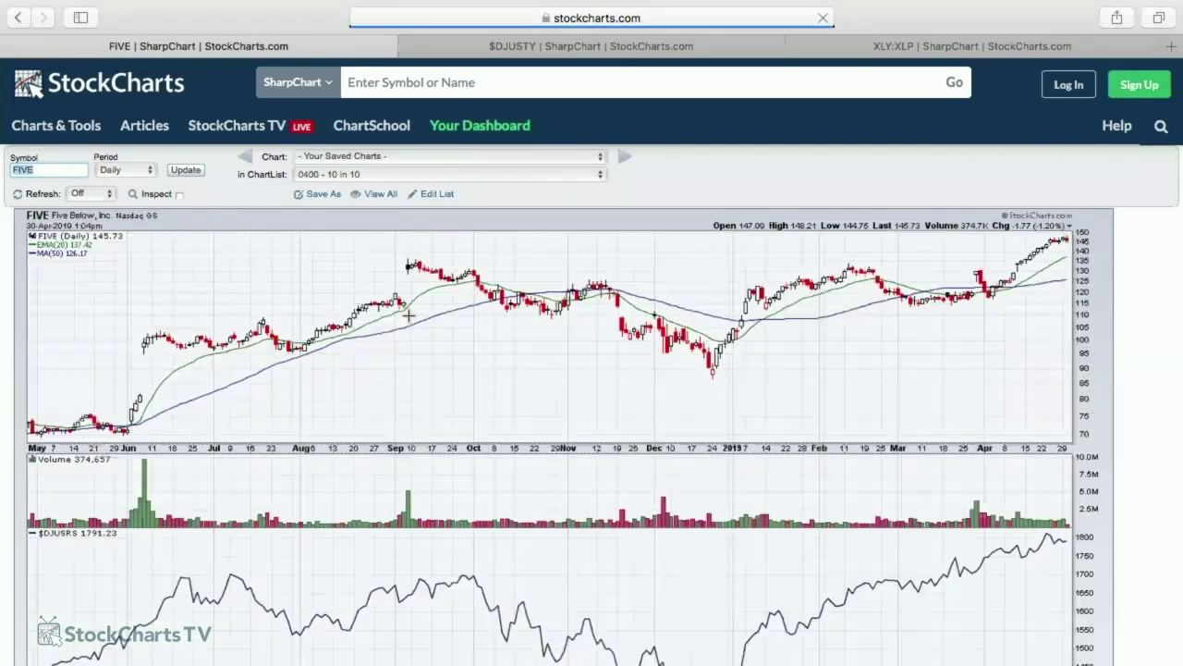
Load the daily chart for FIVN.
{"action": "left_click", "coordinate": [75, 167]}
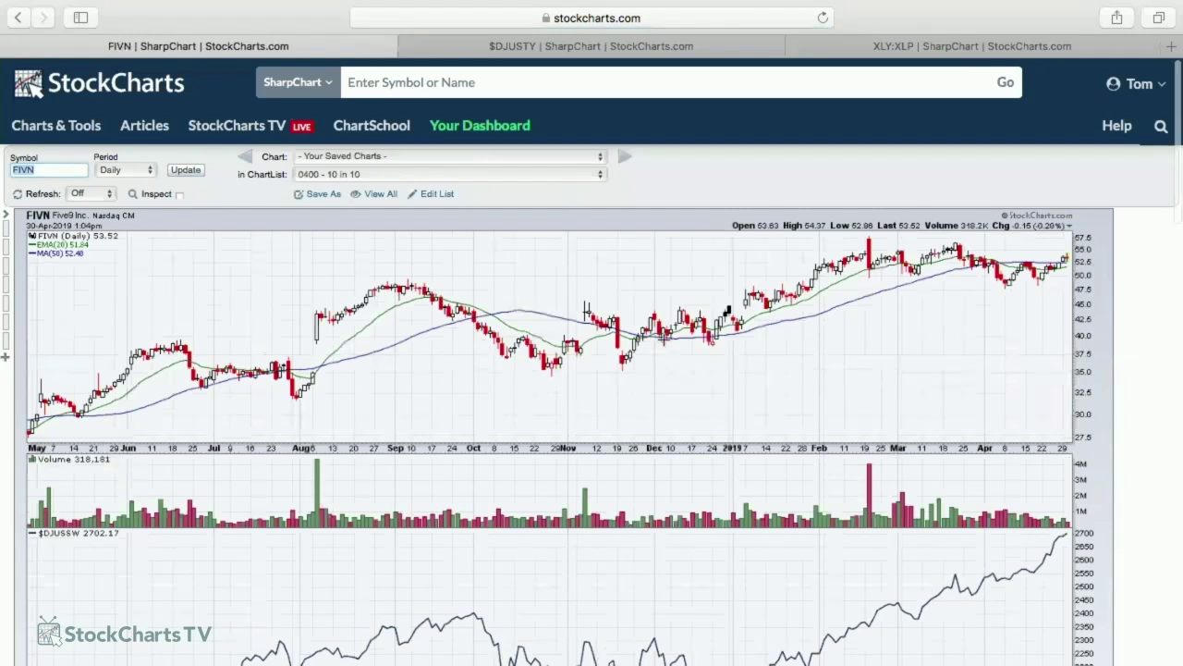
Examine the FIVN price trend against the $DJUSSW industry group panel and the relative-strength panels.
{"action": "scroll", "coordinate": [666, 336], "scroll_direction": "down", "scroll_amount": 2}
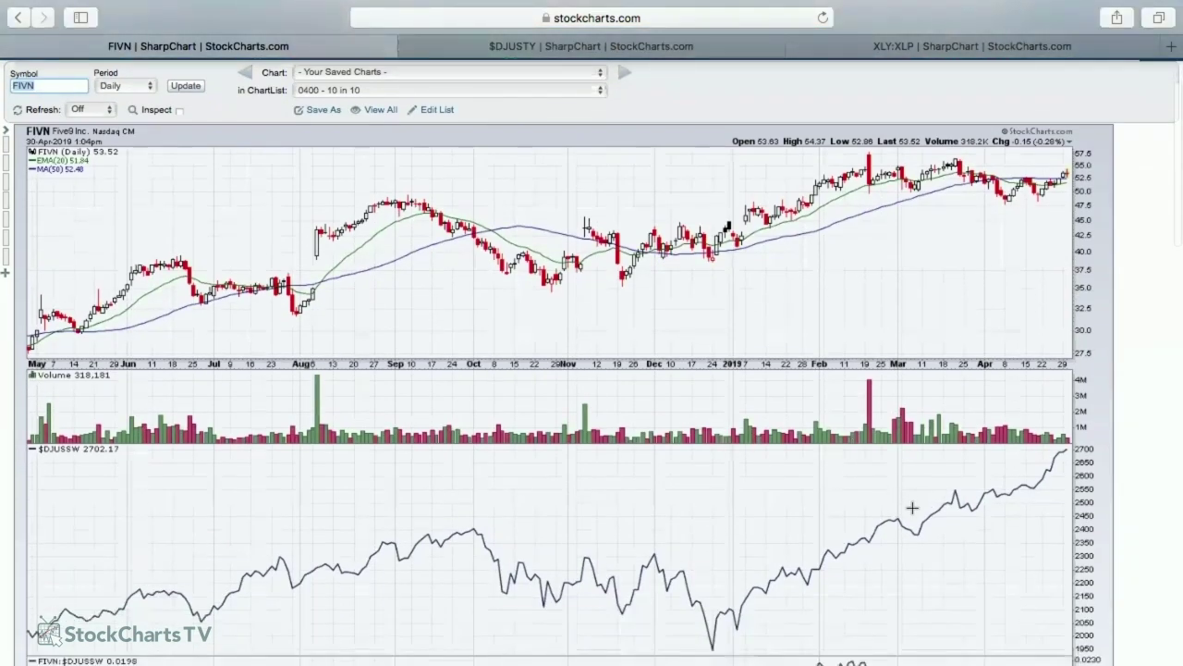
{"action": "scroll", "coordinate": [883, 434], "scroll_direction": "down", "scroll_amount": 6}
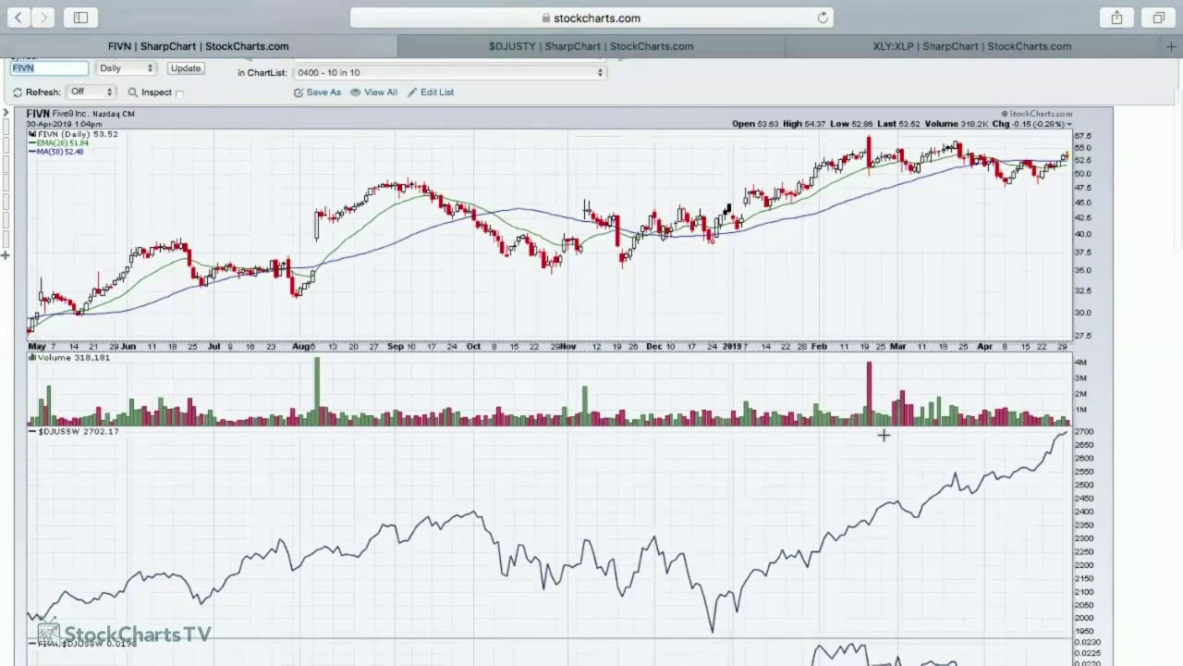
{"action": "scroll", "coordinate": [762, 430], "scroll_direction": "down", "scroll_amount": 7}
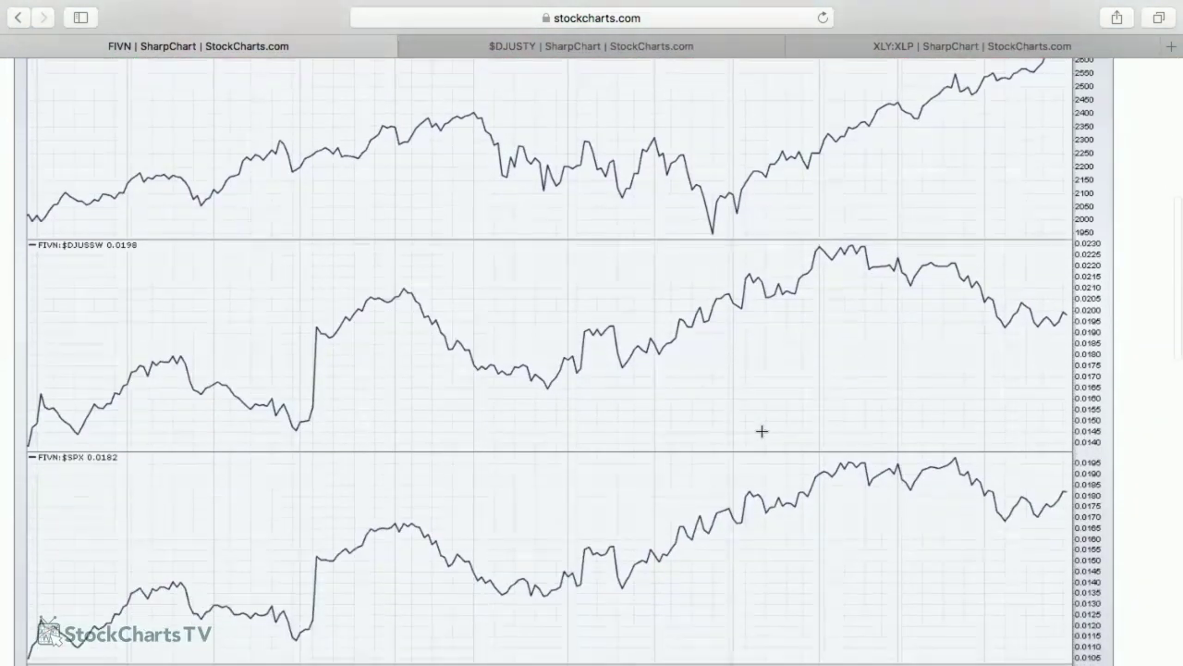
{"action": "scroll", "coordinate": [959, 366], "scroll_direction": "up", "scroll_amount": 4}
{"action": "scroll", "coordinate": [959, 366], "scroll_direction": "up", "scroll_amount": 1}
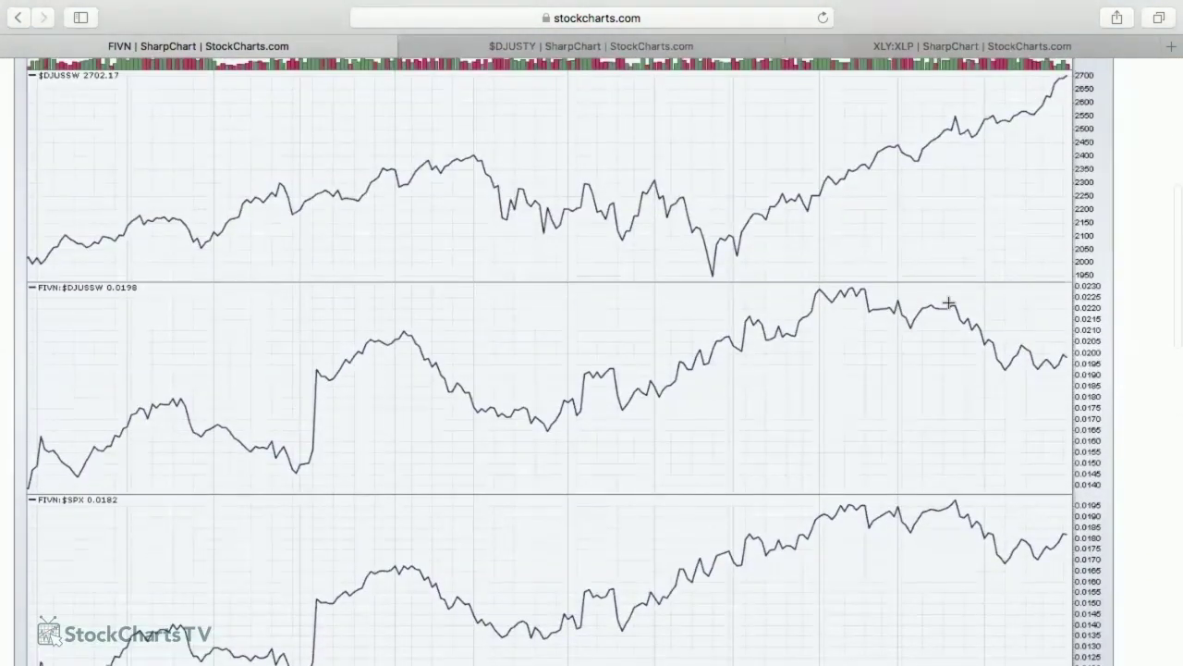
{"action": "scroll", "coordinate": [926, 338], "scroll_direction": "up", "scroll_amount": 10}
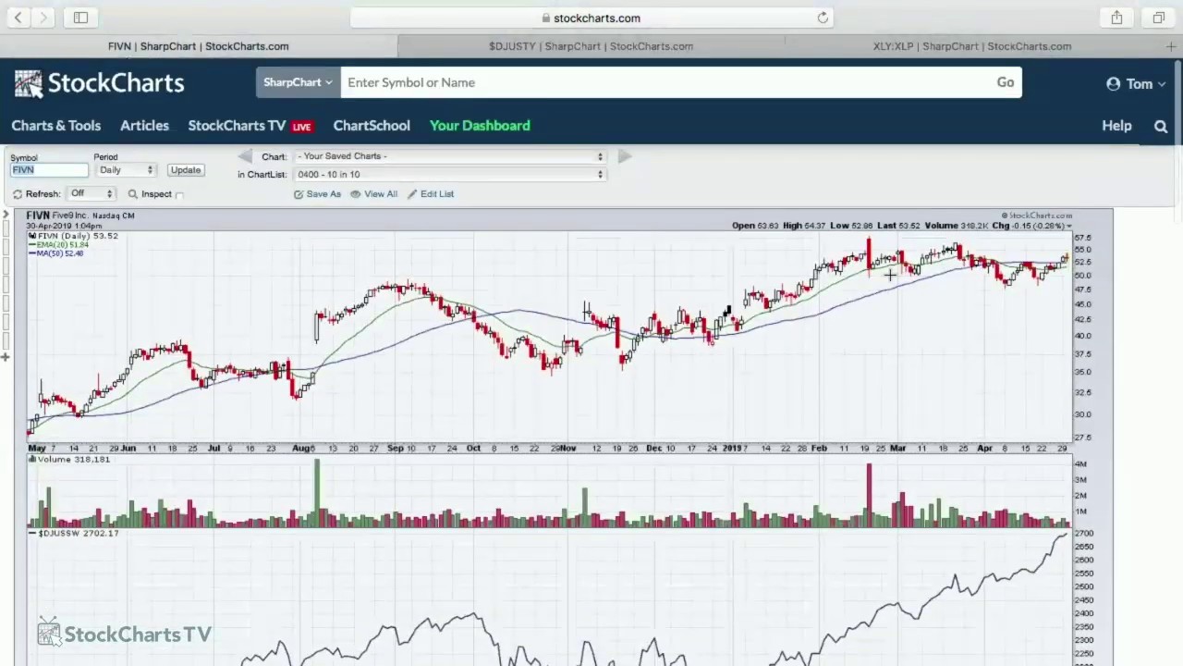
{"action": "scroll", "coordinate": [622, 308], "scroll_direction": "down", "scroll_amount": 10}
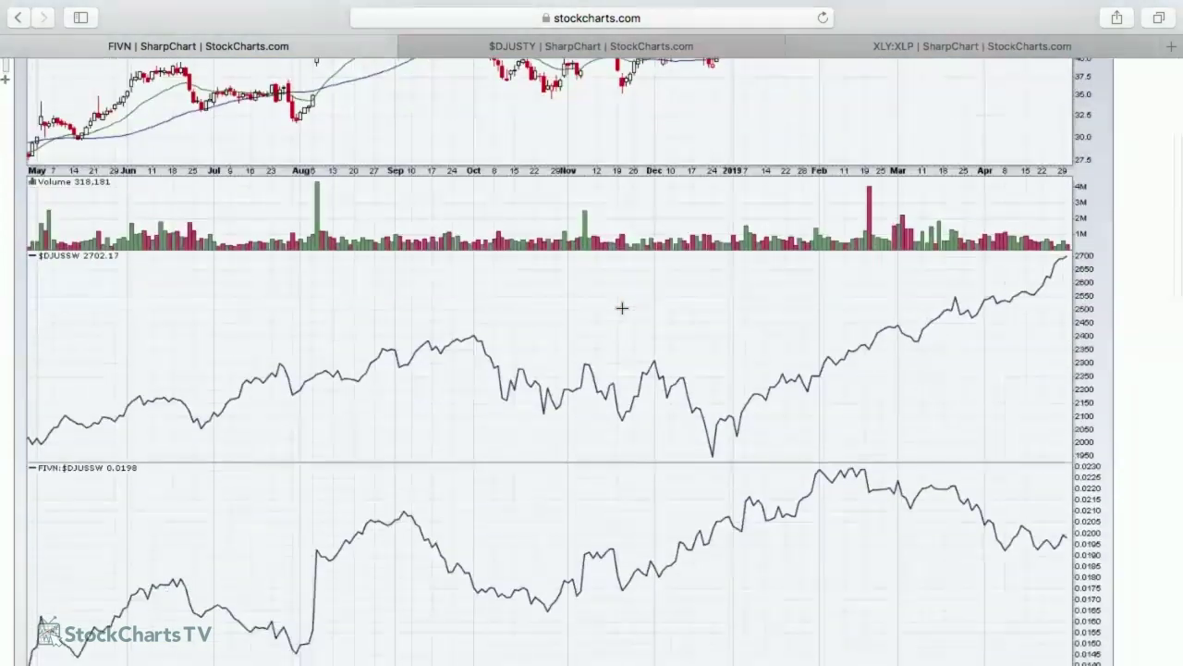
{"action": "scroll", "coordinate": [622, 308], "scroll_direction": "down", "scroll_amount": 8}
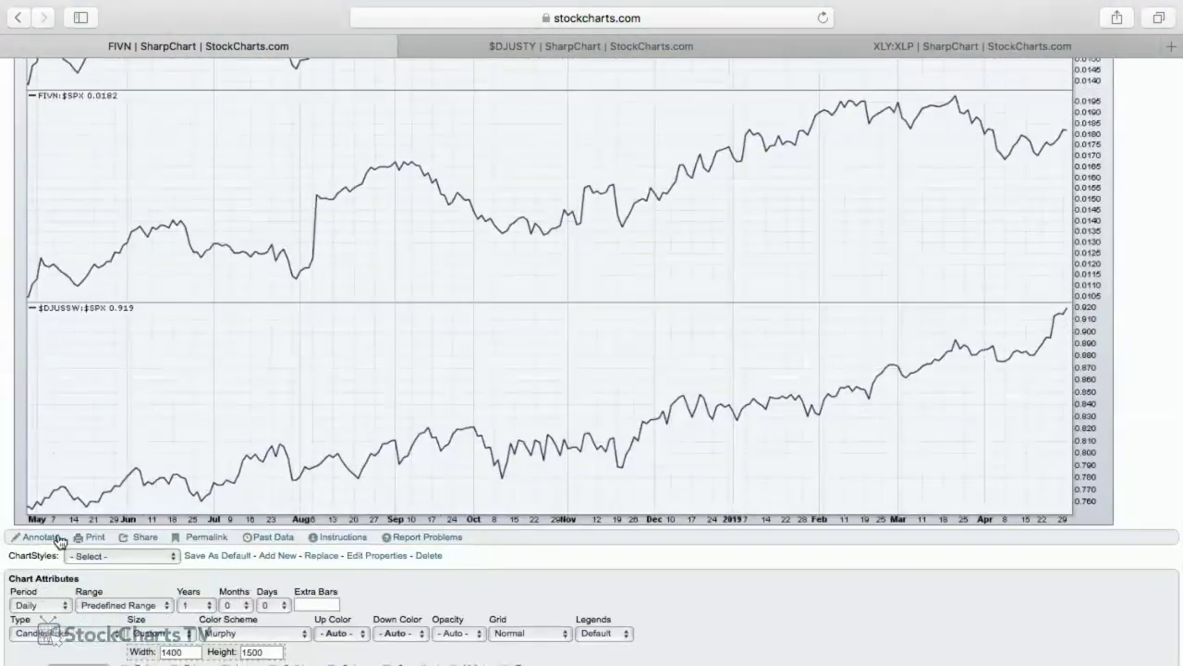
Annotate the FIVN price panel with auto support-resistance lines at about 48 and about 57.
{"action": "left_click", "coordinate": [40, 538]}
{"action": "left_click", "coordinate": [13, 248]}
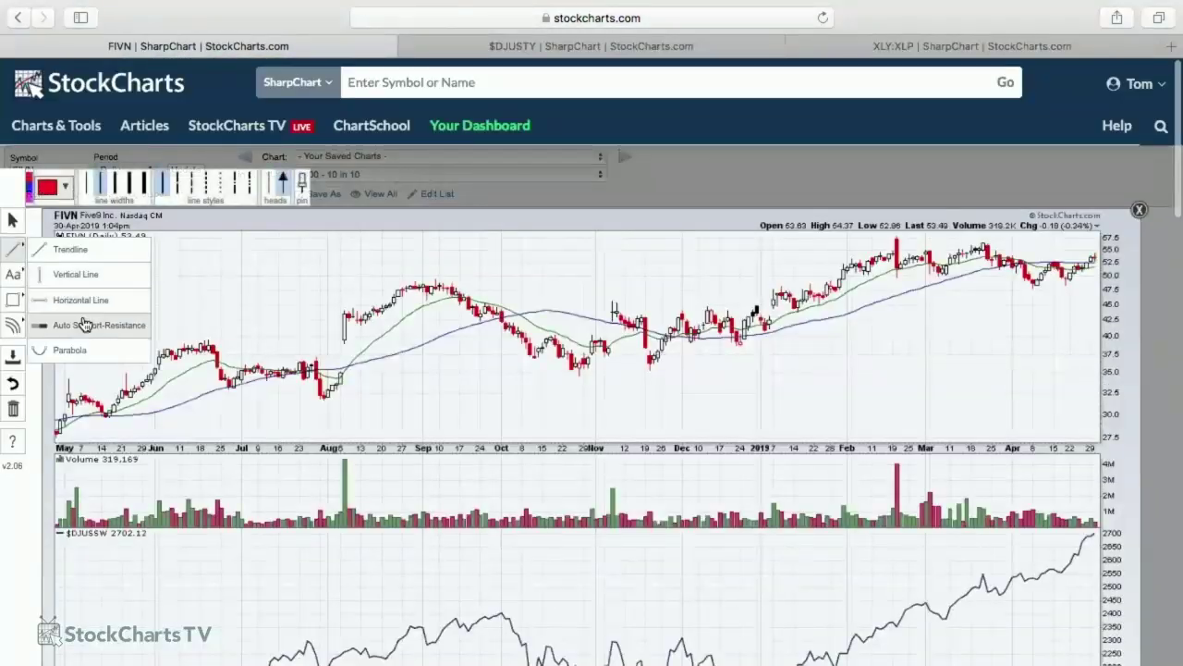
{"action": "left_click", "coordinate": [107, 294]}
{"action": "left_click_drag", "start_coordinate": [106, 294], "coordinate": [106, 285]}
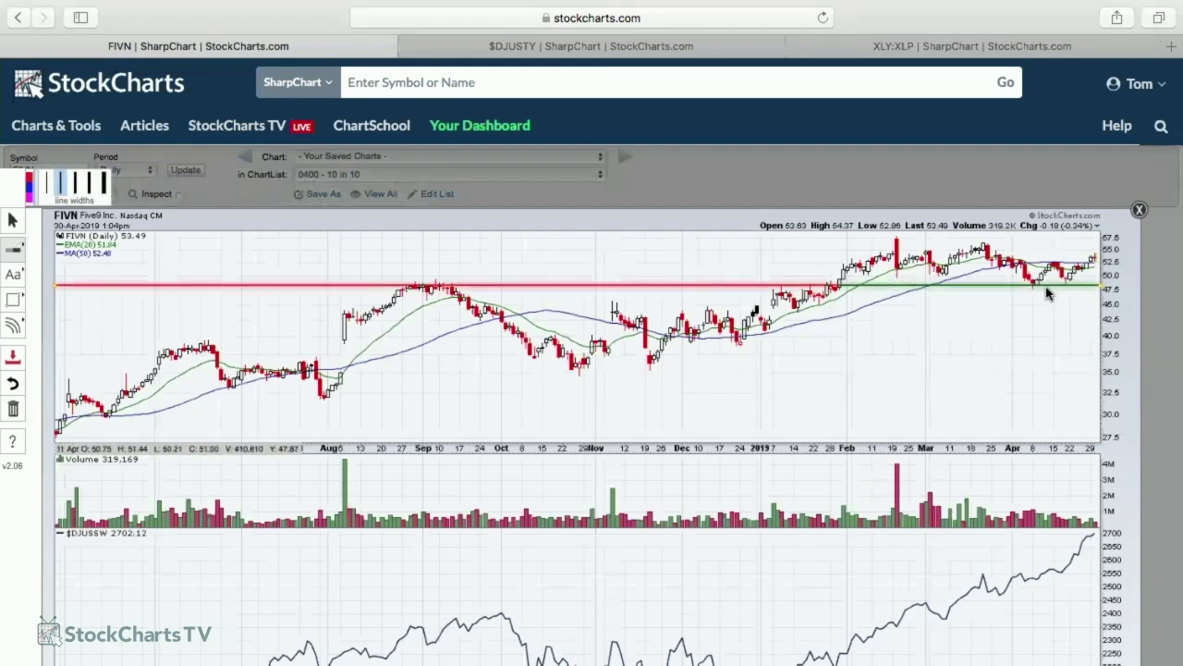
{"action": "left_click", "coordinate": [843, 240]}
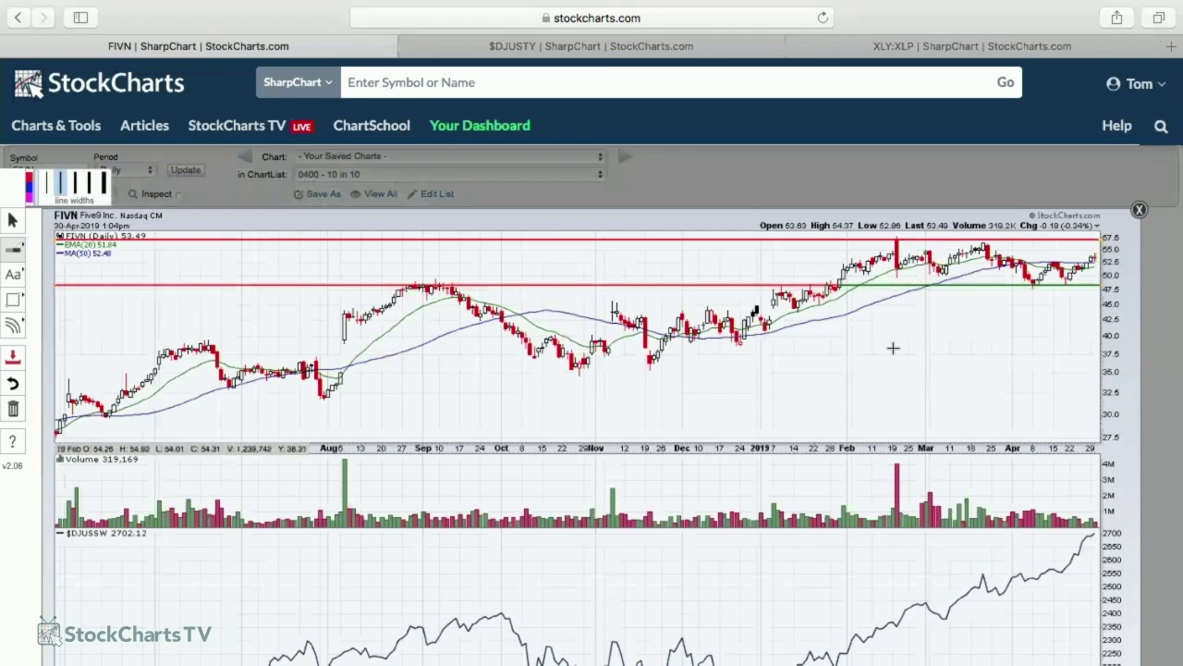
Save the annotated chart to the ChartList "0400 - 10 in 10" under the name "007 - Five9 Inc. (FIVN)".
{"action": "scroll", "coordinate": [893, 347], "scroll_direction": "down", "scroll_amount": 1}
{"action": "scroll", "coordinate": [893, 347], "scroll_direction": "down", "scroll_amount": 3}
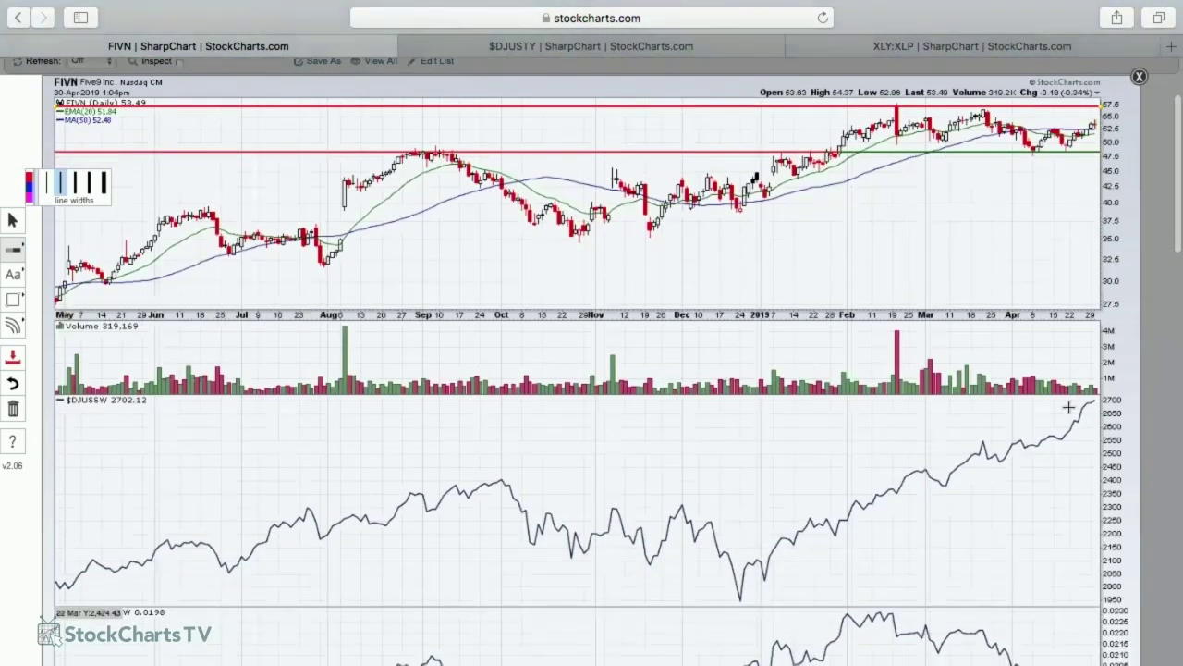
{"action": "scroll", "coordinate": [1068, 407], "scroll_direction": "down", "scroll_amount": 4}
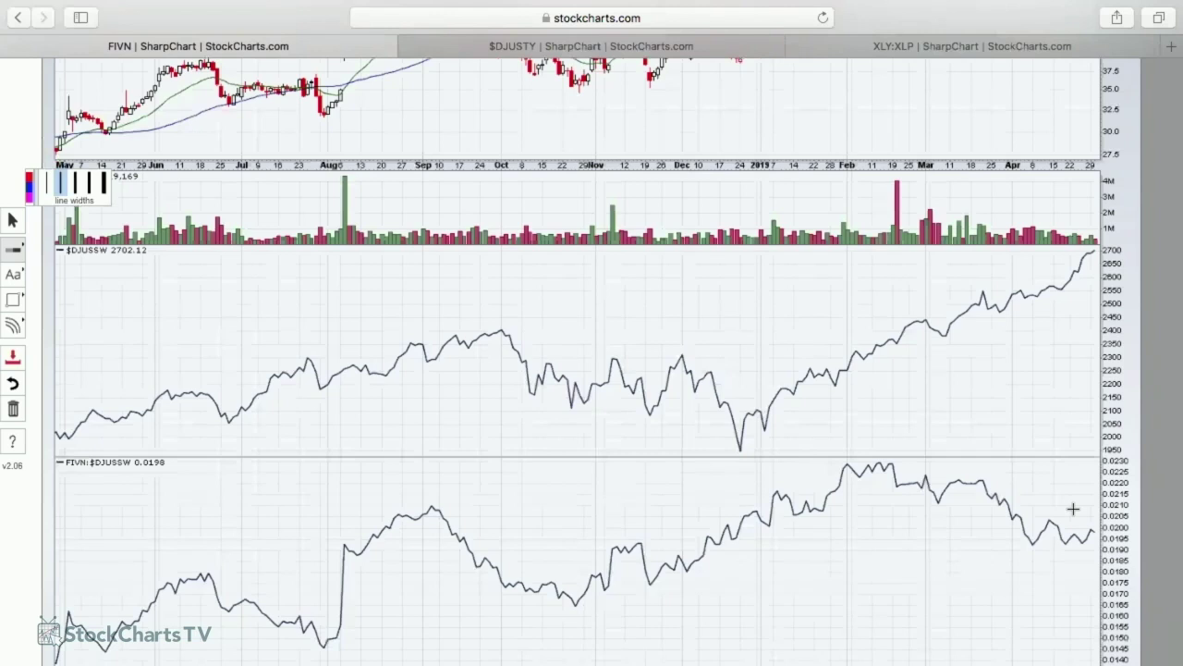
{"action": "scroll", "coordinate": [1024, 481], "scroll_direction": "up", "scroll_amount": 7}
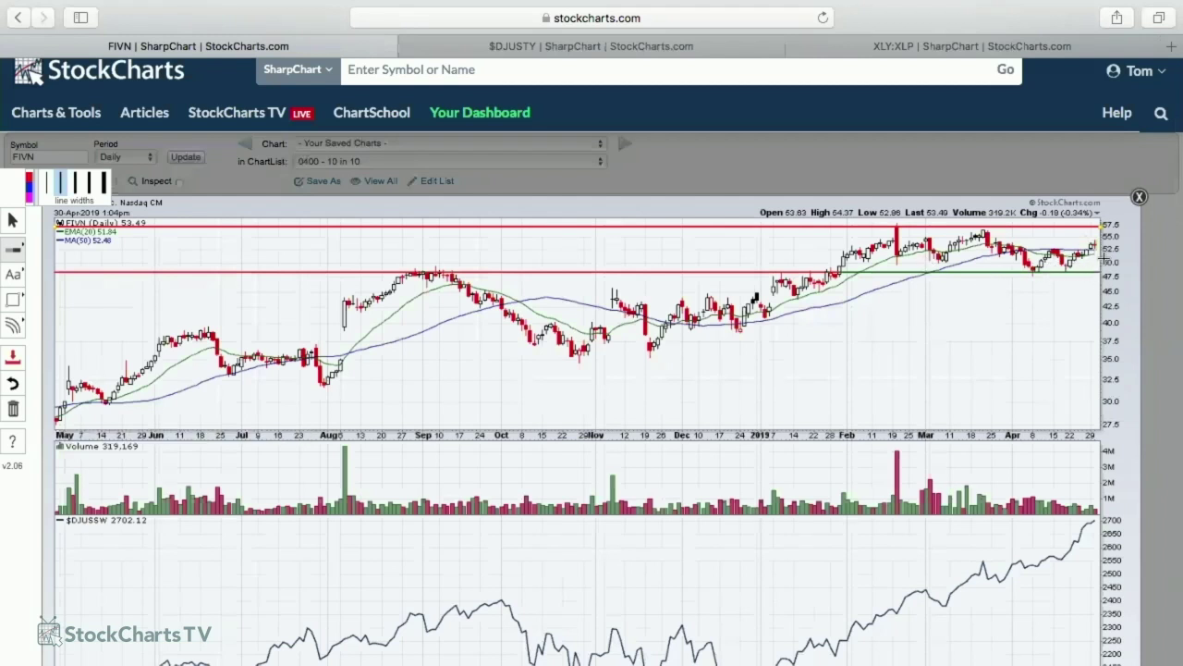
{"action": "left_click", "coordinate": [26, 366]}
{"action": "left_click", "coordinate": [526, 380]}
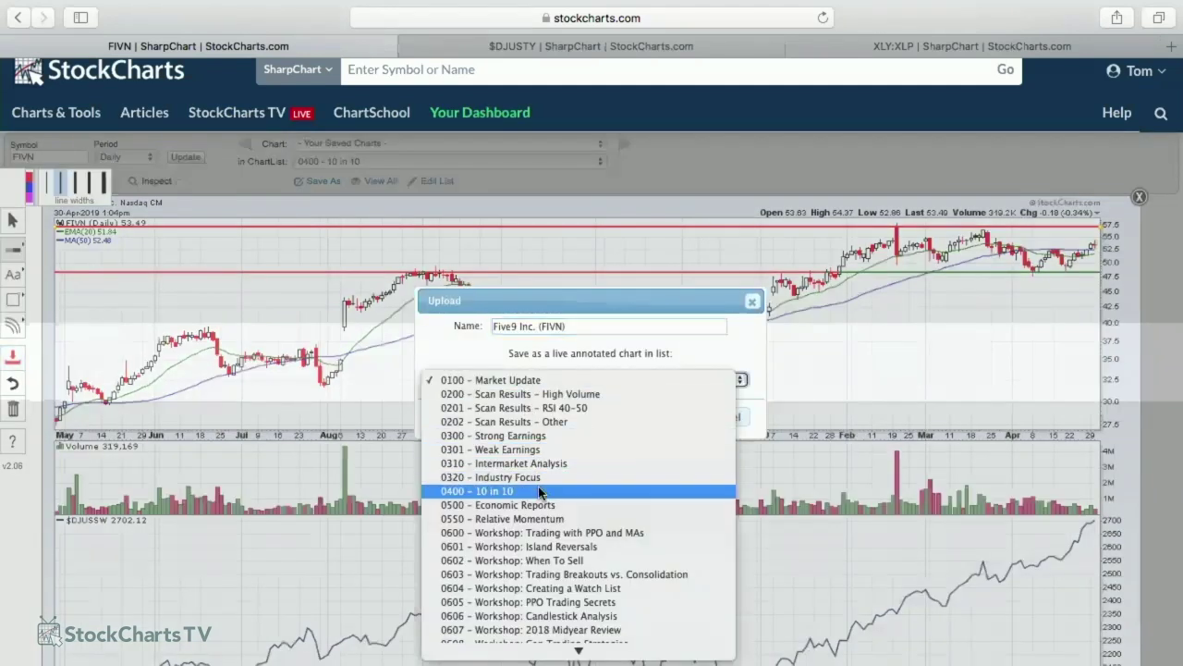
{"action": "left_click", "coordinate": [494, 327]}
{"action": "left_click", "coordinate": [495, 327]}
{"action": "type", "text": "007 -"}
{"action": "left_click", "coordinate": [673, 417]}
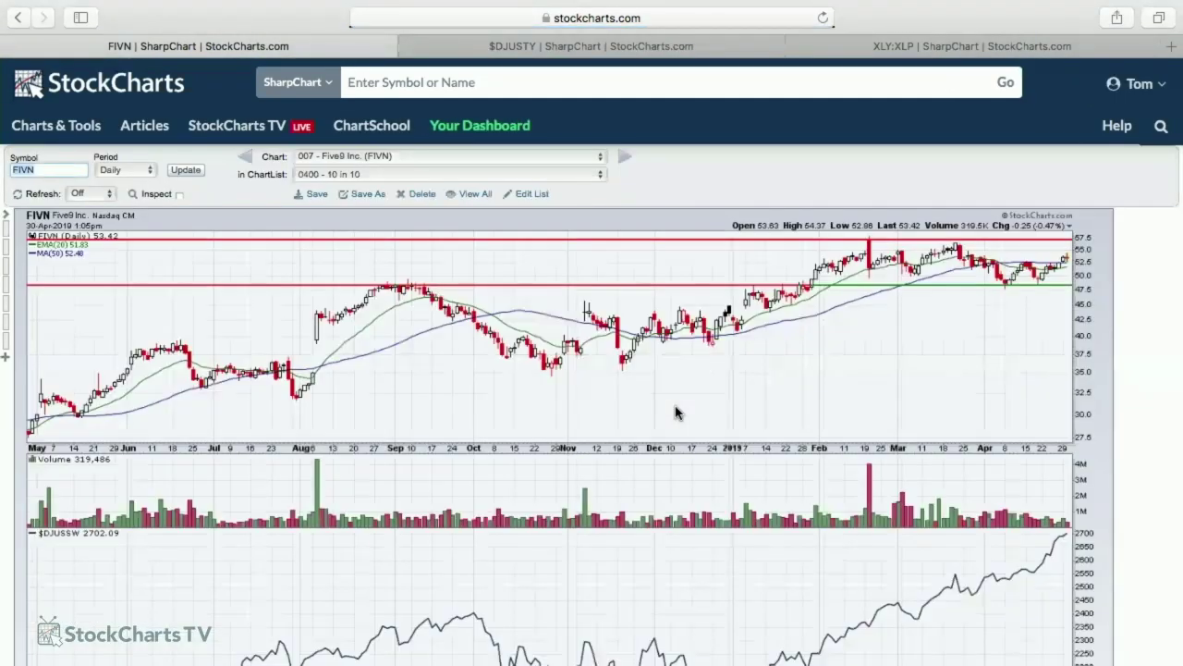
Load the daily chart for IRBT and review its price, volume, $DJUSHD and relative-strength panels.
{"action": "type", "text": "irbt"}
{"action": "key", "text": "Return"}
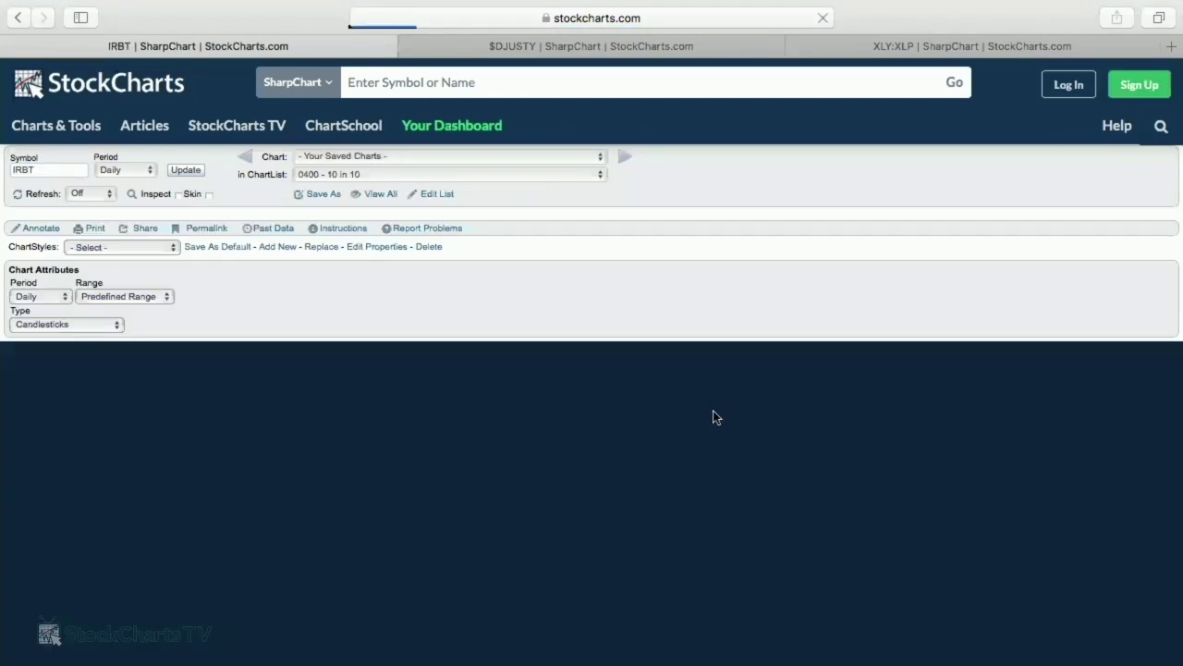
{"action": "scroll", "coordinate": [714, 415], "scroll_direction": "down", "scroll_amount": 2}
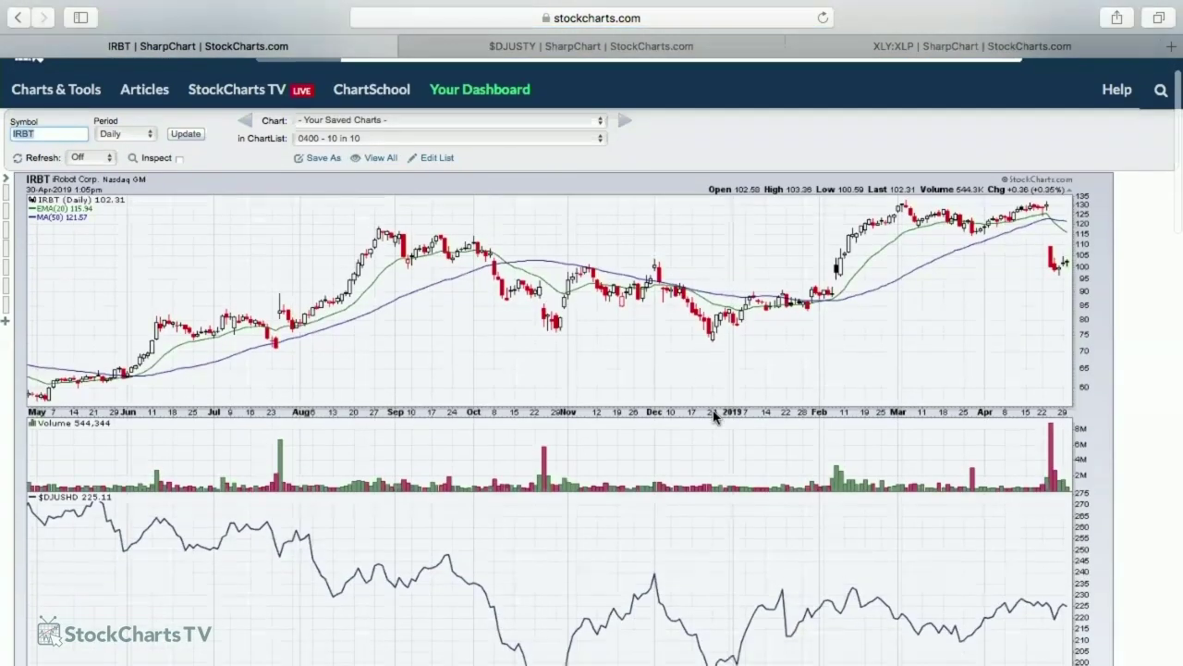
{"action": "scroll", "coordinate": [713, 412], "scroll_direction": "down", "scroll_amount": 3}
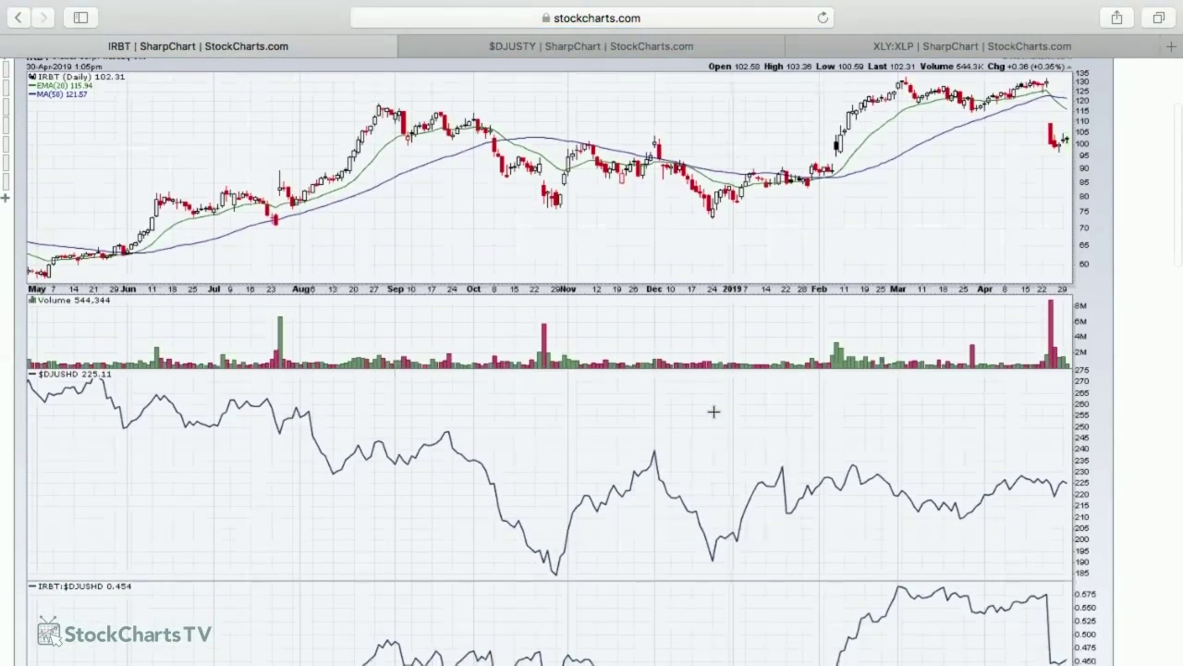
{"action": "scroll", "coordinate": [714, 411], "scroll_direction": "down", "scroll_amount": 15}
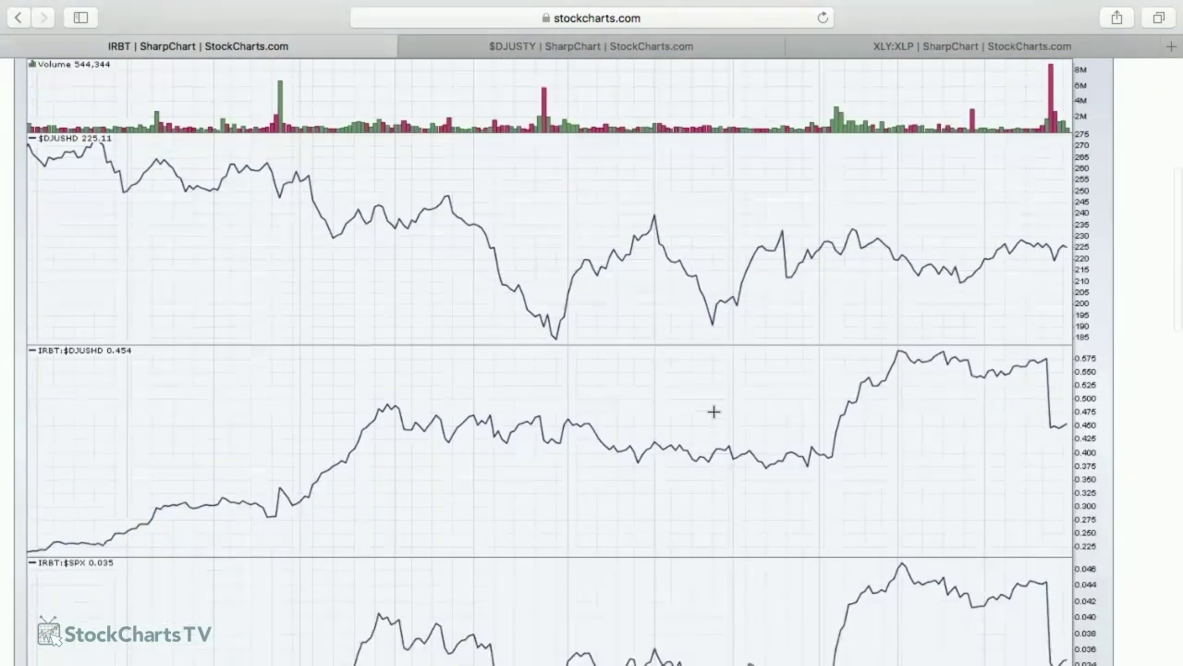
{"action": "scroll", "coordinate": [714, 411], "scroll_direction": "down", "scroll_amount": 4}
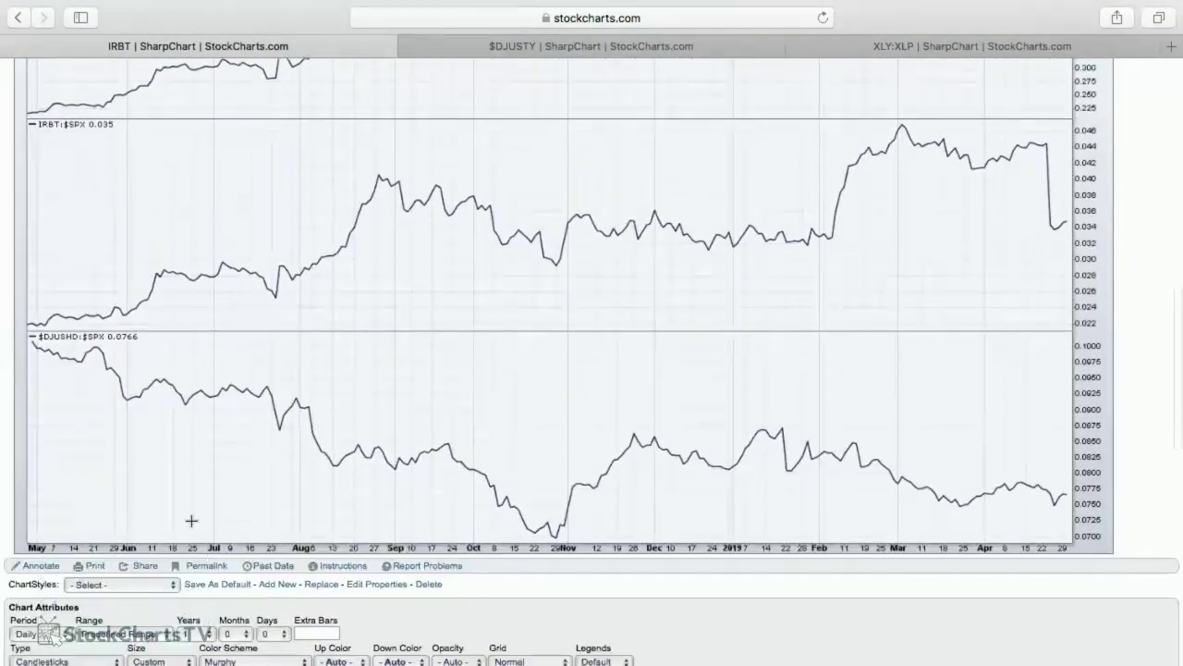
Annotate the IRBT price panel with auto support-resistance lines at about 109 and about 94.
{"action": "left_click", "coordinate": [41, 565]}
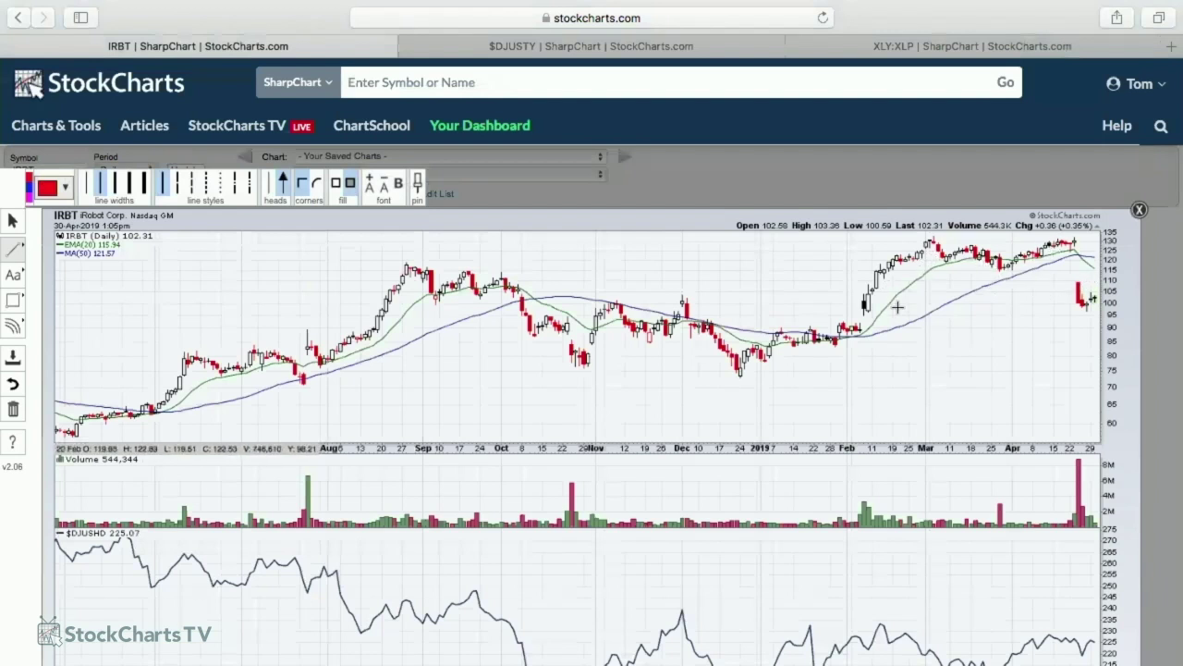
{"action": "left_click", "coordinate": [13, 249]}
{"action": "left_click", "coordinate": [68, 305]}
{"action": "left_click", "coordinate": [238, 281]}
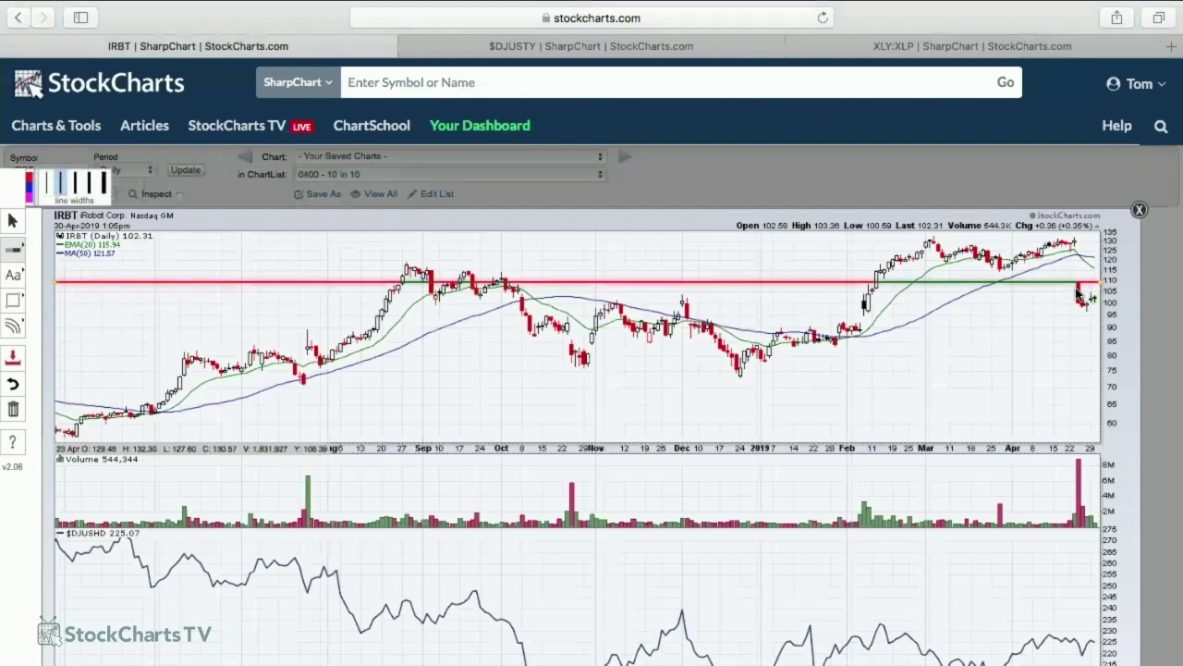
{"action": "left_click_drag", "start_coordinate": [897, 311], "coordinate": [895, 321]}
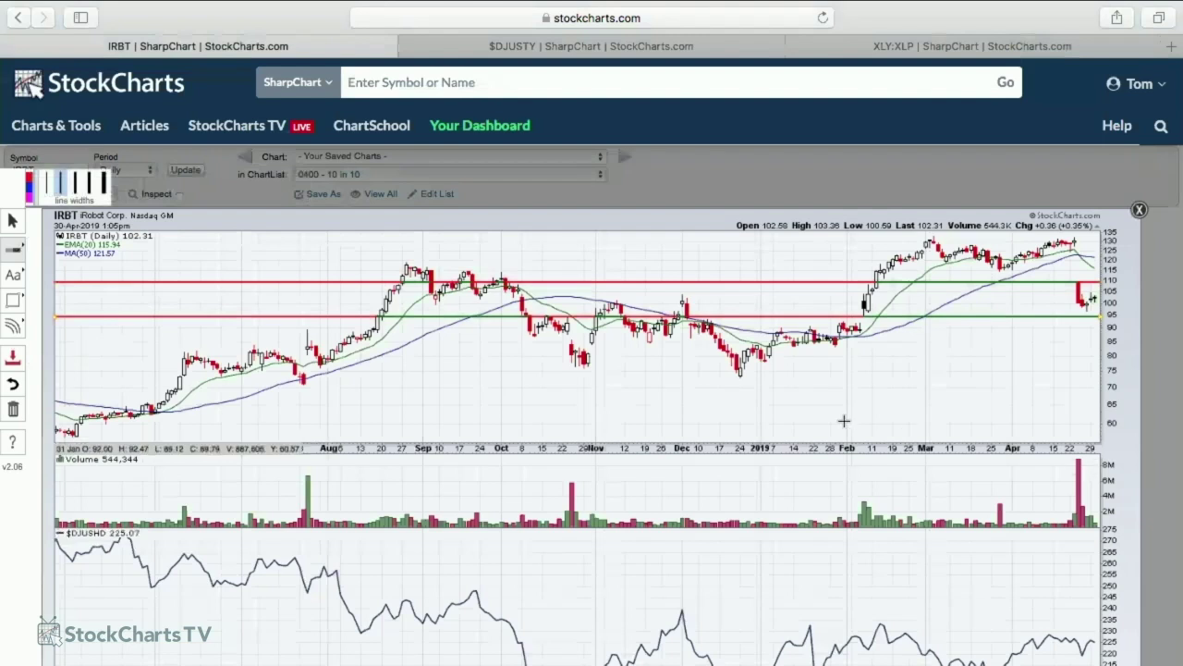
Save the annotated chart to the ChartList "0400 - 10 in 10" under the name "008 - iRobot Corp. (IRBT)".
{"action": "left_click", "coordinate": [13, 356]}
{"action": "left_click", "coordinate": [564, 380]}
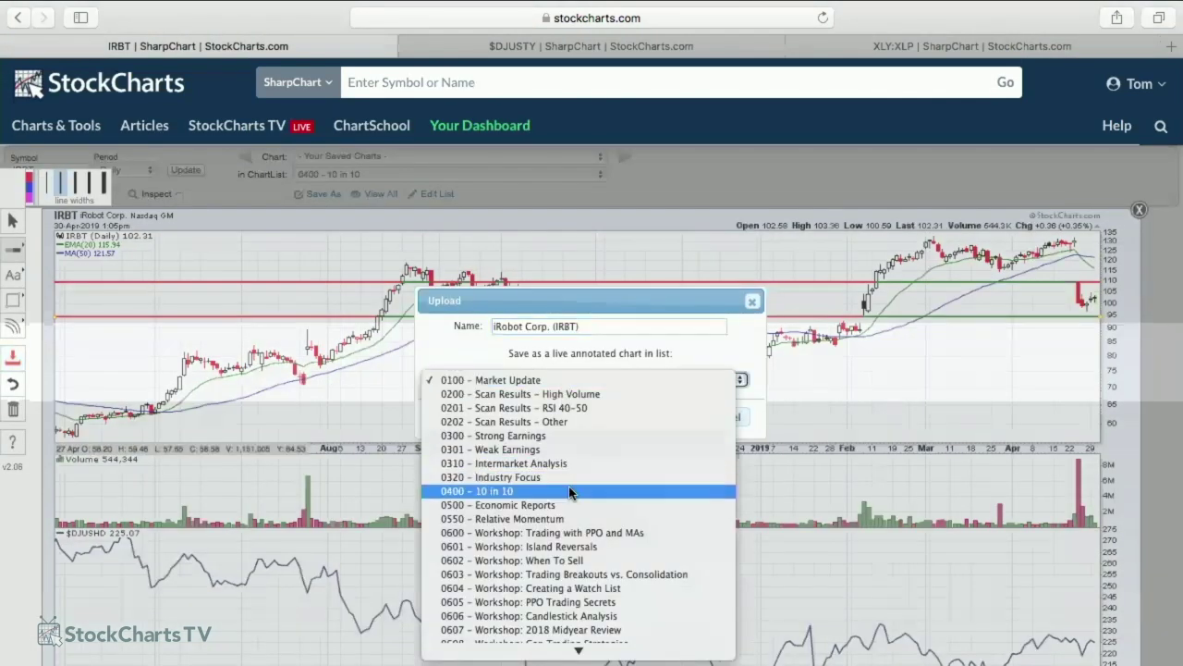
{"action": "left_click", "coordinate": [509, 491]}
{"action": "left_click", "coordinate": [492, 328]}
{"action": "type", "text": "008 -"}
{"action": "left_click", "coordinate": [654, 417]}
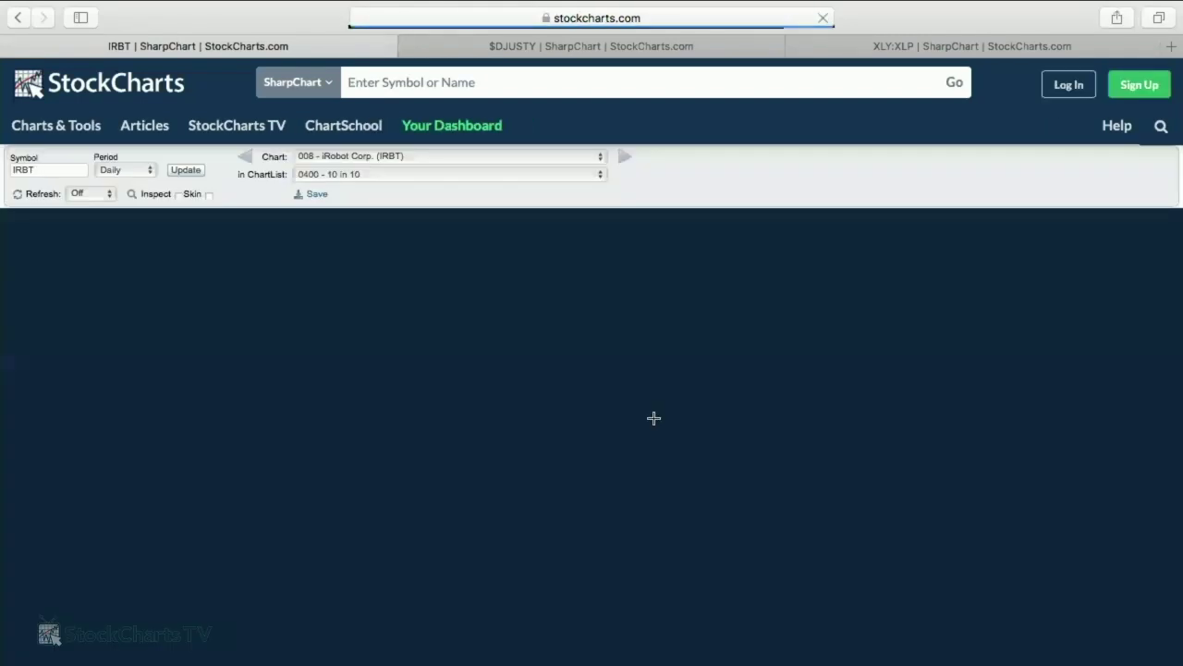
Load the daily chart for LLY and review its price, volume, $DJUSPR and relative-strength panels.
{"action": "key", "text": "Return"}
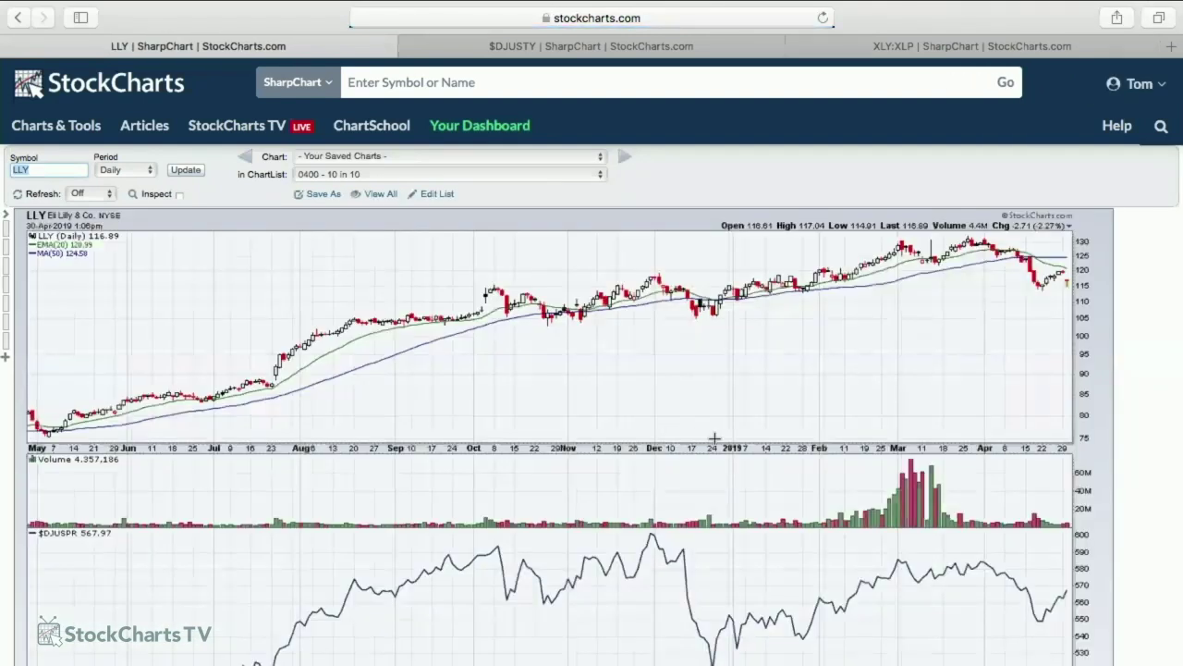
{"action": "scroll", "coordinate": [715, 438], "scroll_direction": "down", "scroll_amount": 2}
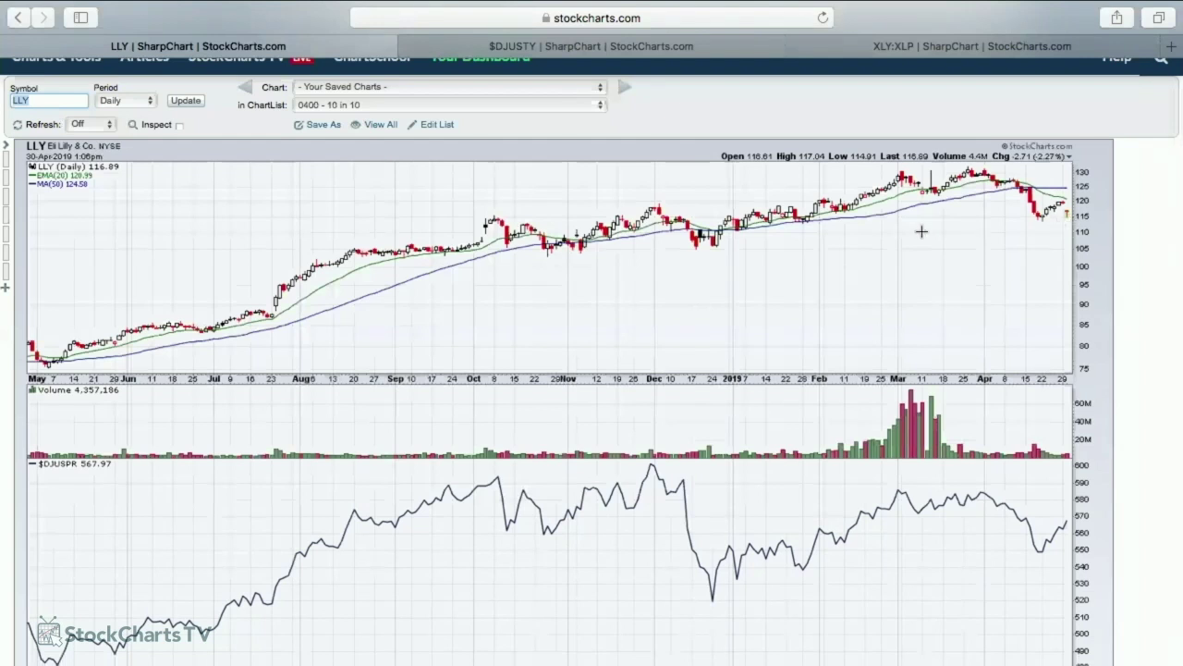
{"action": "scroll", "coordinate": [922, 231], "scroll_direction": "down", "scroll_amount": 2}
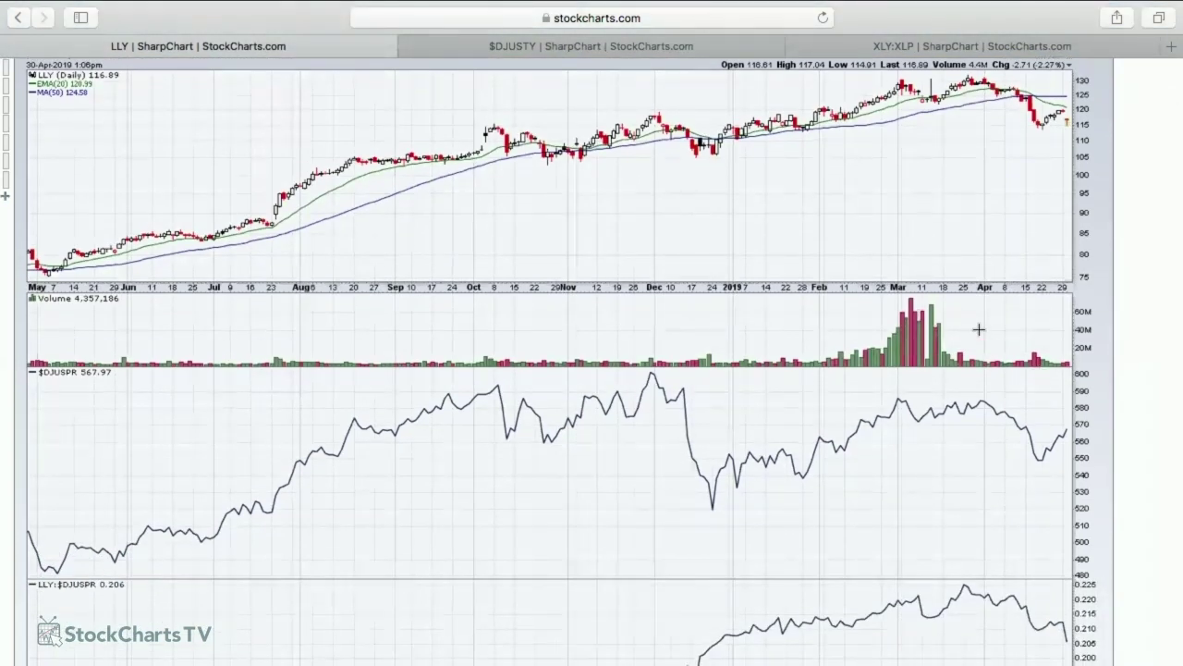
{"action": "scroll", "coordinate": [978, 329], "scroll_direction": "up", "scroll_amount": 1}
{"action": "scroll", "coordinate": [978, 330], "scroll_direction": "up", "scroll_amount": 1}
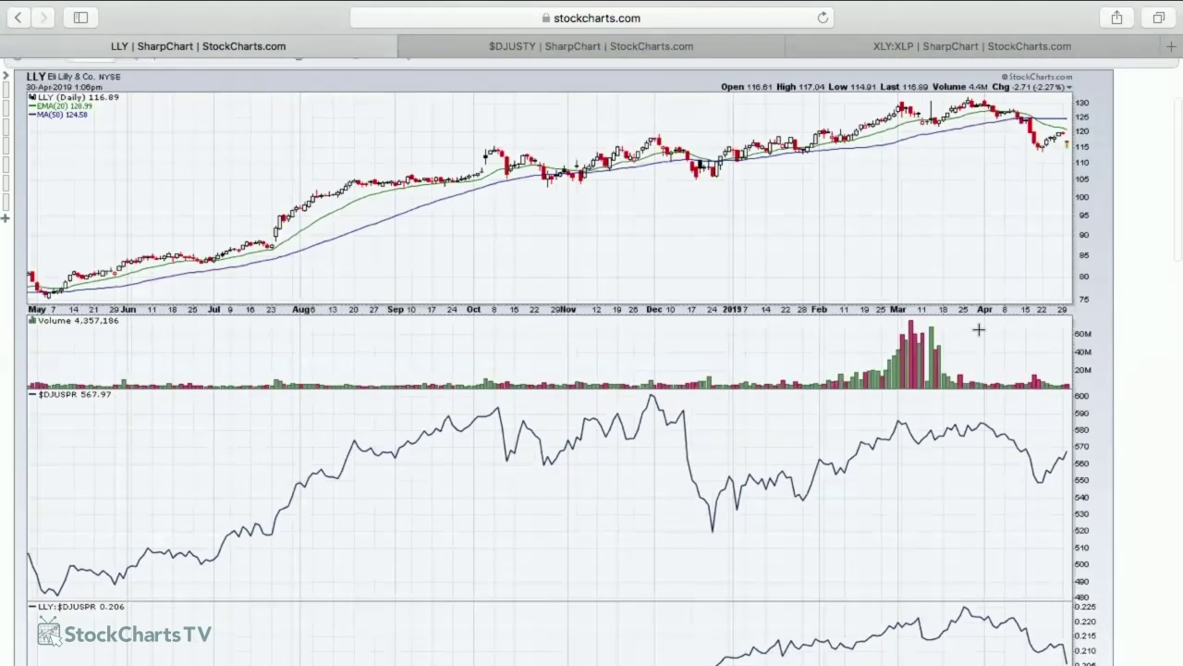
{"action": "scroll", "coordinate": [978, 329], "scroll_direction": "down", "scroll_amount": 8}
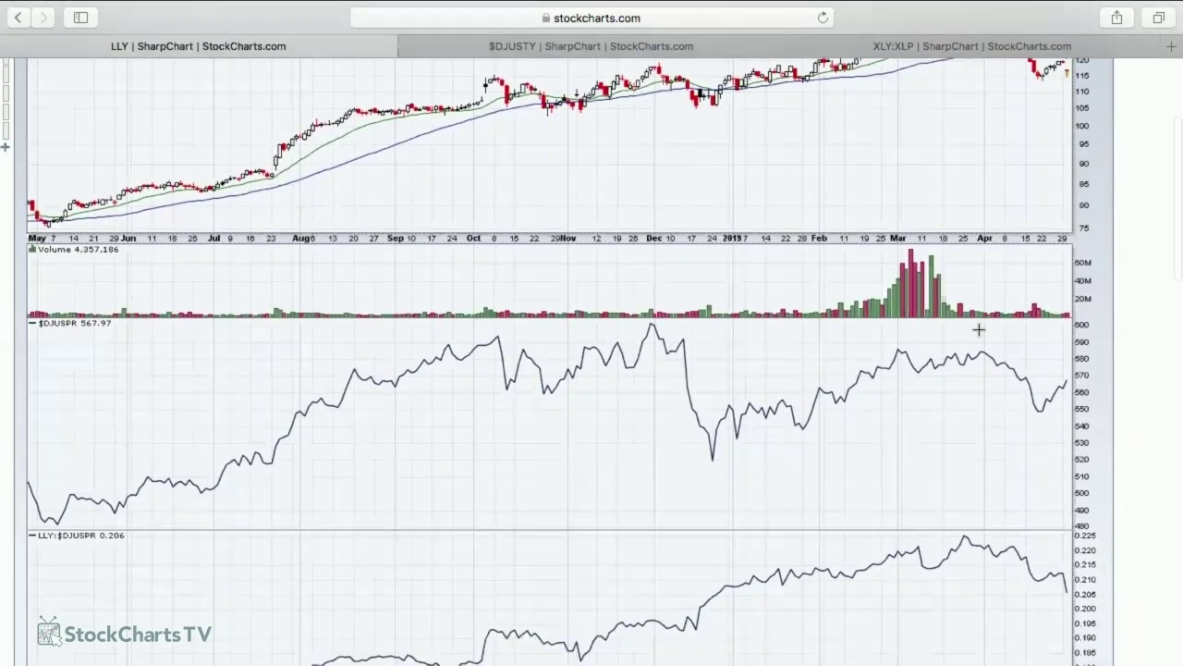
{"action": "scroll", "coordinate": [978, 330], "scroll_direction": "down", "scroll_amount": 10}
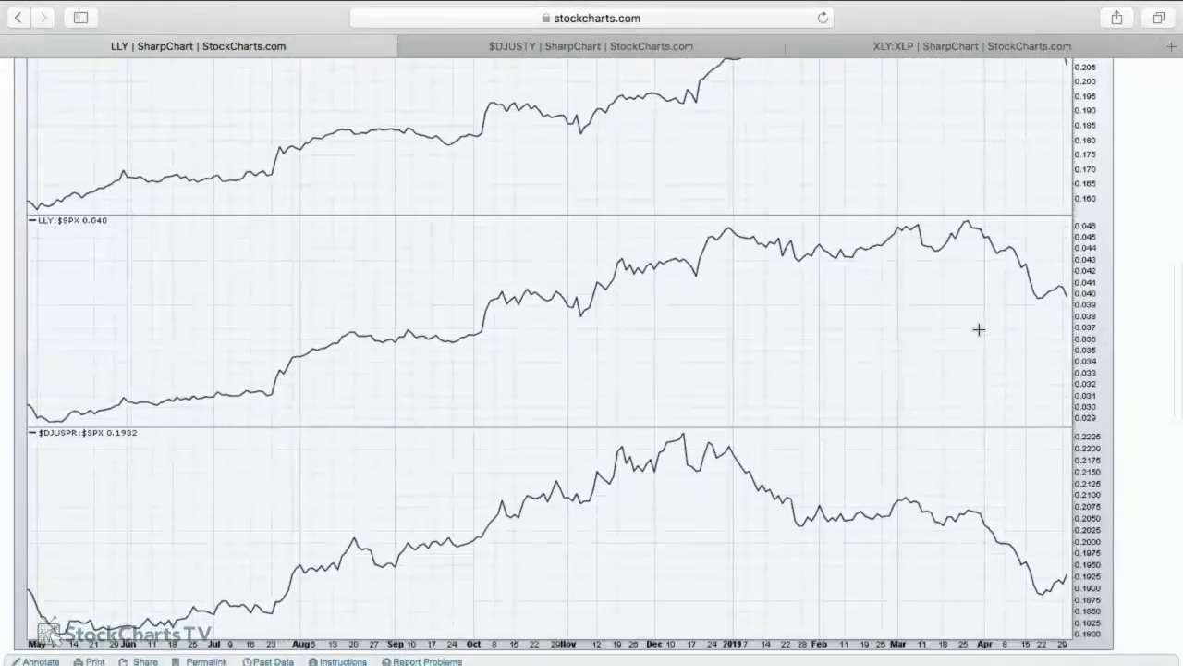
Annotate the LLY price panel with a red down arrow above the candles just before the mid-April drop.
{"action": "left_click", "coordinate": [34, 418]}
{"action": "left_click", "coordinate": [13, 250]}
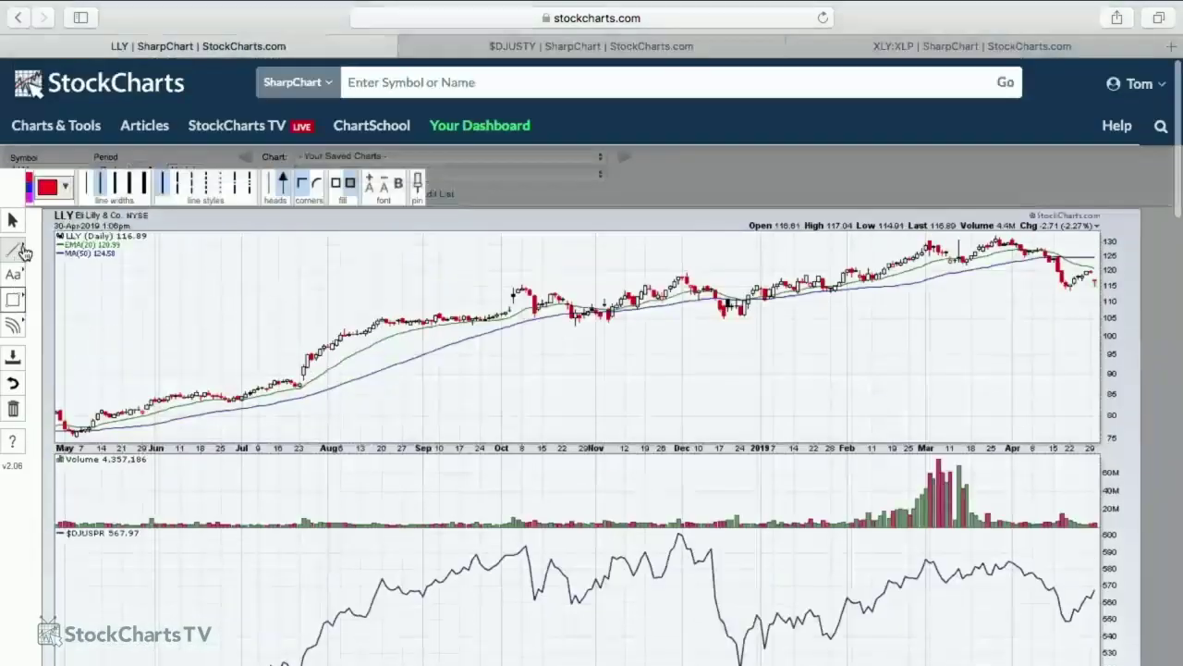
{"action": "left_click", "coordinate": [72, 251]}
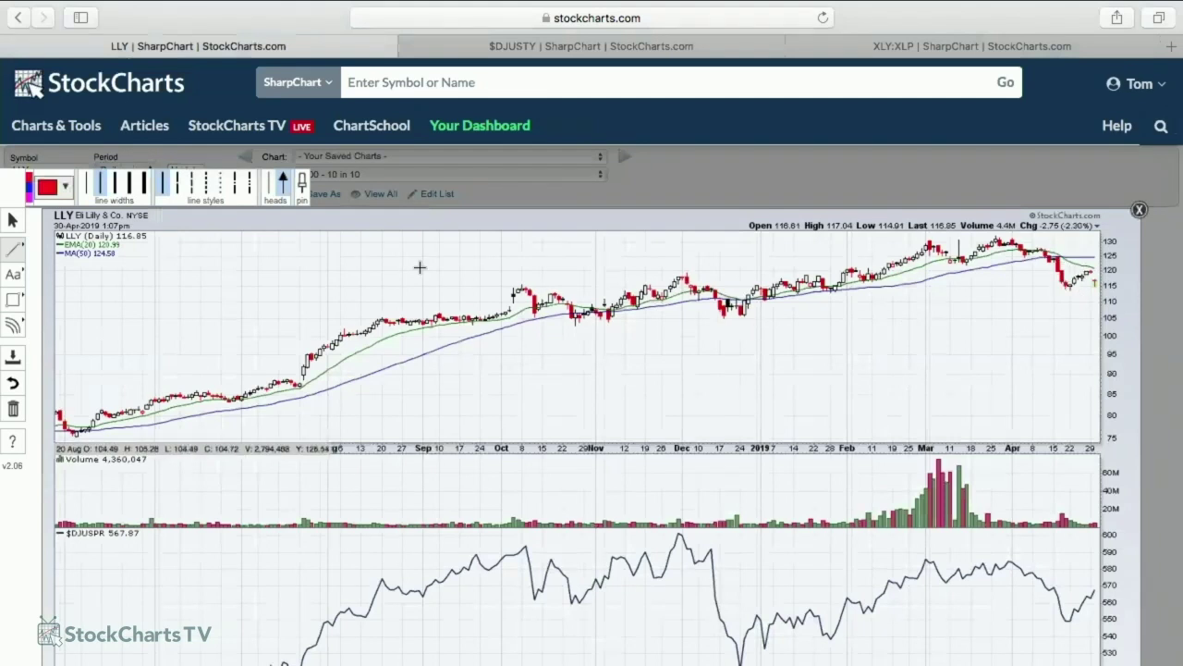
{"action": "left_click", "coordinate": [13, 274]}
{"action": "left_click", "coordinate": [58, 324]}
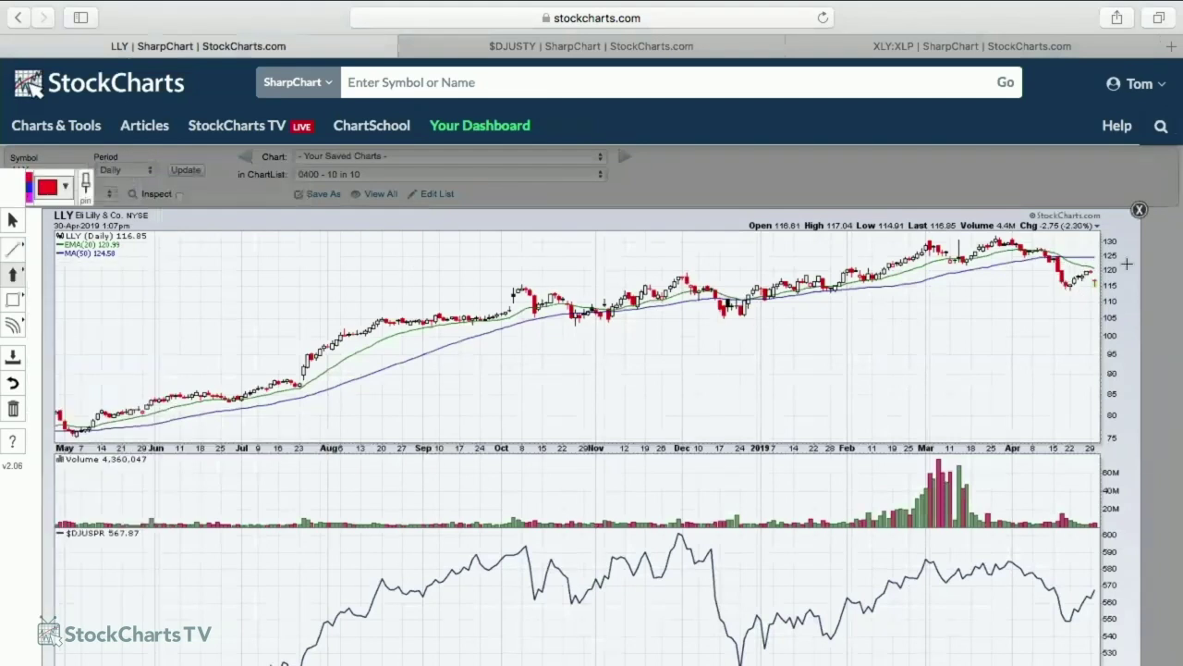
{"action": "left_click", "coordinate": [1042, 248]}
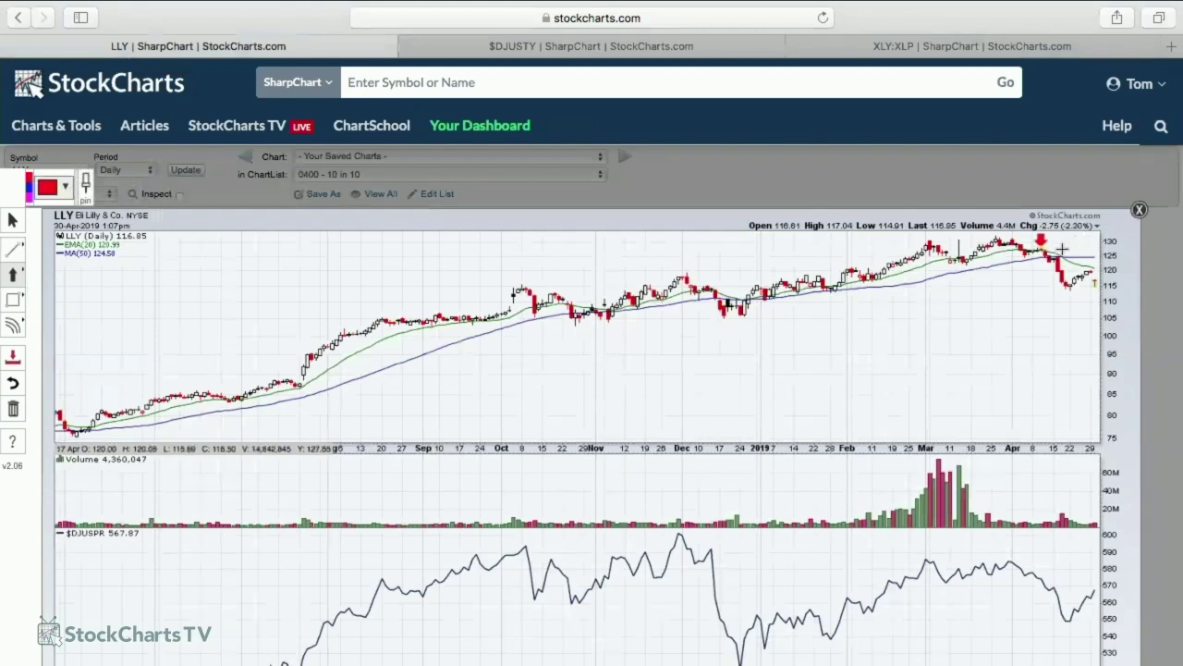
Add two more red down arrows to the LLY price panel, above the mid-April drop and above the last late-April candles.
{"action": "left_click", "coordinate": [1057, 253]}
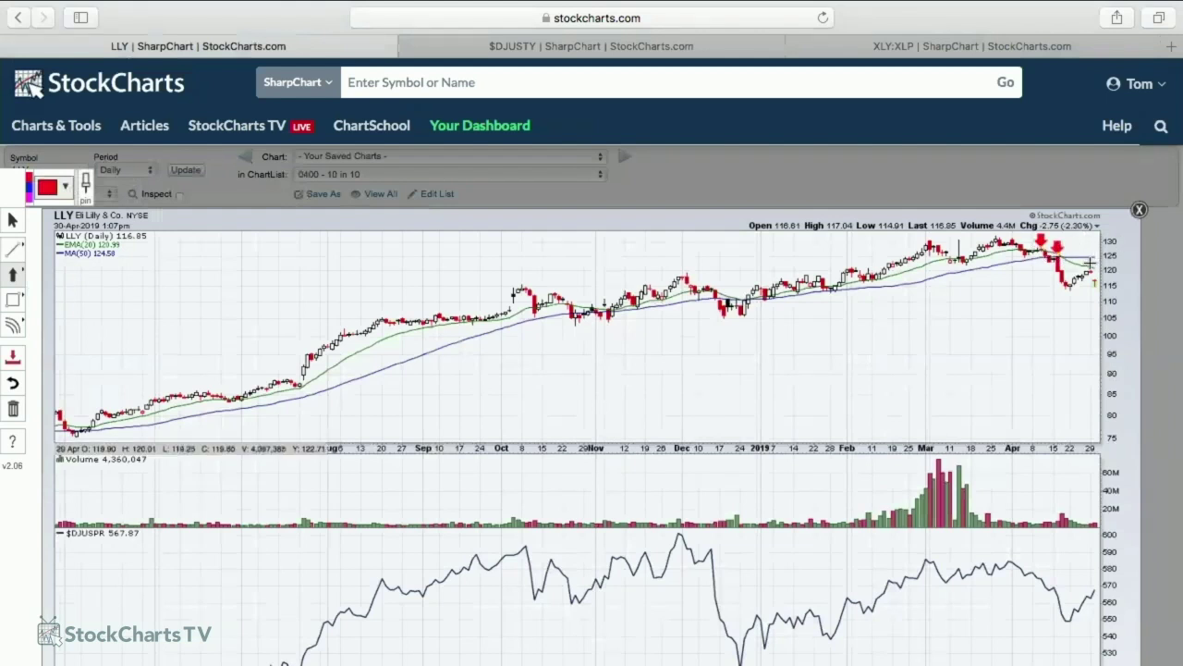
{"action": "left_click", "coordinate": [1090, 265]}
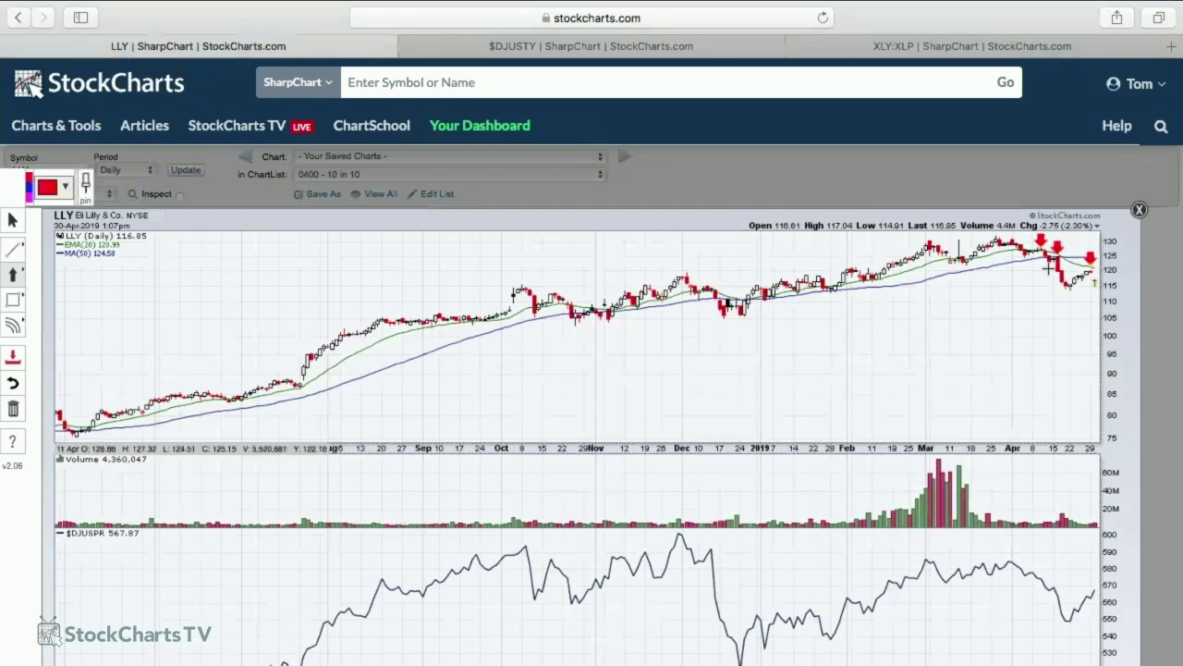
Draw a red arrow-headed trendline sloping down above the April decline in the LLY:$DJUSPR relative-strength panel.
{"action": "scroll", "coordinate": [1050, 386], "scroll_direction": "down", "scroll_amount": 2}
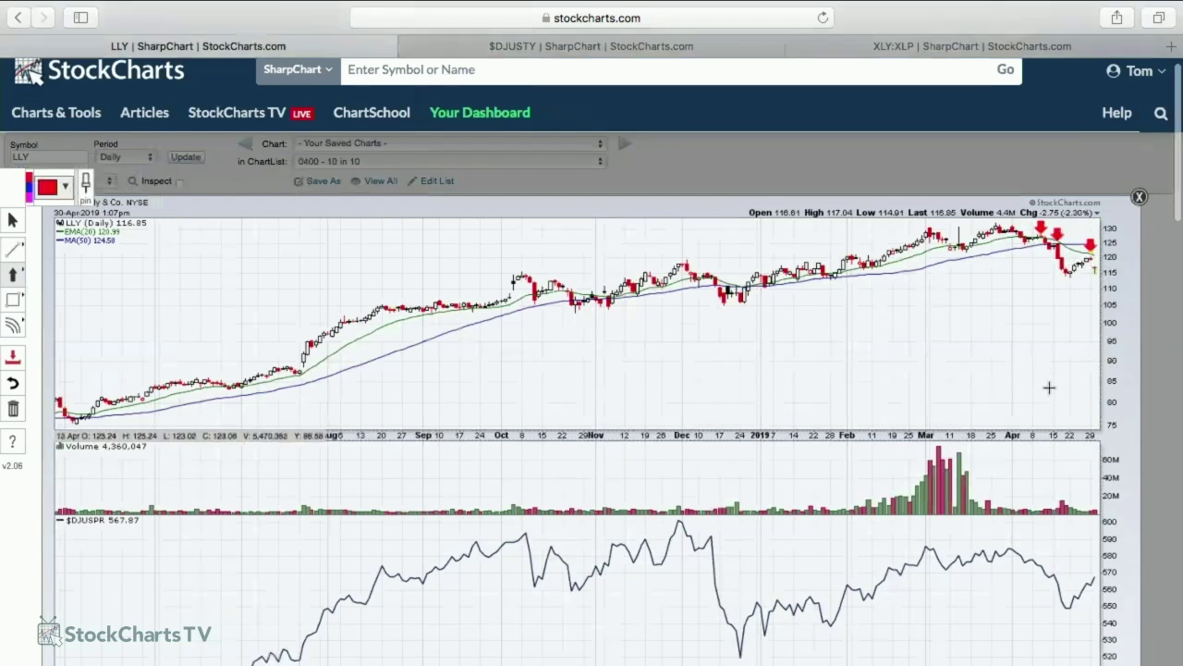
{"action": "scroll", "coordinate": [1049, 386], "scroll_direction": "down", "scroll_amount": 2}
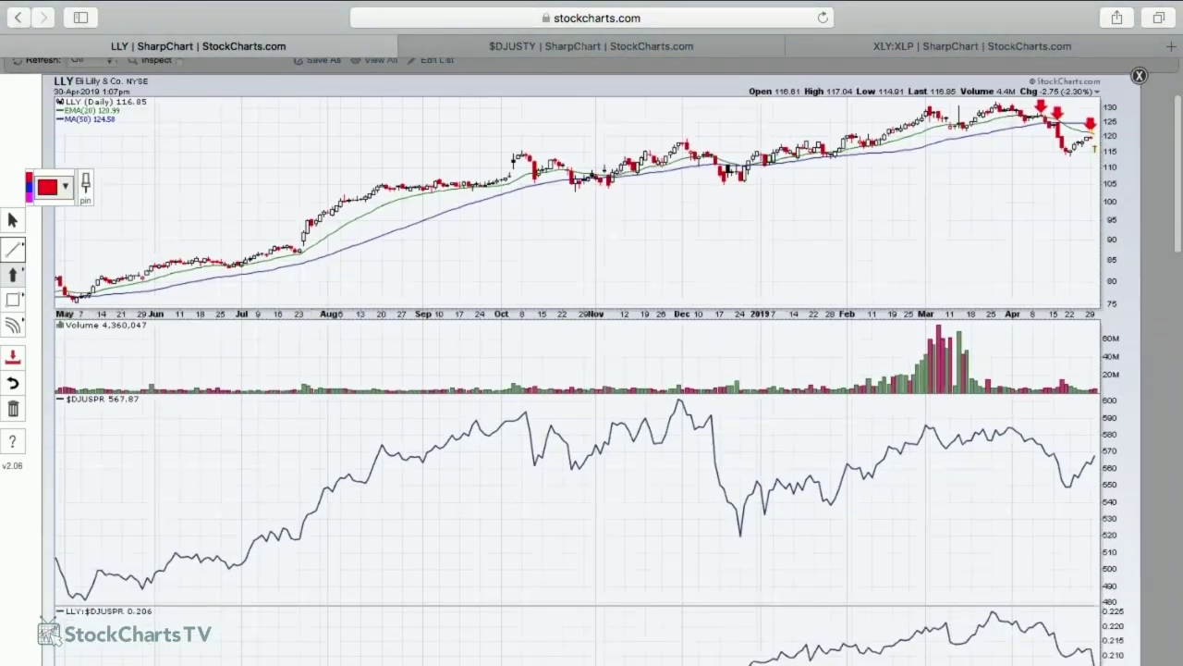
{"action": "left_click", "coordinate": [17, 251]}
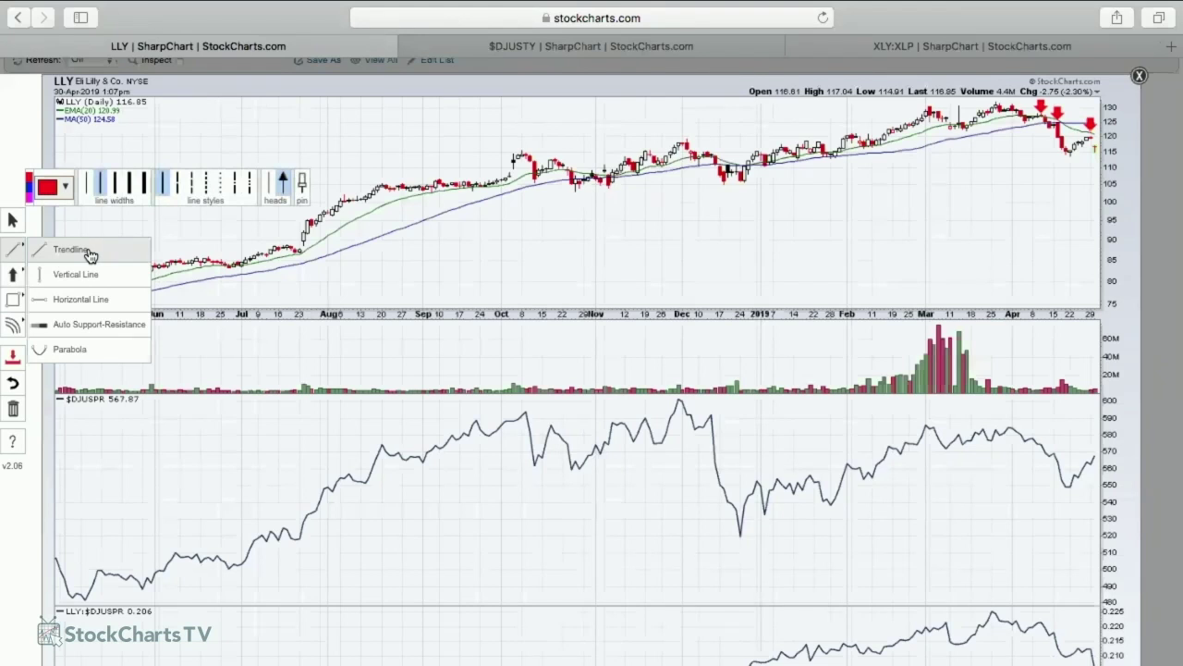
{"action": "left_click", "coordinate": [90, 252]}
{"action": "scroll", "coordinate": [545, 365], "scroll_direction": "down", "scroll_amount": 6}
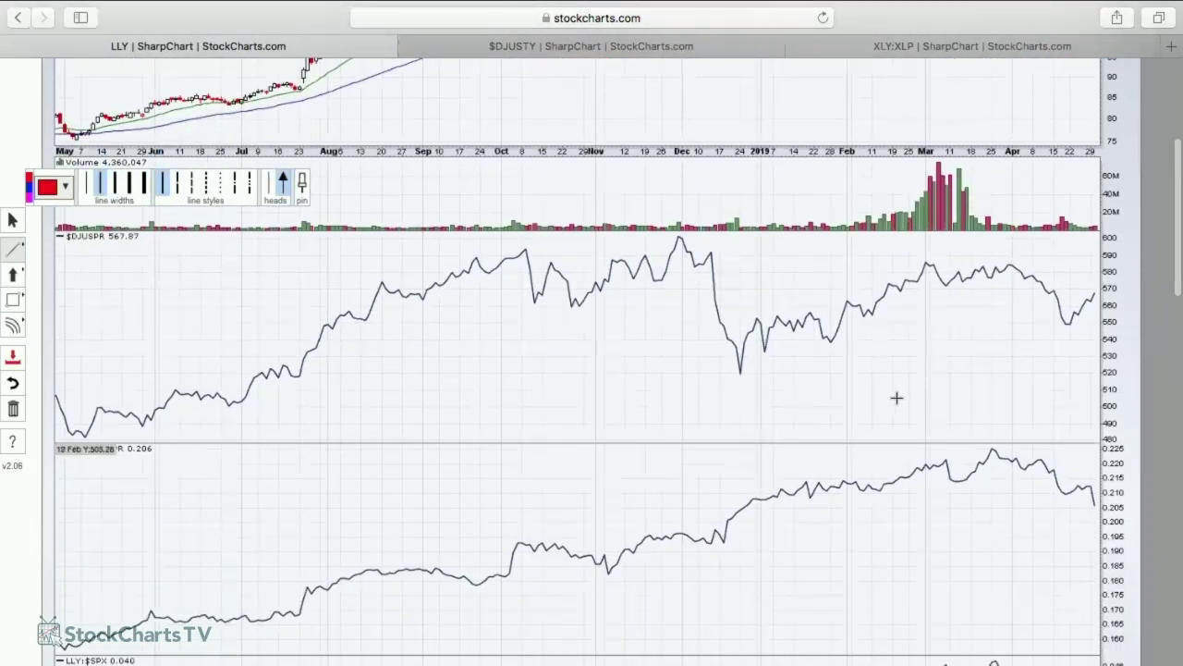
{"action": "mouse_move", "coordinate": [1016, 441]}
{"action": "left_mouse_down"}
{"action": "mouse_move", "coordinate": [1106, 481]}
{"action": "mouse_move", "coordinate": [1066, 477]}
{"action": "left_mouse_up"}
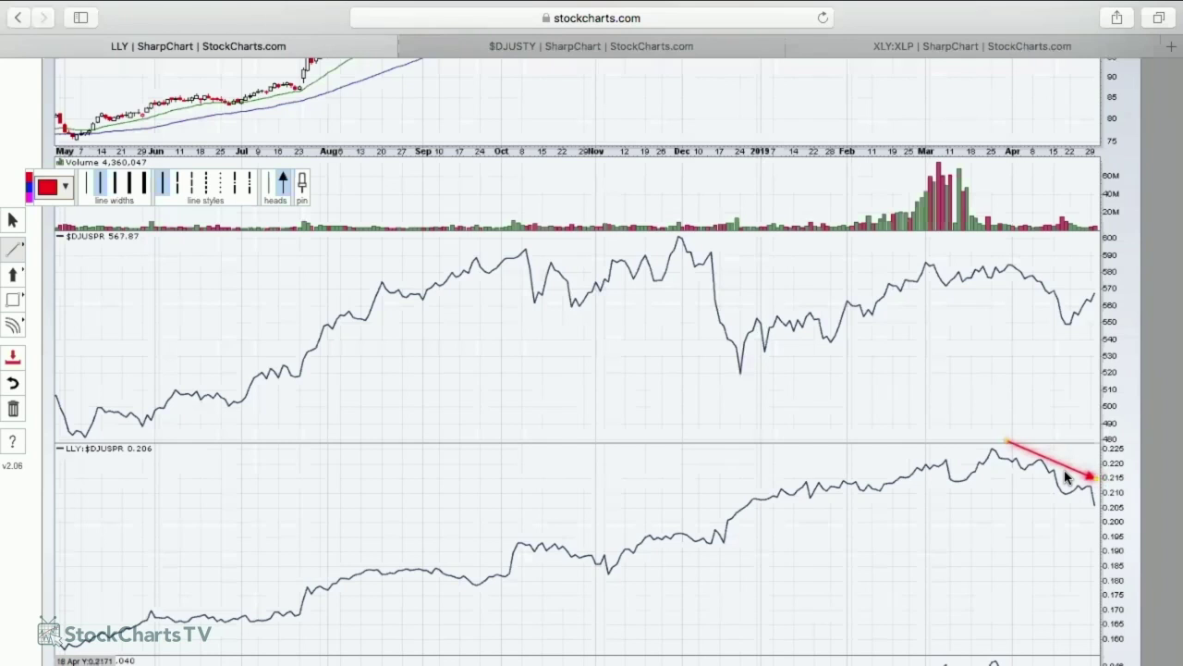
Save the annotated chart to the ChartList "0400 - 10 in 10" under the name "009 - Eli Lilly & Co. (LLY)".
{"action": "scroll", "coordinate": [1056, 388], "scroll_direction": "up", "scroll_amount": 5}
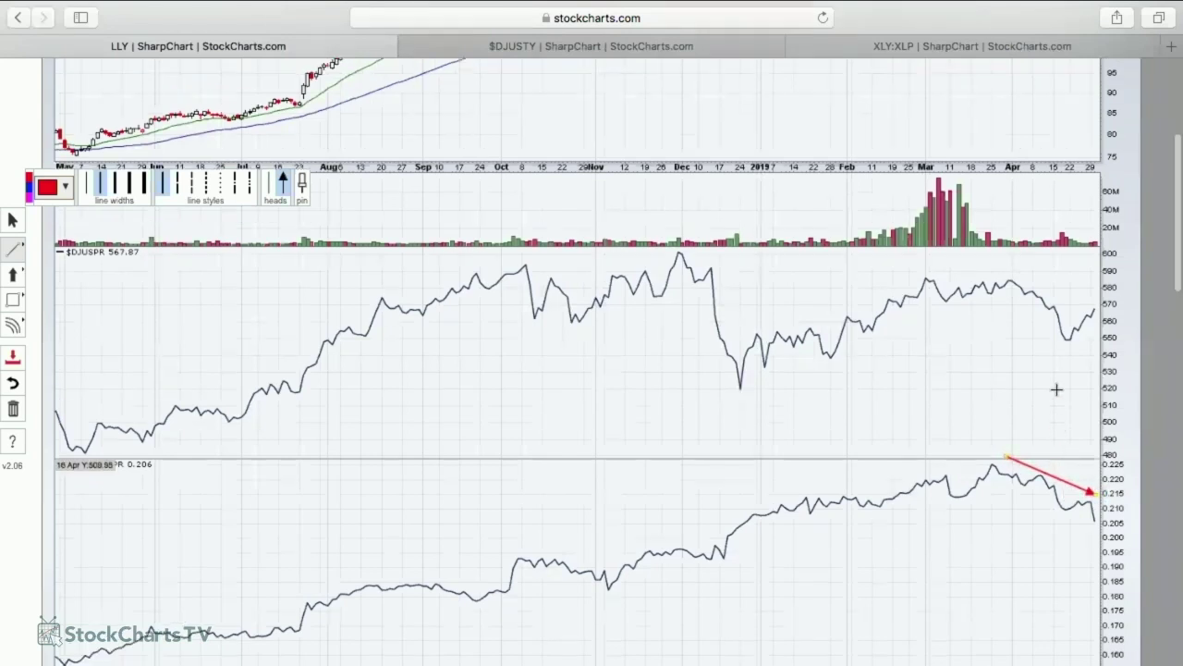
{"action": "scroll", "coordinate": [1071, 242], "scroll_direction": "up", "scroll_amount": 1}
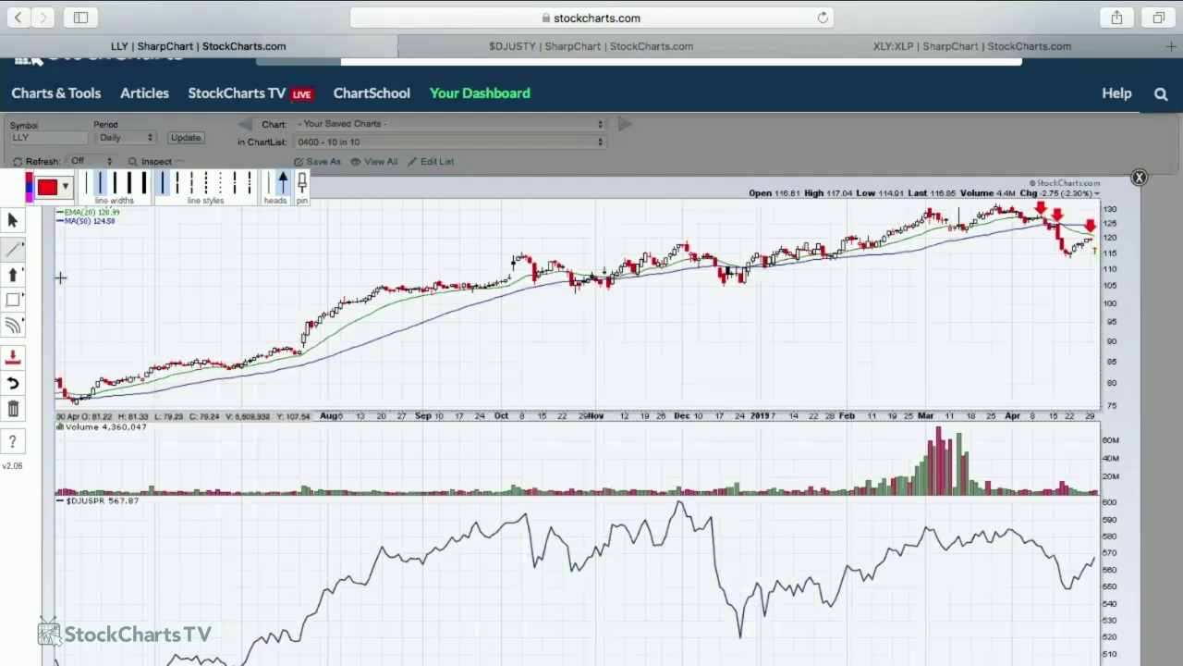
{"action": "left_click", "coordinate": [13, 357]}
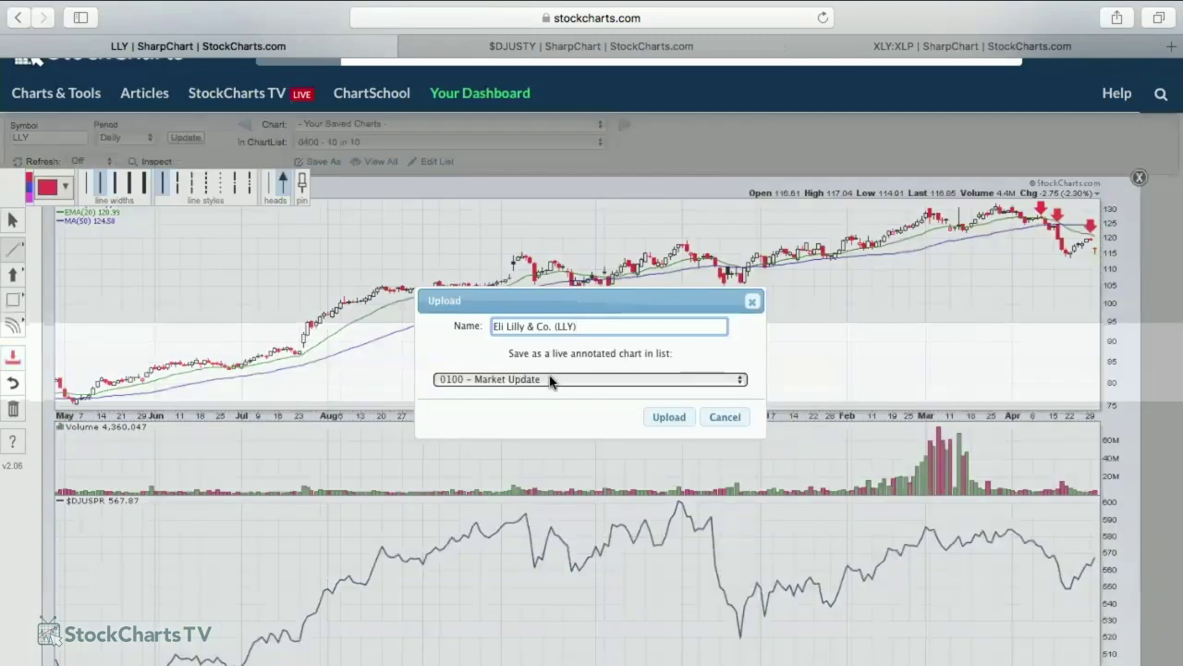
{"action": "left_click", "coordinate": [552, 380]}
{"action": "left_click", "coordinate": [555, 491]}
{"action": "left_click", "coordinate": [491, 327]}
{"action": "type", "text": "009 -"}
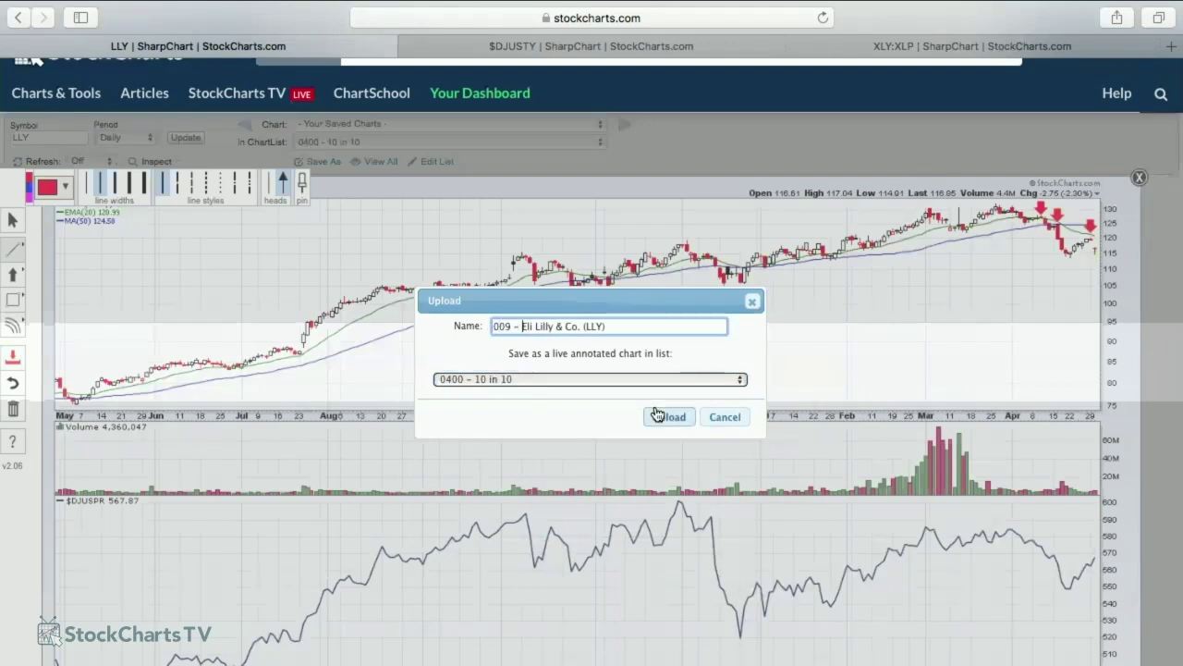
{"action": "left_click", "coordinate": [677, 417]}
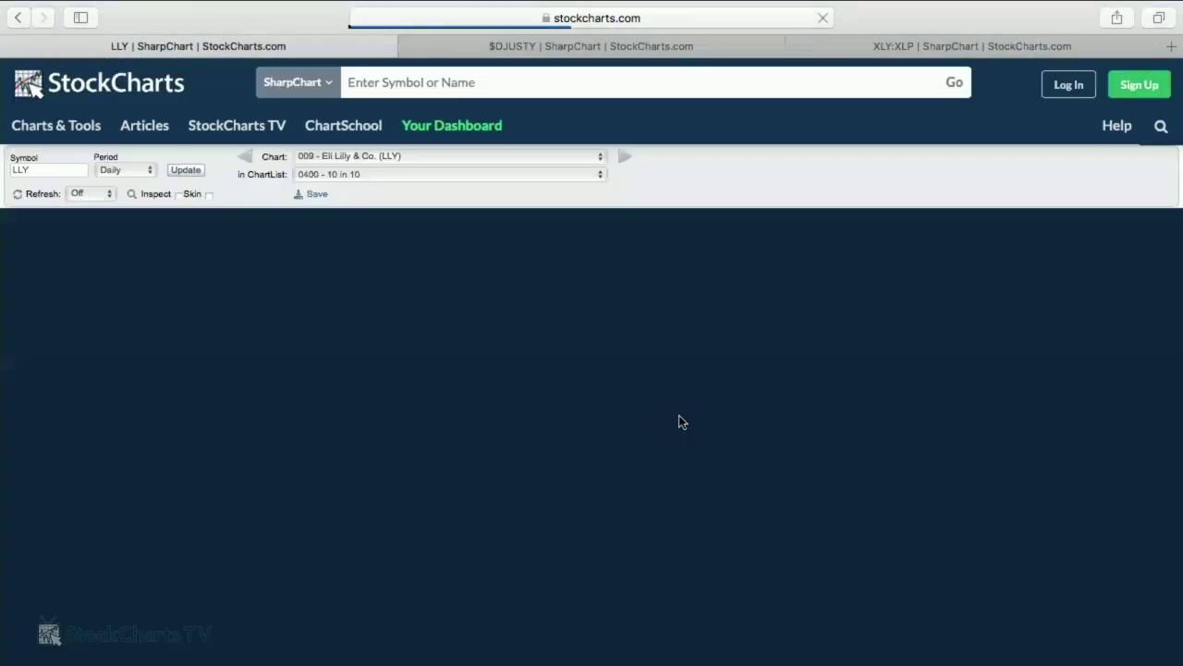
Load the daily chart for DHI and review its price, volume and $DJUSHB panels.
{"action": "type", "text": "dhi"}
{"action": "key", "text": "Return"}
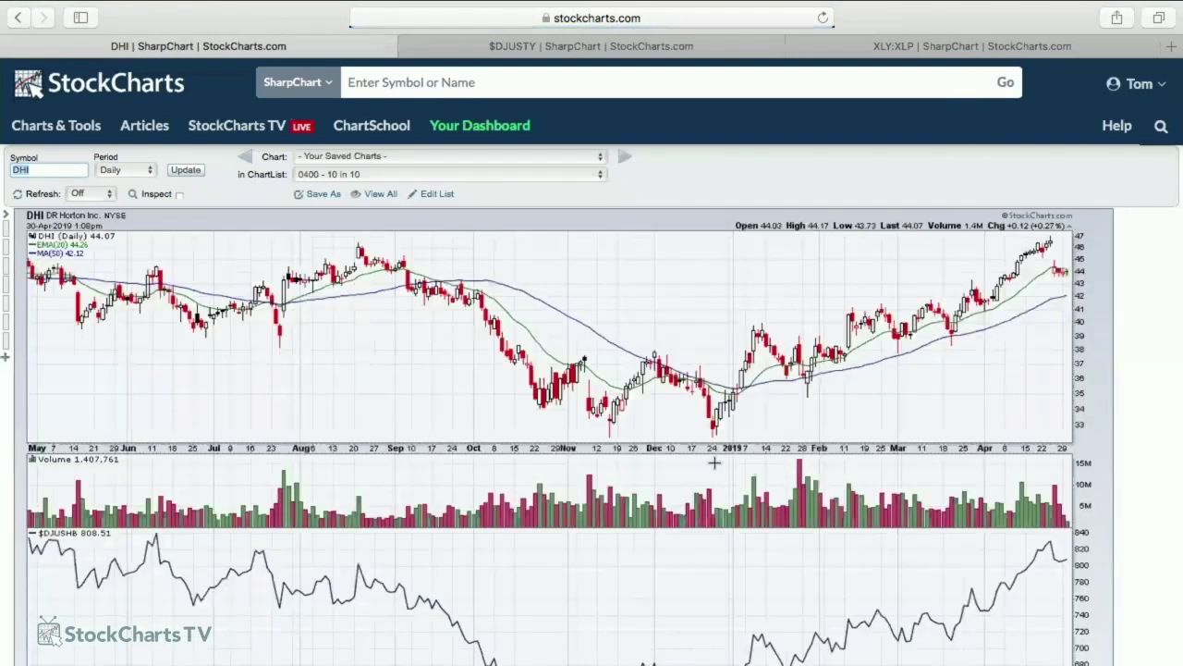
{"action": "scroll", "coordinate": [797, 467], "scroll_direction": "down", "scroll_amount": 2}
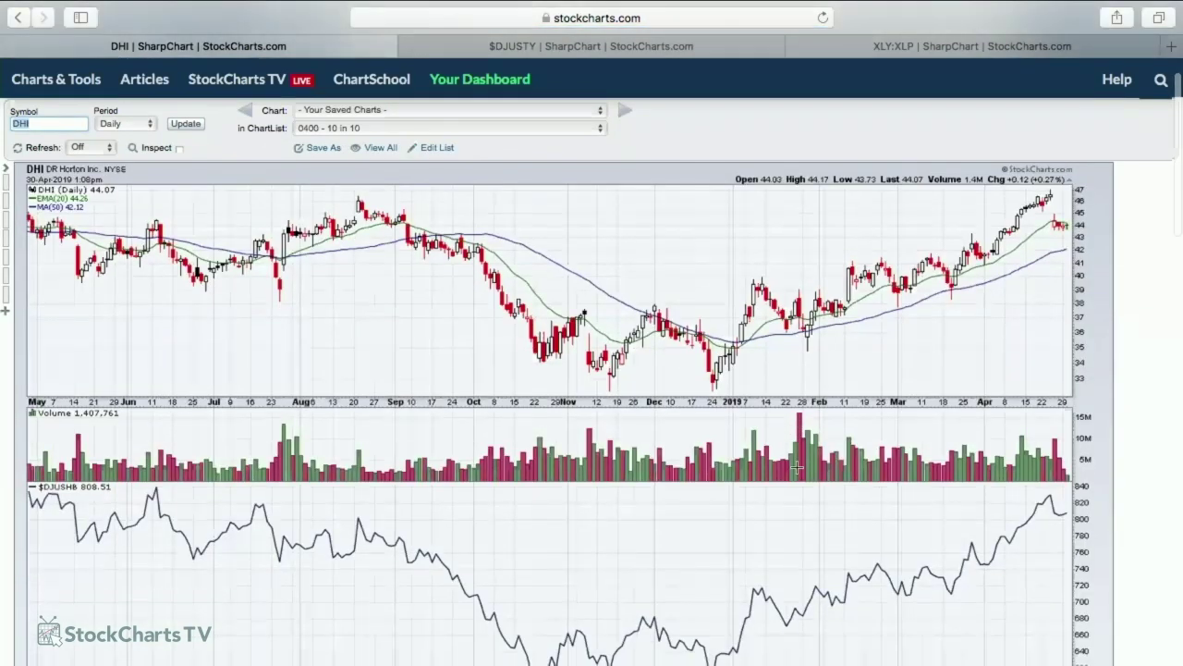
{"action": "scroll", "coordinate": [797, 467], "scroll_direction": "down", "scroll_amount": 1}
{"action": "scroll", "coordinate": [797, 467], "scroll_direction": "down", "scroll_amount": 3}
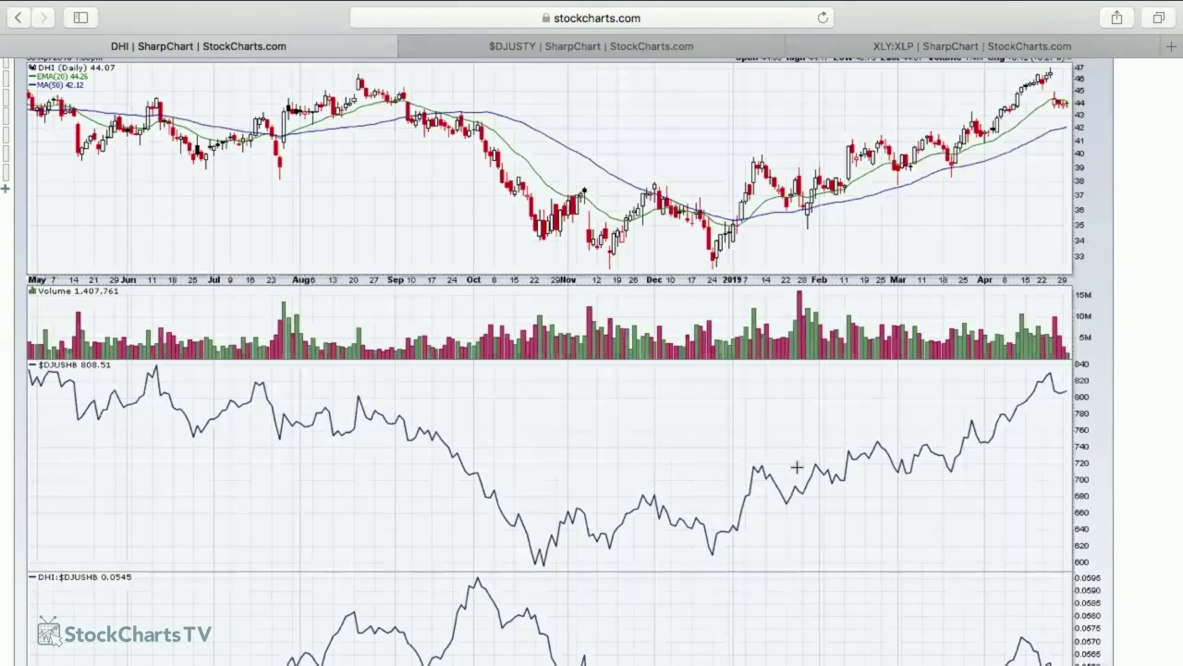
{"action": "scroll", "coordinate": [796, 467], "scroll_direction": "up", "scroll_amount": 3}
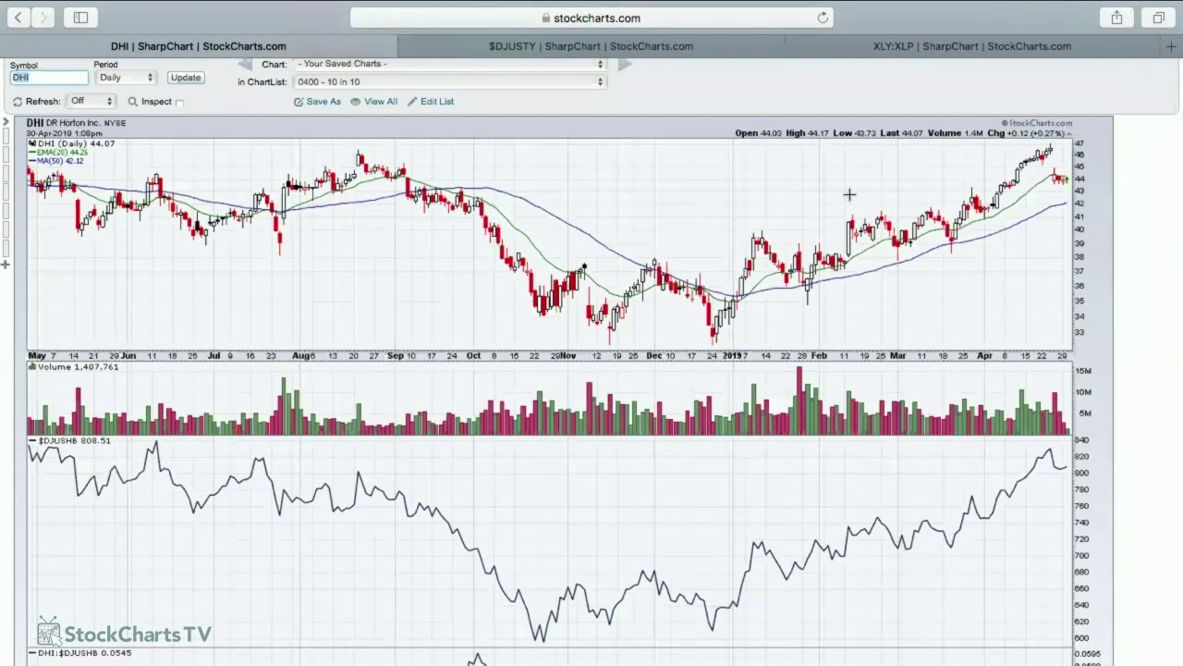
{"action": "scroll", "coordinate": [848, 194], "scroll_direction": "down", "scroll_amount": 2}
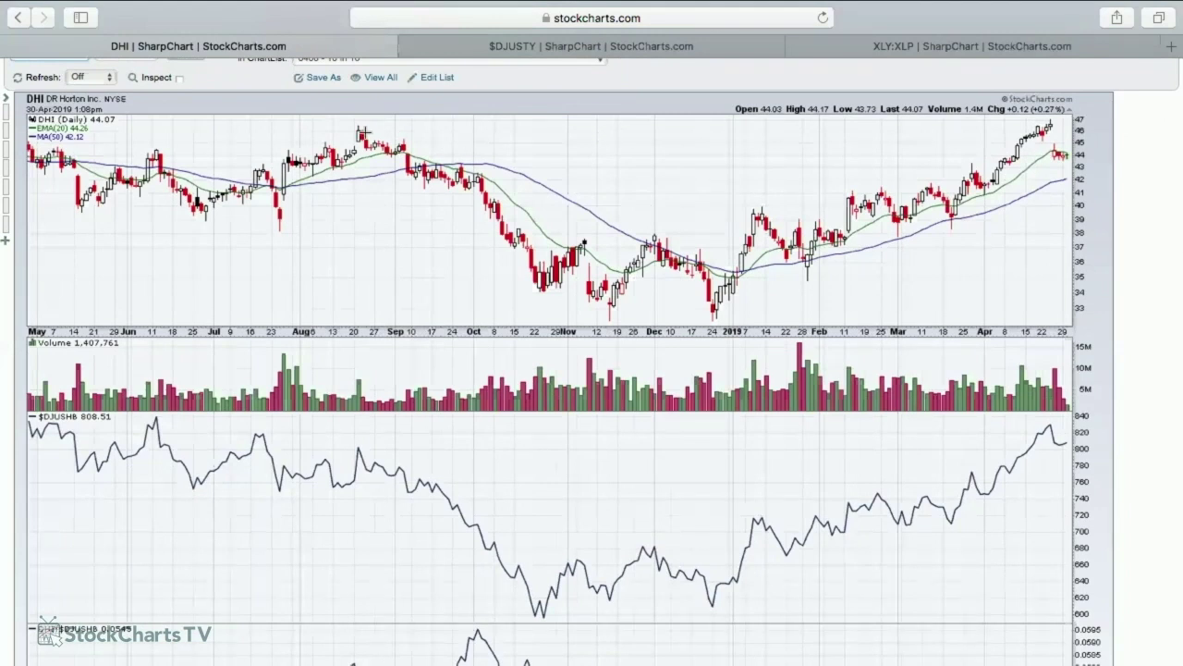
Annotate the DHI price panel with auto support-resistance lines at about 42.6 and about 47.
{"action": "scroll", "coordinate": [405, 175], "scroll_direction": "down", "scroll_amount": 5}
{"action": "scroll", "coordinate": [406, 176], "scroll_direction": "down", "scroll_amount": 10}
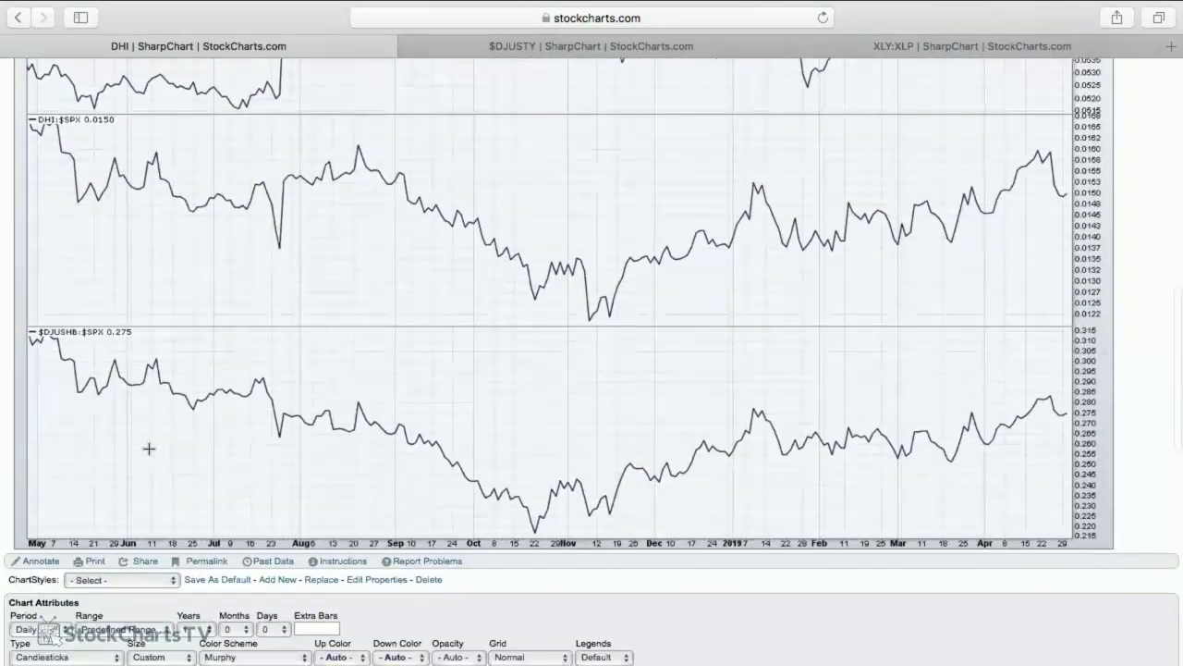
{"action": "left_click", "coordinate": [35, 560]}
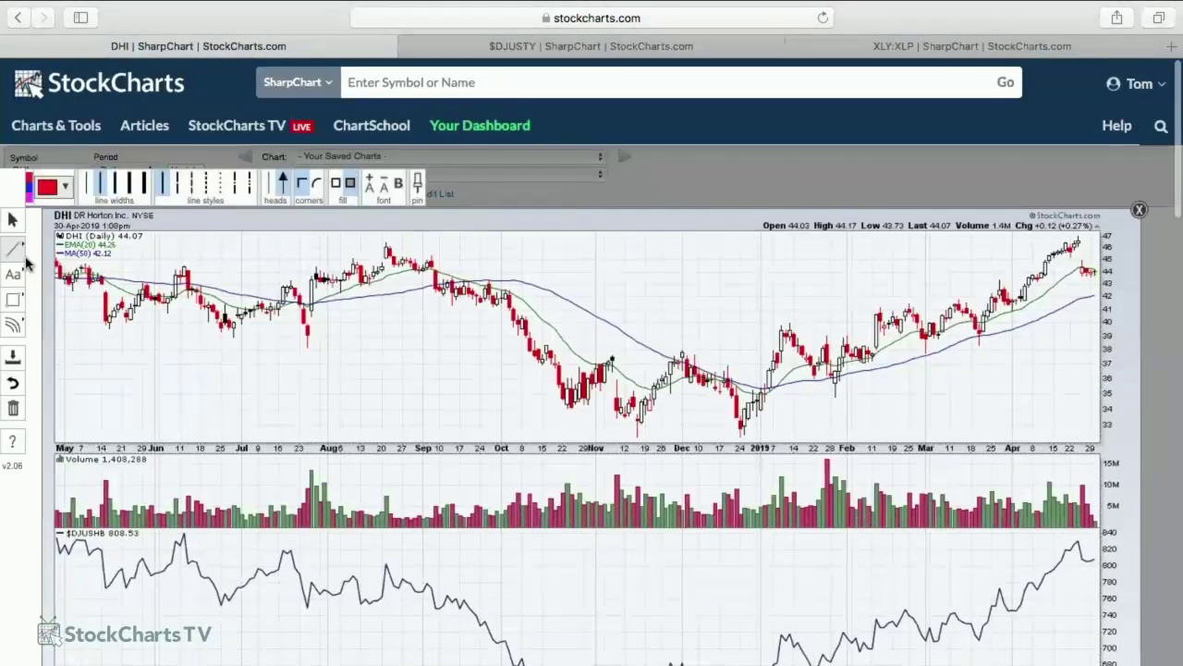
{"action": "left_click", "coordinate": [17, 251]}
{"action": "left_click", "coordinate": [105, 329]}
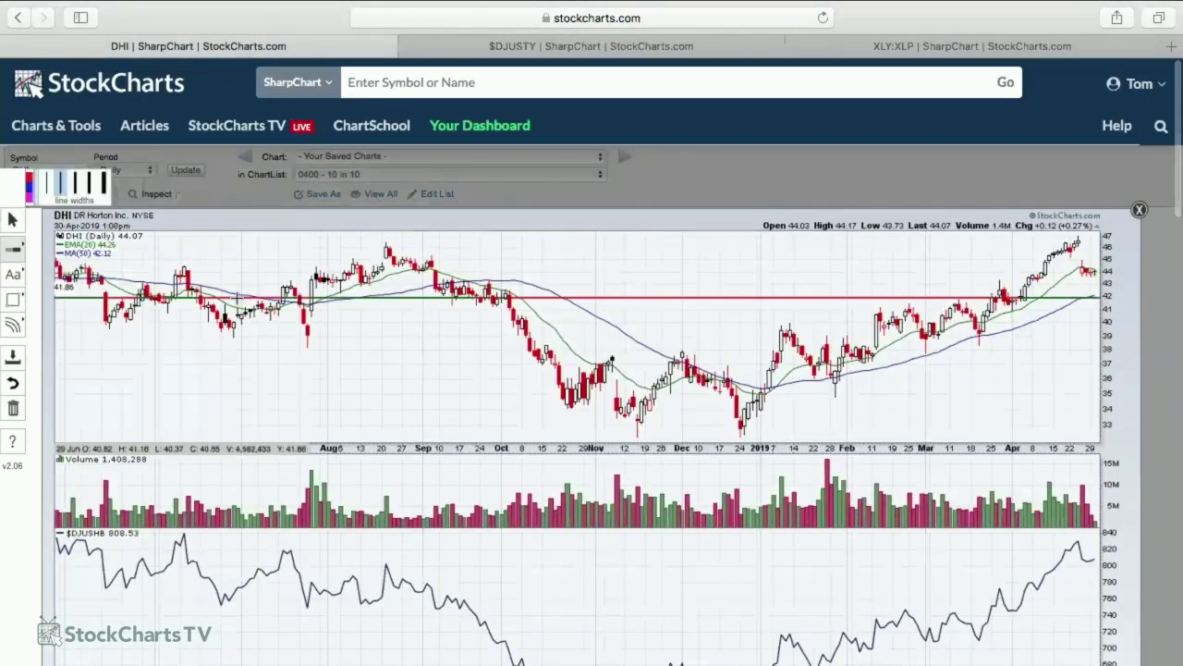
{"action": "left_click_drag", "start_coordinate": [236, 296], "coordinate": [234, 292]}
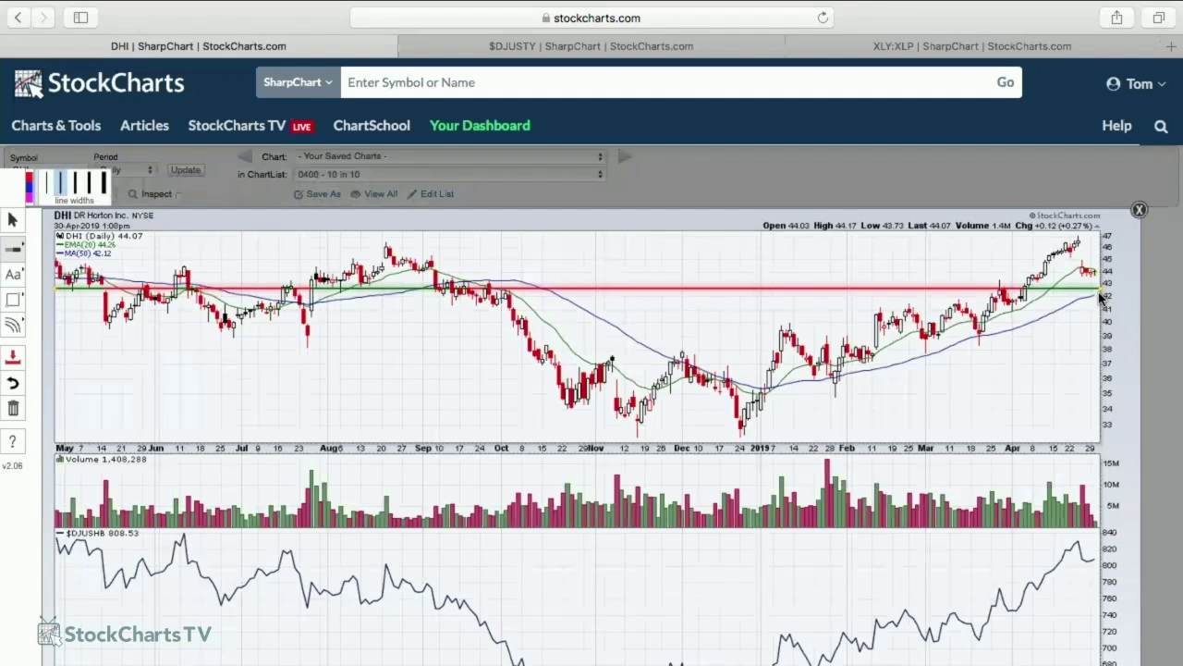
{"action": "left_click", "coordinate": [933, 246]}
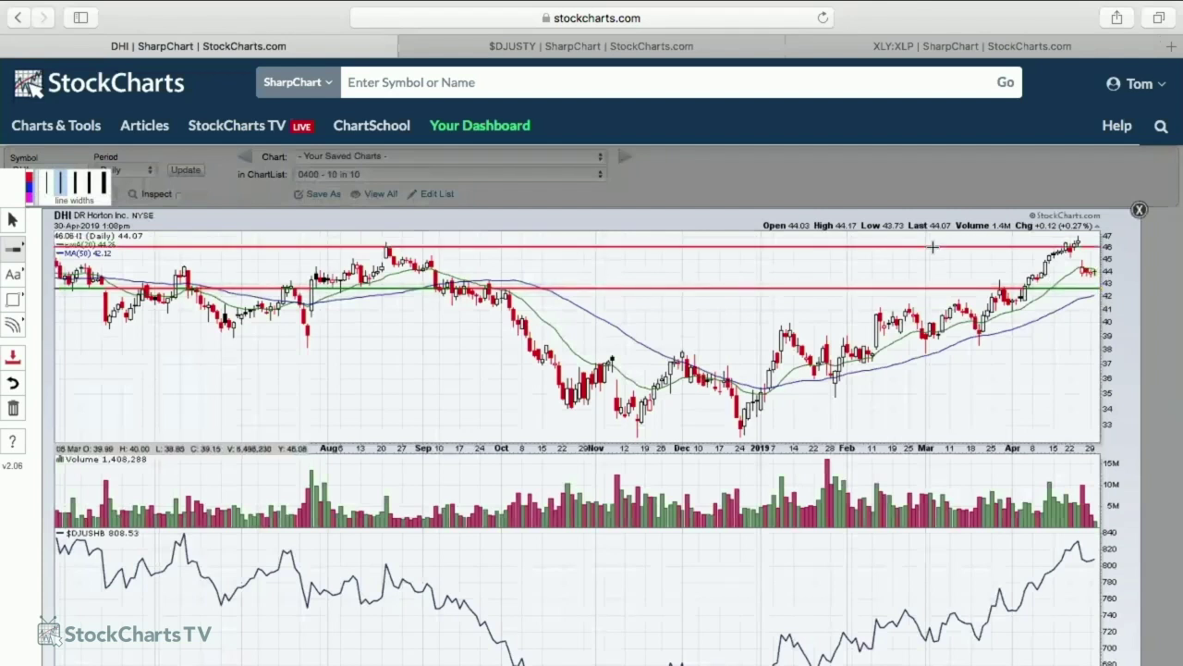
{"action": "left_click_drag", "start_coordinate": [932, 245], "coordinate": [930, 237]}
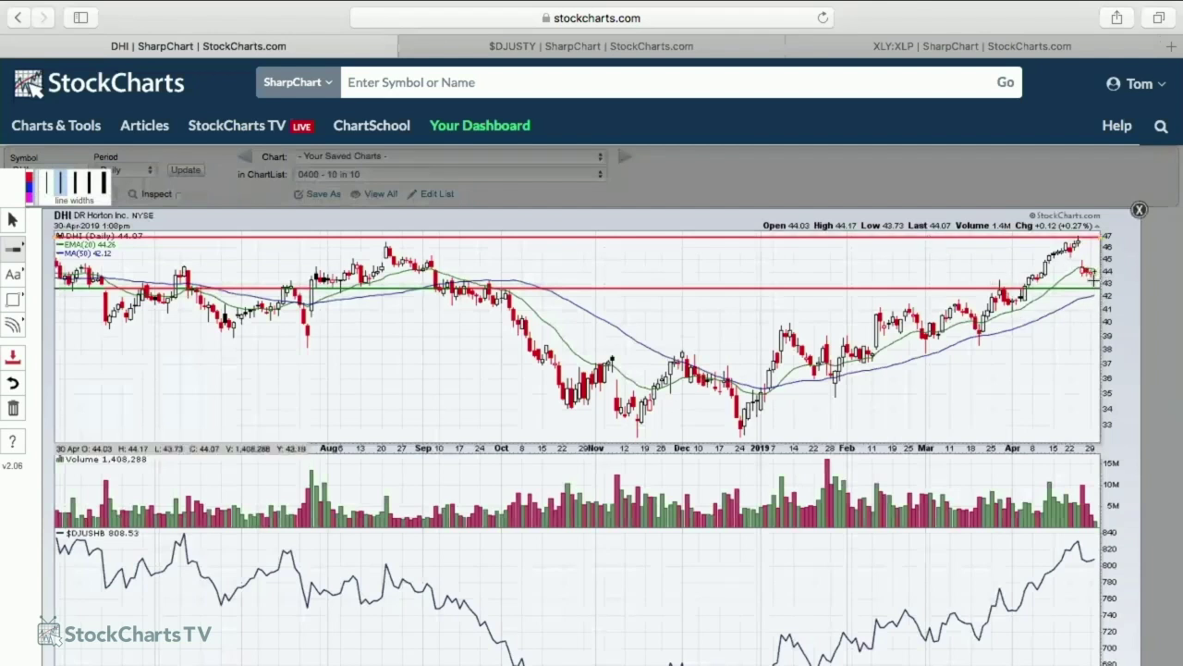
Draw a blue trendline without an arrowhead under the DHI price lows, from late December to the end of April.
{"action": "left_click", "coordinate": [18, 249]}
{"action": "left_click", "coordinate": [57, 247]}
{"action": "left_click", "coordinate": [30, 189]}
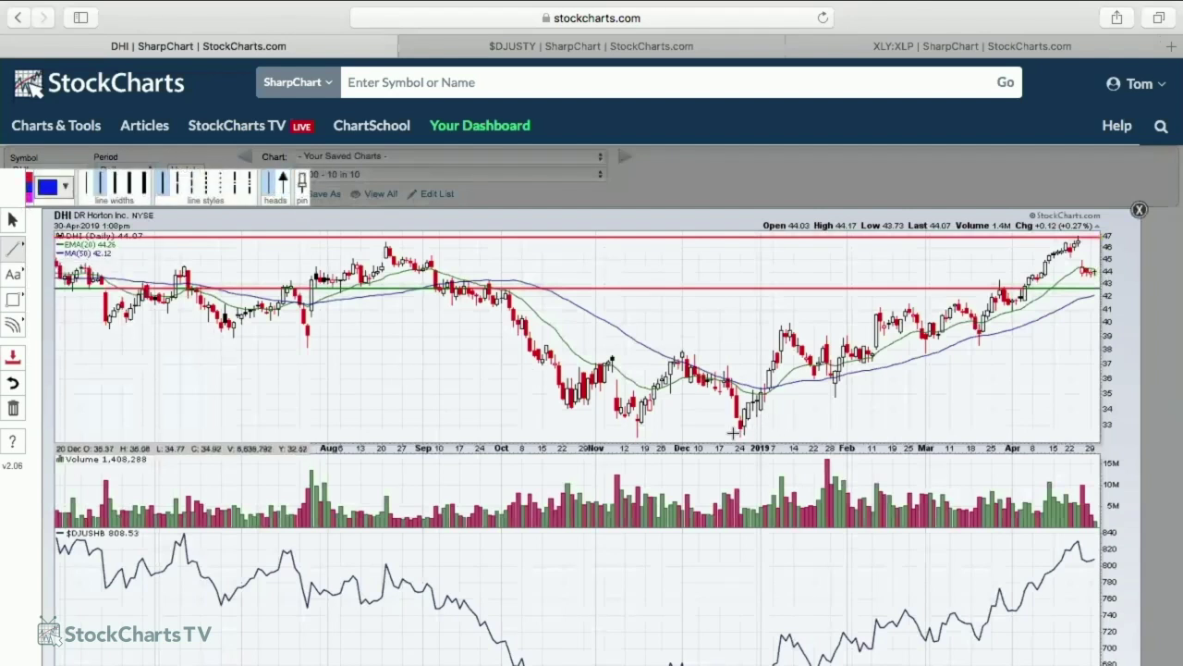
{"action": "left_click_drag", "start_coordinate": [732, 431], "coordinate": [1095, 290]}
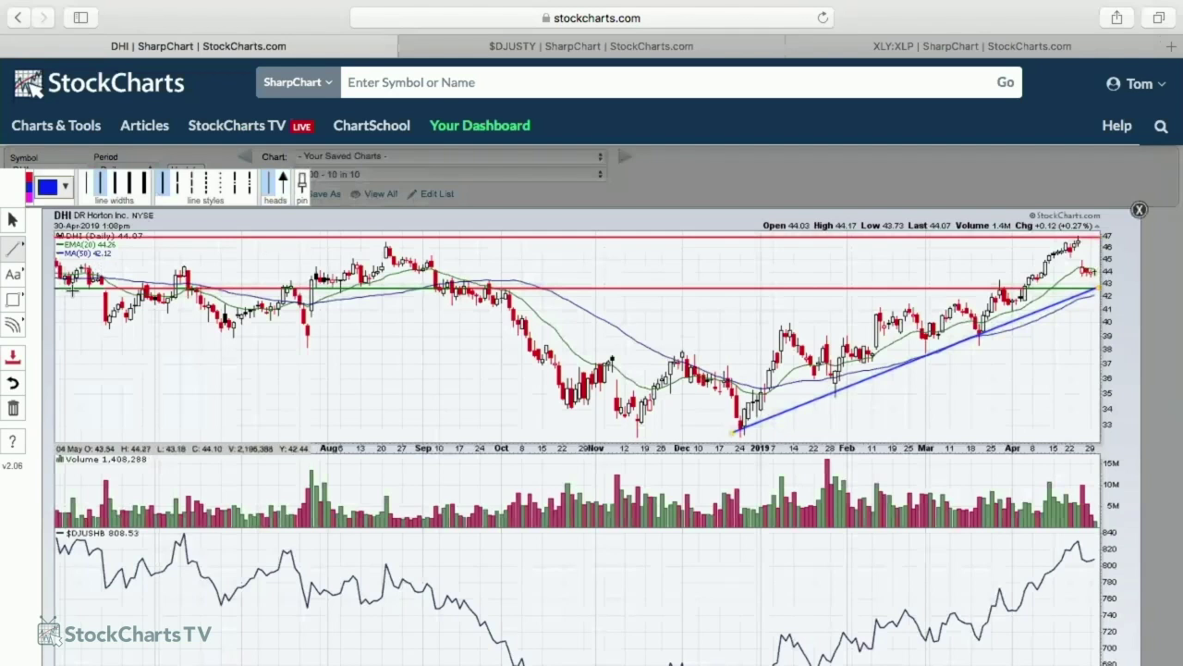
Start saving the annotated DHI chart and choose the ChartList "0400 - 10 in 10" for it.
{"action": "left_click", "coordinate": [16, 359]}
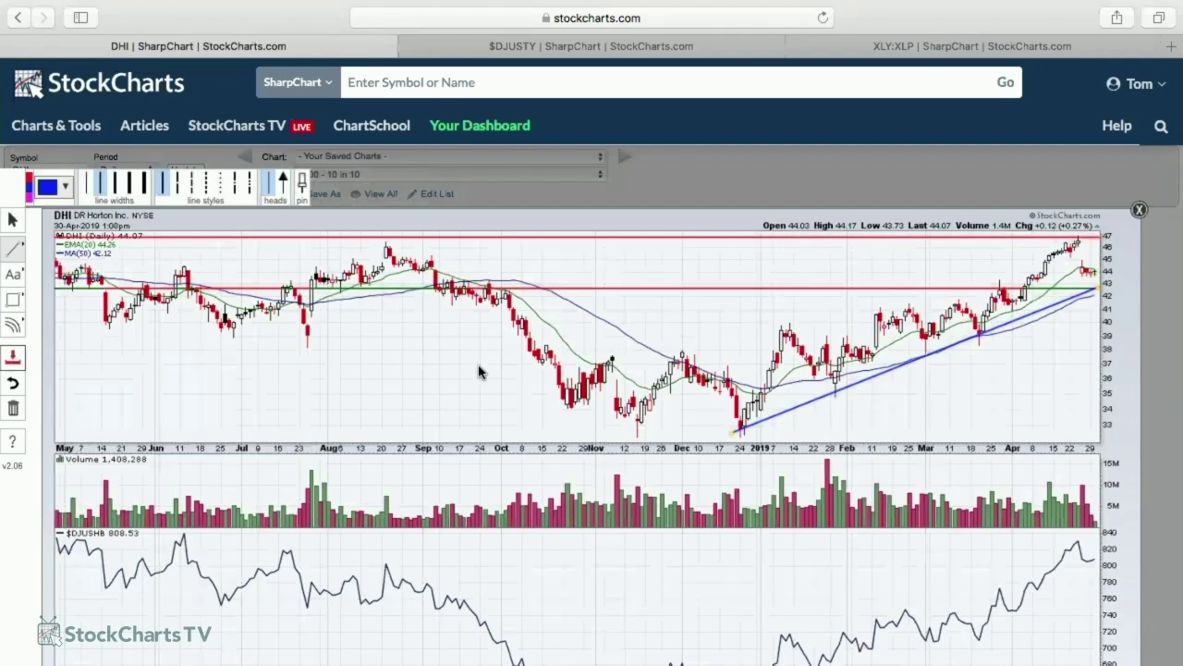
{"action": "left_click", "coordinate": [548, 378]}
{"action": "left_click", "coordinate": [541, 490]}
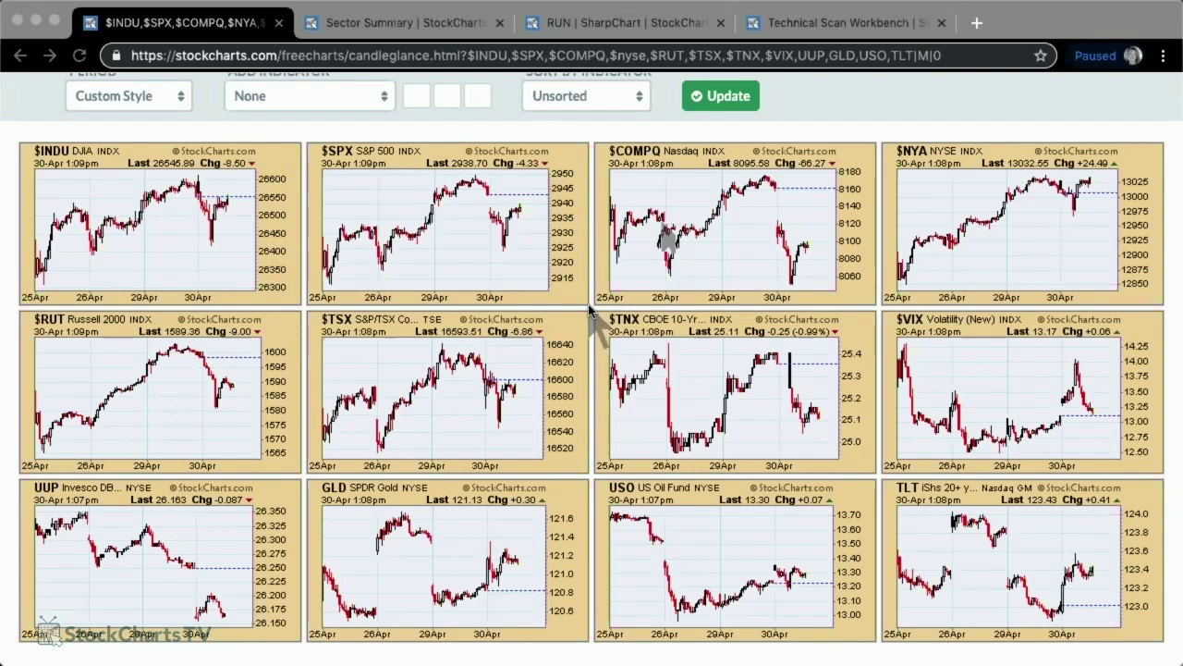
Review the CandleGlance market charts, including $TNX, $VIX and TLT, and reload the S&P Sector Summary page.
{"action": "scroll", "coordinate": [555, 319], "scroll_direction": "up", "scroll_amount": 1}
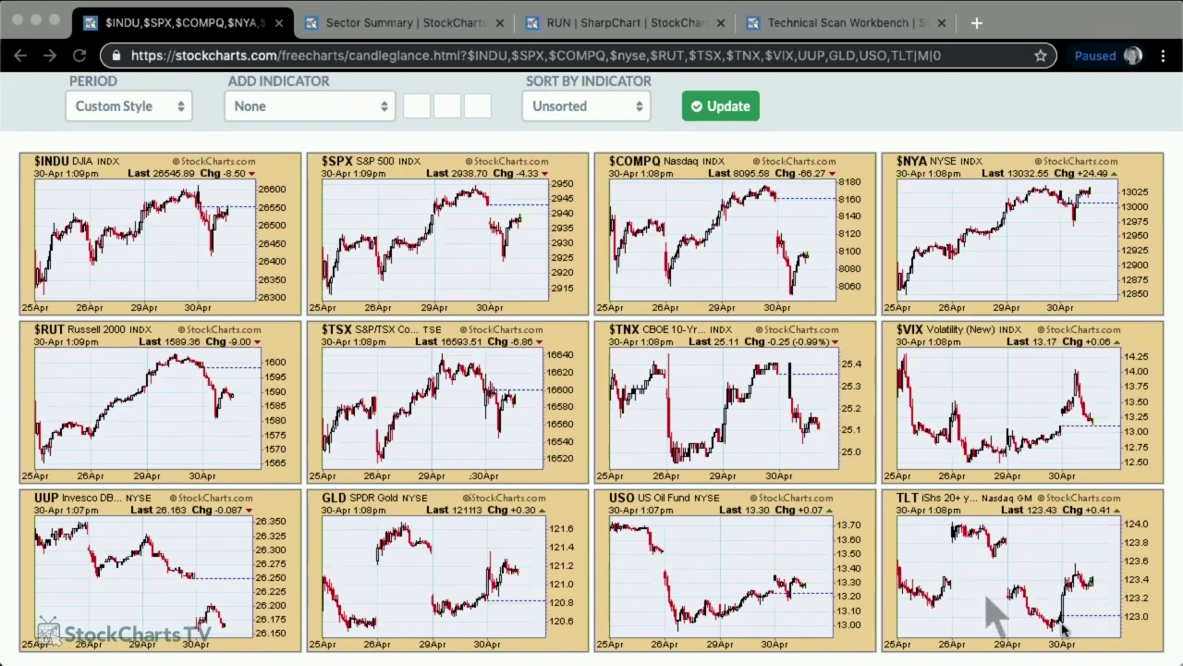
{"action": "scroll", "coordinate": [583, 129], "scroll_direction": "up", "scroll_amount": 3}
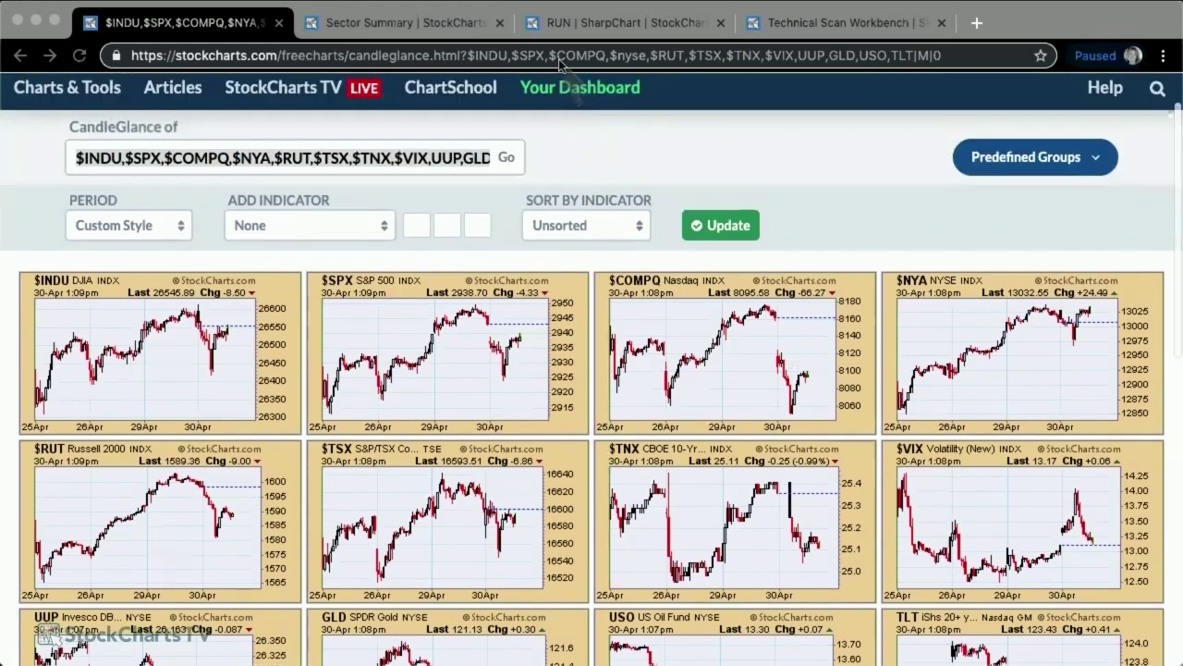
{"action": "left_click", "coordinate": [487, 19]}
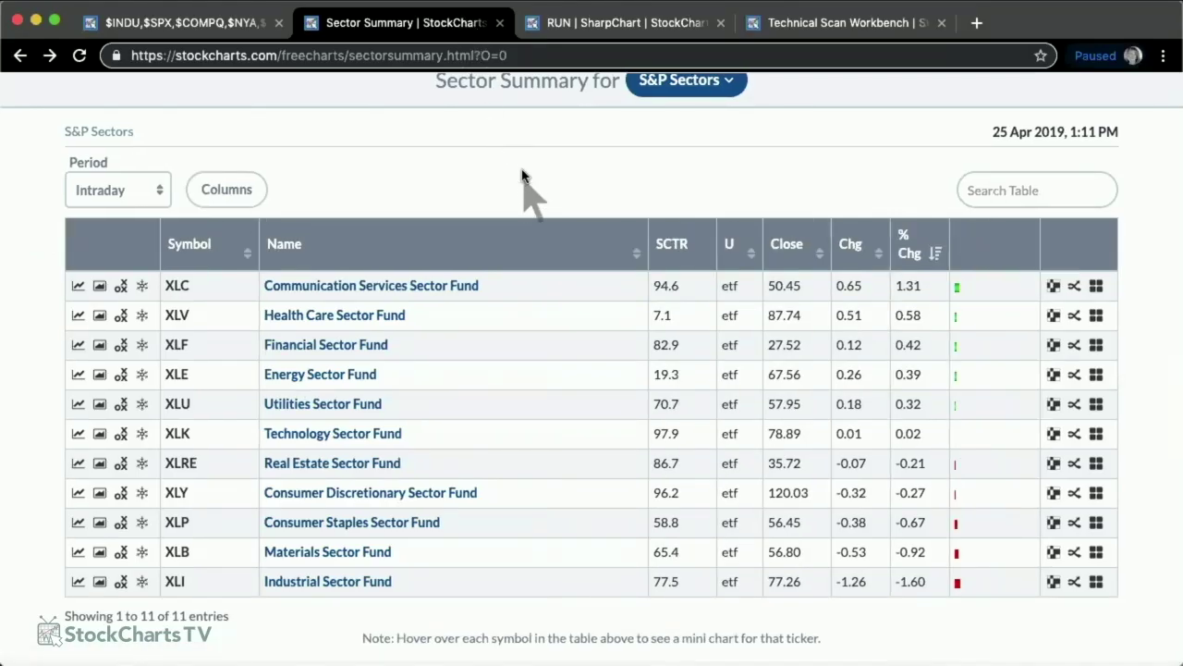
{"action": "left_click", "coordinate": [484, 56]}
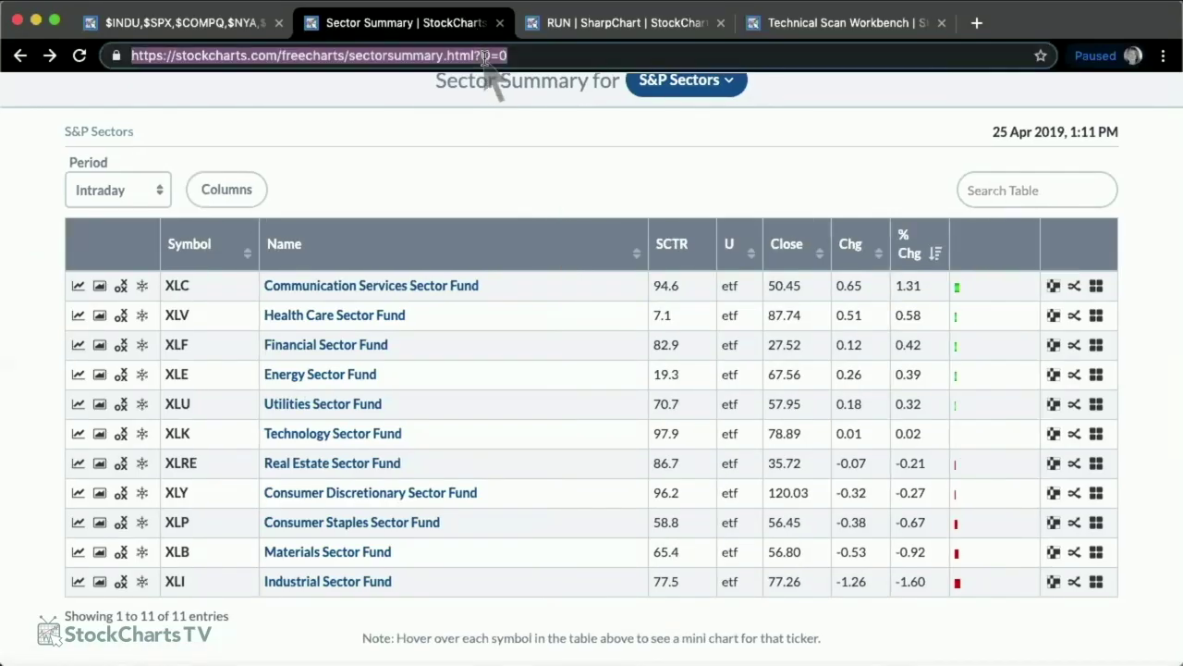
{"action": "key", "text": "Return"}
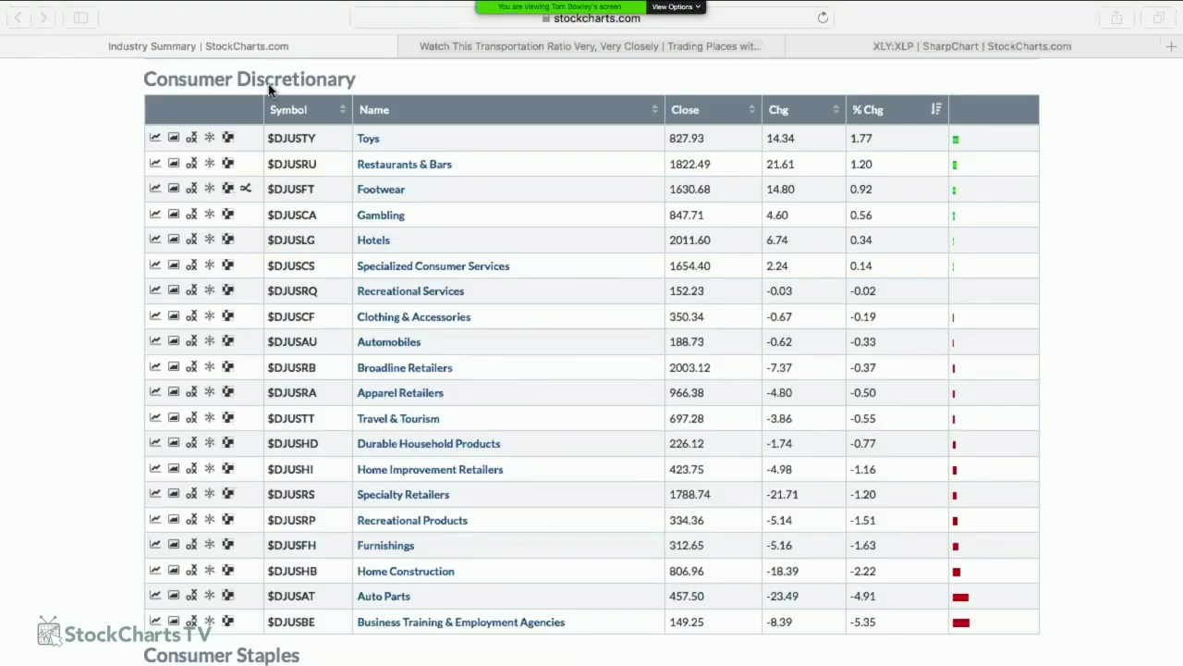
Compare the performance of the Communication Services and Consumer Discretionary groups in the Industry Summary.
{"action": "scroll", "coordinate": [313, 143], "scroll_direction": "up", "scroll_amount": 5}
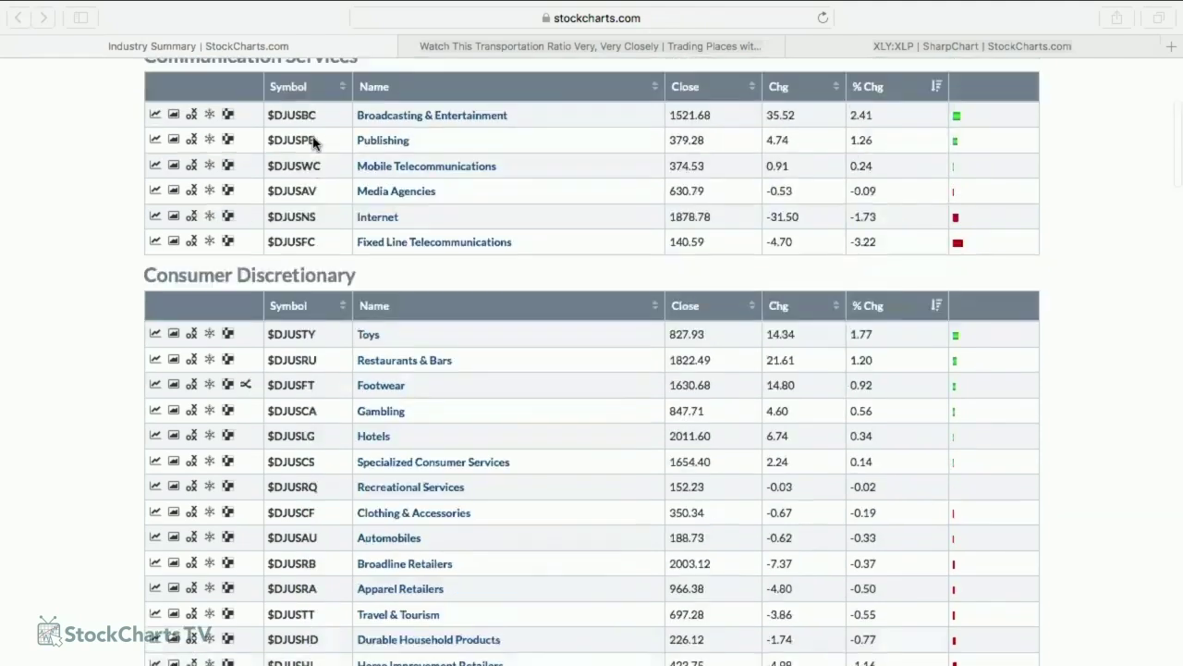
{"action": "scroll", "coordinate": [382, 360], "scroll_direction": "down", "scroll_amount": 4}
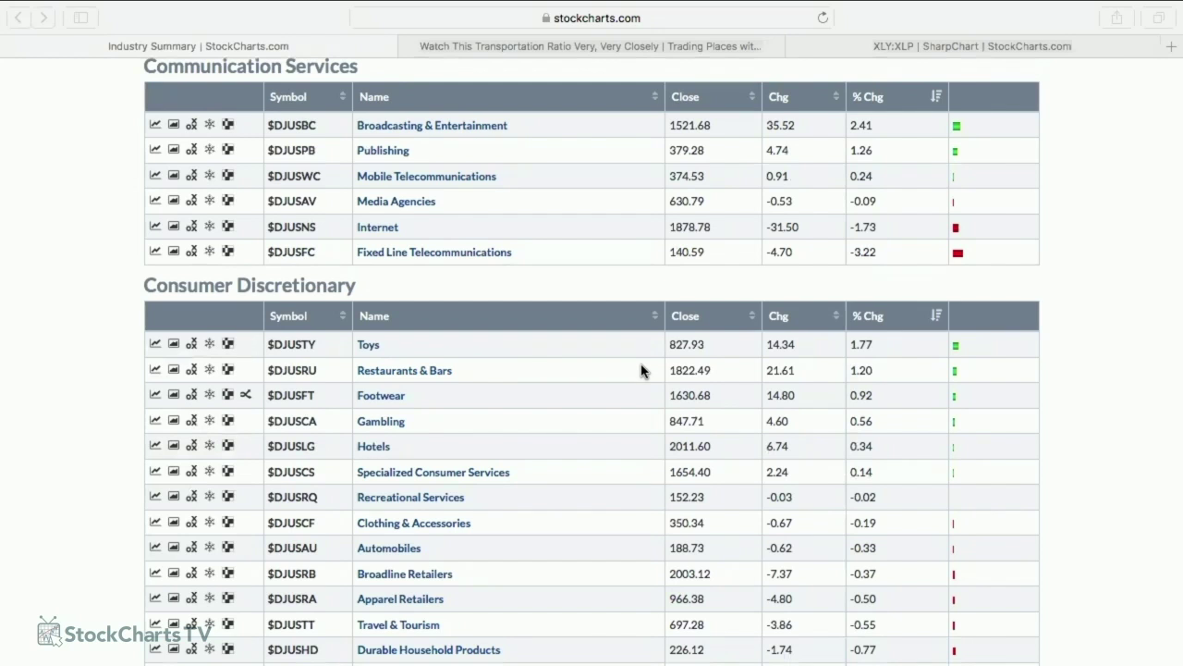
Examine the Toys ($DJUSTY) chart, its 850 resistance level, volume and RSI in the transportation ratio article's Sector/Industry Watch section.
{"action": "left_click", "coordinate": [586, 48]}
{"action": "scroll", "coordinate": [684, 309], "scroll_direction": "up", "scroll_amount": 5}
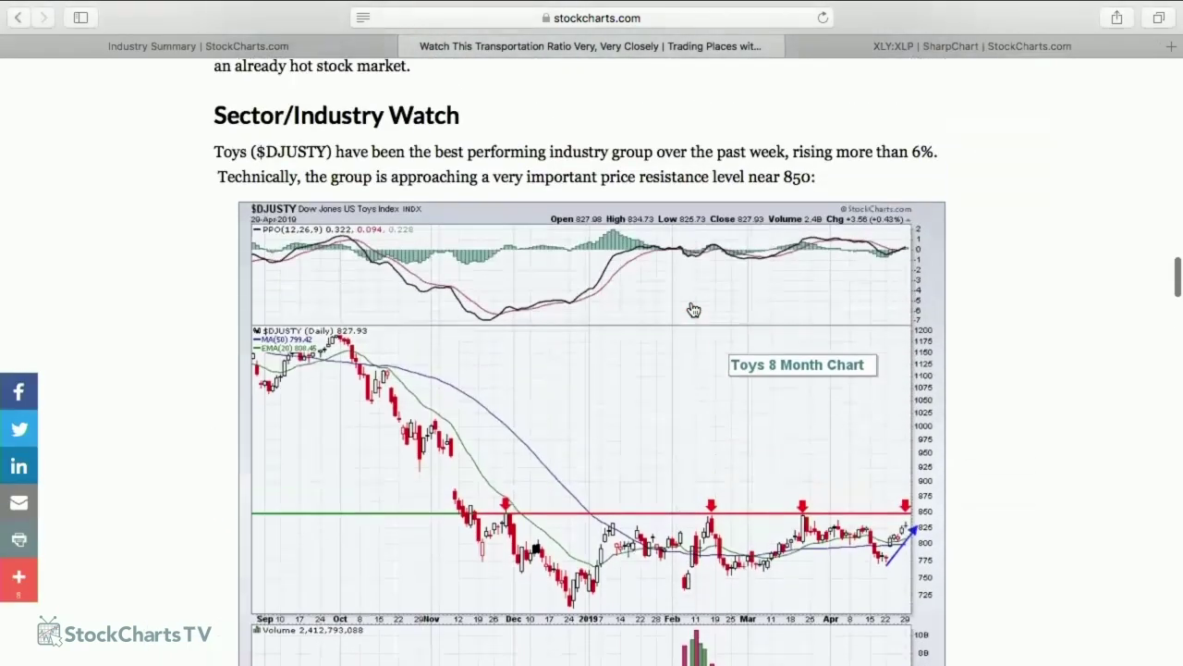
{"action": "scroll", "coordinate": [453, 159], "scroll_direction": "down", "scroll_amount": 1}
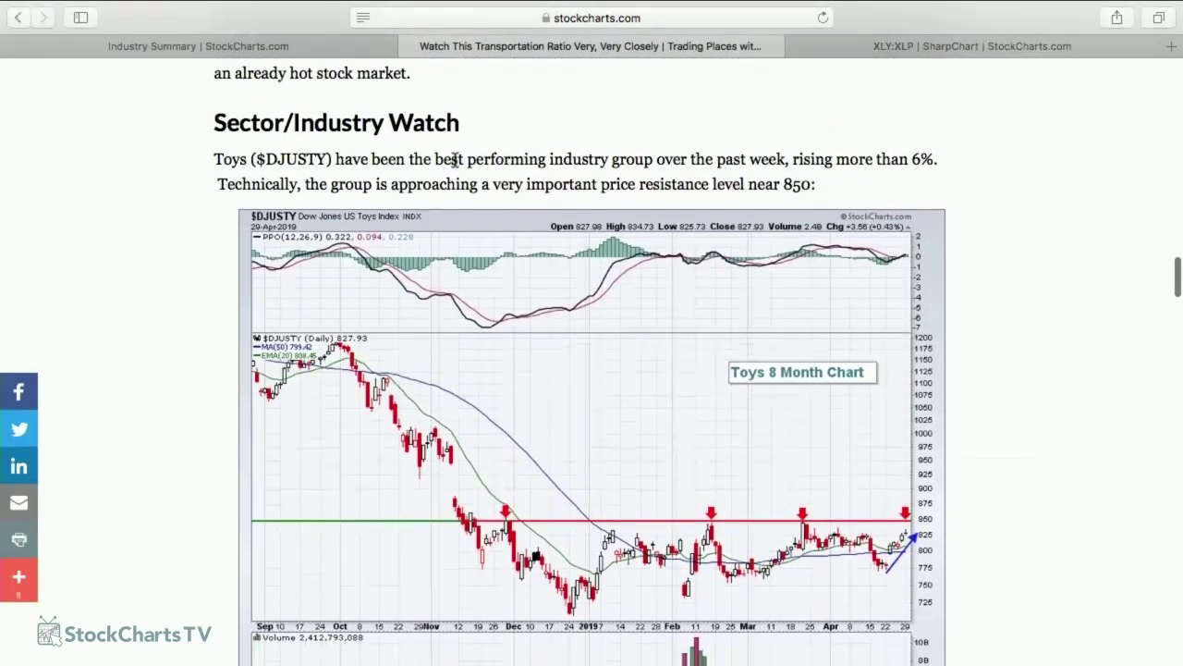
{"action": "scroll", "coordinate": [442, 174], "scroll_direction": "down", "scroll_amount": 5}
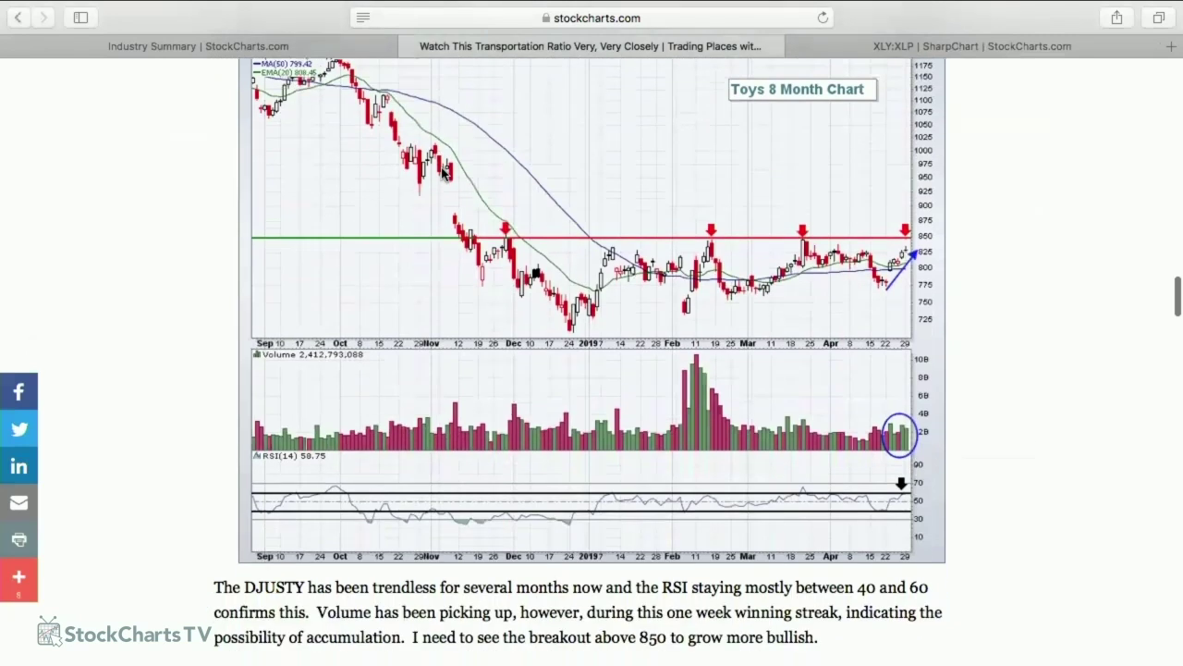
{"action": "scroll", "coordinate": [442, 174], "scroll_direction": "up", "scroll_amount": 5}
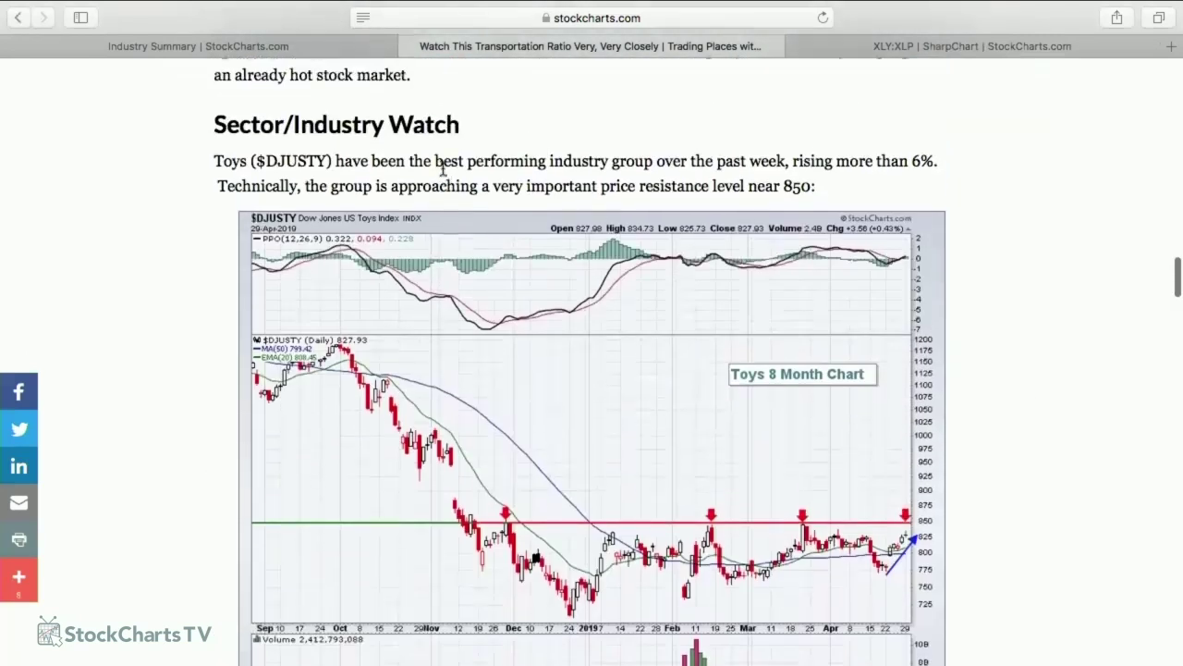
{"action": "scroll", "coordinate": [859, 309], "scroll_direction": "down", "scroll_amount": 2}
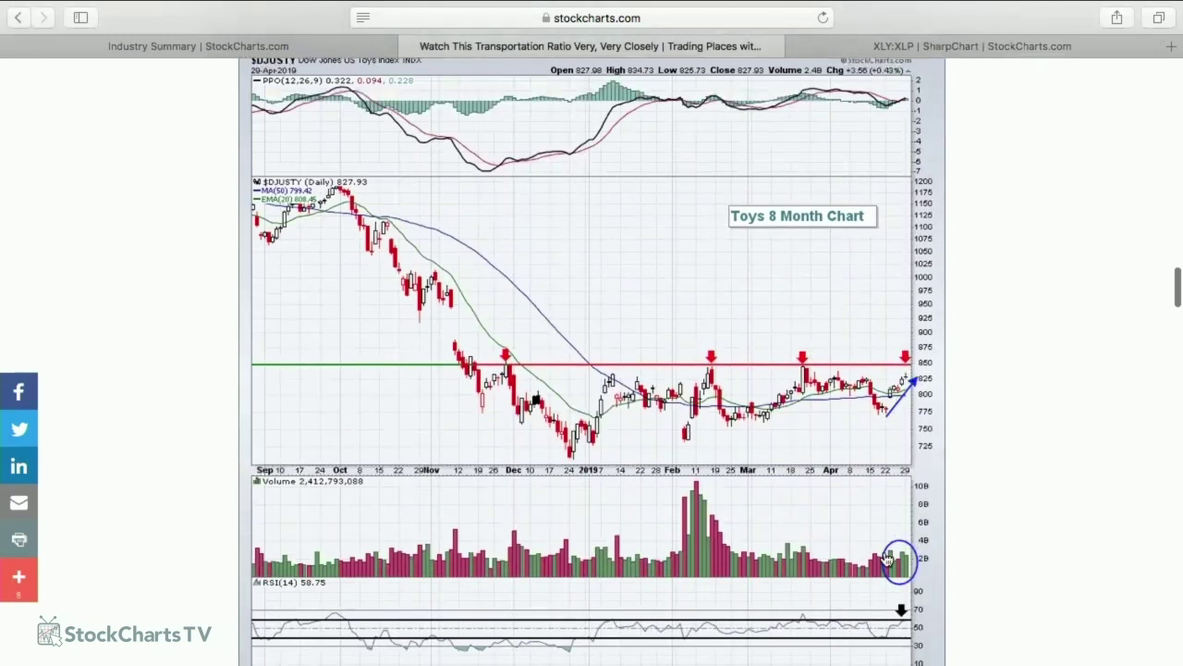
{"action": "scroll", "coordinate": [867, 495], "scroll_direction": "down", "scroll_amount": 1}
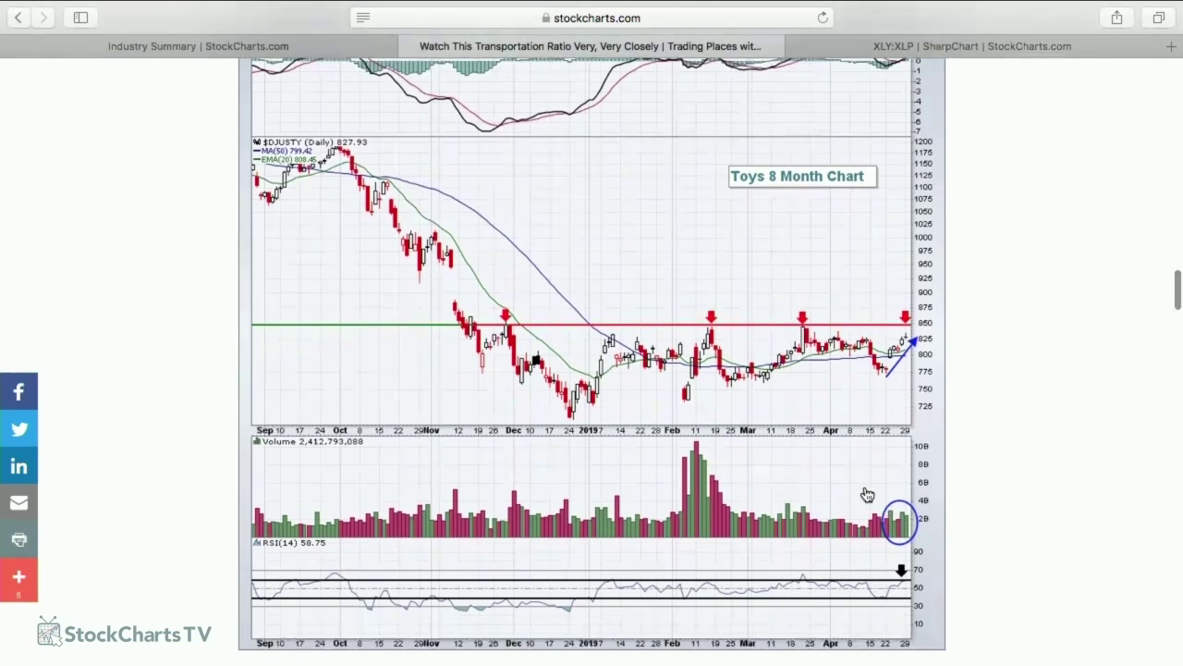